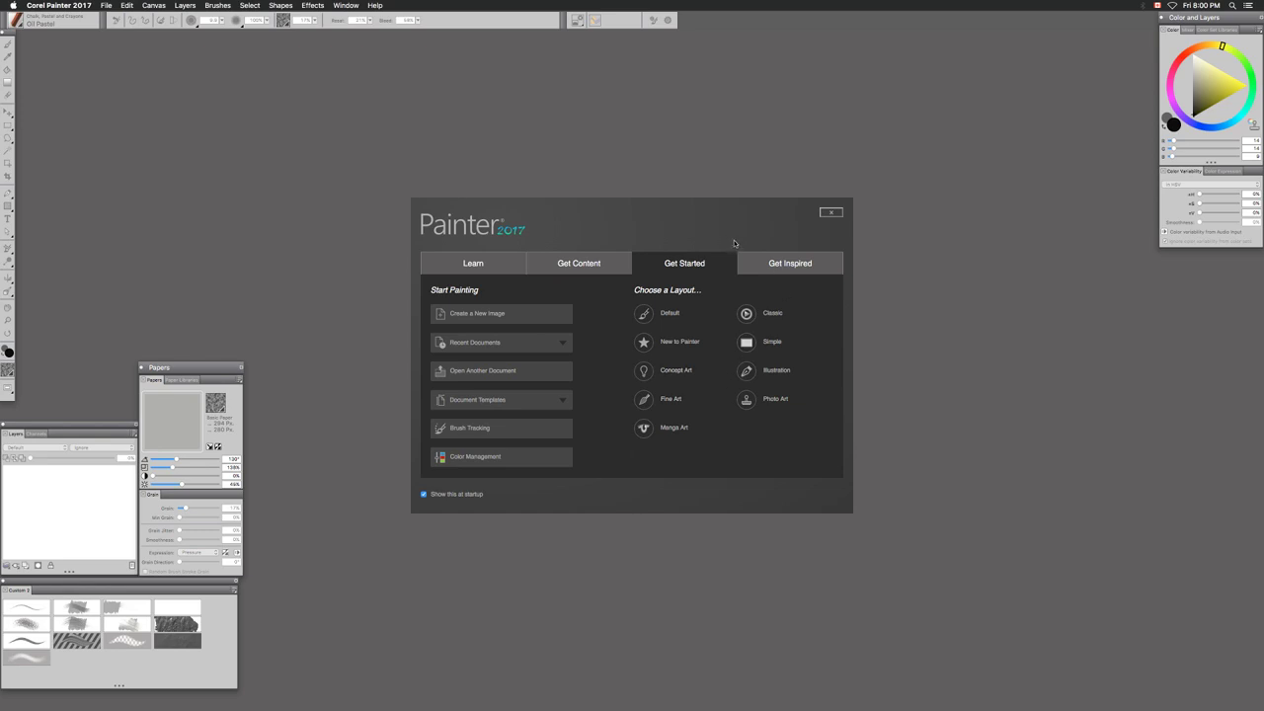
Review the Learn and Get Content pages of the welcome screen, and return to the Get Started page
{"action": "left_click", "coordinate": [501, 264]}
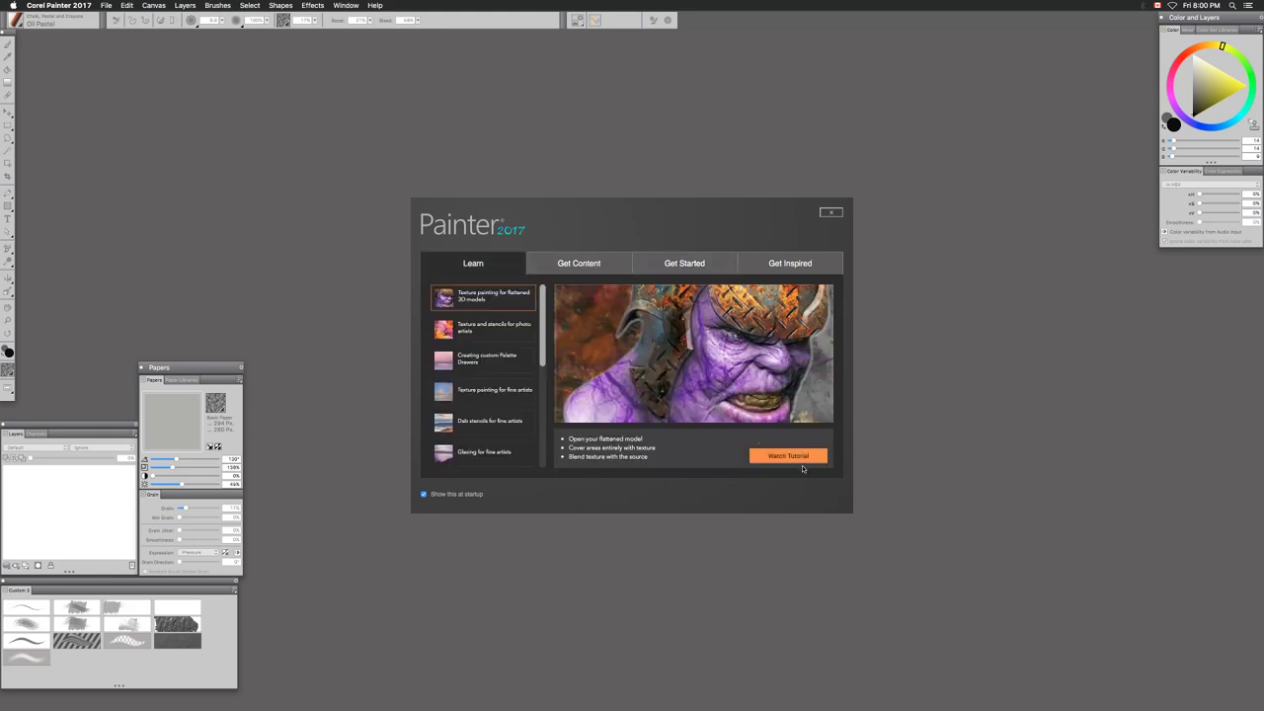
{"action": "left_click", "coordinate": [599, 269]}
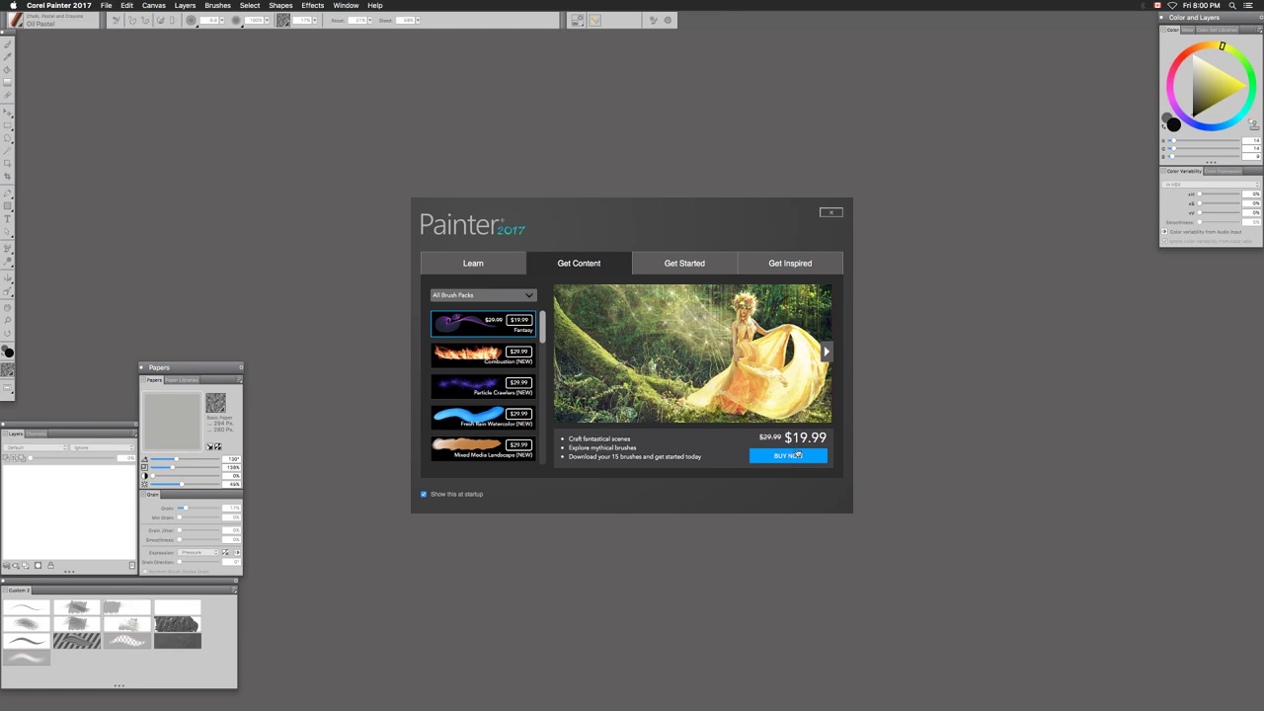
{"action": "left_click", "coordinate": [688, 265]}
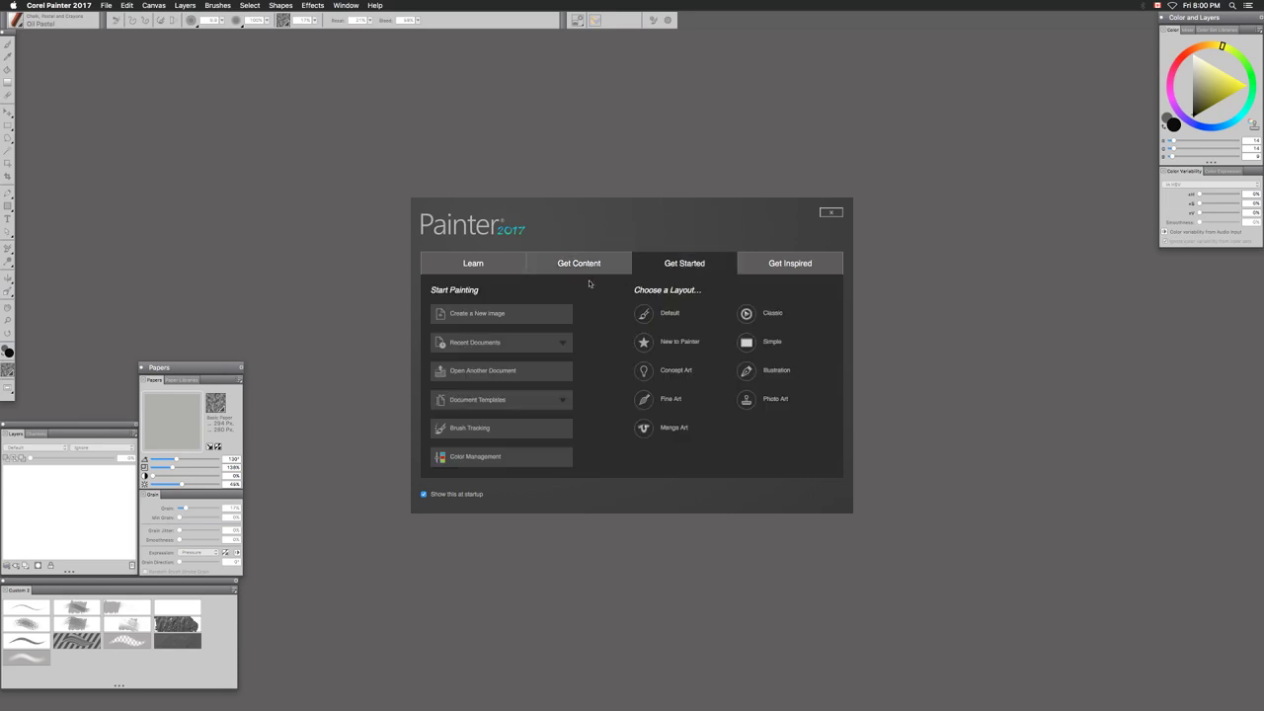
Open the recent document SuicideSquad.psd and move its window aside to free up workspace
{"action": "left_click", "coordinate": [562, 345]}
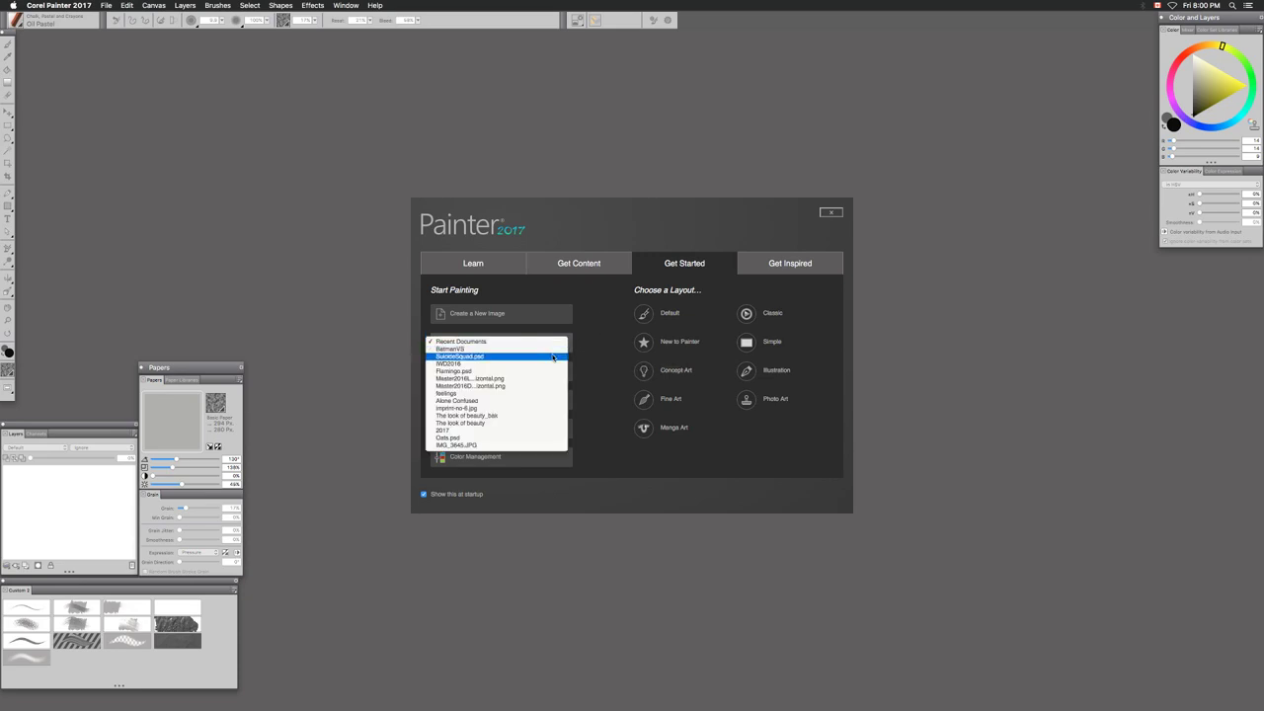
{"action": "left_click", "coordinate": [553, 357]}
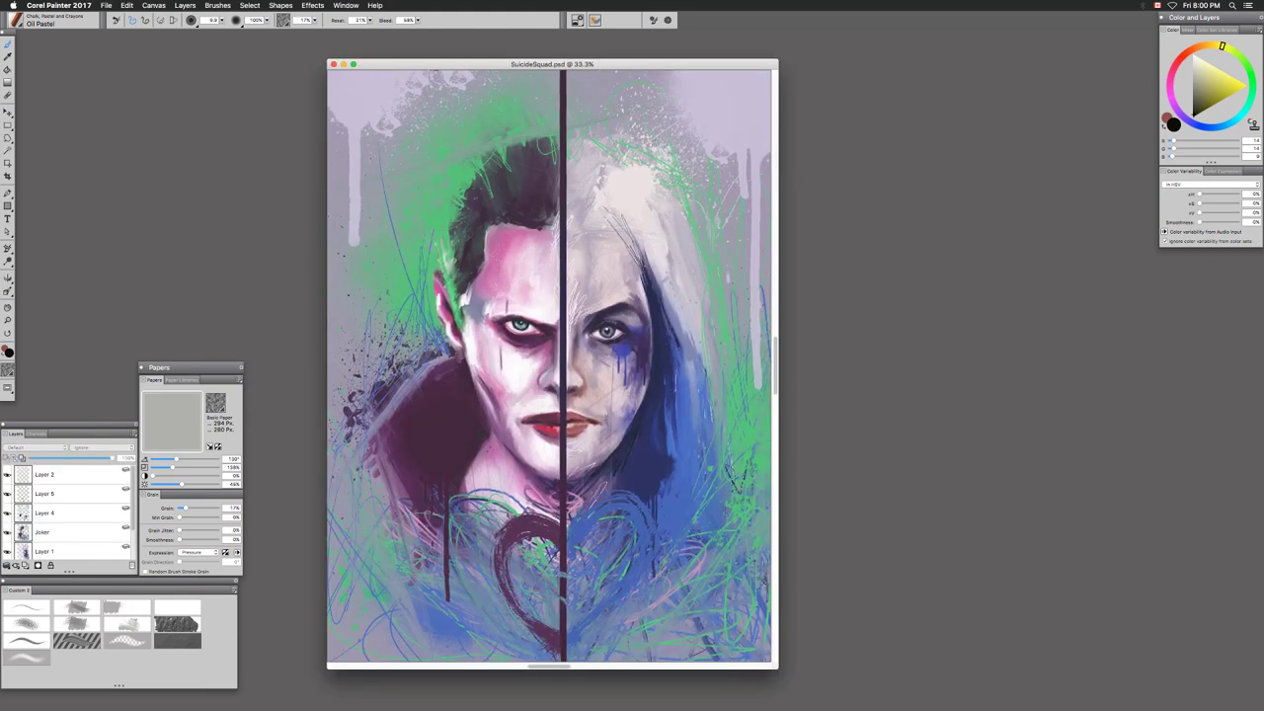
{"action": "left_click_drag", "start_coordinate": [434, 64], "coordinate": [784, 69]}
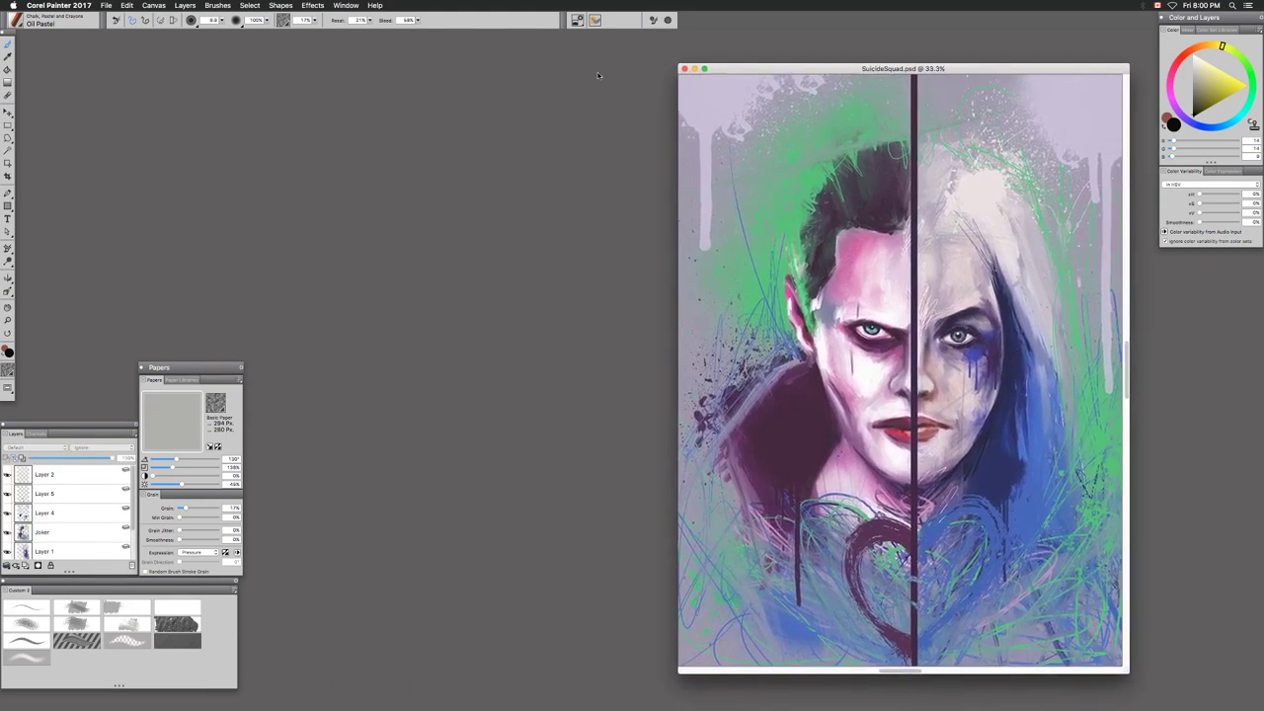
Create a new 9 × 12 inch image at 300 pixels per inch with a white canvas colour
{"action": "left_click", "coordinate": [105, 5]}
{"action": "left_click", "coordinate": [110, 22]}
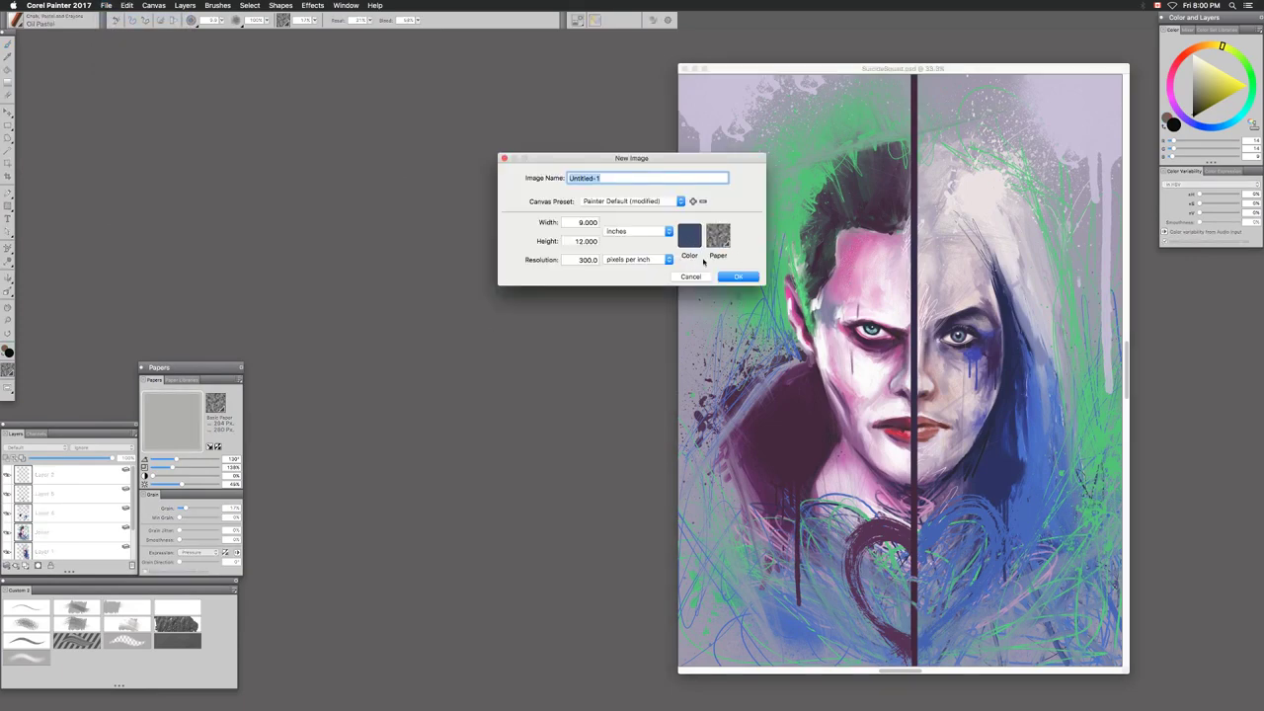
{"action": "left_click", "coordinate": [690, 237]}
{"action": "left_click_drag", "start_coordinate": [596, 333], "coordinate": [477, 332]}
{"action": "left_click_drag", "start_coordinate": [569, 285], "coordinate": [584, 271]}
{"action": "left_click", "coordinate": [616, 368]}
{"action": "left_click_drag", "start_coordinate": [665, 156], "coordinate": [571, 186]}
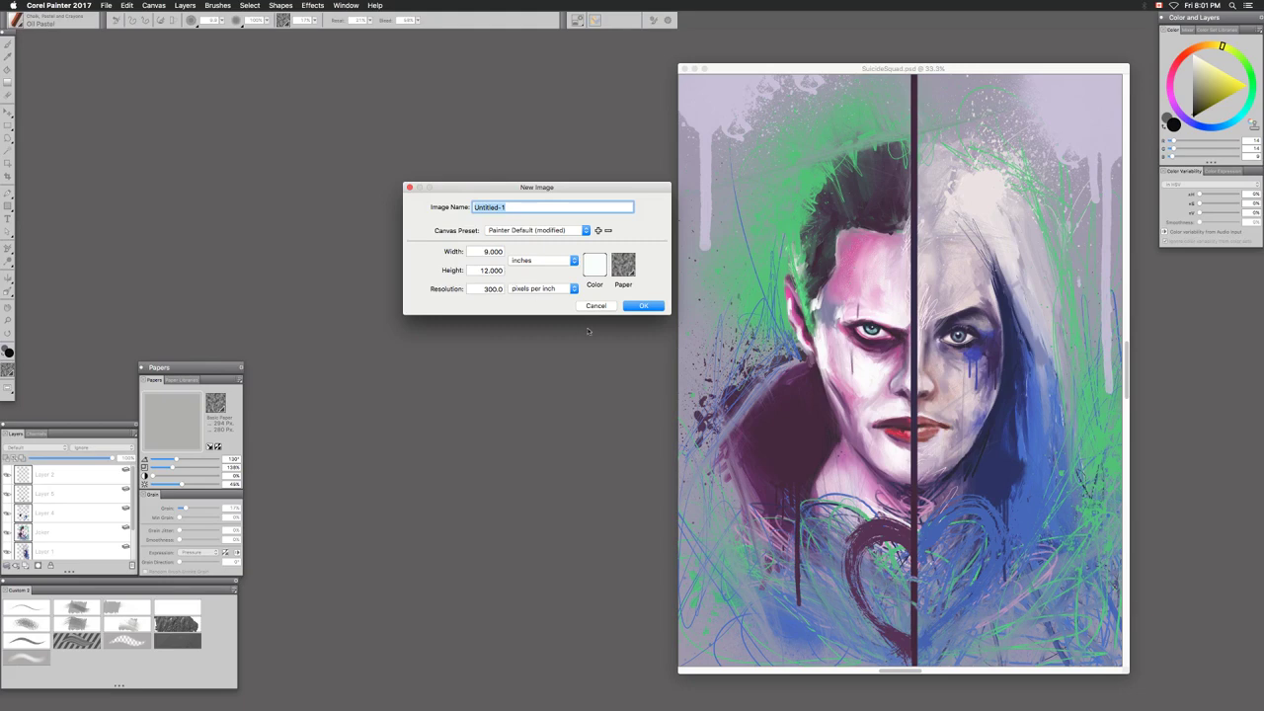
{"action": "left_click", "coordinate": [642, 306]}
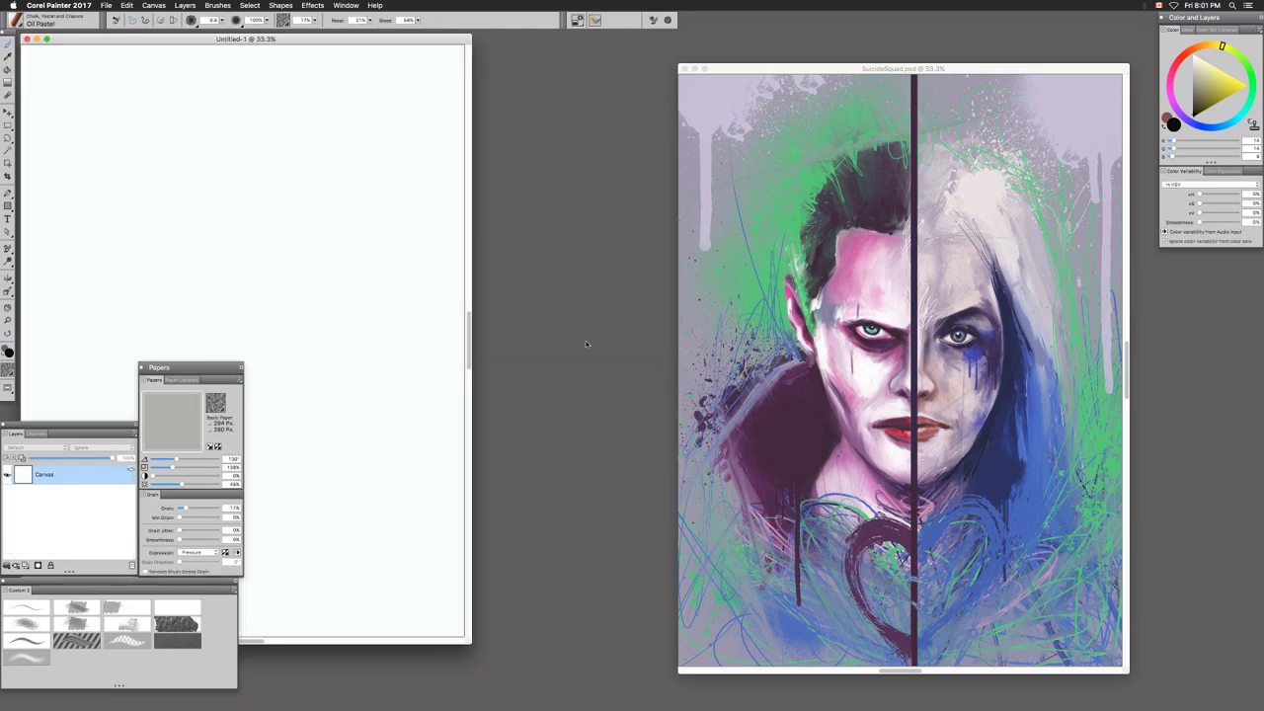
Arrange the blank canvas beside the SuicideSquad.psd window, shrinking the painting's window and fitting its image to it
{"action": "left_click_drag", "start_coordinate": [427, 43], "coordinate": [631, 59]}
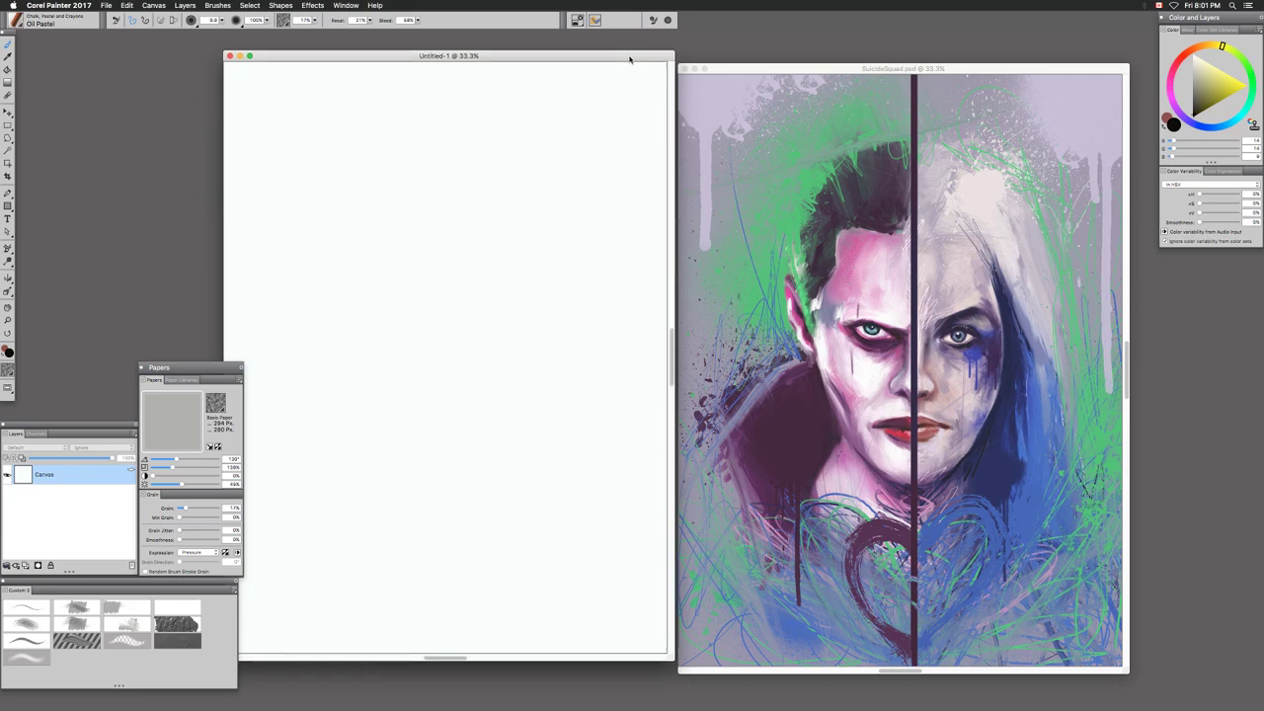
{"action": "left_click_drag", "start_coordinate": [632, 57], "coordinate": [669, 62]}
{"action": "mouse_move", "coordinate": [922, 69]}
{"action": "left_mouse_down"}
{"action": "mouse_move", "coordinate": [956, 57]}
{"action": "mouse_move", "coordinate": [940, 60]}
{"action": "left_mouse_up"}
{"action": "left_click_drag", "start_coordinate": [1141, 660], "coordinate": [1099, 581]}
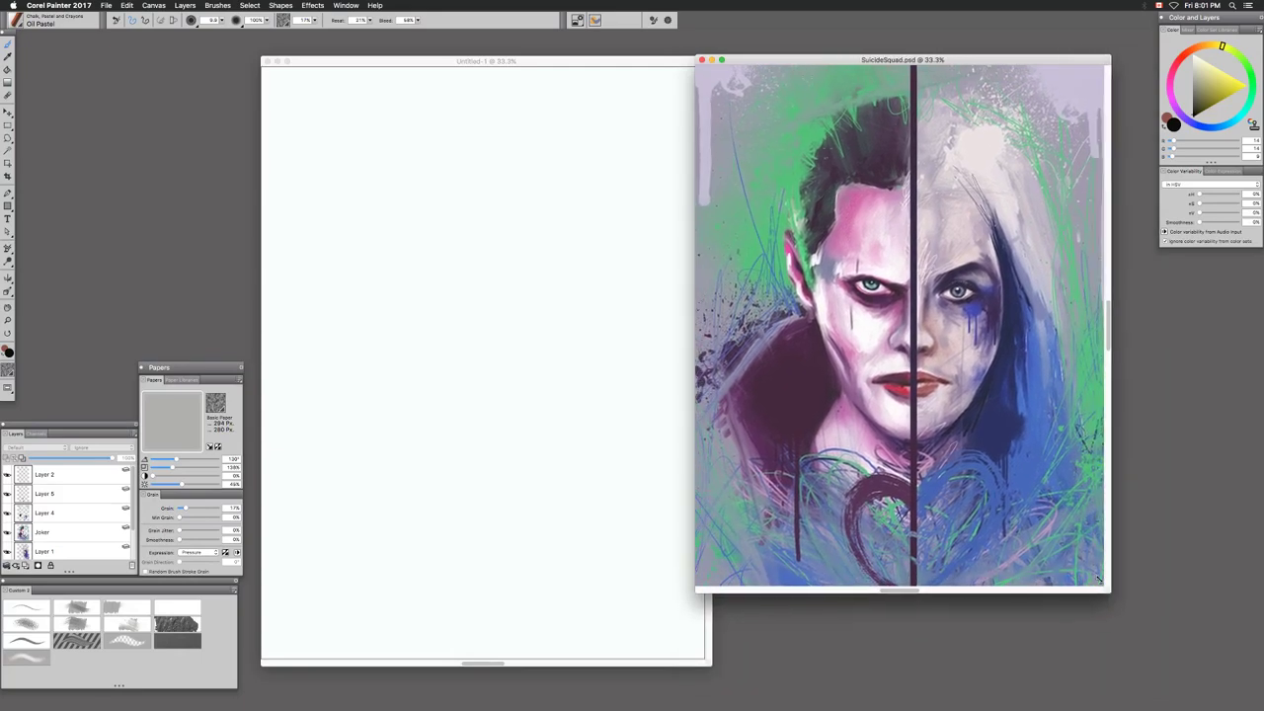
{"action": "key", "text": "super+0"}
{"action": "left_click_drag", "start_coordinate": [950, 58], "coordinate": [1032, 134]}
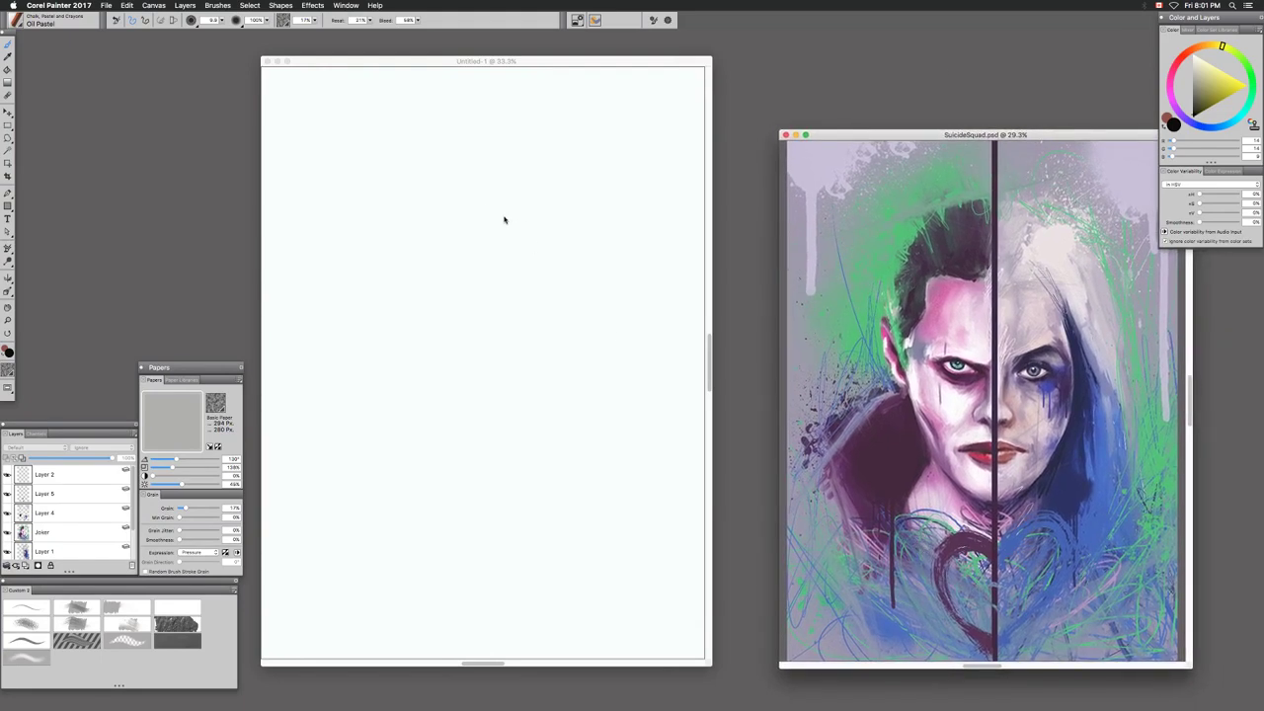
Enlarge the Untitled-1 window so the whole blank canvas shows with a margin around it
{"action": "mouse_move", "coordinate": [503, 60]}
{"action": "left_mouse_down"}
{"action": "mouse_move", "coordinate": [527, 63]}
{"action": "mouse_move", "coordinate": [500, 63]}
{"action": "left_mouse_up"}
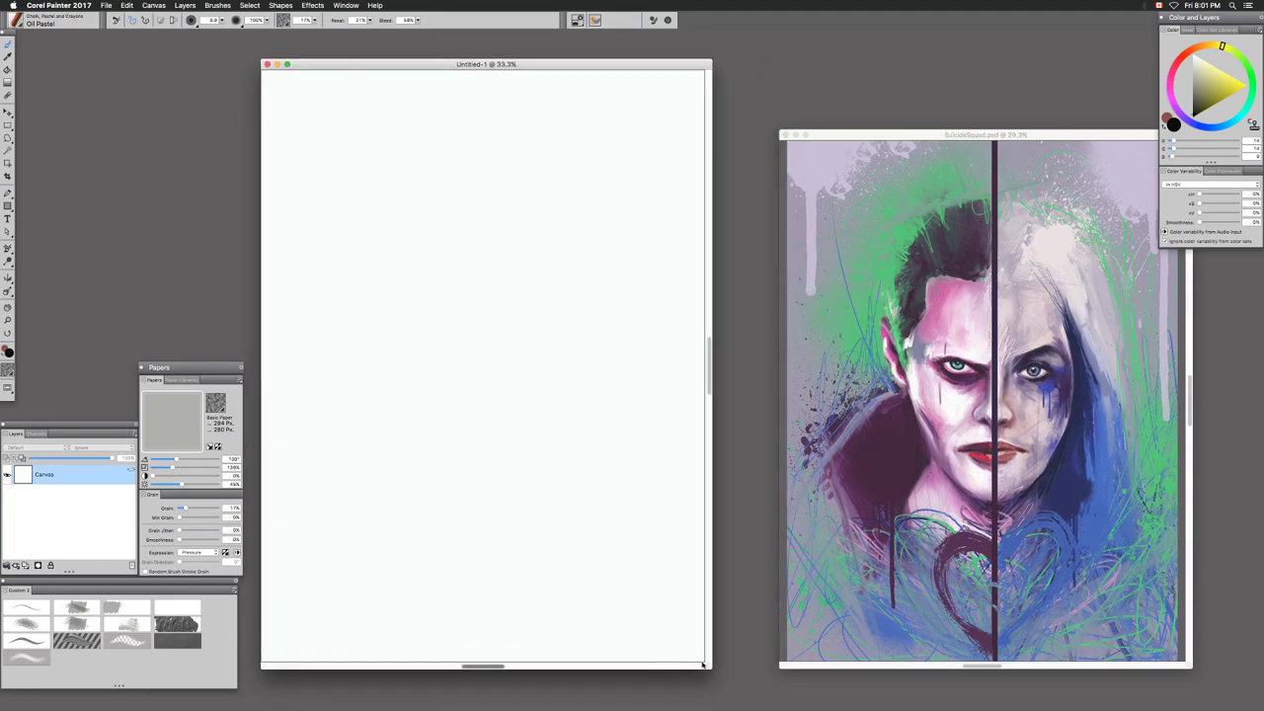
{"action": "scroll", "coordinate": [671, 592], "scroll_direction": "down", "scroll_amount": 5}
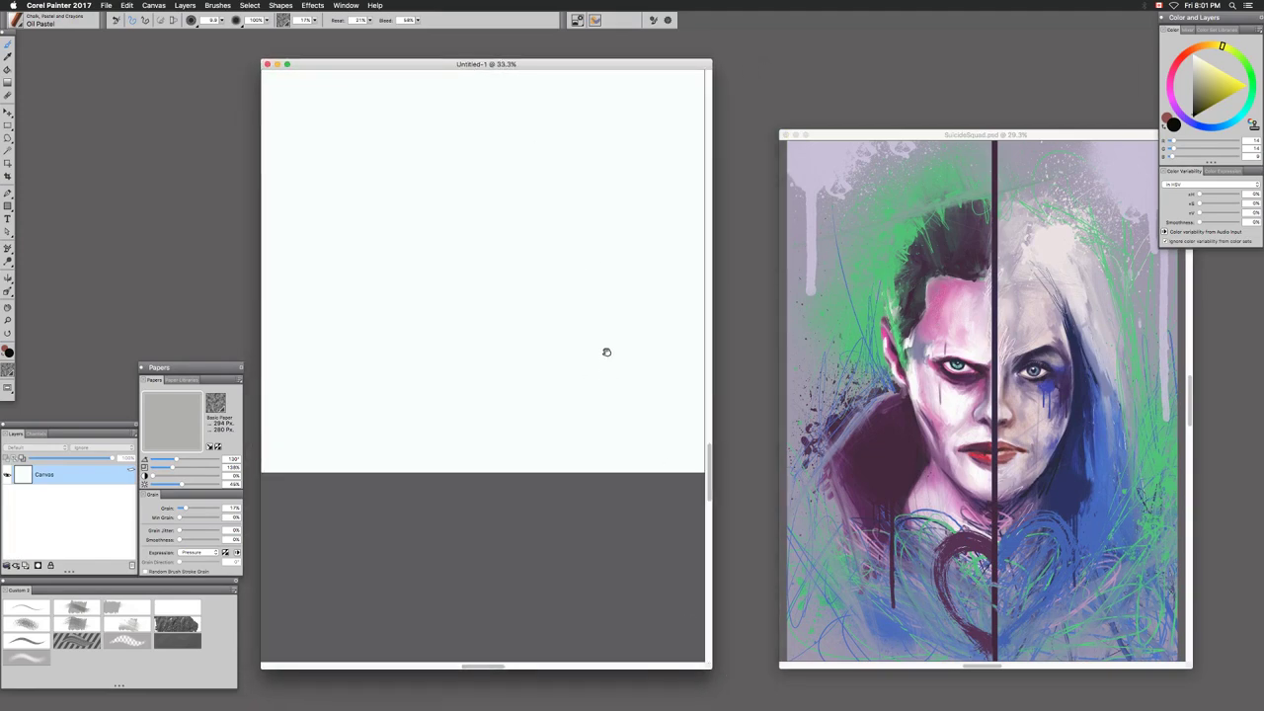
{"action": "scroll", "coordinate": [613, 444], "scroll_direction": "up", "scroll_amount": 5}
{"action": "left_click_drag", "start_coordinate": [711, 667], "coordinate": [756, 681]}
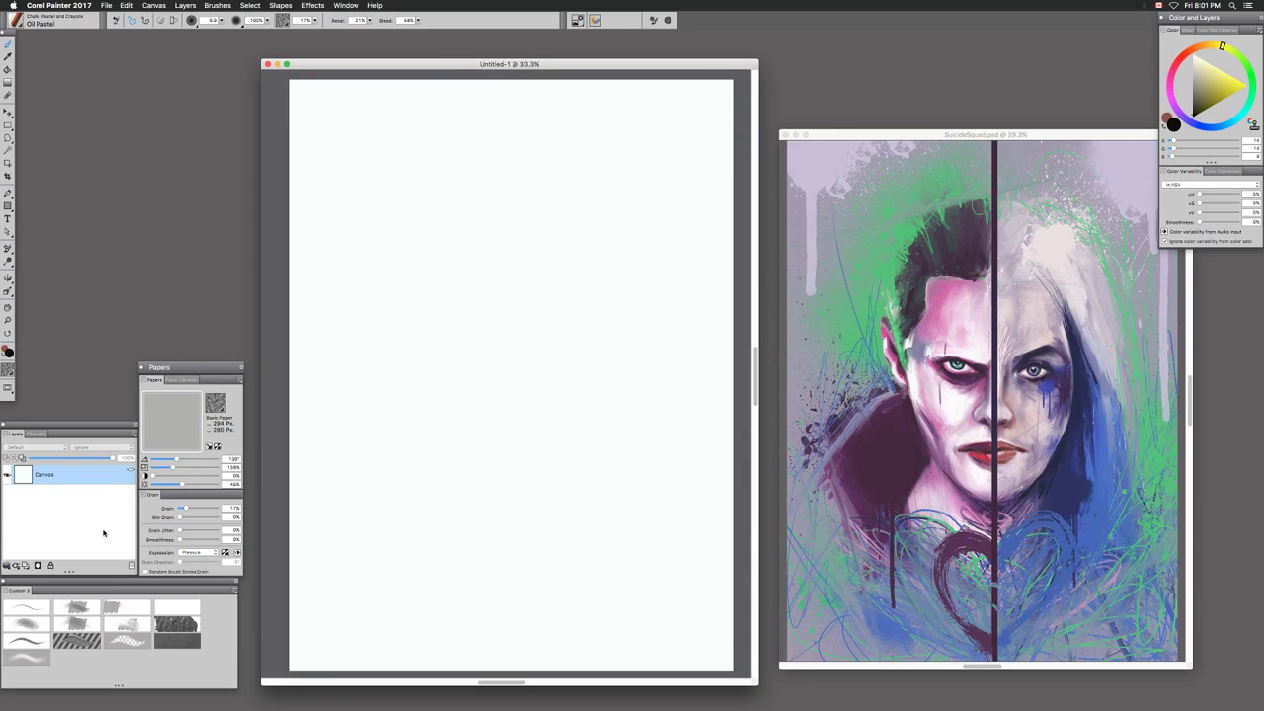
Add a new layer and scribble black and red Oil Pastel strokes on the canvas's upper area
{"action": "key", "text": "super+shift+n"}
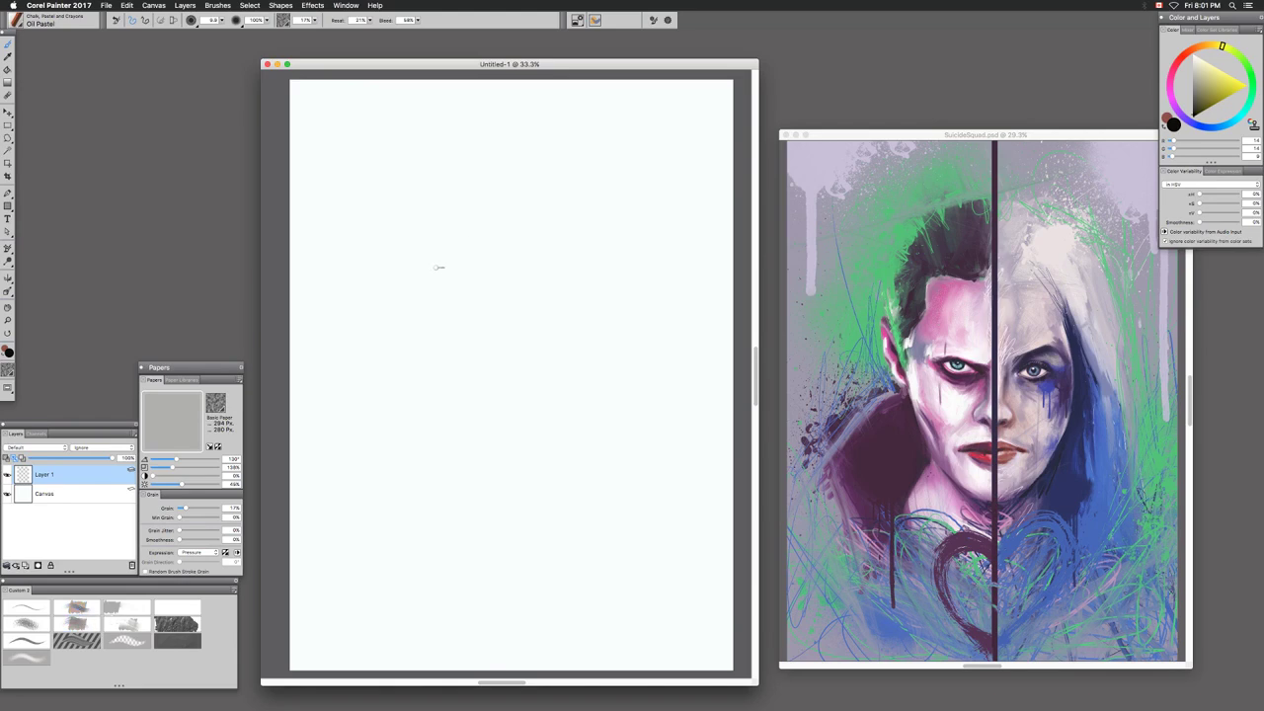
{"action": "left_click_drag", "start_coordinate": [442, 198], "coordinate": [423, 362]}
{"action": "key", "text": "shift+x"}
{"action": "left_click", "coordinate": [1230, 93]}
{"action": "mouse_move", "coordinate": [412, 193]}
{"action": "left_mouse_down"}
{"action": "mouse_move", "coordinate": [417, 291]}
{"action": "mouse_move", "coordinate": [449, 269]}
{"action": "left_mouse_up"}
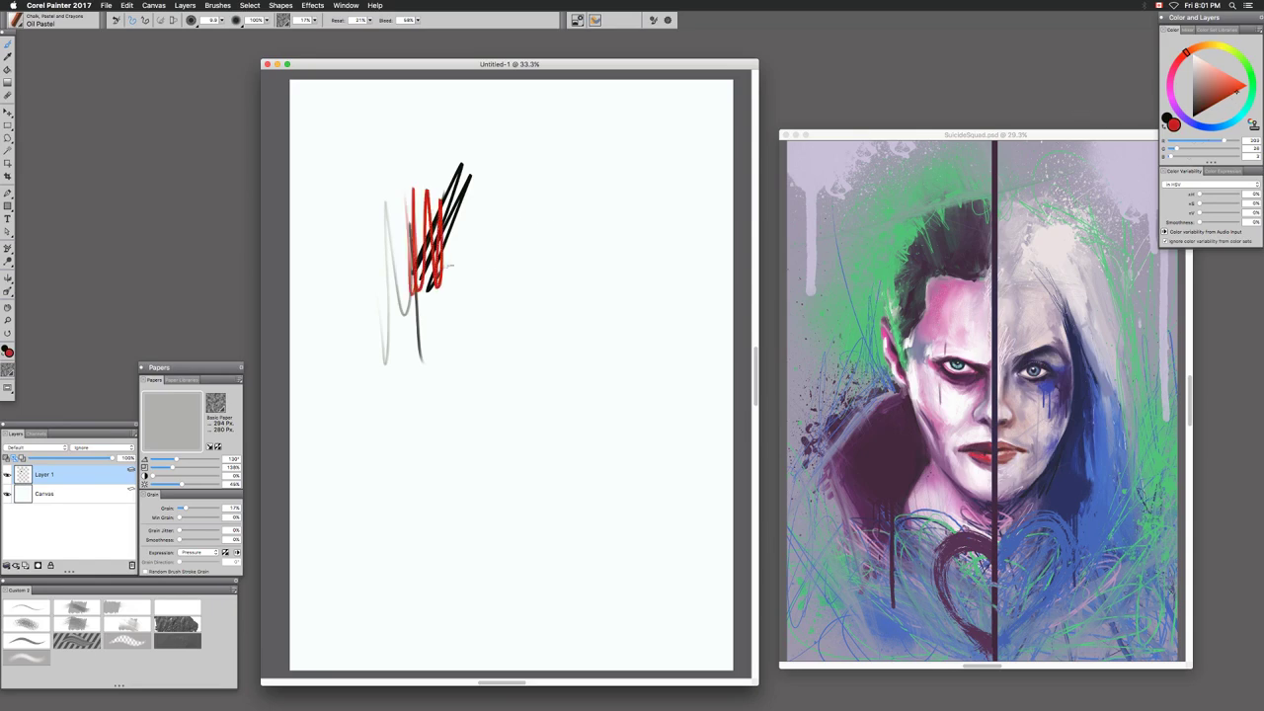
{"action": "left_click_drag", "start_coordinate": [387, 227], "coordinate": [417, 292]}
Enlarge the Oil Pastel brush and paint a broad block of thick red strokes over the scribbles
{"action": "mouse_move", "coordinate": [404, 219]}
{"action": "left_mouse_down"}
{"action": "mouse_move", "coordinate": [423, 221]}
{"action": "mouse_move", "coordinate": [399, 219]}
{"action": "mouse_move", "coordinate": [409, 225]}
{"action": "left_mouse_up"}
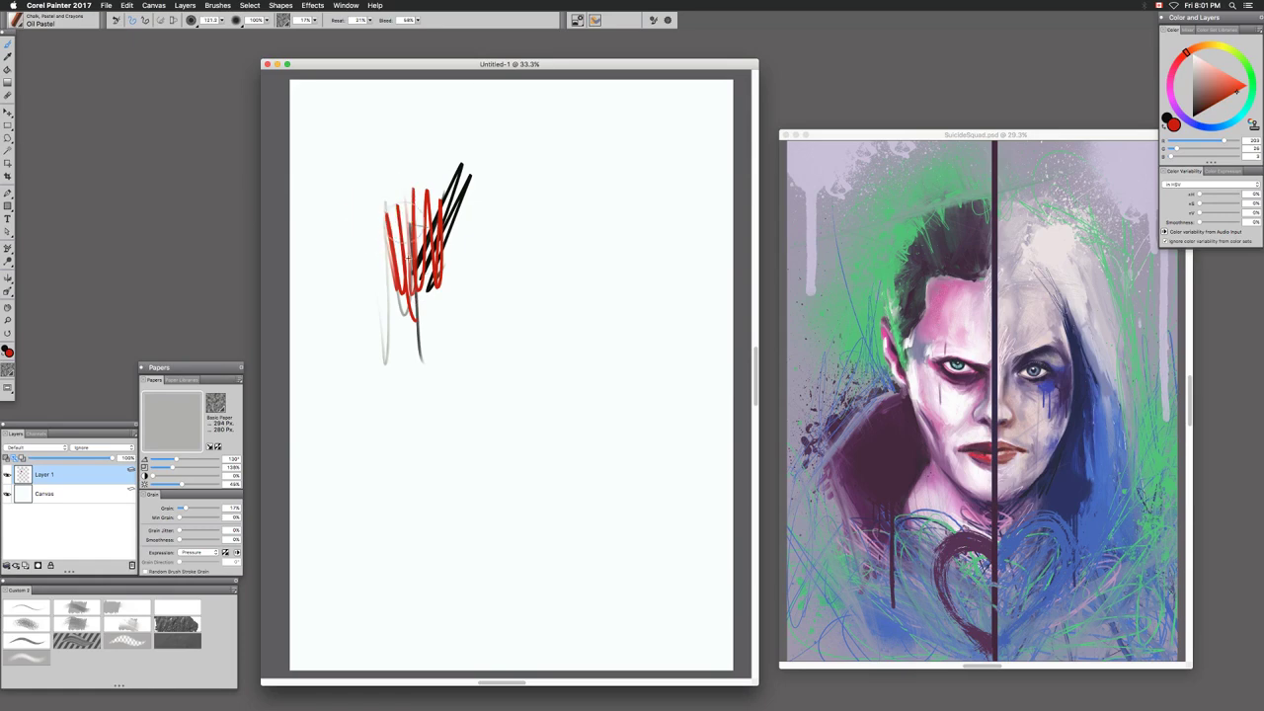
{"action": "mouse_move", "coordinate": [405, 231]}
{"action": "left_mouse_down"}
{"action": "mouse_move", "coordinate": [428, 268]}
{"action": "mouse_move", "coordinate": [364, 228]}
{"action": "mouse_move", "coordinate": [418, 231]}
{"action": "left_mouse_up"}
{"action": "mouse_move", "coordinate": [479, 193]}
{"action": "left_mouse_down"}
{"action": "mouse_move", "coordinate": [454, 178]}
{"action": "mouse_move", "coordinate": [435, 118]}
{"action": "left_mouse_up"}
{"action": "mouse_move", "coordinate": [531, 174]}
{"action": "left_mouse_down"}
{"action": "mouse_move", "coordinate": [487, 223]}
{"action": "mouse_move", "coordinate": [493, 212]}
{"action": "mouse_move", "coordinate": [456, 261]}
{"action": "mouse_move", "coordinate": [588, 310]}
{"action": "mouse_move", "coordinate": [463, 267]}
{"action": "mouse_move", "coordinate": [594, 275]}
{"action": "mouse_move", "coordinate": [614, 316]}
{"action": "left_mouse_up"}
{"action": "mouse_move", "coordinate": [592, 264]}
{"action": "left_mouse_down"}
{"action": "mouse_move", "coordinate": [515, 278]}
{"action": "mouse_move", "coordinate": [604, 286]}
{"action": "mouse_move", "coordinate": [615, 316]}
{"action": "left_mouse_up"}
{"action": "mouse_move", "coordinate": [508, 267]}
{"action": "left_mouse_down"}
{"action": "mouse_move", "coordinate": [611, 310]}
{"action": "mouse_move", "coordinate": [575, 273]}
{"action": "mouse_move", "coordinate": [607, 278]}
{"action": "mouse_move", "coordinate": [603, 265]}
{"action": "mouse_move", "coordinate": [615, 324]}
{"action": "mouse_move", "coordinate": [622, 247]}
{"action": "mouse_move", "coordinate": [606, 297]}
{"action": "mouse_move", "coordinate": [409, 259]}
{"action": "mouse_move", "coordinate": [406, 235]}
{"action": "mouse_move", "coordinate": [407, 311]}
{"action": "mouse_move", "coordinate": [431, 285]}
{"action": "mouse_move", "coordinate": [443, 327]}
{"action": "mouse_move", "coordinate": [467, 296]}
{"action": "mouse_move", "coordinate": [508, 294]}
{"action": "mouse_move", "coordinate": [520, 314]}
{"action": "mouse_move", "coordinate": [590, 311]}
{"action": "left_mouse_up"}
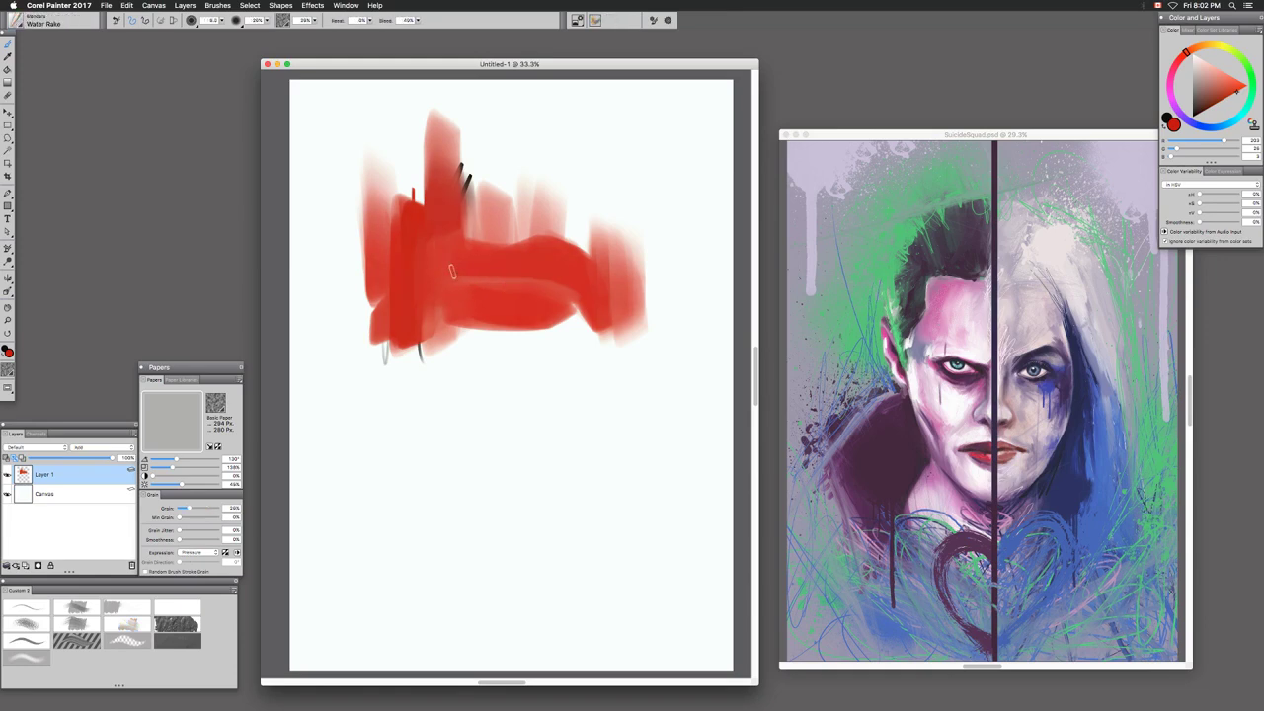
Smear the red paint block with Water Rake blender strokes, pulling colour past its lower edge
{"action": "left_click_drag", "start_coordinate": [503, 202], "coordinate": [461, 262]}
{"action": "mouse_move", "coordinate": [431, 185]}
{"action": "left_mouse_down"}
{"action": "mouse_move", "coordinate": [396, 236]}
{"action": "mouse_move", "coordinate": [405, 187]}
{"action": "mouse_move", "coordinate": [417, 285]}
{"action": "mouse_move", "coordinate": [455, 296]}
{"action": "mouse_move", "coordinate": [447, 238]}
{"action": "mouse_move", "coordinate": [426, 231]}
{"action": "mouse_move", "coordinate": [388, 271]}
{"action": "mouse_move", "coordinate": [419, 315]}
{"action": "mouse_move", "coordinate": [421, 370]}
{"action": "mouse_move", "coordinate": [392, 303]}
{"action": "mouse_move", "coordinate": [445, 358]}
{"action": "mouse_move", "coordinate": [432, 269]}
{"action": "mouse_move", "coordinate": [464, 313]}
{"action": "mouse_move", "coordinate": [433, 312]}
{"action": "mouse_move", "coordinate": [438, 367]}
{"action": "mouse_move", "coordinate": [463, 351]}
{"action": "mouse_move", "coordinate": [419, 336]}
{"action": "mouse_move", "coordinate": [523, 329]}
{"action": "mouse_move", "coordinate": [531, 314]}
{"action": "mouse_move", "coordinate": [446, 317]}
{"action": "mouse_move", "coordinate": [604, 321]}
{"action": "mouse_move", "coordinate": [512, 322]}
{"action": "mouse_move", "coordinate": [580, 335]}
{"action": "mouse_move", "coordinate": [574, 343]}
{"action": "mouse_move", "coordinate": [613, 306]}
{"action": "mouse_move", "coordinate": [506, 338]}
{"action": "mouse_move", "coordinate": [539, 360]}
{"action": "mouse_move", "coordinate": [626, 306]}
{"action": "mouse_move", "coordinate": [469, 343]}
{"action": "left_mouse_up"}
{"action": "left_click_drag", "start_coordinate": [528, 235], "coordinate": [530, 406]}
{"action": "left_click_drag", "start_coordinate": [541, 330], "coordinate": [544, 403]}
{"action": "mouse_move", "coordinate": [527, 251]}
{"action": "left_mouse_down"}
{"action": "mouse_move", "coordinate": [520, 336]}
{"action": "mouse_move", "coordinate": [538, 335]}
{"action": "mouse_move", "coordinate": [523, 346]}
{"action": "mouse_move", "coordinate": [591, 317]}
{"action": "left_mouse_up"}
{"action": "left_click_drag", "start_coordinate": [590, 318], "coordinate": [503, 360]}
{"action": "left_click_drag", "start_coordinate": [503, 360], "coordinate": [551, 354]}
{"action": "mouse_move", "coordinate": [461, 335]}
{"action": "left_mouse_down"}
{"action": "mouse_move", "coordinate": [491, 406]}
{"action": "mouse_move", "coordinate": [555, 337]}
{"action": "left_mouse_up"}
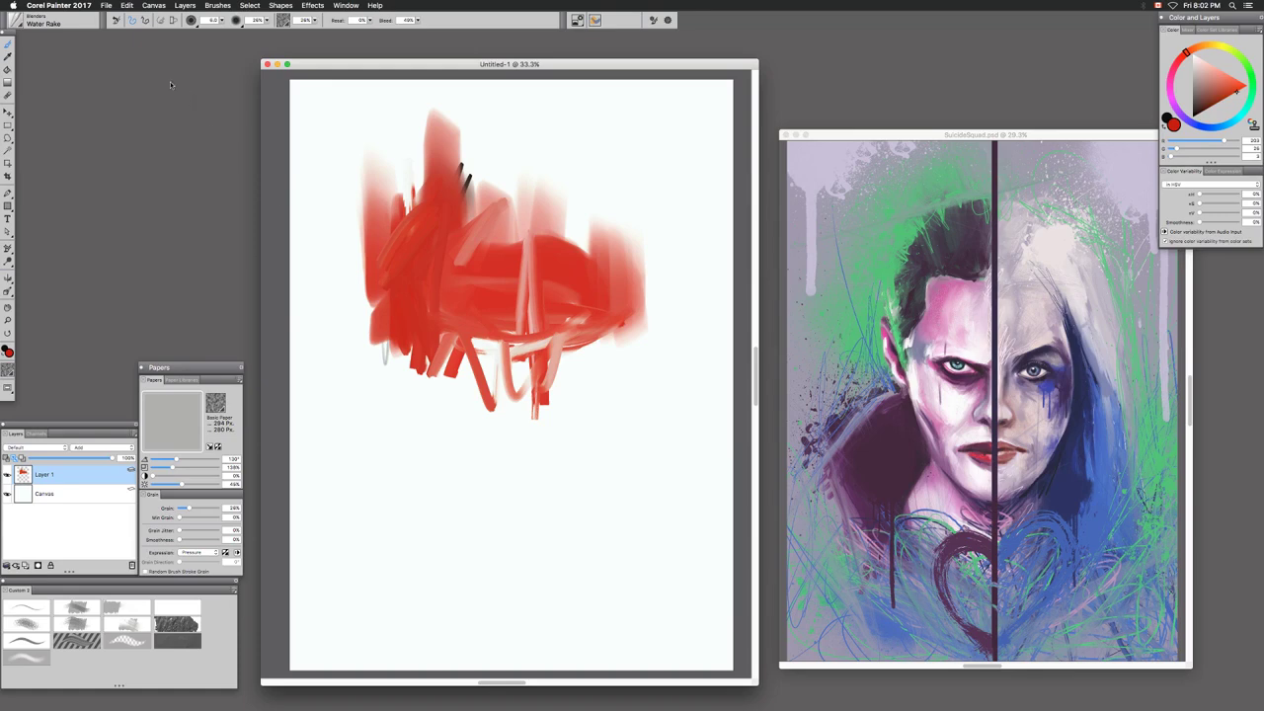
Browse the Painter 12/X3 Brushes library categories and choose the Clumpy Brush from Acrylics
{"action": "left_click", "coordinate": [21, 24]}
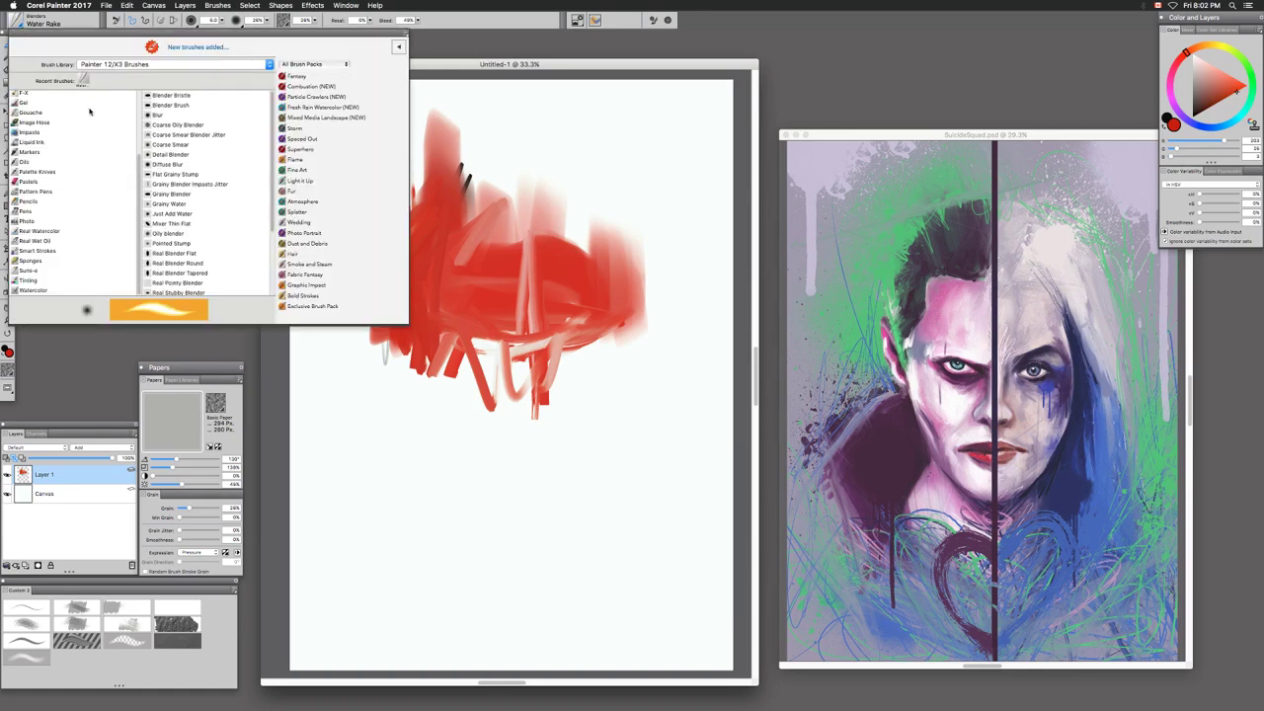
{"action": "scroll", "coordinate": [99, 112], "scroll_direction": "up", "scroll_amount": 3}
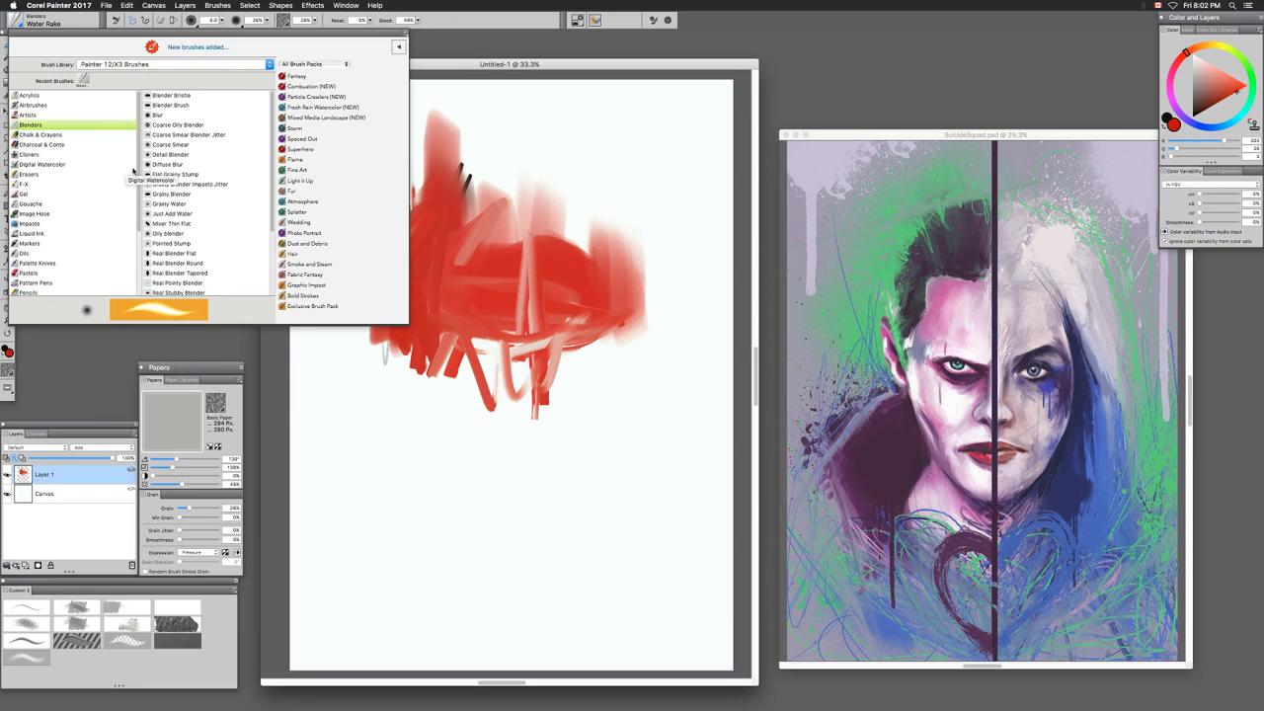
{"action": "scroll", "coordinate": [135, 183], "scroll_direction": "down", "scroll_amount": 2}
{"action": "scroll", "coordinate": [134, 197], "scroll_direction": "down", "scroll_amount": 2}
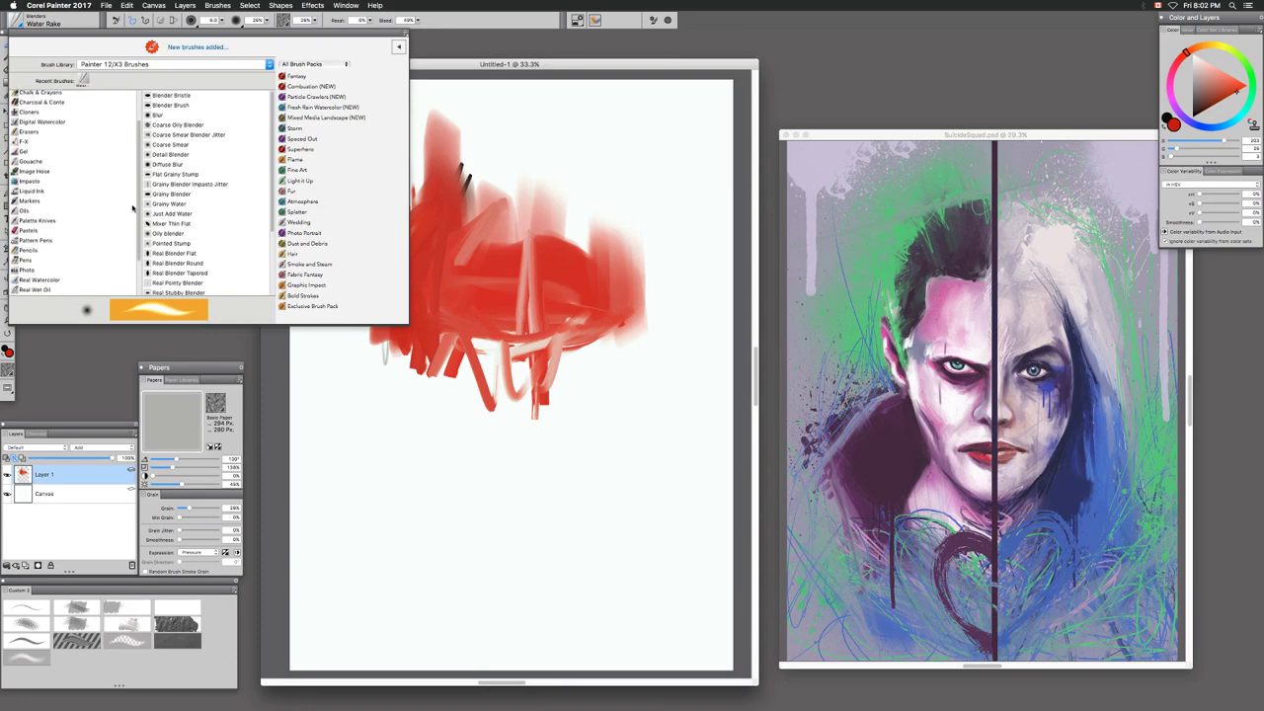
{"action": "scroll", "coordinate": [132, 207], "scroll_direction": "down", "scroll_amount": 5}
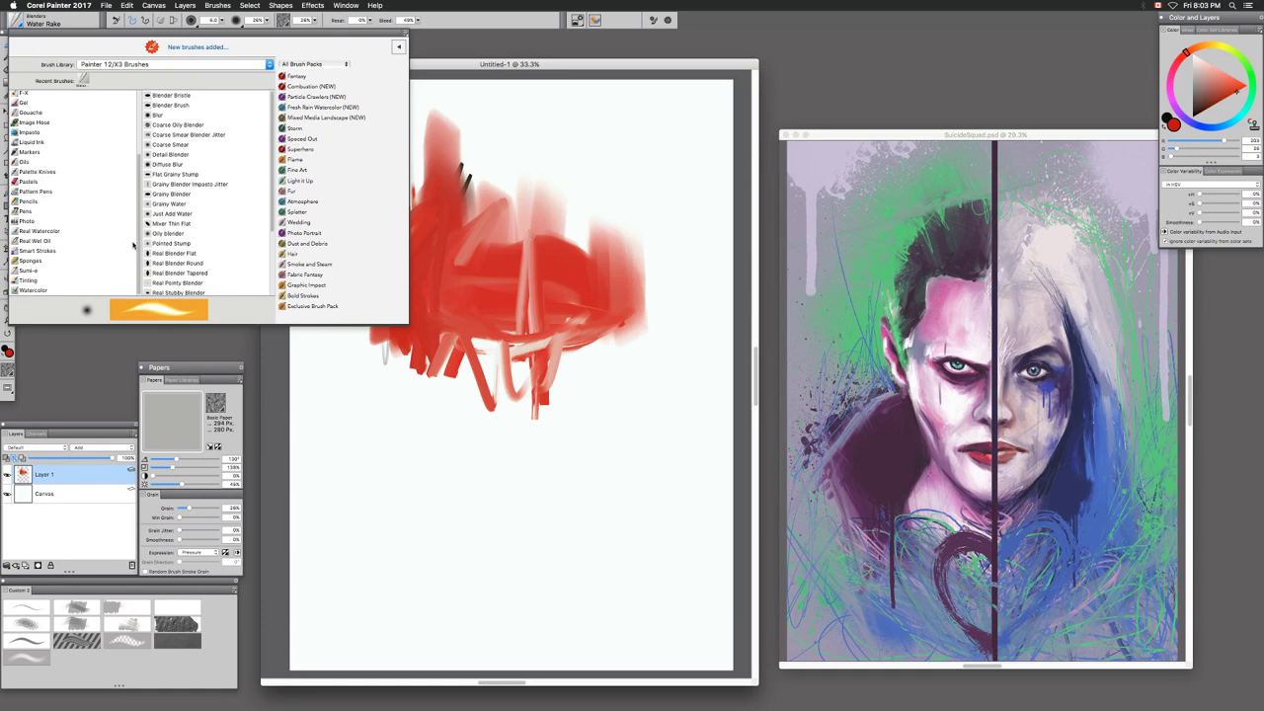
{"action": "scroll", "coordinate": [135, 245], "scroll_direction": "up", "scroll_amount": 1}
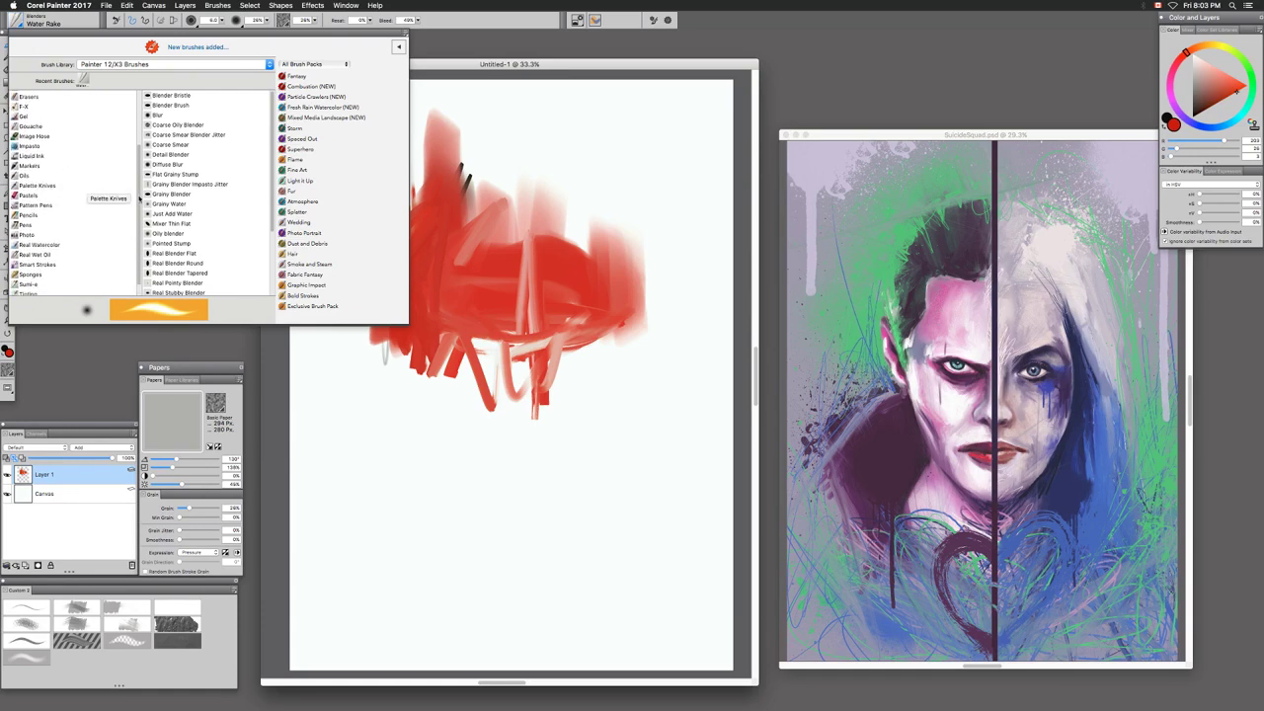
{"action": "scroll", "coordinate": [138, 247], "scroll_direction": "up", "scroll_amount": 3}
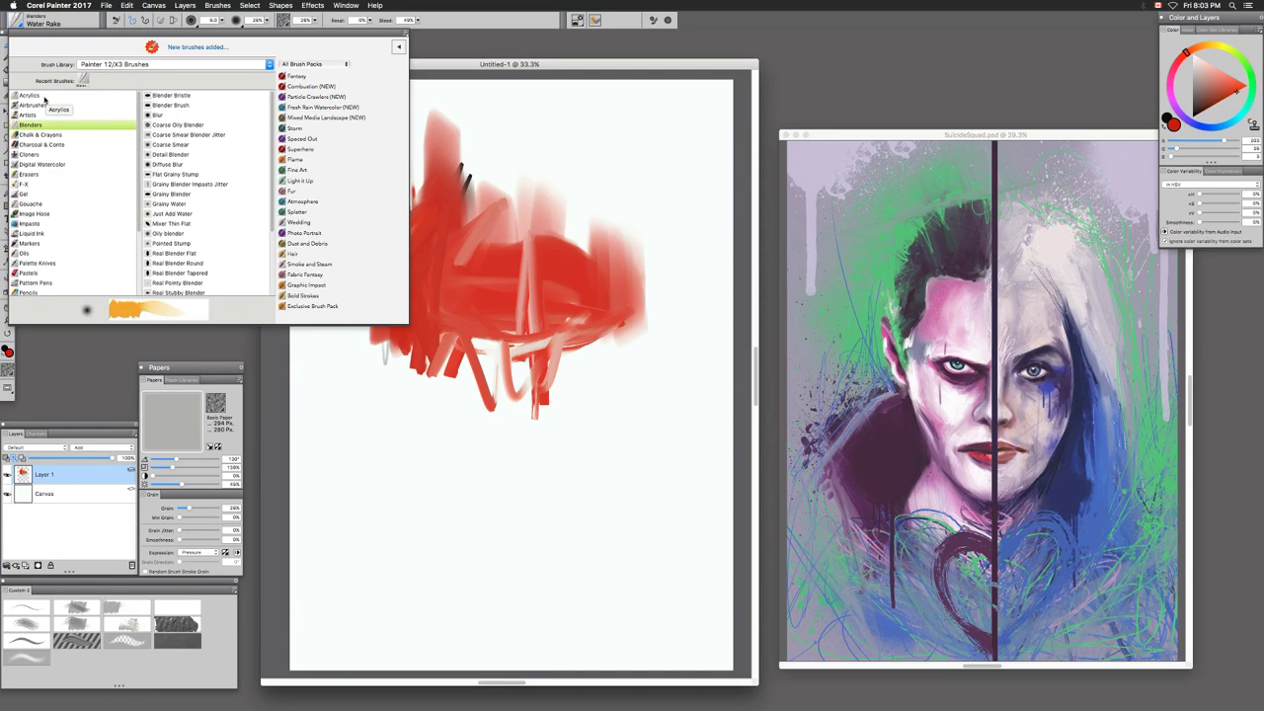
{"action": "left_click", "coordinate": [44, 98]}
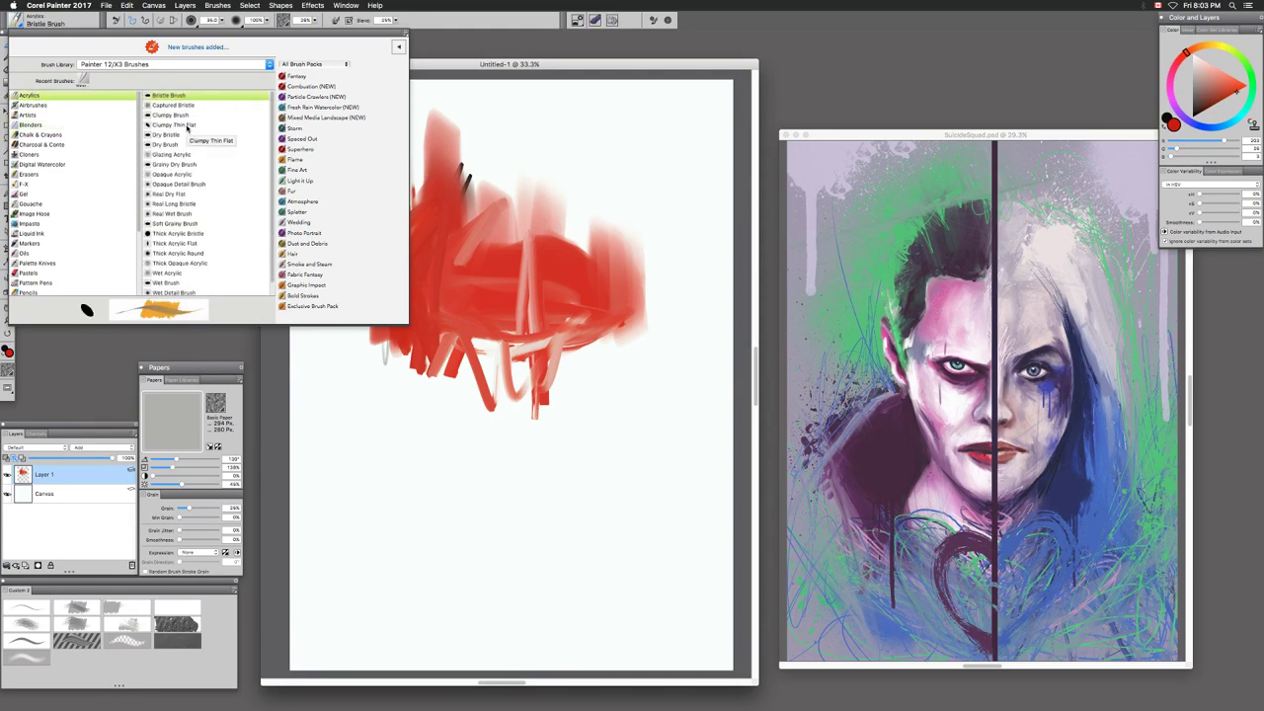
{"action": "left_click", "coordinate": [174, 116]}
Paint Clumpy Brush strokes over the black mark and along the lower-left edge of the red block
{"action": "left_click_drag", "start_coordinate": [460, 172], "coordinate": [489, 249]}
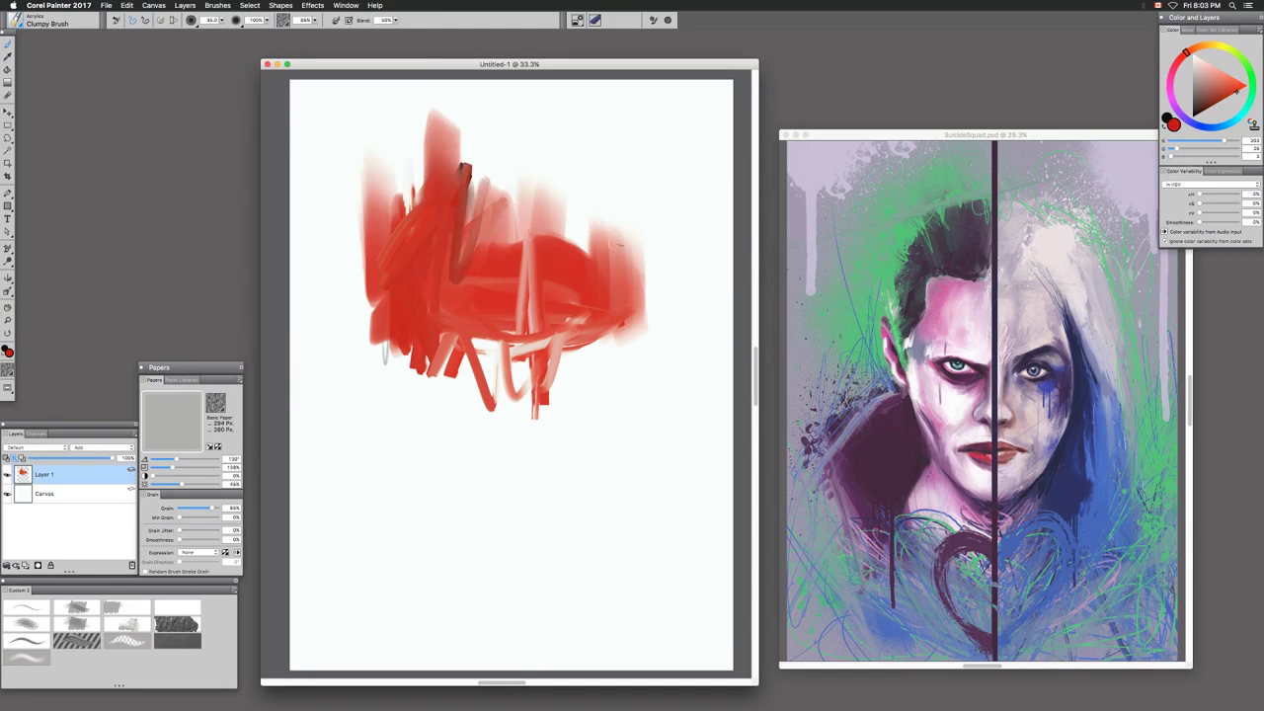
{"action": "mouse_move", "coordinate": [352, 254]}
{"action": "left_mouse_down"}
{"action": "mouse_move", "coordinate": [365, 296]}
{"action": "mouse_move", "coordinate": [376, 352]}
{"action": "left_mouse_up"}
{"action": "left_click_drag", "start_coordinate": [384, 296], "coordinate": [369, 380]}
{"action": "left_click_drag", "start_coordinate": [393, 318], "coordinate": [385, 384]}
{"action": "left_click_drag", "start_coordinate": [371, 299], "coordinate": [402, 408]}
{"action": "mouse_move", "coordinate": [392, 321]}
{"action": "left_mouse_down"}
{"action": "mouse_move", "coordinate": [415, 422]}
{"action": "mouse_move", "coordinate": [432, 385]}
{"action": "left_mouse_up"}
{"action": "left_click_drag", "start_coordinate": [444, 317], "coordinate": [462, 432]}
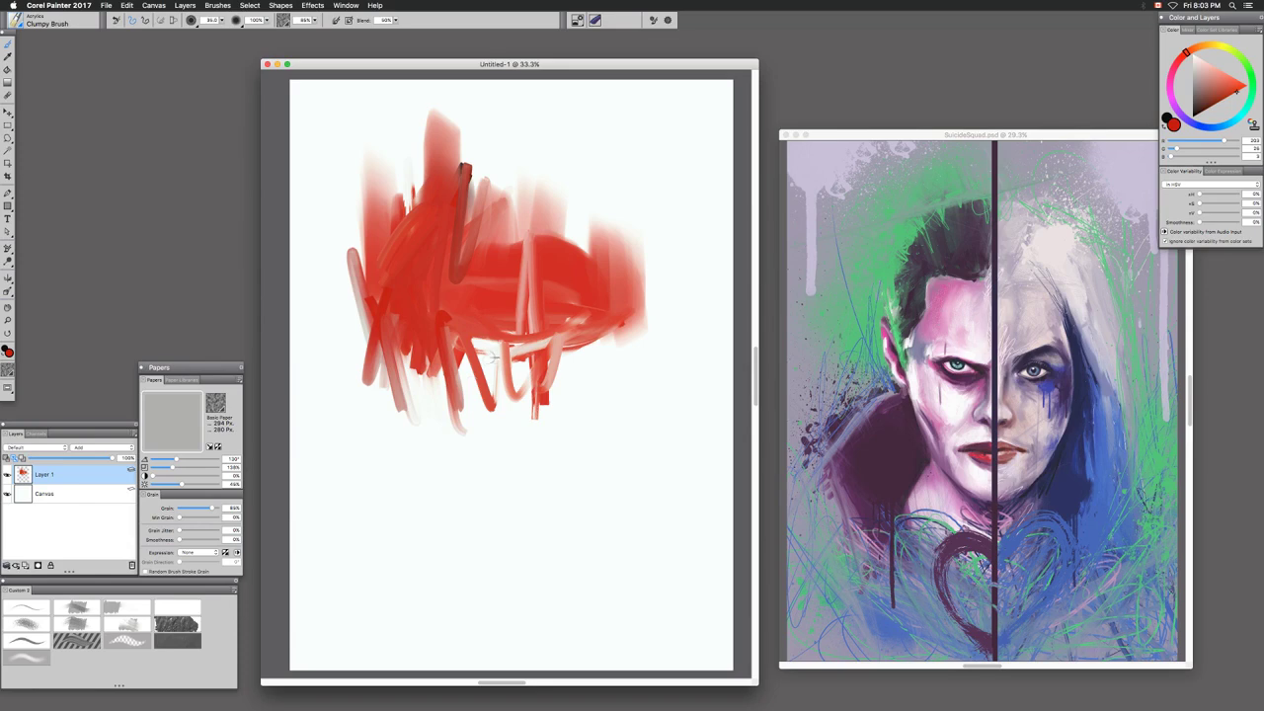
Paint an orange stroke and several magenta strokes over the upper middle of the red block
{"action": "left_click", "coordinate": [1216, 48]}
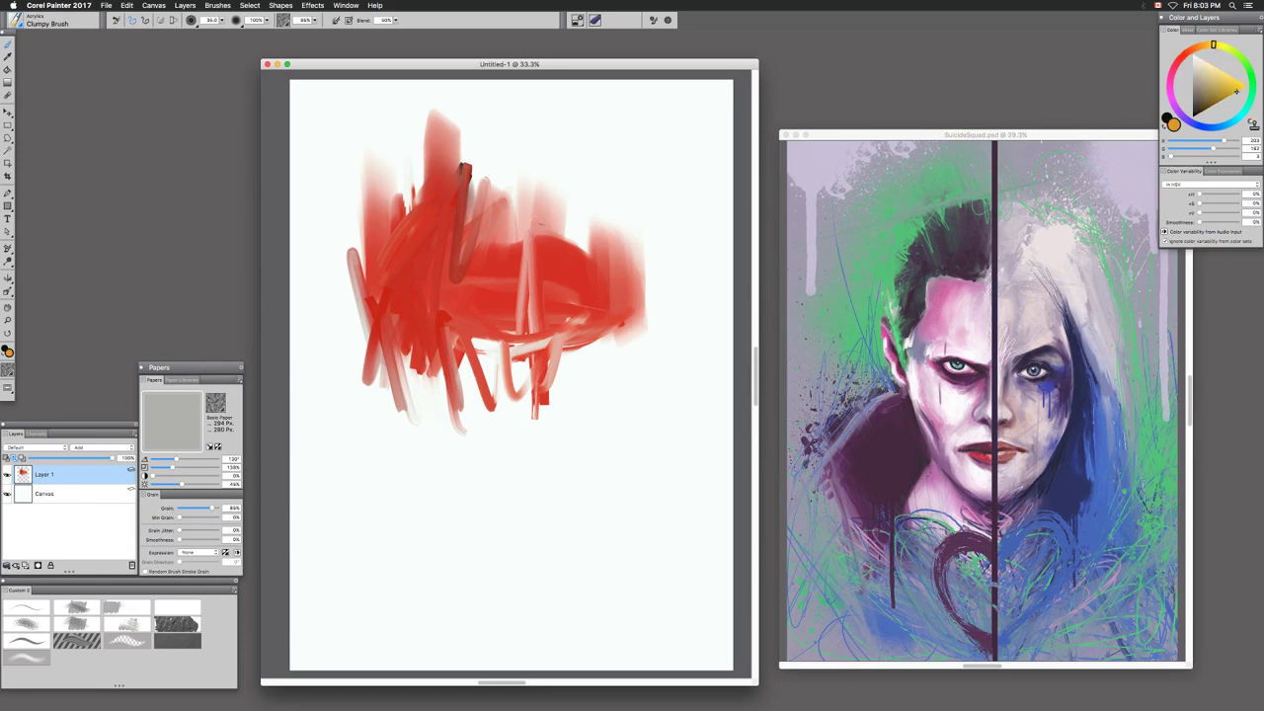
{"action": "left_click_drag", "start_coordinate": [517, 207], "coordinate": [518, 310]}
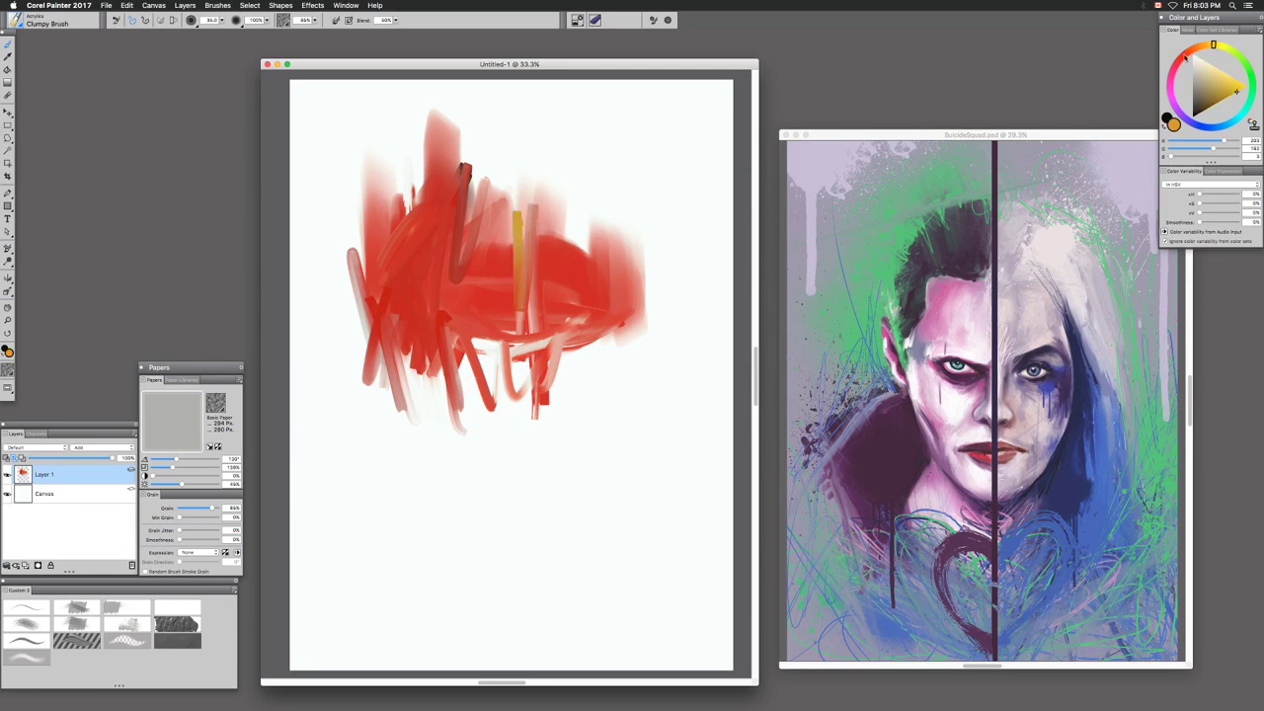
{"action": "left_click", "coordinate": [1170, 91]}
{"action": "left_click_drag", "start_coordinate": [556, 206], "coordinate": [559, 279]}
{"action": "left_click_drag", "start_coordinate": [511, 228], "coordinate": [529, 242]}
{"action": "left_click_drag", "start_coordinate": [566, 280], "coordinate": [582, 295]}
{"action": "left_click_drag", "start_coordinate": [590, 208], "coordinate": [517, 243]}
{"action": "left_click_drag", "start_coordinate": [568, 182], "coordinate": [503, 258]}
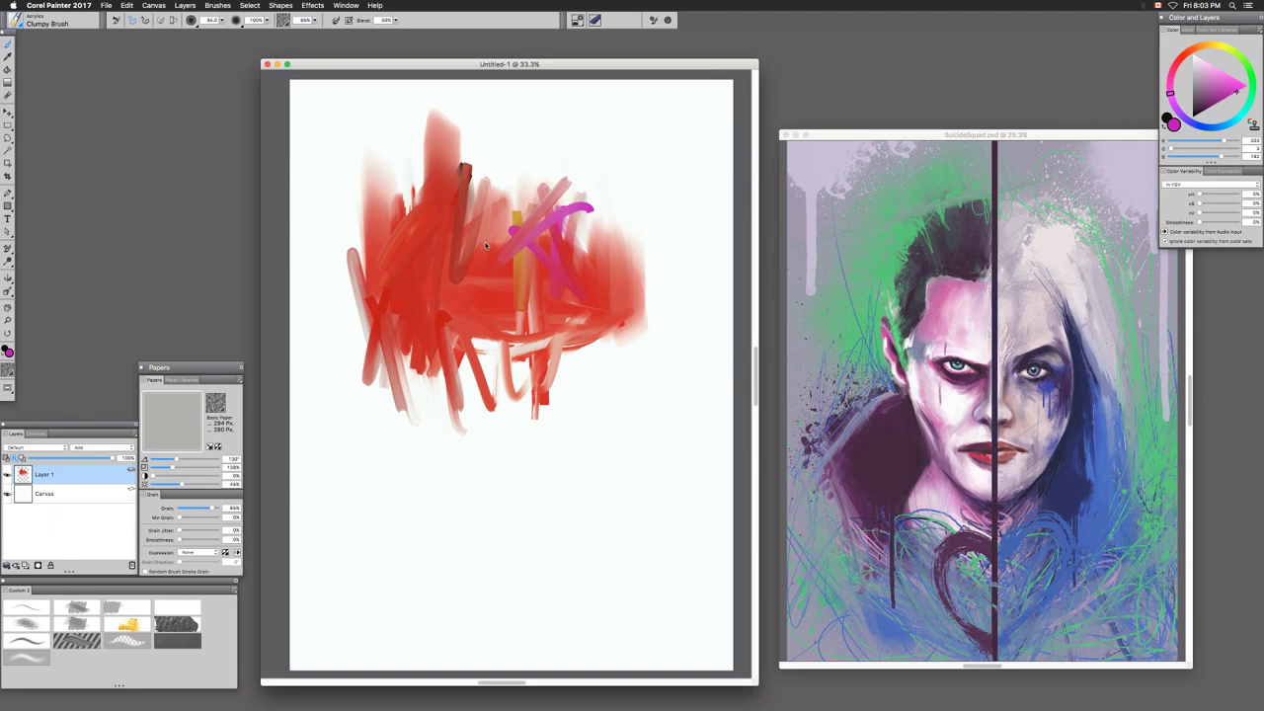
Blend the red, orange and magenta paint with Water Rake strokes across the whole block
{"action": "mouse_move", "coordinate": [412, 178]}
{"action": "left_mouse_down"}
{"action": "mouse_move", "coordinate": [423, 205]}
{"action": "mouse_move", "coordinate": [465, 126]}
{"action": "mouse_move", "coordinate": [407, 223]}
{"action": "left_mouse_up"}
{"action": "mouse_move", "coordinate": [466, 168]}
{"action": "left_mouse_down"}
{"action": "mouse_move", "coordinate": [413, 235]}
{"action": "mouse_move", "coordinate": [449, 252]}
{"action": "mouse_move", "coordinate": [446, 275]}
{"action": "left_mouse_up"}
{"action": "mouse_move", "coordinate": [489, 180]}
{"action": "left_mouse_down"}
{"action": "mouse_move", "coordinate": [481, 276]}
{"action": "mouse_move", "coordinate": [506, 313]}
{"action": "left_mouse_up"}
{"action": "left_click_drag", "start_coordinate": [473, 233], "coordinate": [533, 308]}
{"action": "mouse_move", "coordinate": [449, 262]}
{"action": "left_mouse_down"}
{"action": "mouse_move", "coordinate": [595, 258]}
{"action": "mouse_move", "coordinate": [563, 269]}
{"action": "mouse_move", "coordinate": [626, 259]}
{"action": "mouse_move", "coordinate": [635, 312]}
{"action": "left_mouse_up"}
{"action": "left_click_drag", "start_coordinate": [644, 233], "coordinate": [635, 316]}
{"action": "mouse_move", "coordinate": [592, 274]}
{"action": "left_mouse_down"}
{"action": "mouse_move", "coordinate": [460, 297]}
{"action": "mouse_move", "coordinate": [535, 277]}
{"action": "left_mouse_up"}
{"action": "mouse_move", "coordinate": [535, 277]}
{"action": "left_mouse_down"}
{"action": "mouse_move", "coordinate": [456, 261]}
{"action": "mouse_move", "coordinate": [409, 308]}
{"action": "left_mouse_up"}
{"action": "mouse_move", "coordinate": [466, 261]}
{"action": "left_mouse_down"}
{"action": "mouse_move", "coordinate": [619, 277]}
{"action": "mouse_move", "coordinate": [512, 251]}
{"action": "mouse_move", "coordinate": [616, 241]}
{"action": "left_mouse_up"}
{"action": "left_click_drag", "start_coordinate": [456, 329], "coordinate": [481, 379]}
{"action": "left_click_drag", "start_coordinate": [480, 338], "coordinate": [521, 395]}
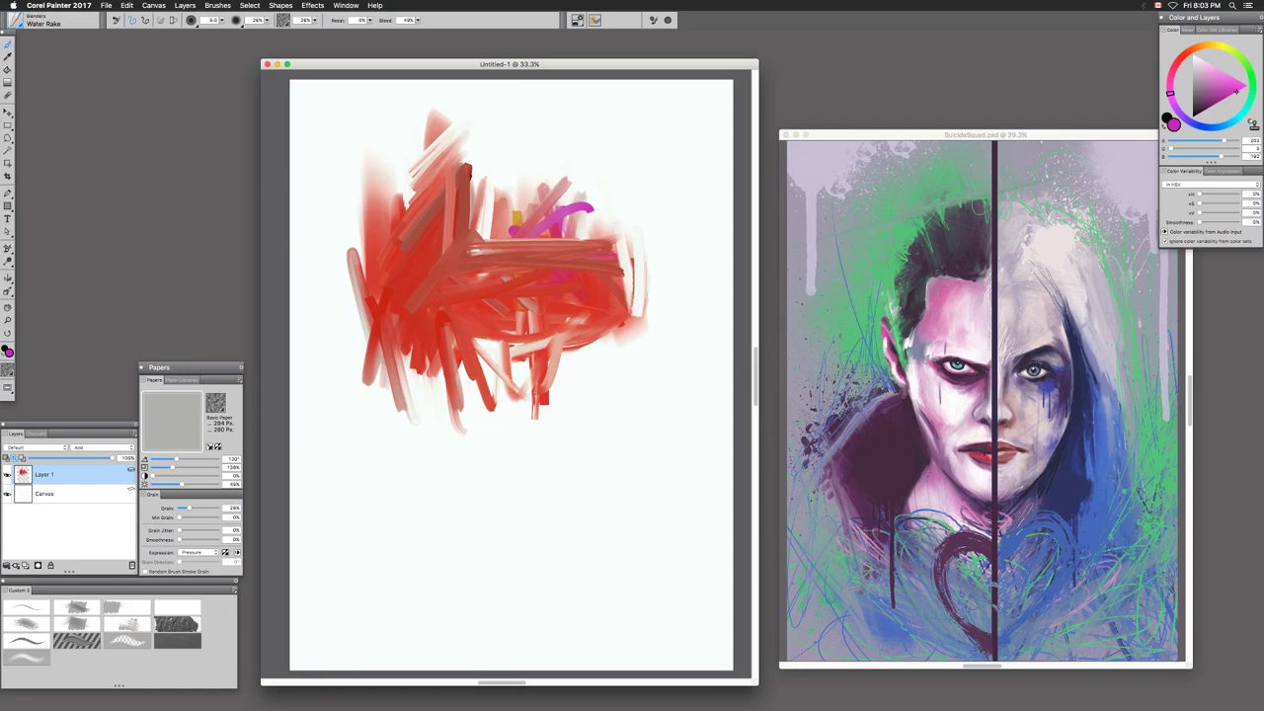
{"action": "left_click_drag", "start_coordinate": [440, 322], "coordinate": [522, 400]}
{"action": "mouse_move", "coordinate": [449, 341]}
{"action": "left_mouse_down"}
{"action": "mouse_move", "coordinate": [568, 388]}
{"action": "mouse_move", "coordinate": [612, 340]}
{"action": "left_mouse_up"}
{"action": "mouse_move", "coordinate": [448, 342]}
{"action": "left_mouse_down"}
{"action": "mouse_move", "coordinate": [641, 326]}
{"action": "mouse_move", "coordinate": [618, 379]}
{"action": "left_mouse_up"}
{"action": "mouse_move", "coordinate": [612, 318]}
{"action": "left_mouse_down"}
{"action": "mouse_move", "coordinate": [612, 352]}
{"action": "mouse_move", "coordinate": [602, 266]}
{"action": "mouse_move", "coordinate": [573, 346]}
{"action": "mouse_move", "coordinate": [494, 347]}
{"action": "left_mouse_up"}
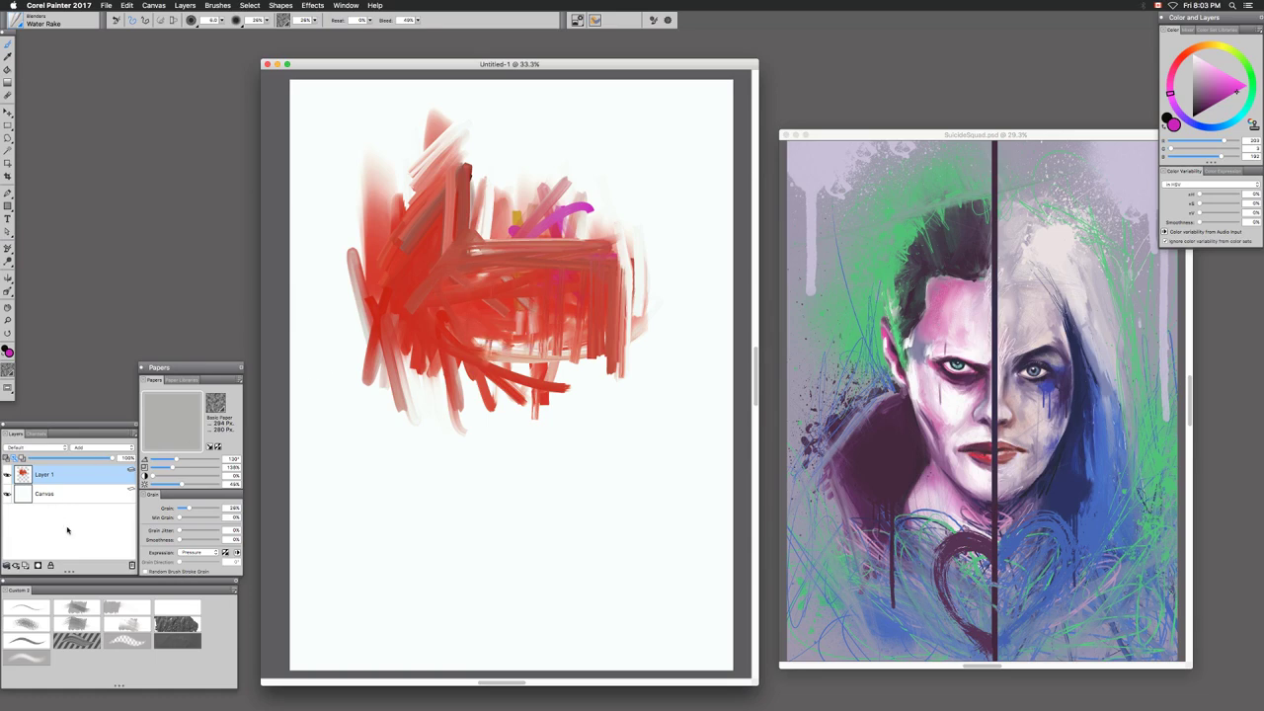
Outline a head in magenta with the Oil Pastel brush, using overlapping circles for the skull and a tapered jaw below
{"action": "left_click", "coordinate": [78, 606]}
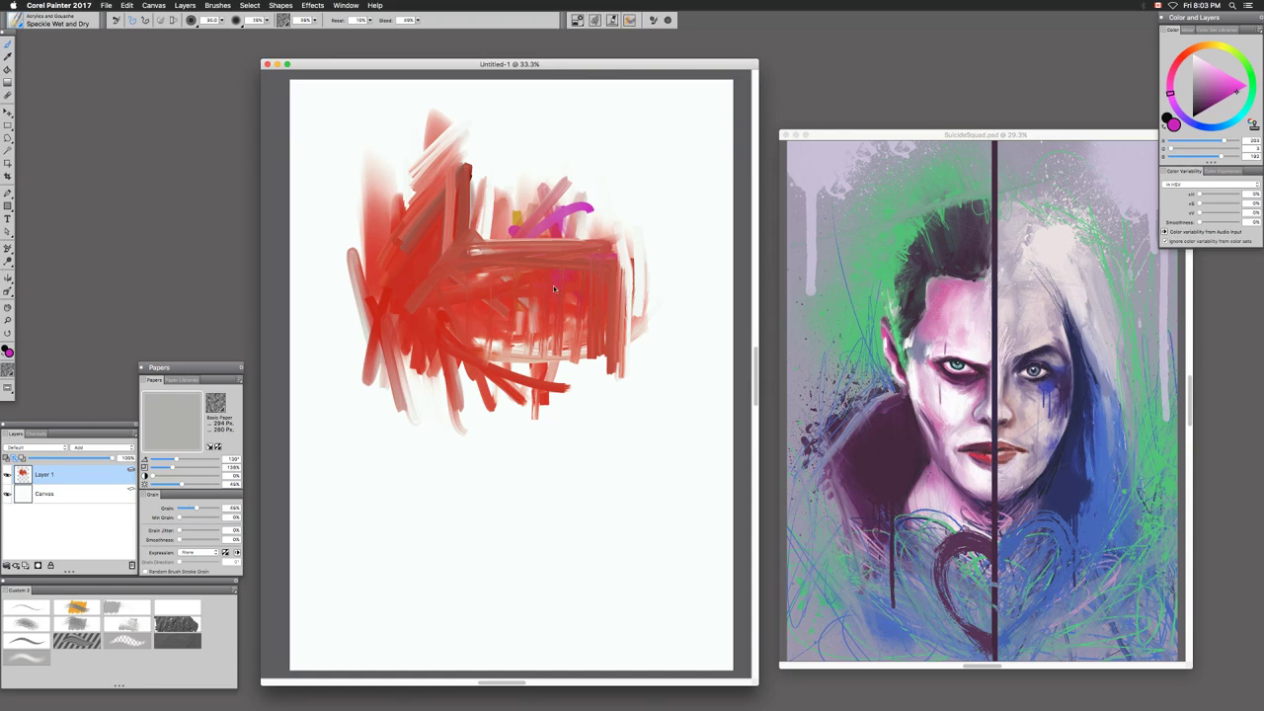
{"action": "key", "text": "ctrl+2"}
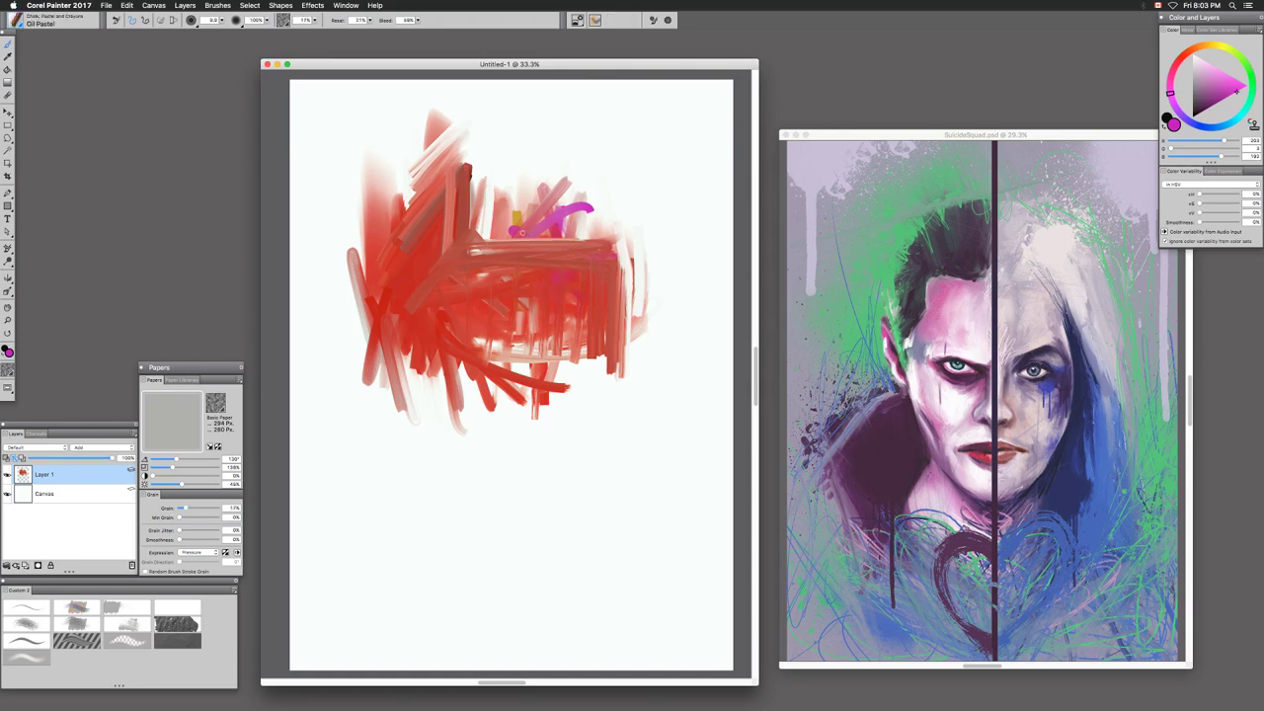
{"action": "mouse_move", "coordinate": [492, 339]}
{"action": "left_mouse_down"}
{"action": "mouse_move", "coordinate": [509, 225]}
{"action": "mouse_move", "coordinate": [493, 223]}
{"action": "mouse_move", "coordinate": [553, 356]}
{"action": "mouse_move", "coordinate": [504, 254]}
{"action": "left_mouse_up"}
{"action": "mouse_move", "coordinate": [485, 308]}
{"action": "left_mouse_down"}
{"action": "mouse_move", "coordinate": [608, 271]}
{"action": "mouse_move", "coordinate": [598, 317]}
{"action": "mouse_move", "coordinate": [601, 249]}
{"action": "mouse_move", "coordinate": [593, 469]}
{"action": "left_mouse_up"}
{"action": "mouse_move", "coordinate": [429, 290]}
{"action": "left_mouse_down"}
{"action": "mouse_move", "coordinate": [443, 405]}
{"action": "mouse_move", "coordinate": [432, 264]}
{"action": "mouse_move", "coordinate": [434, 299]}
{"action": "mouse_move", "coordinate": [502, 475]}
{"action": "left_mouse_up"}
{"action": "left_click_drag", "start_coordinate": [462, 418], "coordinate": [524, 470]}
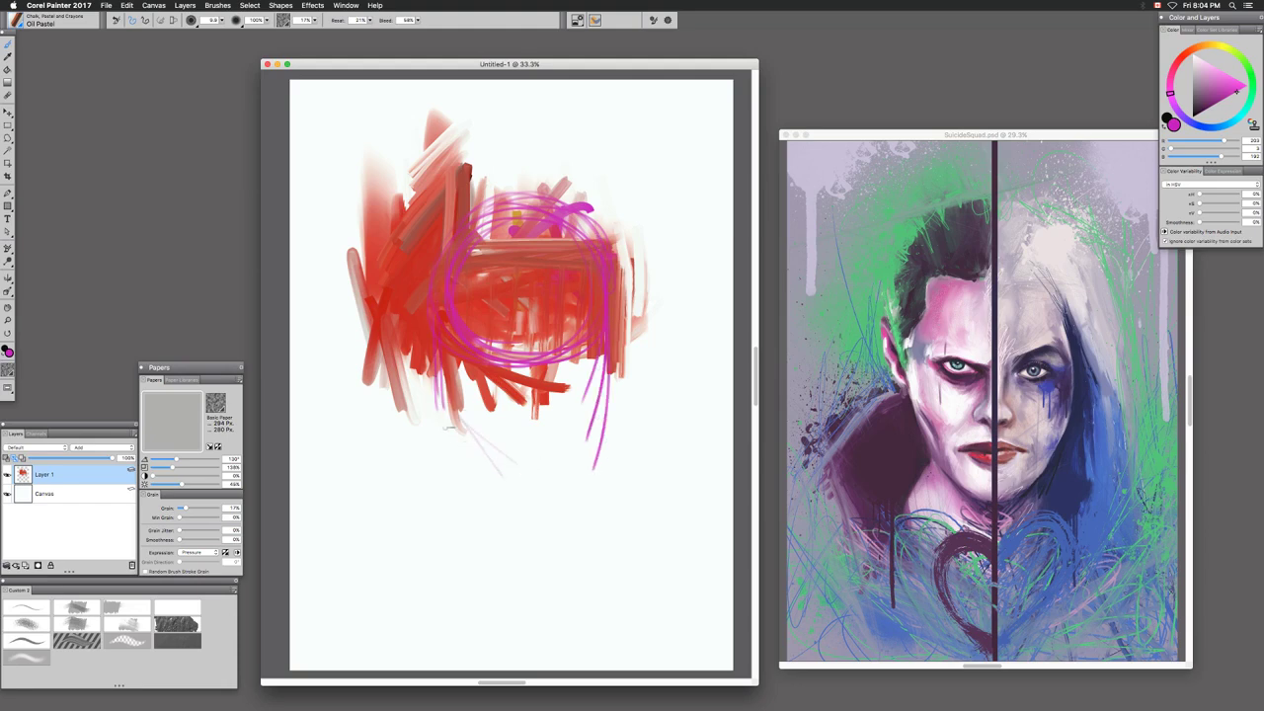
{"action": "mouse_move", "coordinate": [461, 408]}
{"action": "left_mouse_down"}
{"action": "mouse_move", "coordinate": [523, 472]}
{"action": "mouse_move", "coordinate": [571, 462]}
{"action": "mouse_move", "coordinate": [513, 474]}
{"action": "mouse_move", "coordinate": [529, 487]}
{"action": "mouse_move", "coordinate": [587, 460]}
{"action": "mouse_move", "coordinate": [609, 407]}
{"action": "mouse_move", "coordinate": [545, 489]}
{"action": "left_mouse_up"}
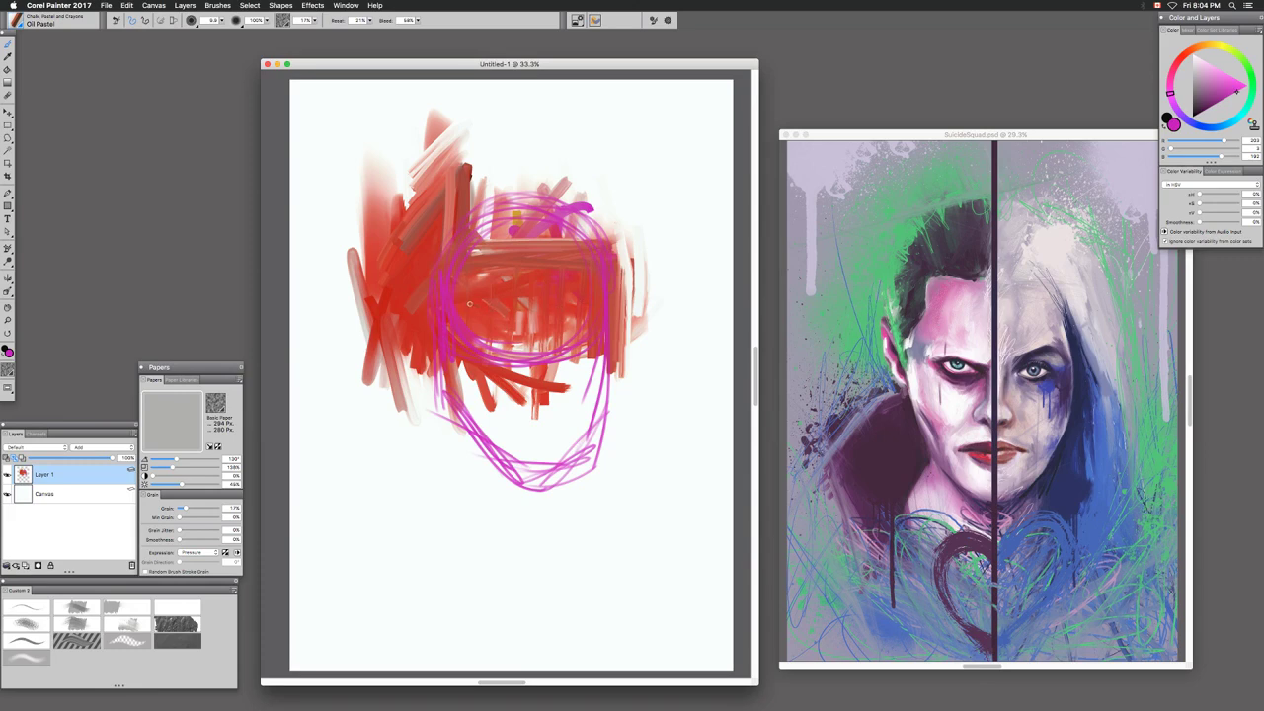
Fill the head outline with broad magenta Oil Pastel strokes from the brow area down to the chin
{"action": "mouse_move", "coordinate": [478, 298]}
{"action": "left_mouse_down"}
{"action": "mouse_move", "coordinate": [458, 267]}
{"action": "mouse_move", "coordinate": [469, 342]}
{"action": "mouse_move", "coordinate": [491, 294]}
{"action": "mouse_move", "coordinate": [502, 364]}
{"action": "mouse_move", "coordinate": [516, 305]}
{"action": "mouse_move", "coordinate": [524, 351]}
{"action": "mouse_move", "coordinate": [555, 317]}
{"action": "mouse_move", "coordinate": [567, 353]}
{"action": "mouse_move", "coordinate": [582, 277]}
{"action": "mouse_move", "coordinate": [590, 349]}
{"action": "mouse_move", "coordinate": [557, 289]}
{"action": "mouse_move", "coordinate": [505, 283]}
{"action": "mouse_move", "coordinate": [567, 288]}
{"action": "mouse_move", "coordinate": [576, 271]}
{"action": "mouse_move", "coordinate": [468, 258]}
{"action": "mouse_move", "coordinate": [455, 317]}
{"action": "mouse_move", "coordinate": [454, 289]}
{"action": "mouse_move", "coordinate": [491, 352]}
{"action": "mouse_move", "coordinate": [460, 341]}
{"action": "left_mouse_up"}
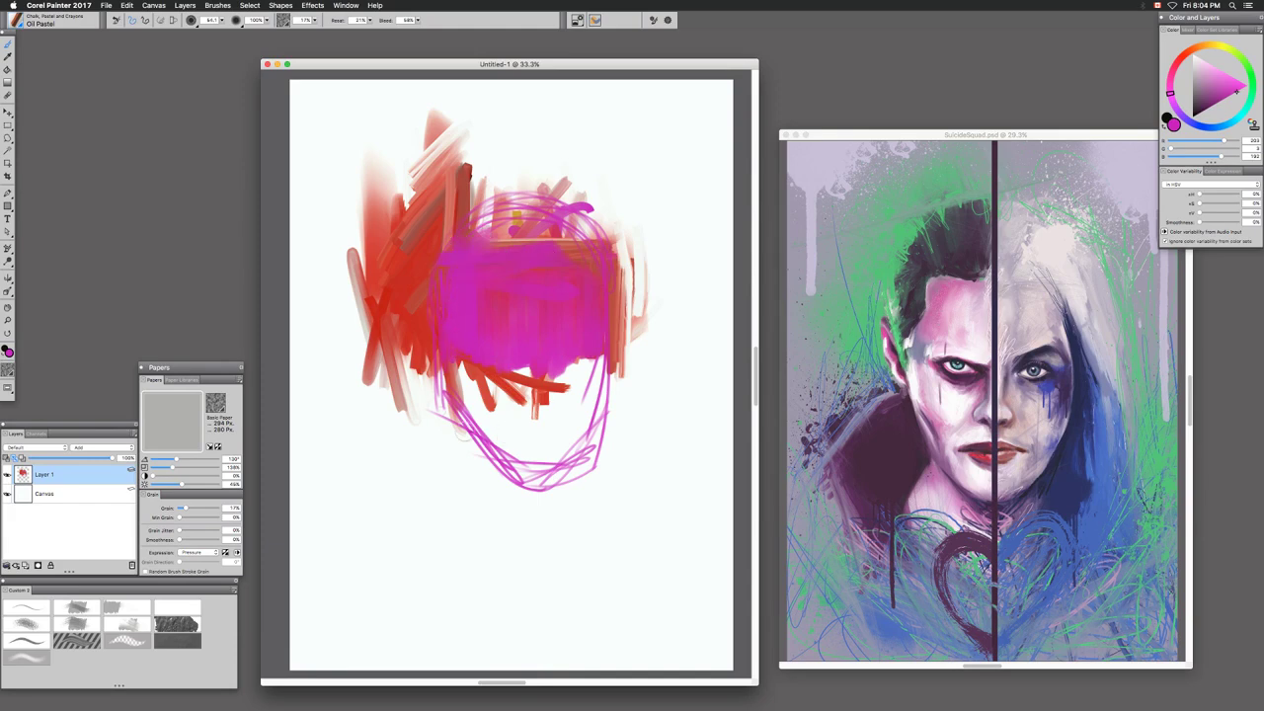
{"action": "mouse_move", "coordinate": [482, 369]}
{"action": "left_mouse_down"}
{"action": "mouse_move", "coordinate": [554, 372]}
{"action": "mouse_move", "coordinate": [499, 388]}
{"action": "mouse_move", "coordinate": [523, 431]}
{"action": "left_mouse_up"}
{"action": "mouse_move", "coordinate": [582, 390]}
{"action": "left_mouse_down"}
{"action": "mouse_move", "coordinate": [494, 424]}
{"action": "mouse_move", "coordinate": [564, 425]}
{"action": "mouse_move", "coordinate": [444, 436]}
{"action": "mouse_move", "coordinate": [597, 413]}
{"action": "left_mouse_up"}
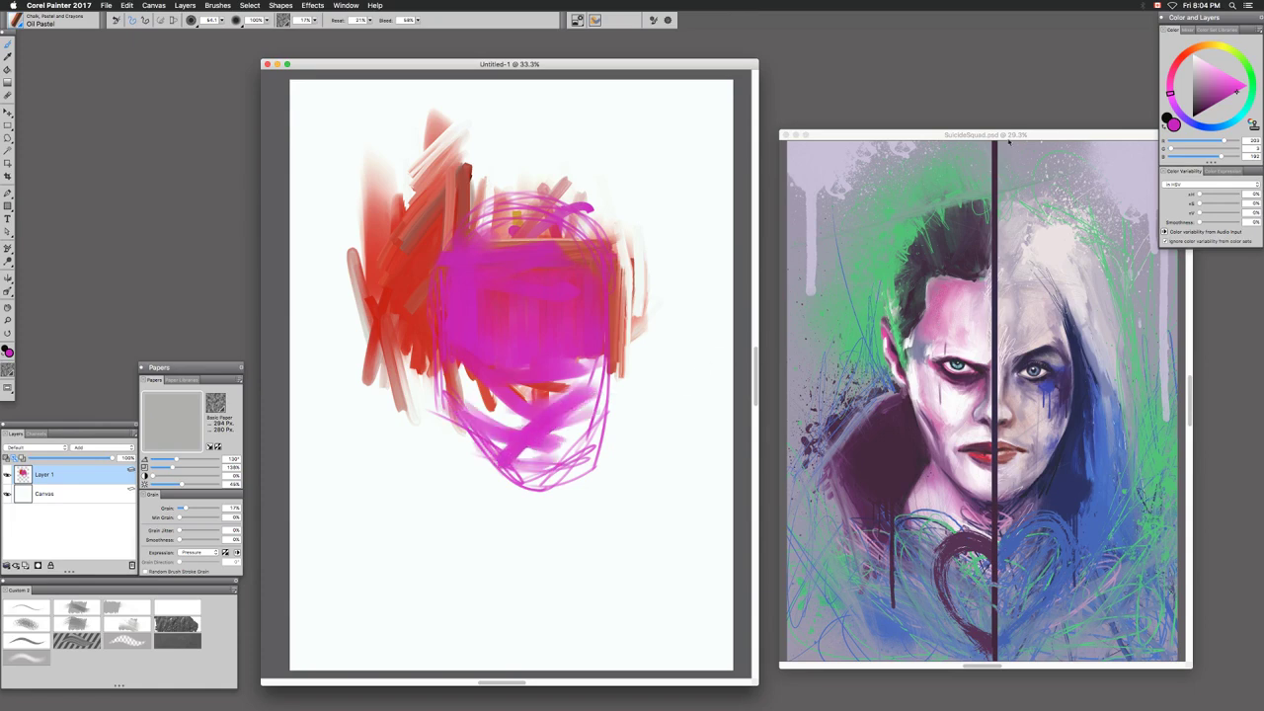
Choose a light orange and paint broad strokes down both sides of the face, across its middle and along the nose
{"action": "left_click", "coordinate": [1201, 46]}
{"action": "left_click", "coordinate": [1213, 69]}
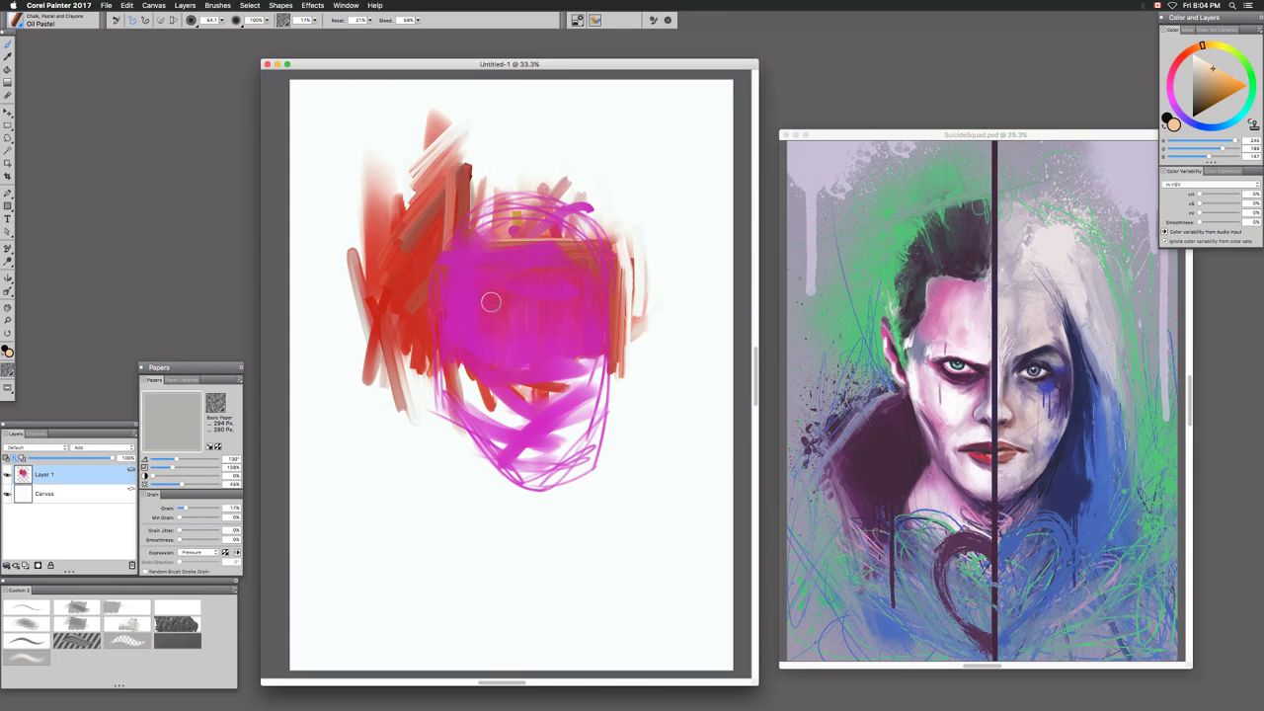
{"action": "mouse_move", "coordinate": [428, 263]}
{"action": "left_mouse_down"}
{"action": "mouse_move", "coordinate": [435, 405]}
{"action": "mouse_move", "coordinate": [447, 271]}
{"action": "left_mouse_up"}
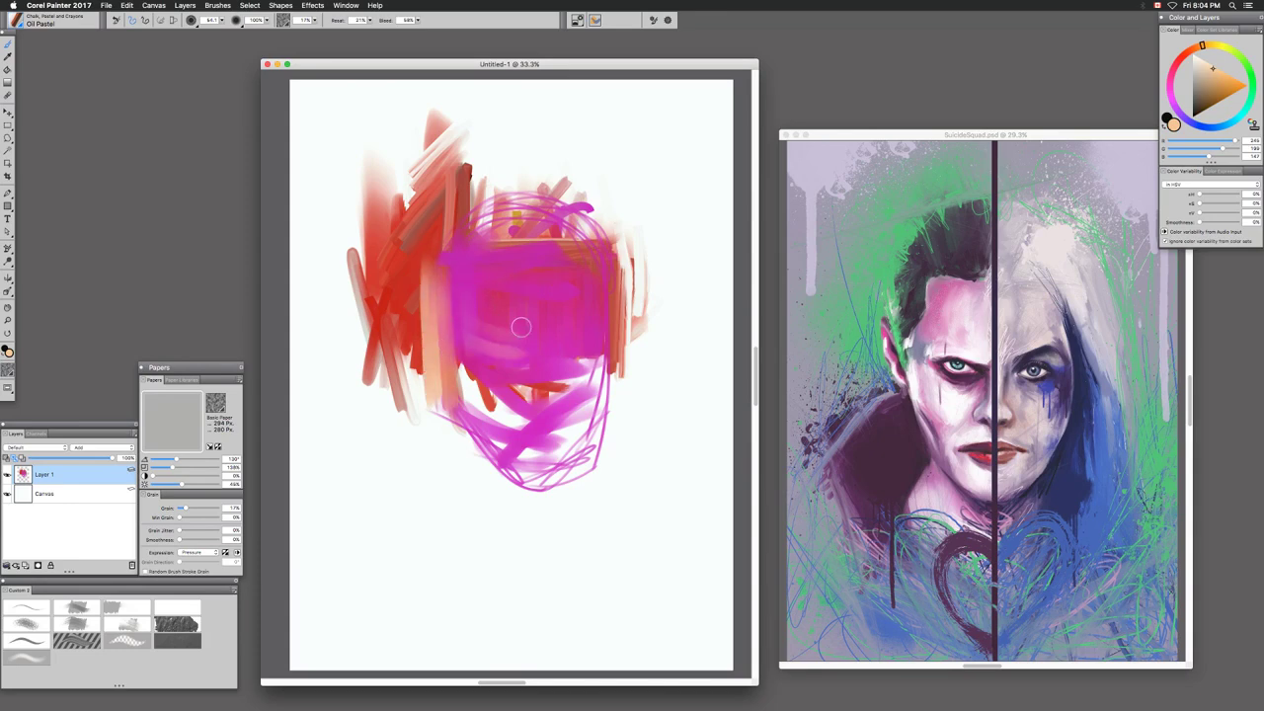
{"action": "mouse_move", "coordinate": [441, 326]}
{"action": "left_mouse_down"}
{"action": "mouse_move", "coordinate": [550, 327]}
{"action": "mouse_move", "coordinate": [501, 353]}
{"action": "mouse_move", "coordinate": [552, 353]}
{"action": "mouse_move", "coordinate": [451, 314]}
{"action": "mouse_move", "coordinate": [585, 314]}
{"action": "mouse_move", "coordinate": [424, 309]}
{"action": "mouse_move", "coordinate": [488, 340]}
{"action": "mouse_move", "coordinate": [596, 326]}
{"action": "mouse_move", "coordinate": [448, 319]}
{"action": "mouse_move", "coordinate": [610, 319]}
{"action": "mouse_move", "coordinate": [616, 402]}
{"action": "left_mouse_up"}
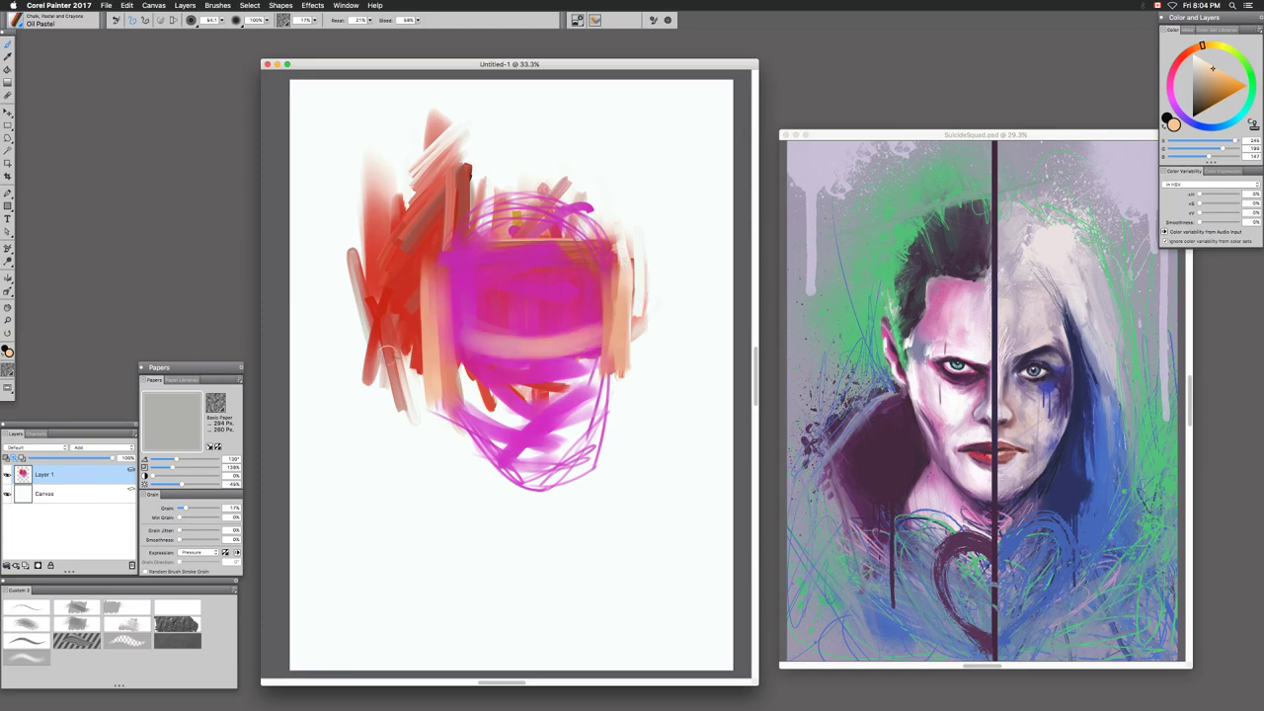
{"action": "mouse_move", "coordinate": [518, 350]}
{"action": "left_mouse_down"}
{"action": "mouse_move", "coordinate": [550, 294]}
{"action": "mouse_move", "coordinate": [540, 417]}
{"action": "mouse_move", "coordinate": [536, 388]}
{"action": "mouse_move", "coordinate": [546, 401]}
{"action": "mouse_move", "coordinate": [510, 398]}
{"action": "mouse_move", "coordinate": [515, 427]}
{"action": "mouse_move", "coordinate": [563, 422]}
{"action": "left_mouse_up"}
Paint light orange along the left cheek and jaw to the chin, and fill in the forehead
{"action": "left_click_drag", "start_coordinate": [441, 292], "coordinate": [454, 404]}
{"action": "mouse_move", "coordinate": [452, 355]}
{"action": "left_mouse_down"}
{"action": "mouse_move", "coordinate": [454, 389]}
{"action": "mouse_move", "coordinate": [491, 458]}
{"action": "left_mouse_up"}
{"action": "mouse_move", "coordinate": [450, 406]}
{"action": "left_mouse_down"}
{"action": "mouse_move", "coordinate": [490, 496]}
{"action": "mouse_move", "coordinate": [474, 482]}
{"action": "mouse_move", "coordinate": [508, 506]}
{"action": "mouse_move", "coordinate": [571, 507]}
{"action": "left_mouse_up"}
{"action": "mouse_move", "coordinate": [477, 302]}
{"action": "left_mouse_down"}
{"action": "mouse_move", "coordinate": [519, 292]}
{"action": "mouse_move", "coordinate": [555, 336]}
{"action": "mouse_move", "coordinate": [562, 324]}
{"action": "mouse_move", "coordinate": [533, 345]}
{"action": "mouse_move", "coordinate": [577, 281]}
{"action": "mouse_move", "coordinate": [597, 326]}
{"action": "mouse_move", "coordinate": [553, 335]}
{"action": "left_mouse_up"}
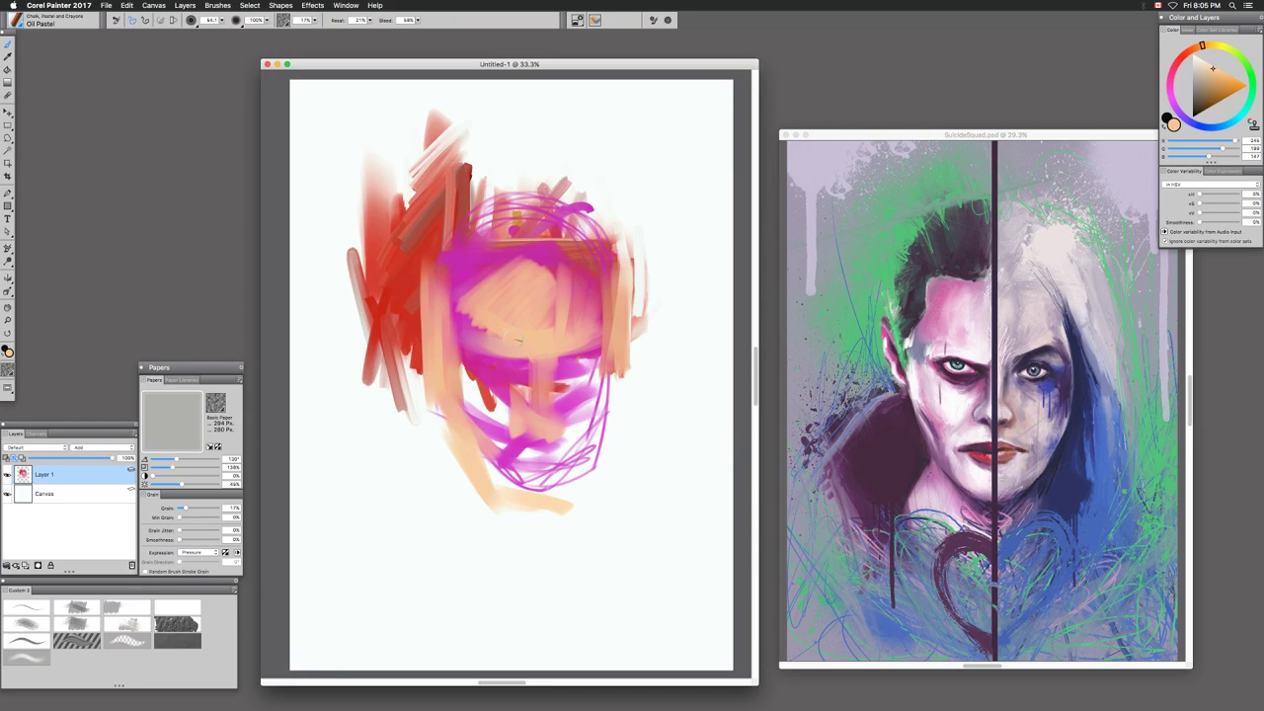
{"action": "mouse_move", "coordinate": [464, 341]}
{"action": "left_mouse_down"}
{"action": "mouse_move", "coordinate": [472, 272]}
{"action": "mouse_move", "coordinate": [458, 287]}
{"action": "mouse_move", "coordinate": [484, 277]}
{"action": "left_mouse_up"}
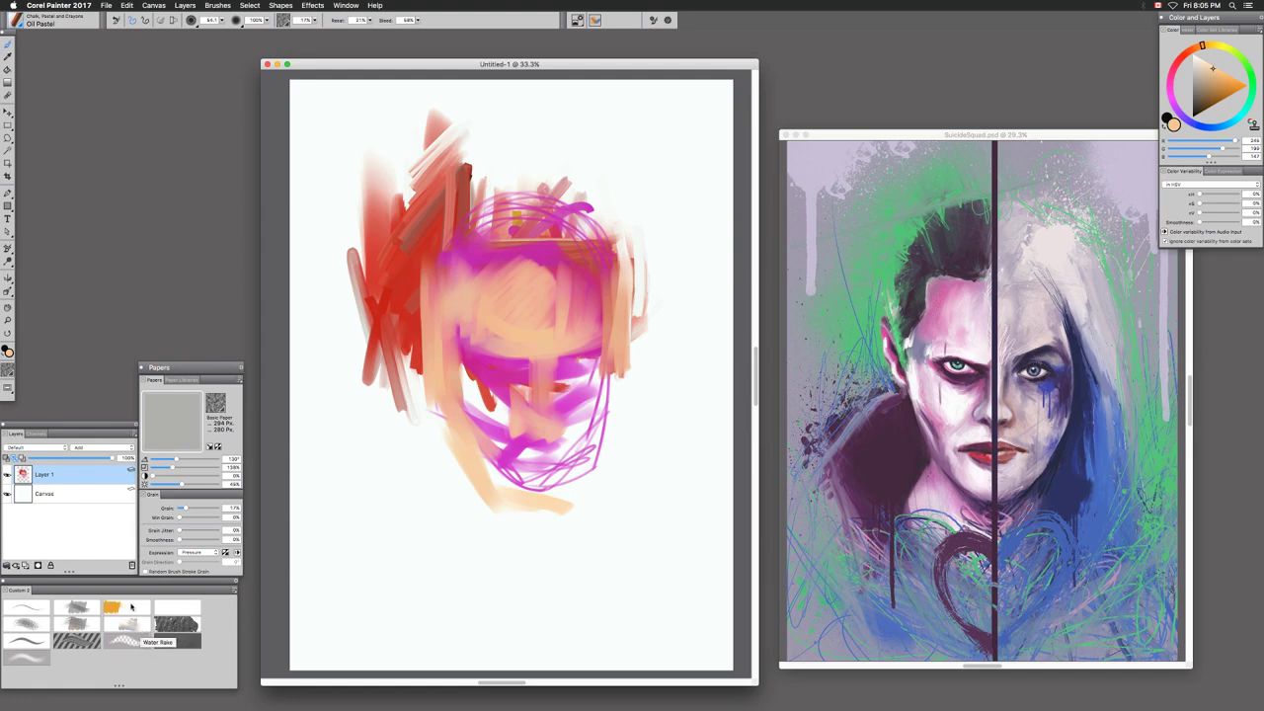
Blend the left temple, forehead and nose bridge with Water Rake strokes
{"action": "key", "text": "F1"}
{"action": "key", "text": "F2"}
{"action": "key", "text": "F3"}
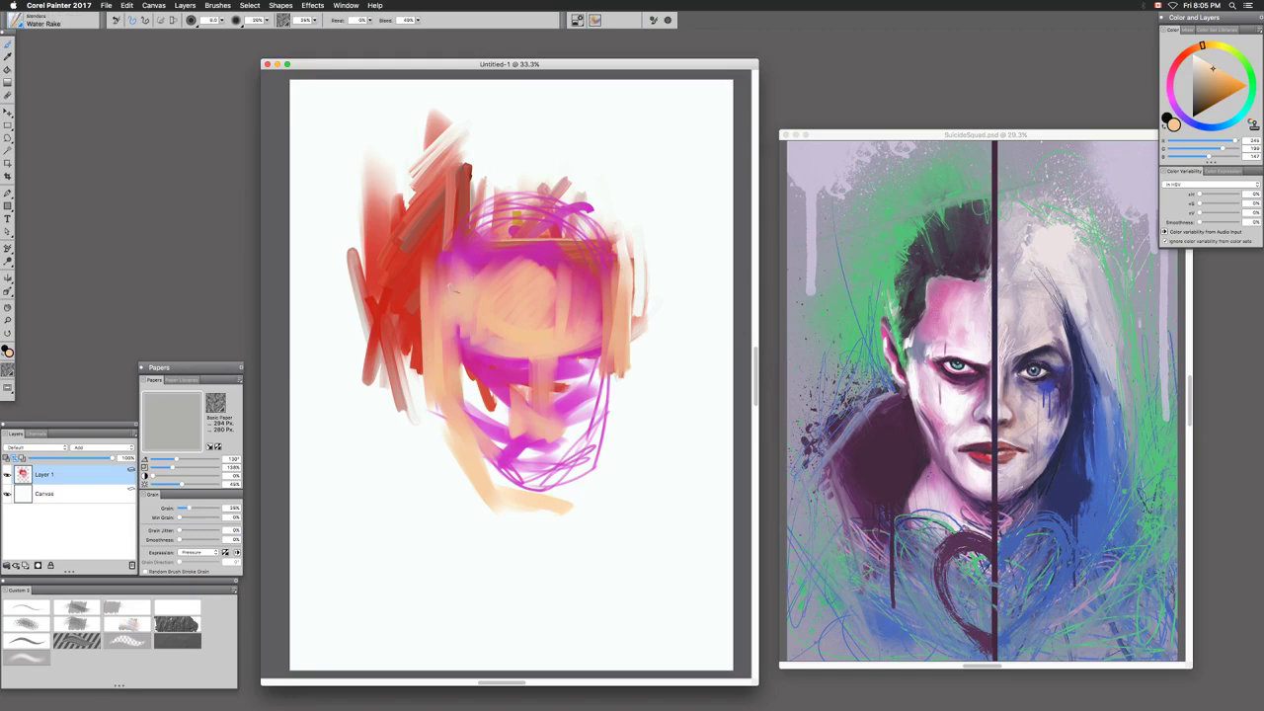
{"action": "left_click_drag", "start_coordinate": [475, 241], "coordinate": [433, 276]}
{"action": "left_click_drag", "start_coordinate": [443, 219], "coordinate": [432, 303]}
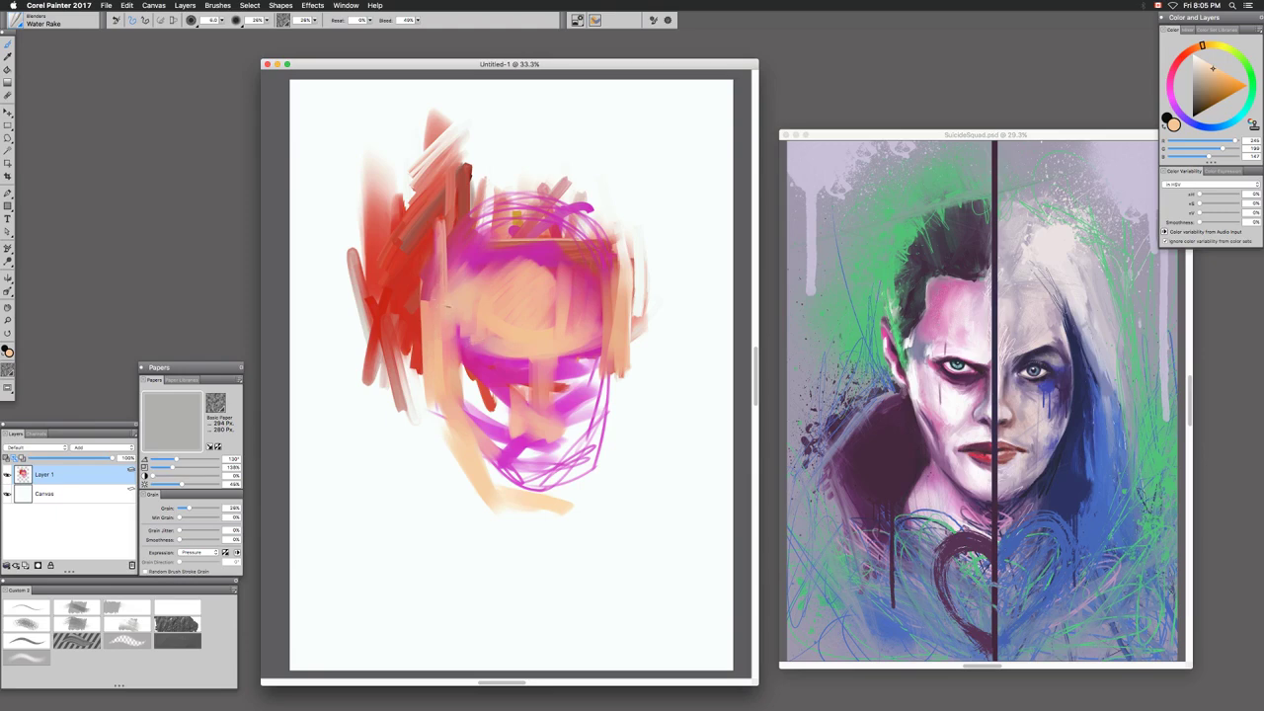
{"action": "left_click_drag", "start_coordinate": [476, 327], "coordinate": [462, 343]}
{"action": "mouse_move", "coordinate": [487, 269]}
{"action": "left_mouse_down"}
{"action": "mouse_move", "coordinate": [462, 314]}
{"action": "mouse_move", "coordinate": [466, 298]}
{"action": "mouse_move", "coordinate": [568, 333]}
{"action": "mouse_move", "coordinate": [538, 381]}
{"action": "mouse_move", "coordinate": [548, 416]}
{"action": "left_mouse_up"}
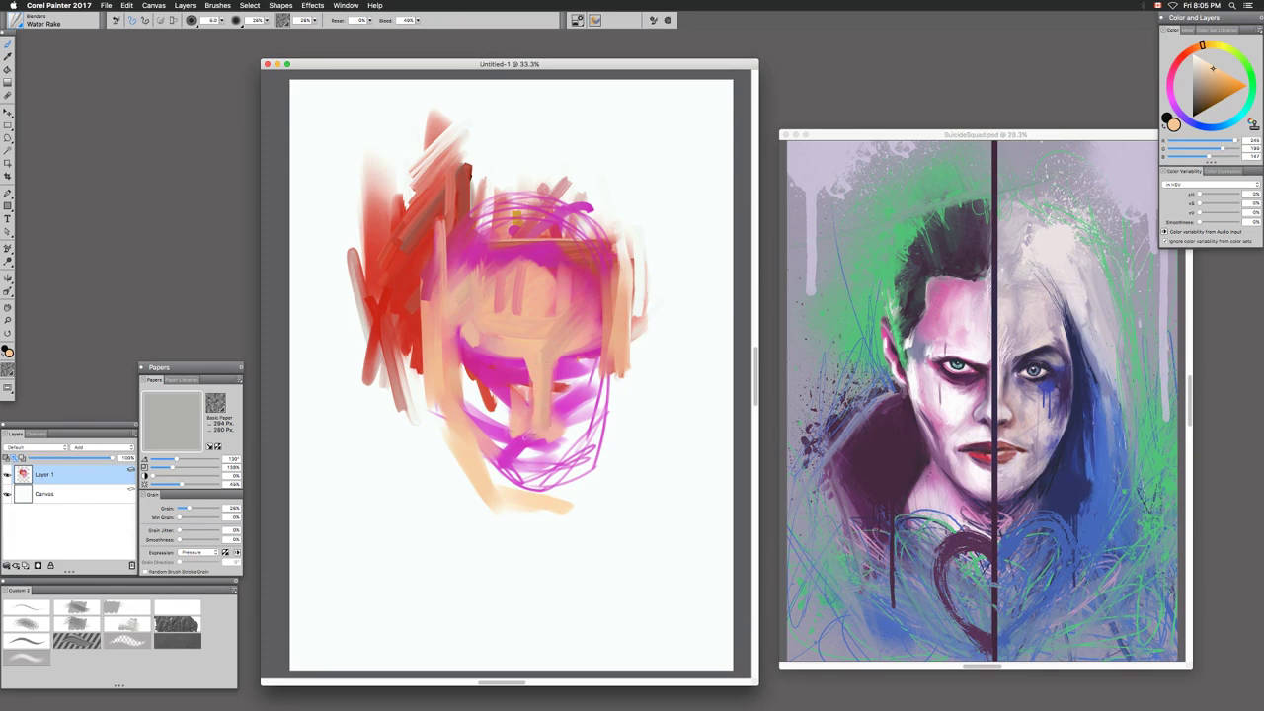
Blend the nose, cheeks and right eye area with short Water Rake strokes
{"action": "left_click_drag", "start_coordinate": [536, 429], "coordinate": [539, 444]}
{"action": "mouse_move", "coordinate": [564, 358]}
{"action": "left_mouse_down"}
{"action": "mouse_move", "coordinate": [612, 343]}
{"action": "mouse_move", "coordinate": [595, 344]}
{"action": "left_mouse_up"}
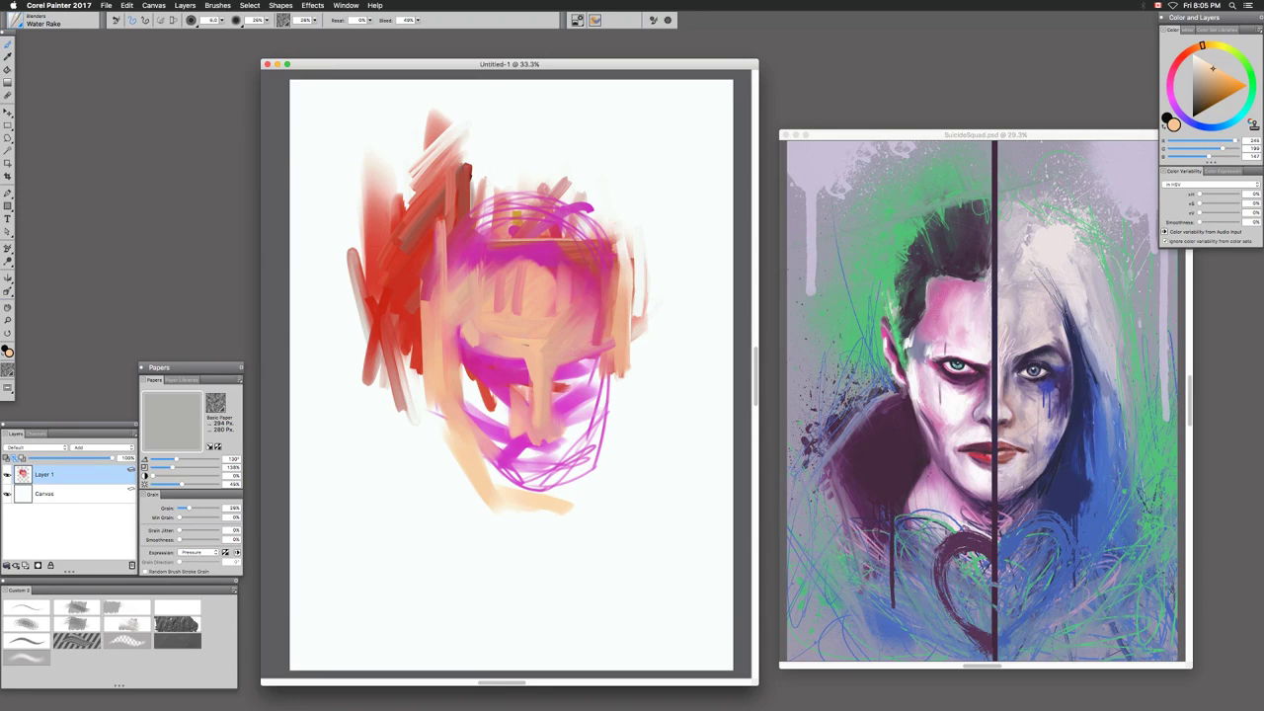
{"action": "left_click_drag", "start_coordinate": [540, 372], "coordinate": [536, 402]}
{"action": "left_click_drag", "start_coordinate": [519, 394], "coordinate": [520, 406]}
{"action": "mouse_move", "coordinate": [470, 370]}
{"action": "left_mouse_down"}
{"action": "mouse_move", "coordinate": [502, 374]}
{"action": "mouse_move", "coordinate": [483, 392]}
{"action": "mouse_move", "coordinate": [473, 377]}
{"action": "mouse_move", "coordinate": [514, 383]}
{"action": "mouse_move", "coordinate": [491, 391]}
{"action": "mouse_move", "coordinate": [484, 377]}
{"action": "mouse_move", "coordinate": [598, 378]}
{"action": "left_mouse_up"}
Pull the red paint down beside the left edge of the face with vertical Water Rake strokes to suggest hair
{"action": "left_click_drag", "start_coordinate": [422, 379], "coordinate": [423, 412]}
{"action": "left_click_drag", "start_coordinate": [417, 284], "coordinate": [413, 343]}
{"action": "left_click_drag", "start_coordinate": [426, 290], "coordinate": [417, 384]}
{"action": "left_click_drag", "start_coordinate": [400, 315], "coordinate": [407, 404]}
{"action": "left_click_drag", "start_coordinate": [408, 359], "coordinate": [418, 444]}
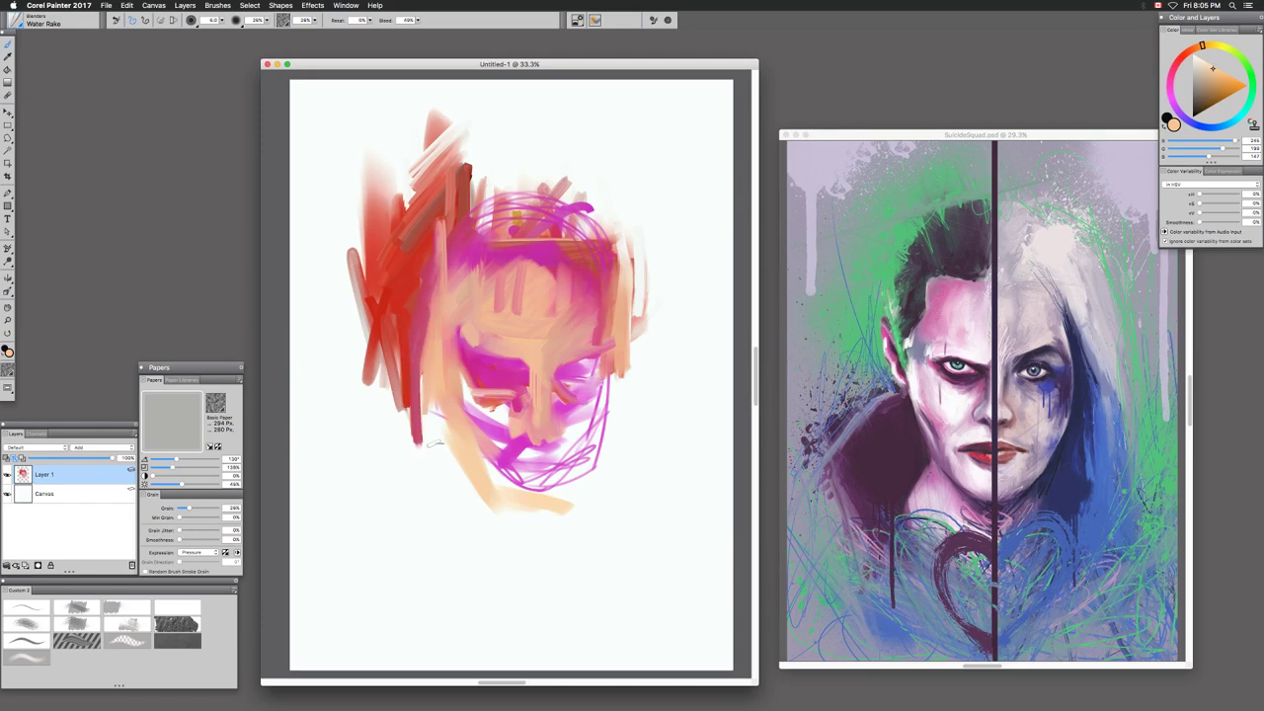
{"action": "mouse_move", "coordinate": [424, 332]}
{"action": "left_mouse_down"}
{"action": "mouse_move", "coordinate": [435, 424]}
{"action": "mouse_move", "coordinate": [426, 319]}
{"action": "left_mouse_up"}
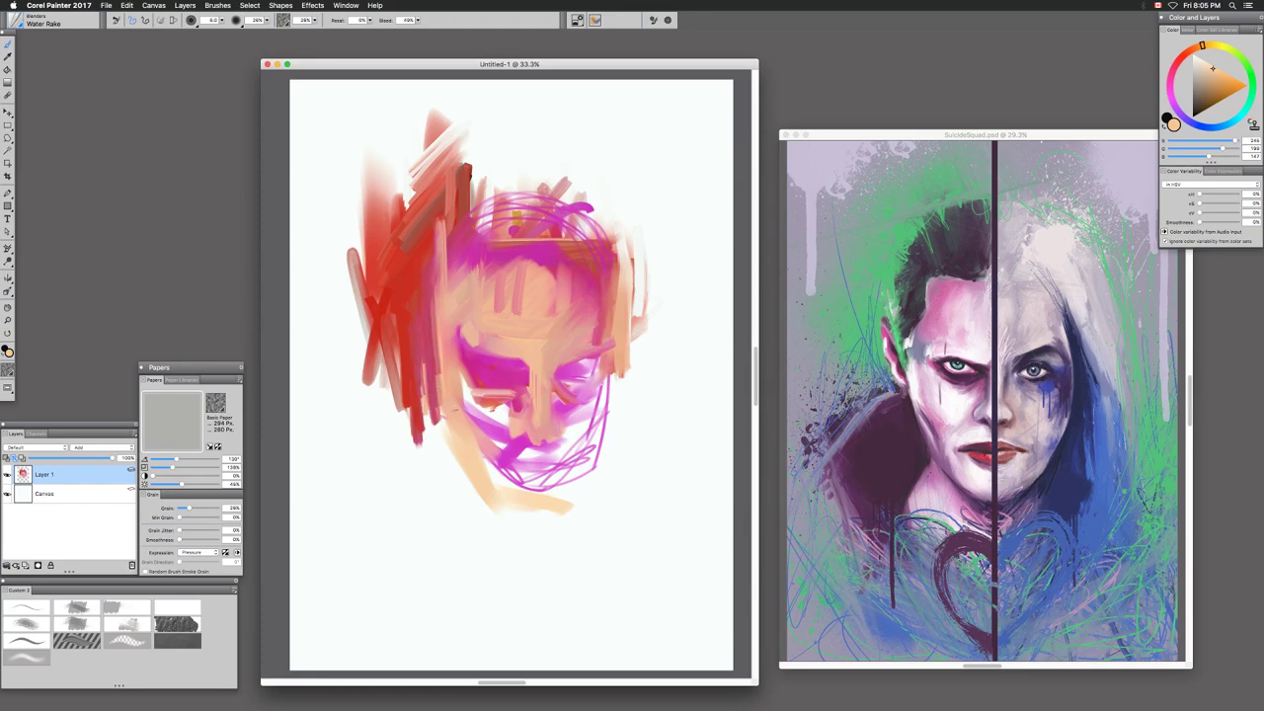
Smear the forehead, nose tip, left brow and right eye socket with the Water Rake
{"action": "mouse_move", "coordinate": [452, 237]}
{"action": "left_mouse_down"}
{"action": "mouse_move", "coordinate": [450, 294]}
{"action": "mouse_move", "coordinate": [529, 309]}
{"action": "left_mouse_up"}
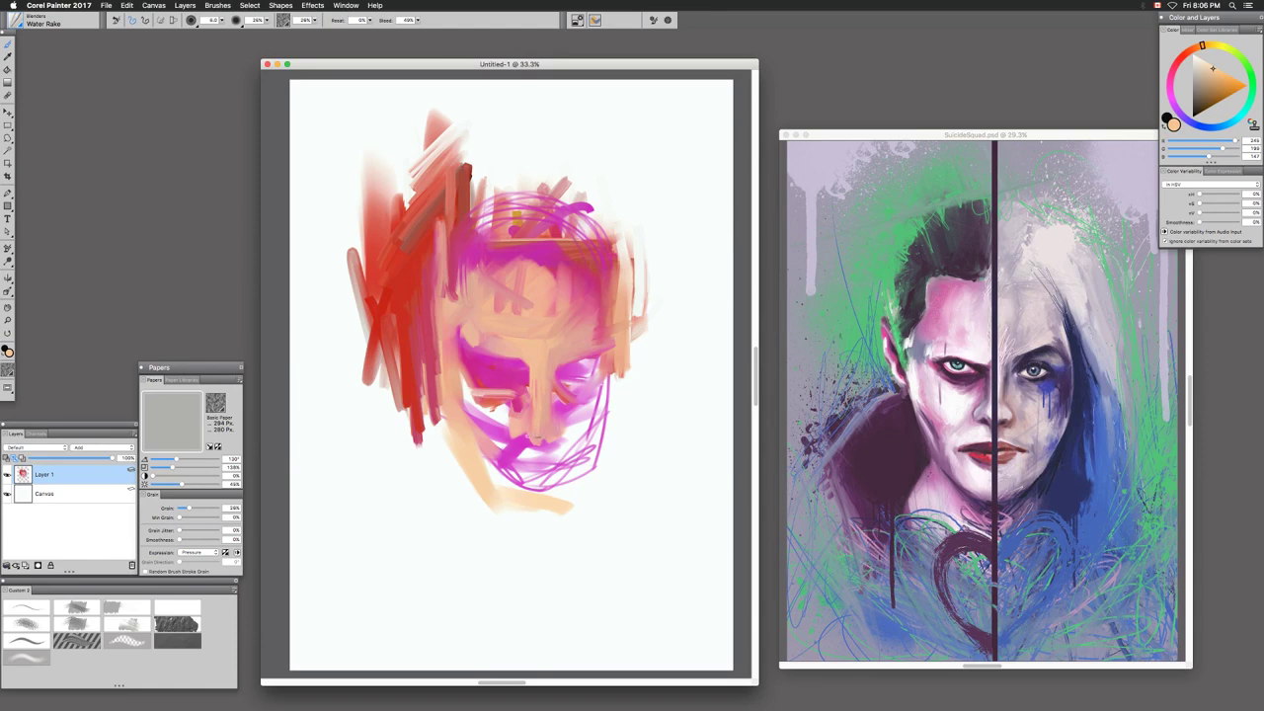
{"action": "left_click_drag", "start_coordinate": [535, 451], "coordinate": [526, 429]}
{"action": "left_click_drag", "start_coordinate": [460, 352], "coordinate": [507, 352]}
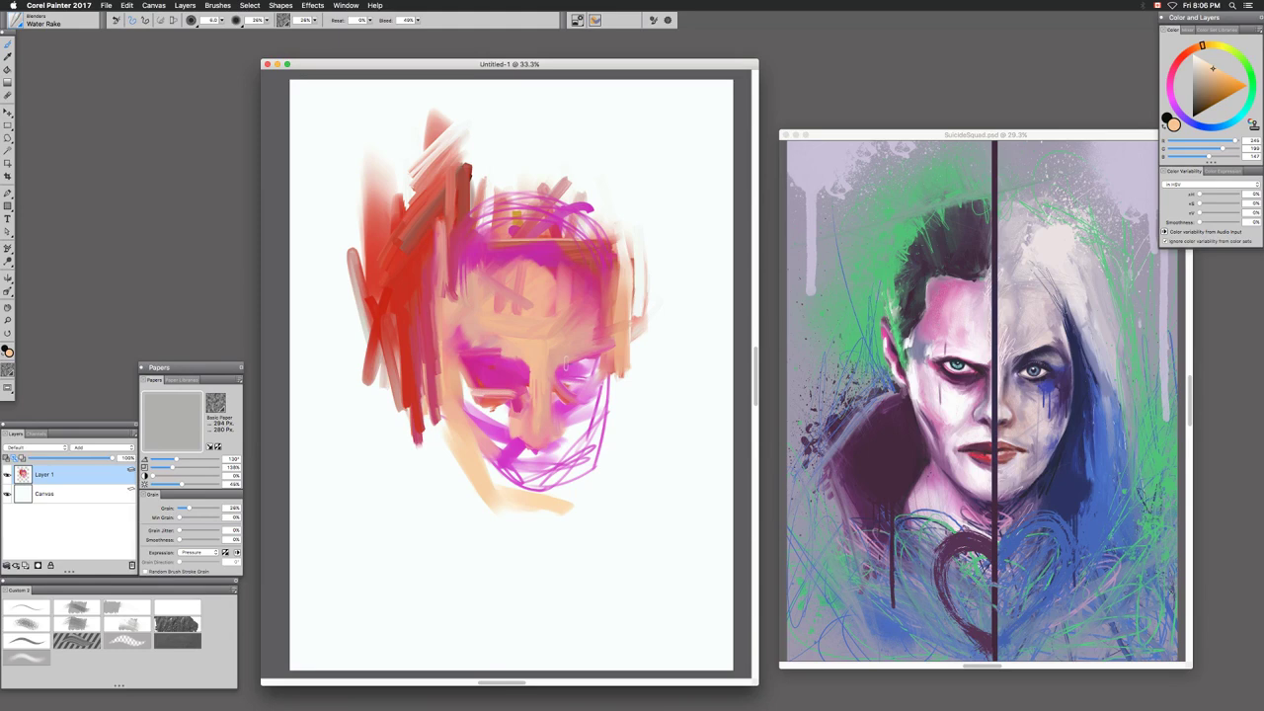
{"action": "mouse_move", "coordinate": [563, 370]}
{"action": "left_mouse_down"}
{"action": "mouse_move", "coordinate": [583, 379]}
{"action": "mouse_move", "coordinate": [557, 396]}
{"action": "mouse_move", "coordinate": [584, 383]}
{"action": "left_mouse_up"}
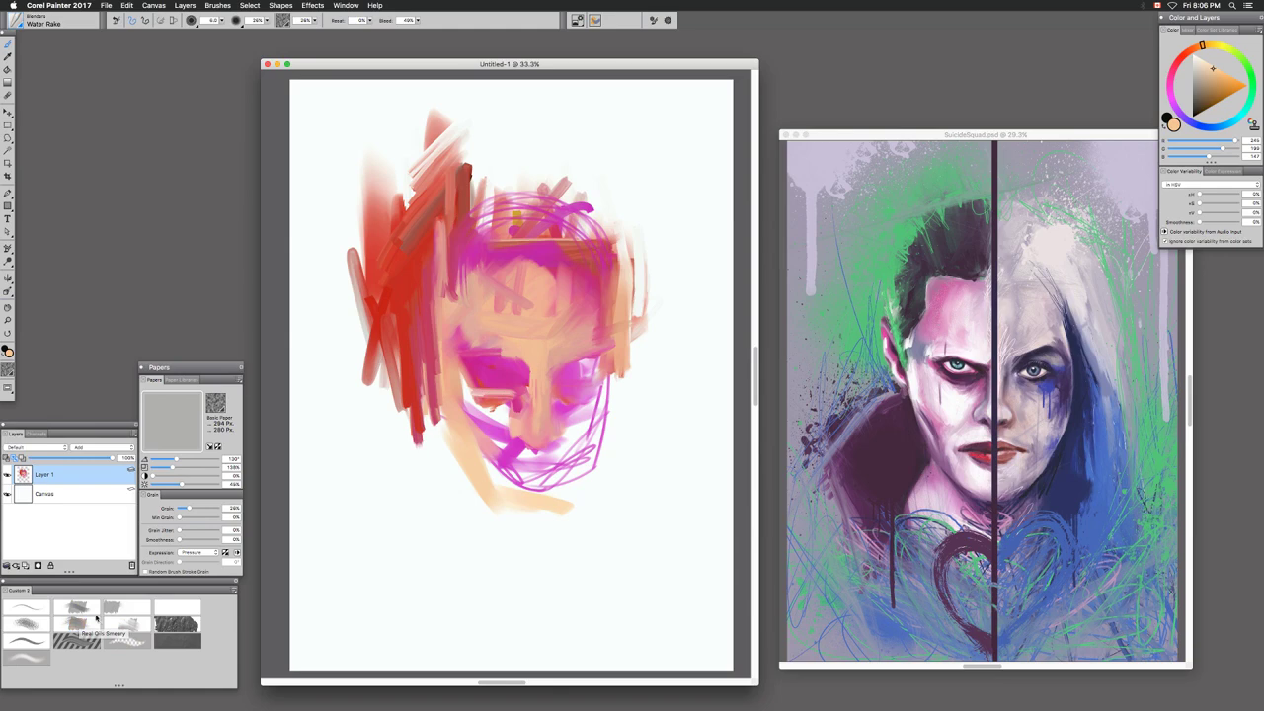
Paint fine light-orange strokes on both cheeks with a small Oil Pastel brush
{"action": "key", "text": "F1"}
{"action": "key", "text": "F2"}
{"action": "mouse_move", "coordinate": [464, 387]}
{"action": "left_mouse_down"}
{"action": "mouse_move", "coordinate": [493, 420]}
{"action": "mouse_move", "coordinate": [491, 401]}
{"action": "mouse_move", "coordinate": [509, 416]}
{"action": "mouse_move", "coordinate": [517, 399]}
{"action": "left_mouse_up"}
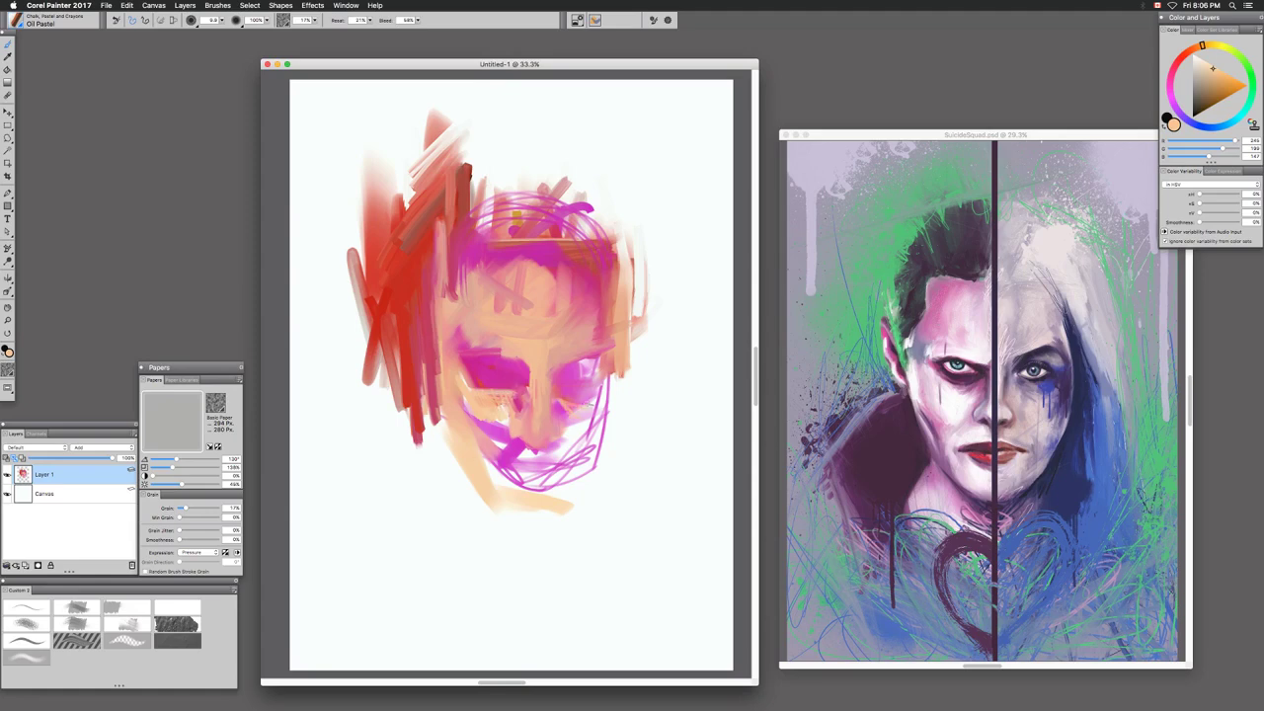
{"action": "left_click_drag", "start_coordinate": [599, 399], "coordinate": [571, 401]}
Choose a muted brown and shade the right temple, the underside of the nose and the left eye with the Oil Pastel
{"action": "left_click", "coordinate": [587, 424], "text": "alt"}
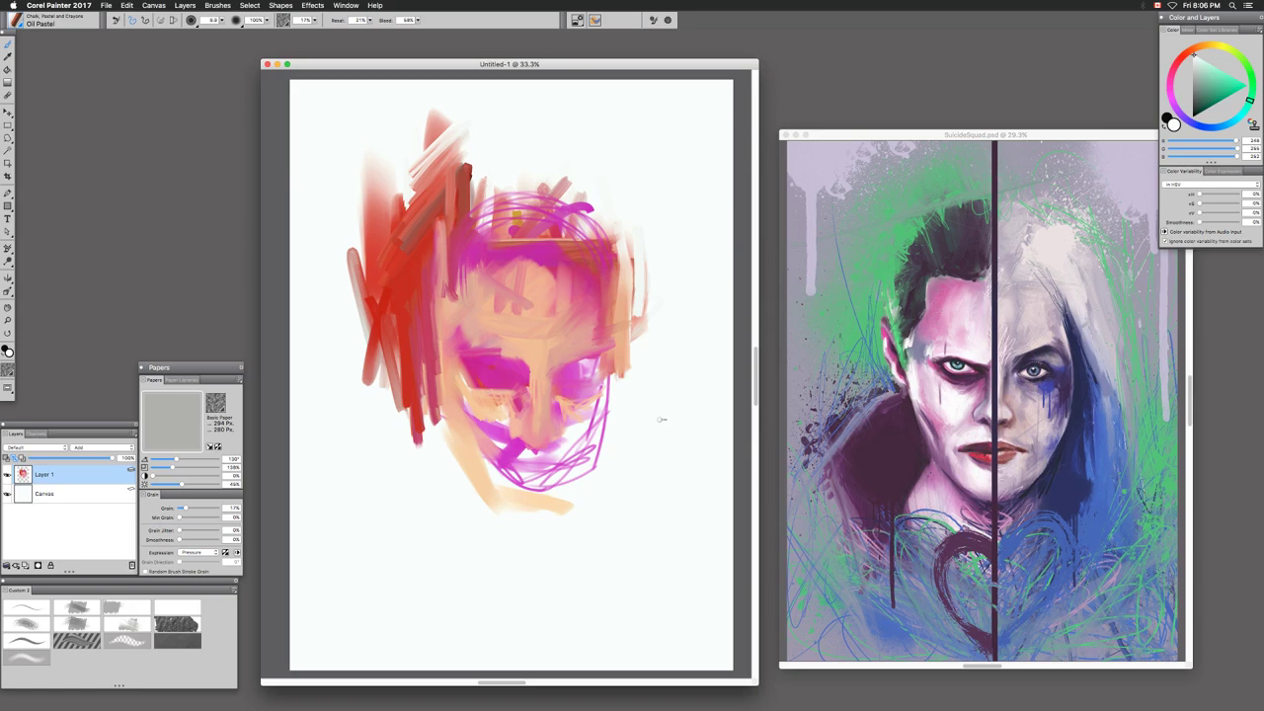
{"action": "left_click", "coordinate": [1199, 50]}
{"action": "left_click", "coordinate": [1208, 83]}
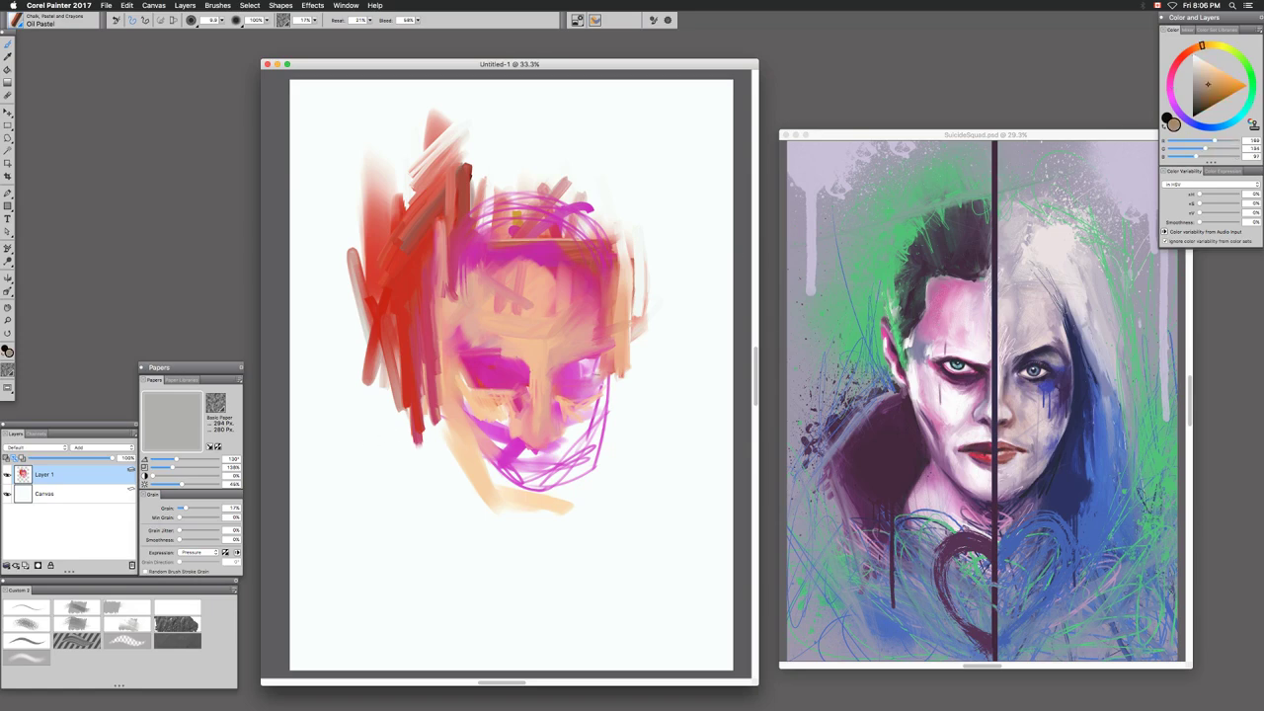
{"action": "left_click_drag", "start_coordinate": [615, 338], "coordinate": [612, 341]}
{"action": "left_click_drag", "start_coordinate": [534, 452], "coordinate": [548, 449]}
{"action": "left_click_drag", "start_coordinate": [528, 424], "coordinate": [528, 442]}
{"action": "left_click_drag", "start_coordinate": [567, 432], "coordinate": [557, 444]}
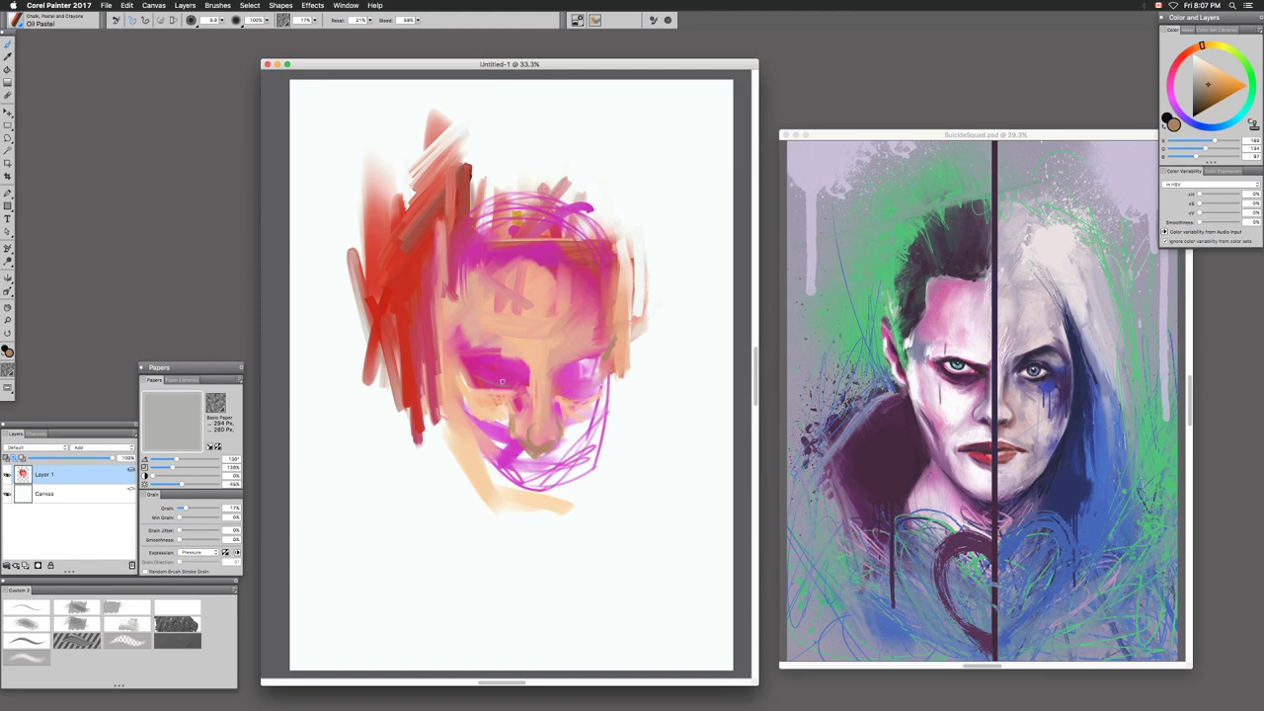
{"action": "left_click_drag", "start_coordinate": [480, 374], "coordinate": [530, 365]}
Choose a dark red and define the nostrils, the base of the nose and the closed left eyelid
{"action": "left_click", "coordinate": [1213, 107]}
{"action": "left_click", "coordinate": [1182, 60]}
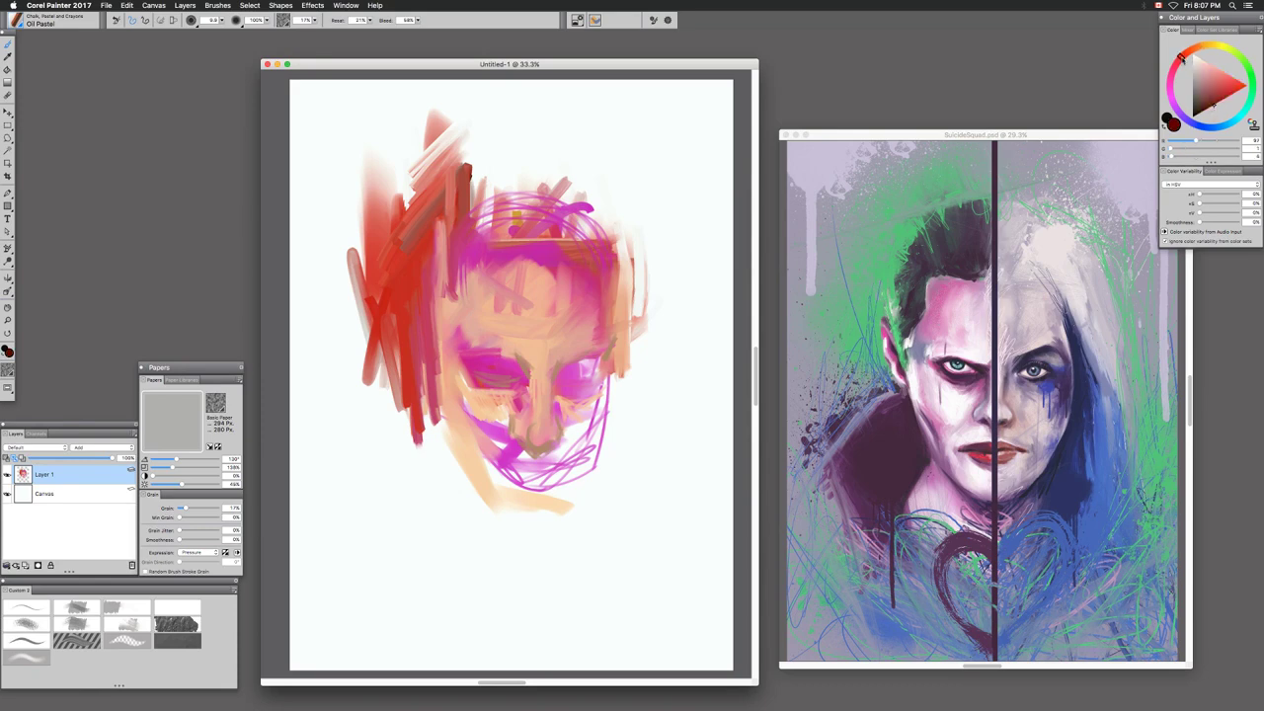
{"action": "mouse_move", "coordinate": [515, 434]}
{"action": "left_mouse_down"}
{"action": "mouse_move", "coordinate": [536, 454]}
{"action": "mouse_move", "coordinate": [559, 440]}
{"action": "mouse_move", "coordinate": [535, 453]}
{"action": "left_mouse_up"}
{"action": "mouse_move", "coordinate": [481, 373]}
{"action": "left_mouse_down"}
{"action": "mouse_move", "coordinate": [479, 375]}
{"action": "mouse_move", "coordinate": [597, 383]}
{"action": "left_mouse_up"}
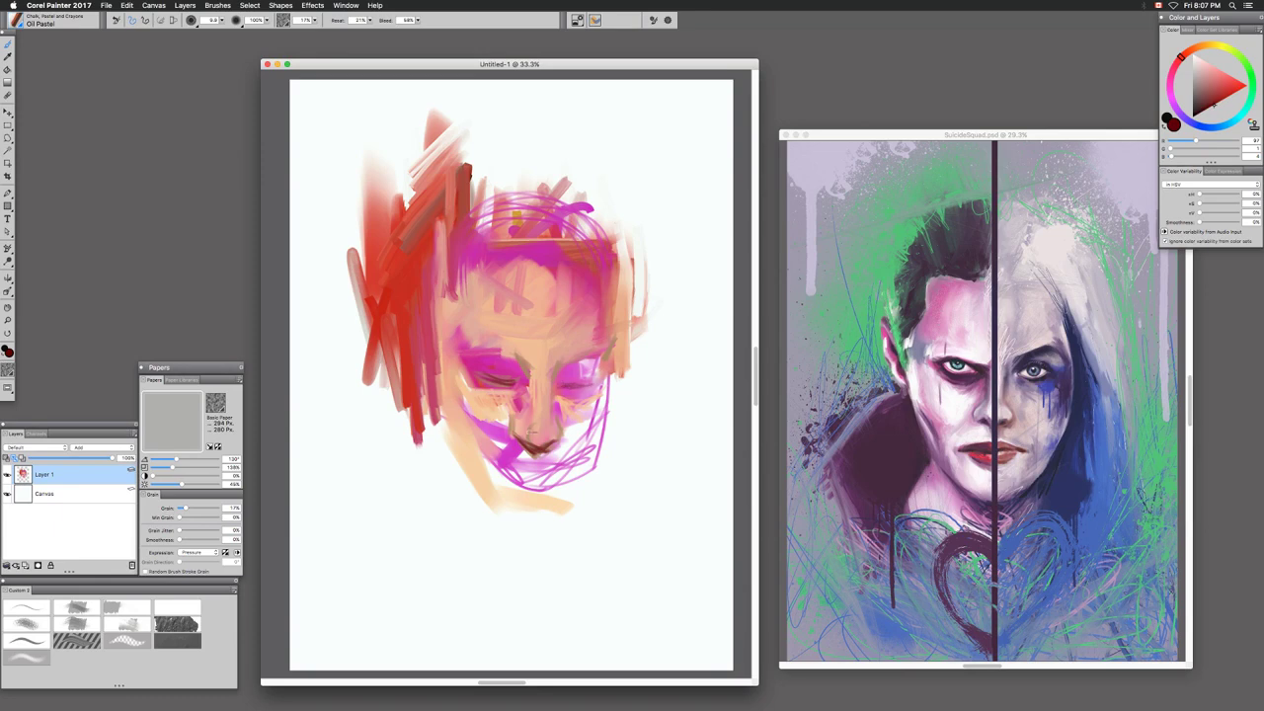
Draw the closed right eyelid and the inner ends of both eyebrows in dark red
{"action": "left_click_drag", "start_coordinate": [566, 385], "coordinate": [580, 388]}
{"action": "mouse_move", "coordinate": [566, 381]}
{"action": "left_mouse_down"}
{"action": "mouse_move", "coordinate": [595, 381]}
{"action": "mouse_move", "coordinate": [583, 360]}
{"action": "mouse_move", "coordinate": [559, 373]}
{"action": "left_mouse_up"}
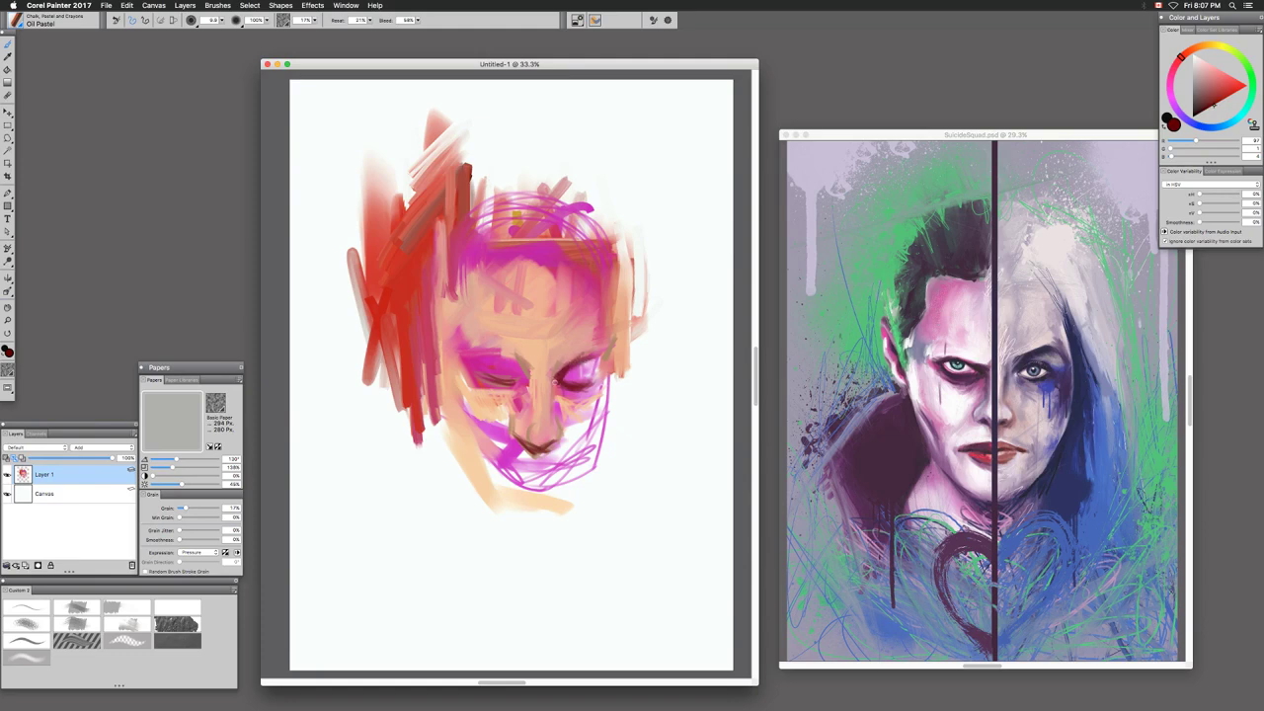
{"action": "left_click_drag", "start_coordinate": [554, 373], "coordinate": [558, 364]}
{"action": "mouse_move", "coordinate": [525, 366]}
{"action": "left_mouse_down"}
{"action": "mouse_move", "coordinate": [535, 373]}
{"action": "mouse_move", "coordinate": [496, 373]}
{"action": "mouse_move", "coordinate": [504, 355]}
{"action": "mouse_move", "coordinate": [524, 369]}
{"action": "left_mouse_up"}
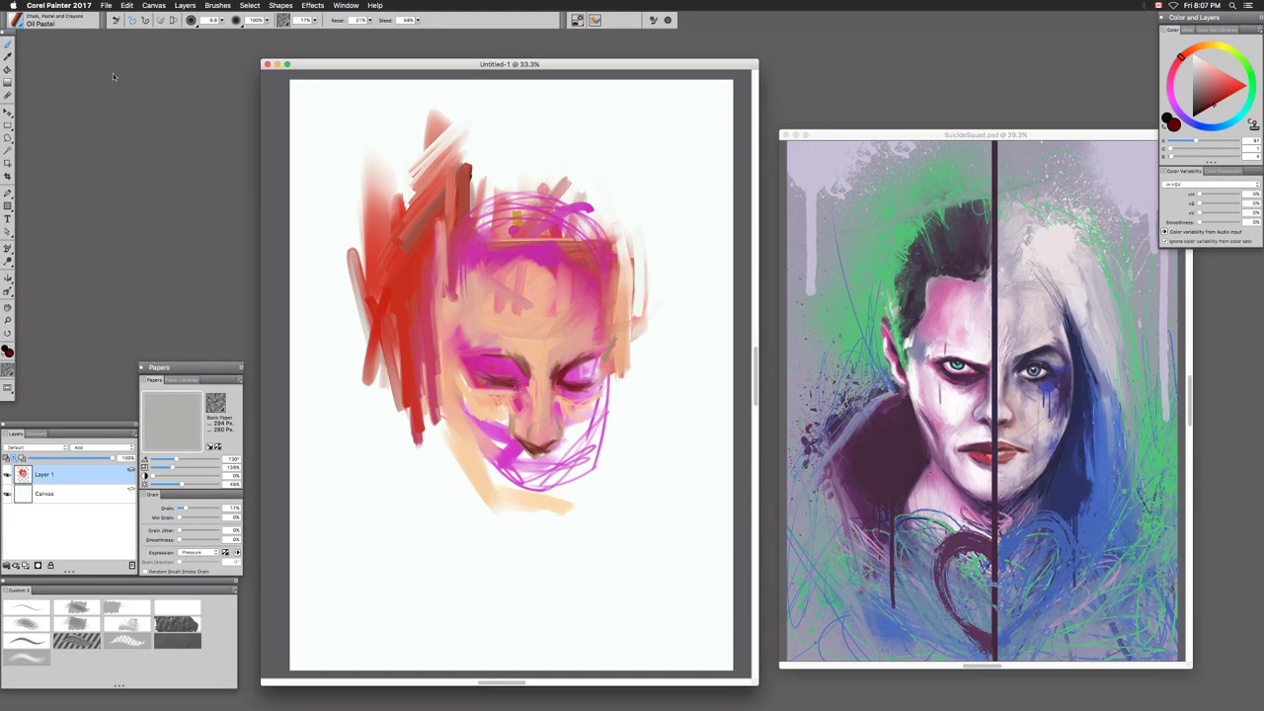
Examine the Chalk, Pastel and Crayons category of the Painter 2017 Brushes library and choose Oil Pastel there
{"action": "left_click", "coordinate": [22, 23]}
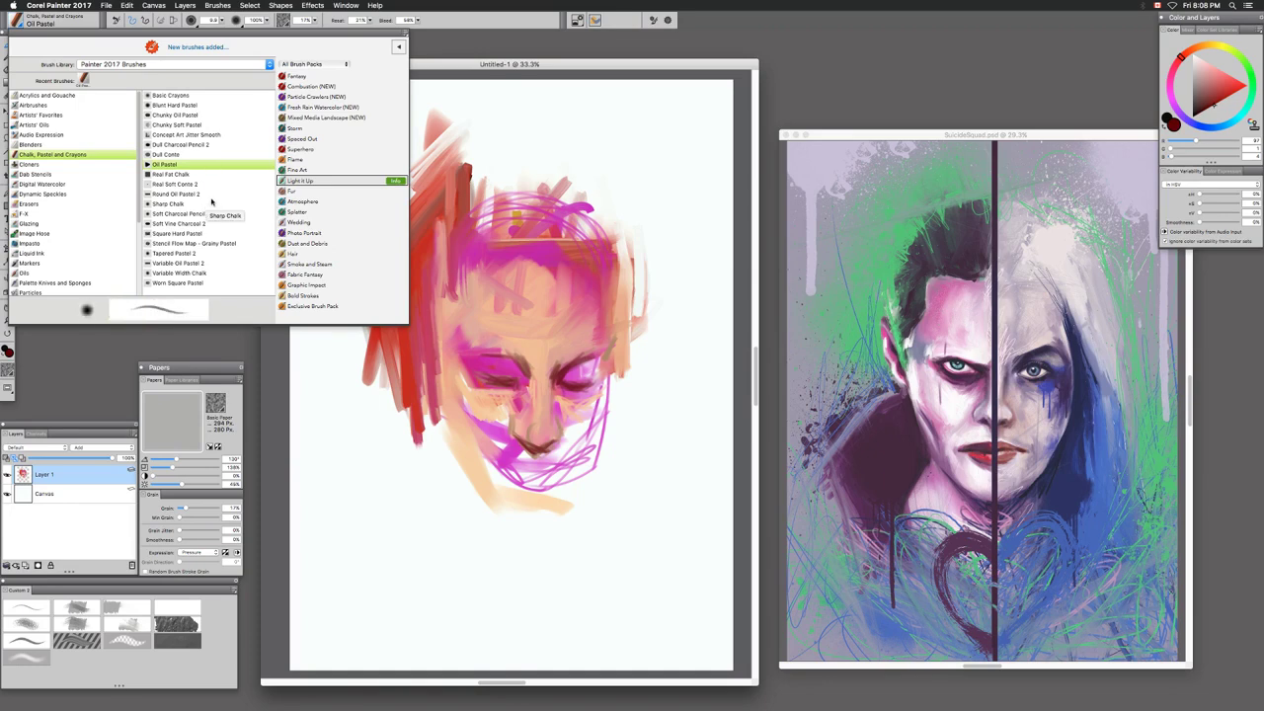
{"action": "scroll", "coordinate": [139, 173], "scroll_direction": "down", "scroll_amount": 5}
{"action": "scroll", "coordinate": [139, 173], "scroll_direction": "up", "scroll_amount": 5}
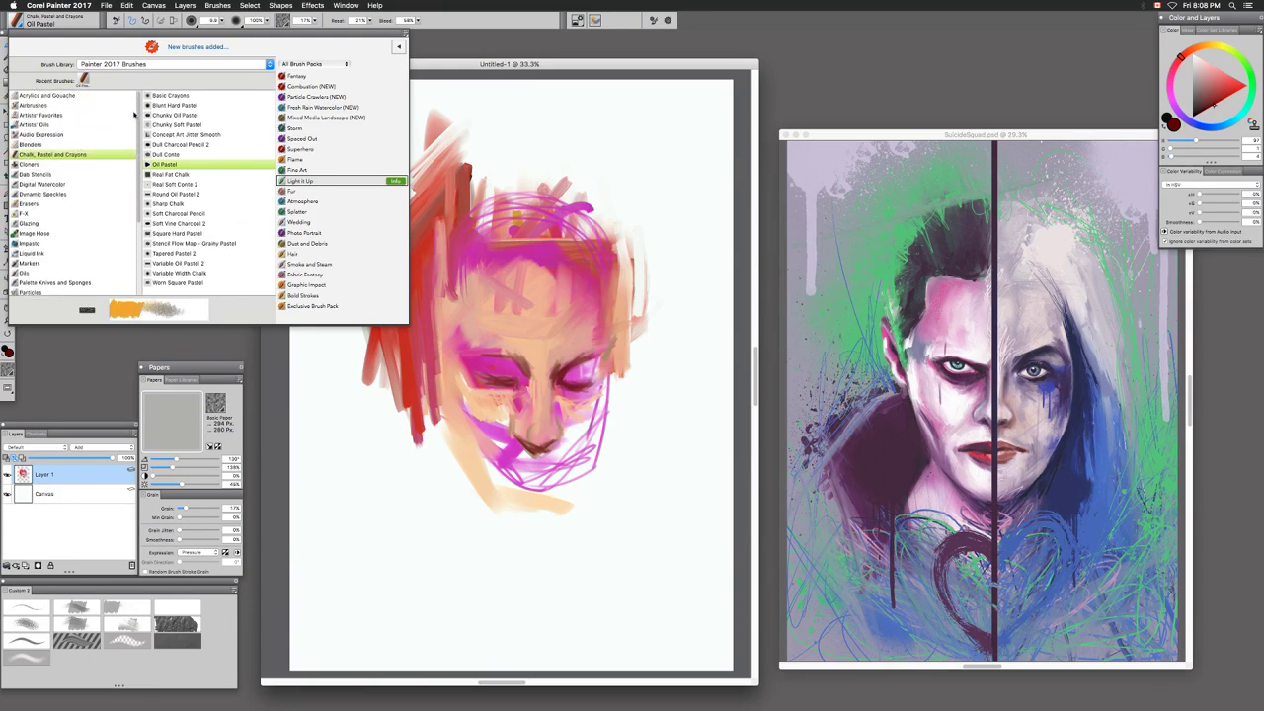
{"action": "left_click", "coordinate": [178, 165]}
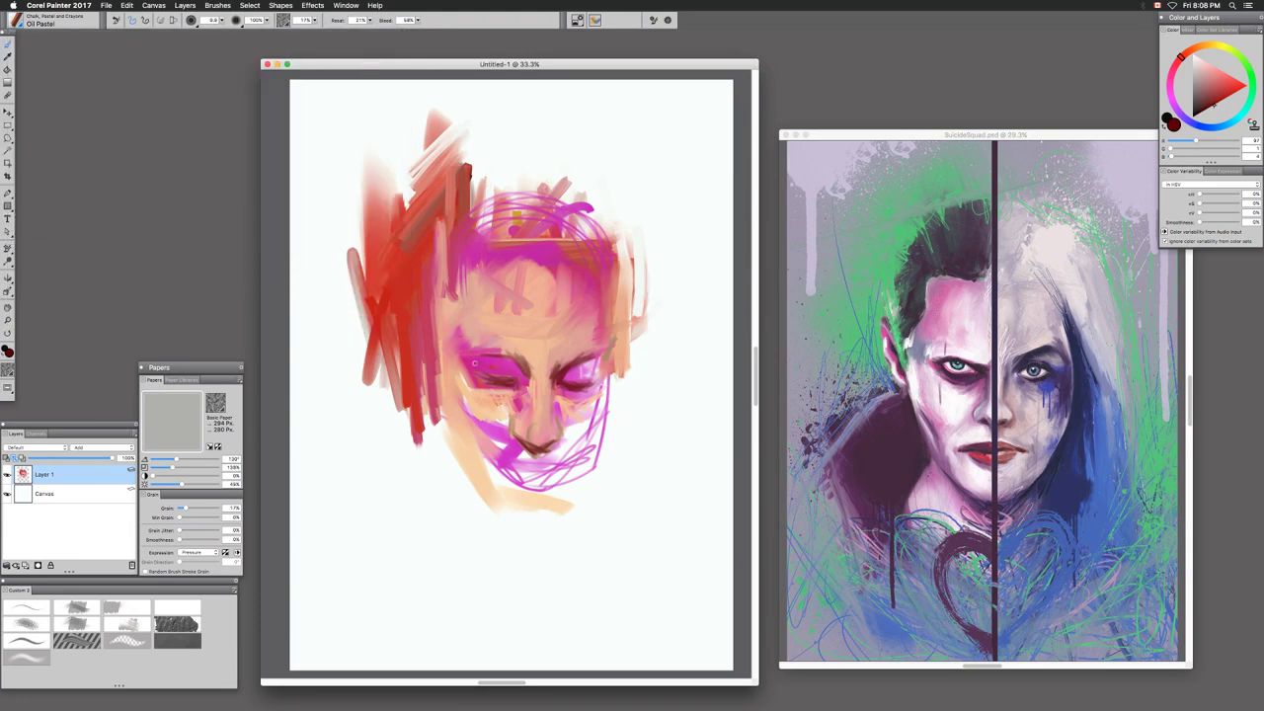
Darken the left eyelid, both eyebrows and the underside of the nose with dark red Oil Pastel strokes
{"action": "left_click_drag", "start_coordinate": [492, 378], "coordinate": [531, 386]}
{"action": "mouse_move", "coordinate": [512, 349]}
{"action": "left_mouse_down"}
{"action": "mouse_move", "coordinate": [525, 378]}
{"action": "mouse_move", "coordinate": [469, 346]}
{"action": "mouse_move", "coordinate": [510, 352]}
{"action": "left_mouse_up"}
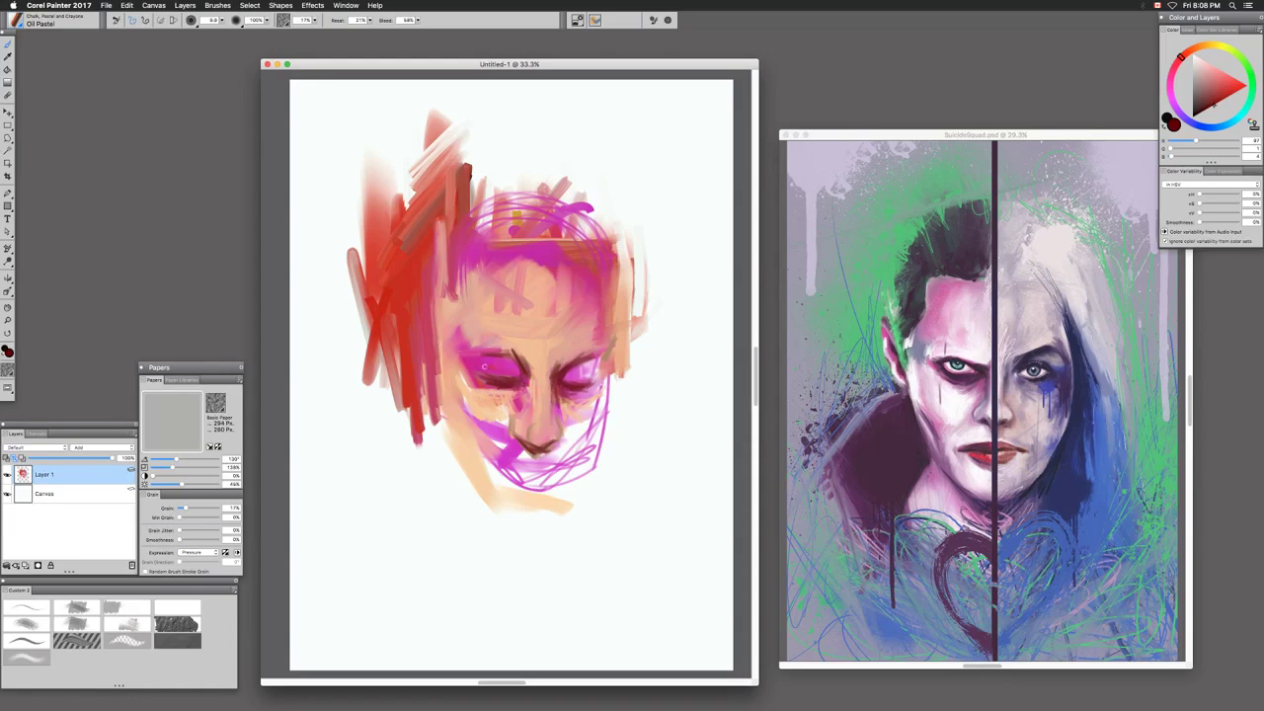
{"action": "left_click_drag", "start_coordinate": [511, 423], "coordinate": [539, 455]}
{"action": "mouse_move", "coordinate": [474, 311]}
{"action": "left_mouse_down"}
{"action": "mouse_move", "coordinate": [481, 347]}
{"action": "mouse_move", "coordinate": [512, 354]}
{"action": "mouse_move", "coordinate": [480, 348]}
{"action": "left_mouse_up"}
{"action": "mouse_move", "coordinate": [561, 365]}
{"action": "left_mouse_down"}
{"action": "mouse_move", "coordinate": [632, 357]}
{"action": "mouse_move", "coordinate": [595, 358]}
{"action": "left_mouse_up"}
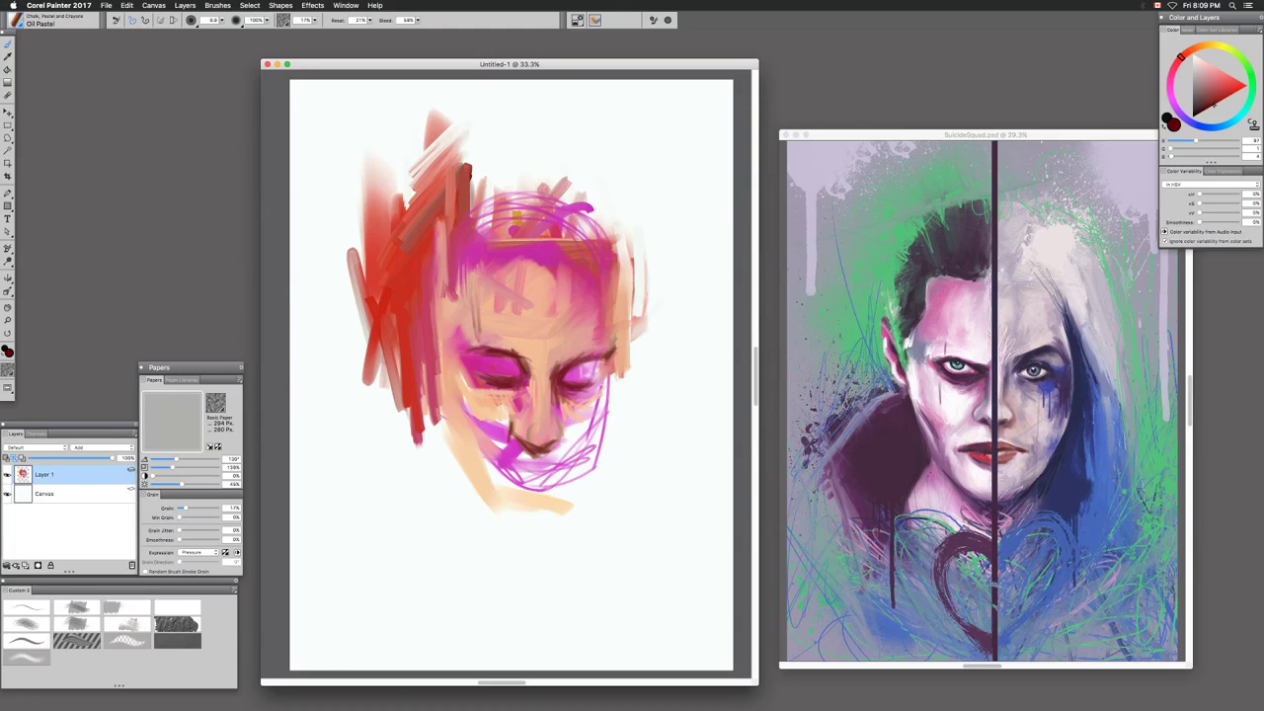
Add dark red strokes along the right temple, the left eyelid and the left contour of the face down to the cheek
{"action": "left_click_drag", "start_coordinate": [616, 350], "coordinate": [612, 308]}
{"action": "left_click_drag", "start_coordinate": [531, 381], "coordinate": [510, 383]}
{"action": "mouse_move", "coordinate": [425, 326]}
{"action": "left_mouse_down"}
{"action": "mouse_move", "coordinate": [441, 288]}
{"action": "mouse_move", "coordinate": [447, 331]}
{"action": "left_mouse_up"}
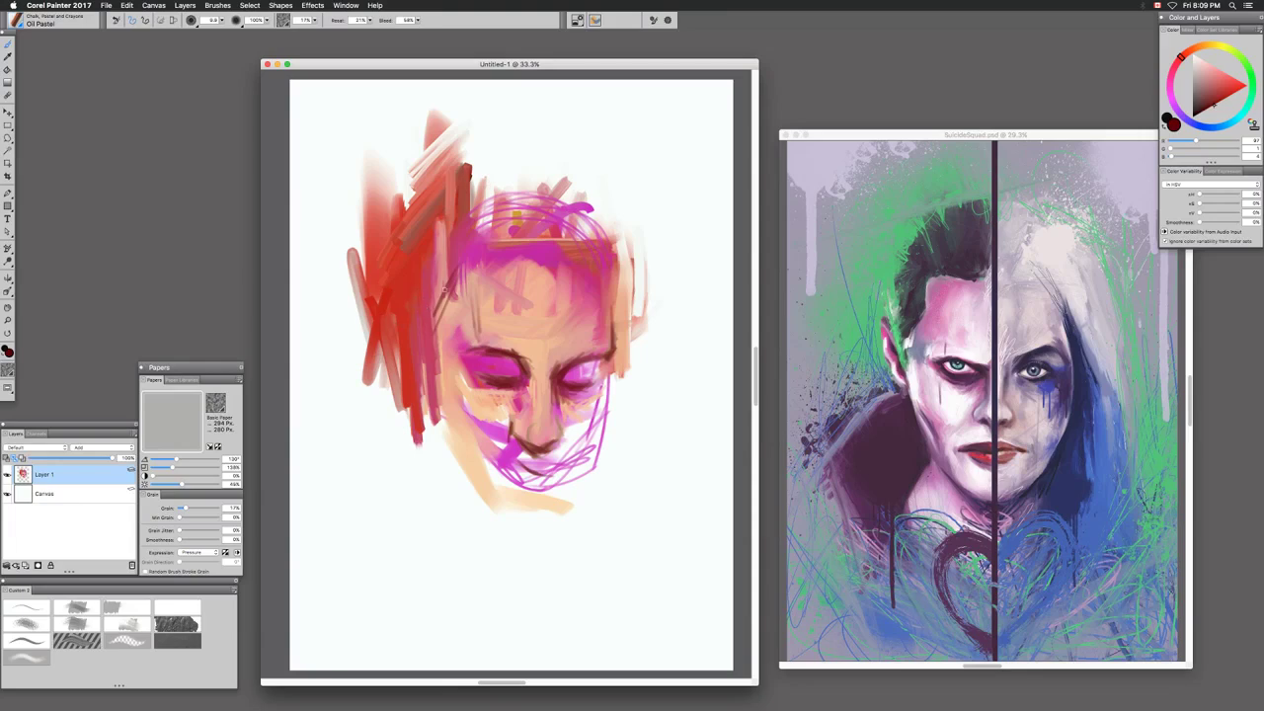
{"action": "mouse_move", "coordinate": [460, 298]}
{"action": "left_mouse_down"}
{"action": "mouse_move", "coordinate": [425, 354]}
{"action": "mouse_move", "coordinate": [440, 383]}
{"action": "left_mouse_up"}
{"action": "left_click_drag", "start_coordinate": [448, 334], "coordinate": [450, 432]}
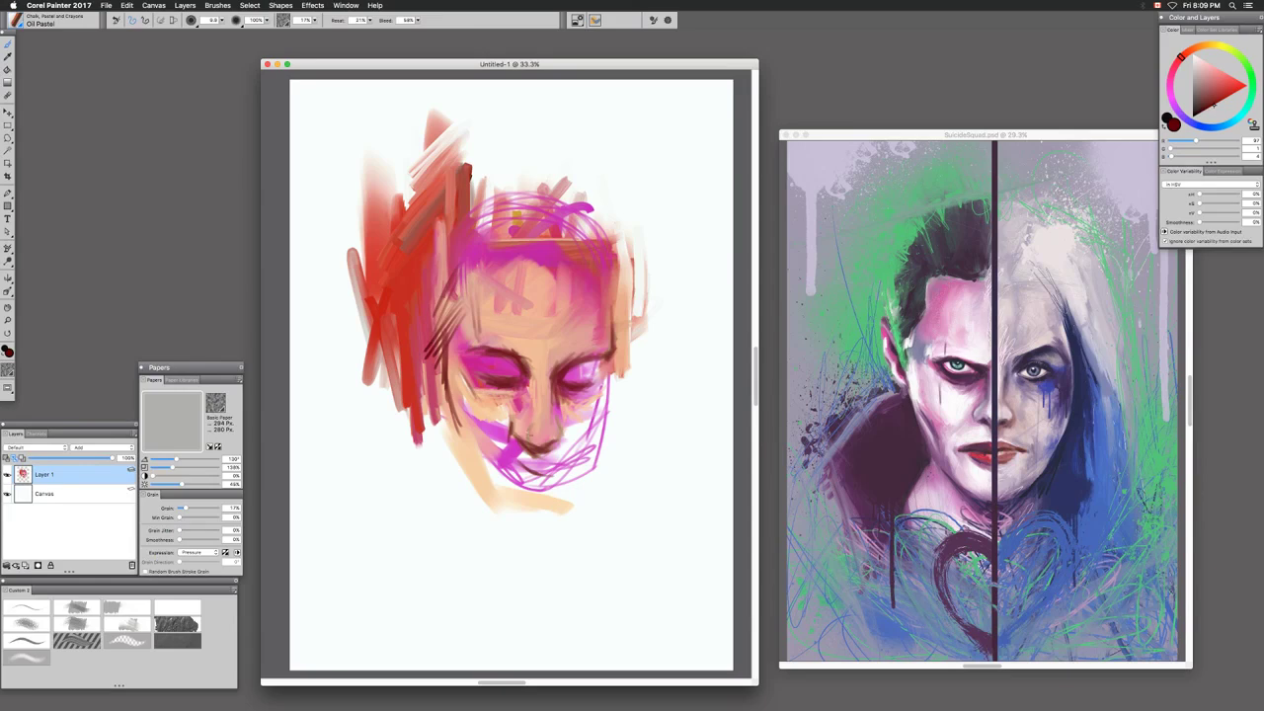
Add dark red Oil Pastel strokes under the left eyelid and along the hairline from mid-forehead to the right temple
{"action": "left_click_drag", "start_coordinate": [491, 397], "coordinate": [512, 397]}
{"action": "mouse_move", "coordinate": [599, 385]}
{"action": "left_mouse_down"}
{"action": "mouse_move", "coordinate": [604, 413]}
{"action": "mouse_move", "coordinate": [609, 363]}
{"action": "mouse_move", "coordinate": [600, 377]}
{"action": "left_mouse_up"}
{"action": "mouse_move", "coordinate": [526, 277]}
{"action": "left_mouse_down"}
{"action": "mouse_move", "coordinate": [607, 278]}
{"action": "mouse_move", "coordinate": [619, 322]}
{"action": "left_mouse_up"}
{"action": "left_click_drag", "start_coordinate": [602, 273], "coordinate": [625, 335]}
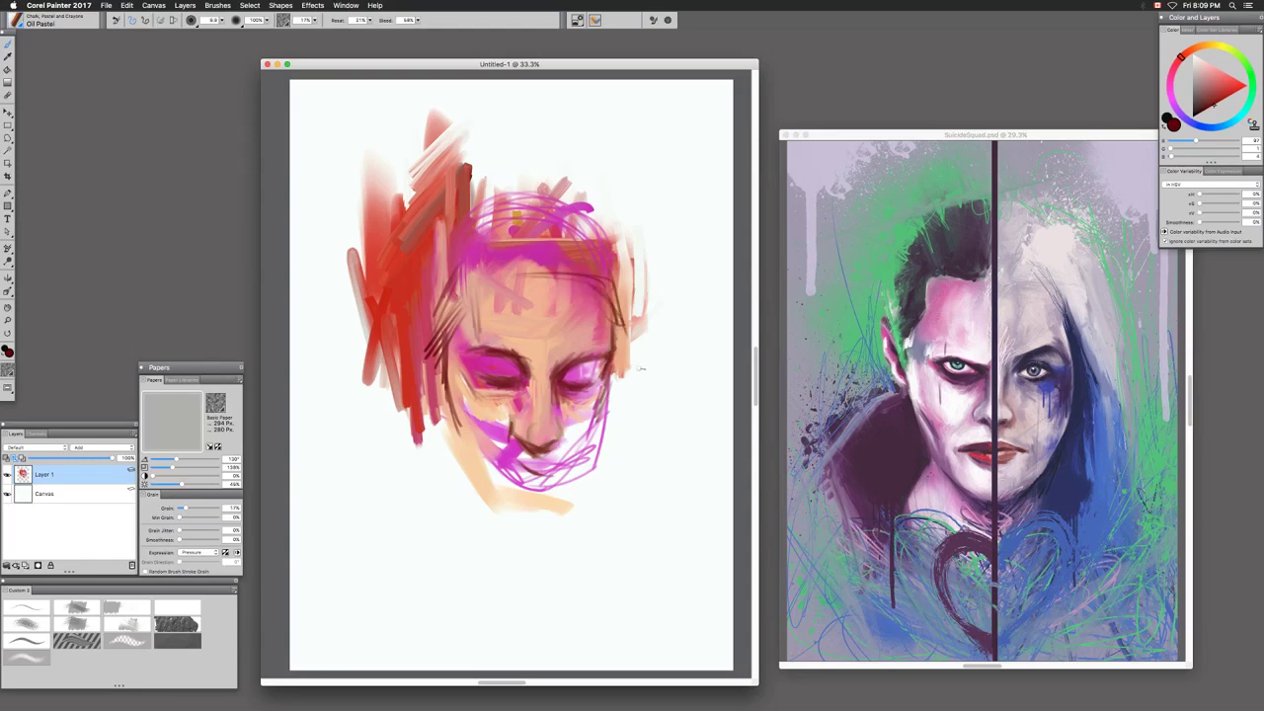
Draw long dark red strands down through the red hair beside the left cheek
{"action": "left_click_drag", "start_coordinate": [407, 302], "coordinate": [384, 377]}
{"action": "mouse_move", "coordinate": [423, 302]}
{"action": "left_mouse_down"}
{"action": "mouse_move", "coordinate": [389, 364]}
{"action": "mouse_move", "coordinate": [407, 391]}
{"action": "mouse_move", "coordinate": [408, 457]}
{"action": "left_mouse_up"}
{"action": "left_click_drag", "start_coordinate": [391, 389], "coordinate": [420, 471]}
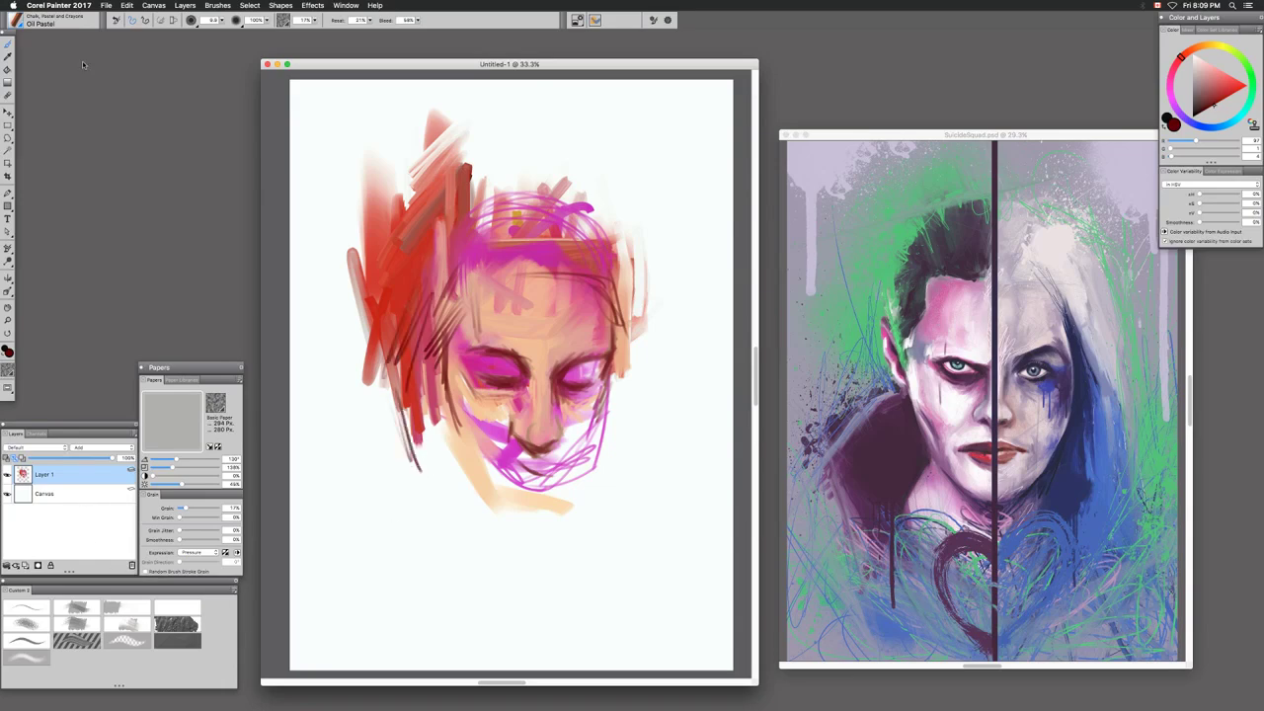
Look through the Artists' Oils, Oils and Real Wet Oil brush categories and choose the Real Oils Smeary brush
{"action": "left_click", "coordinate": [21, 22]}
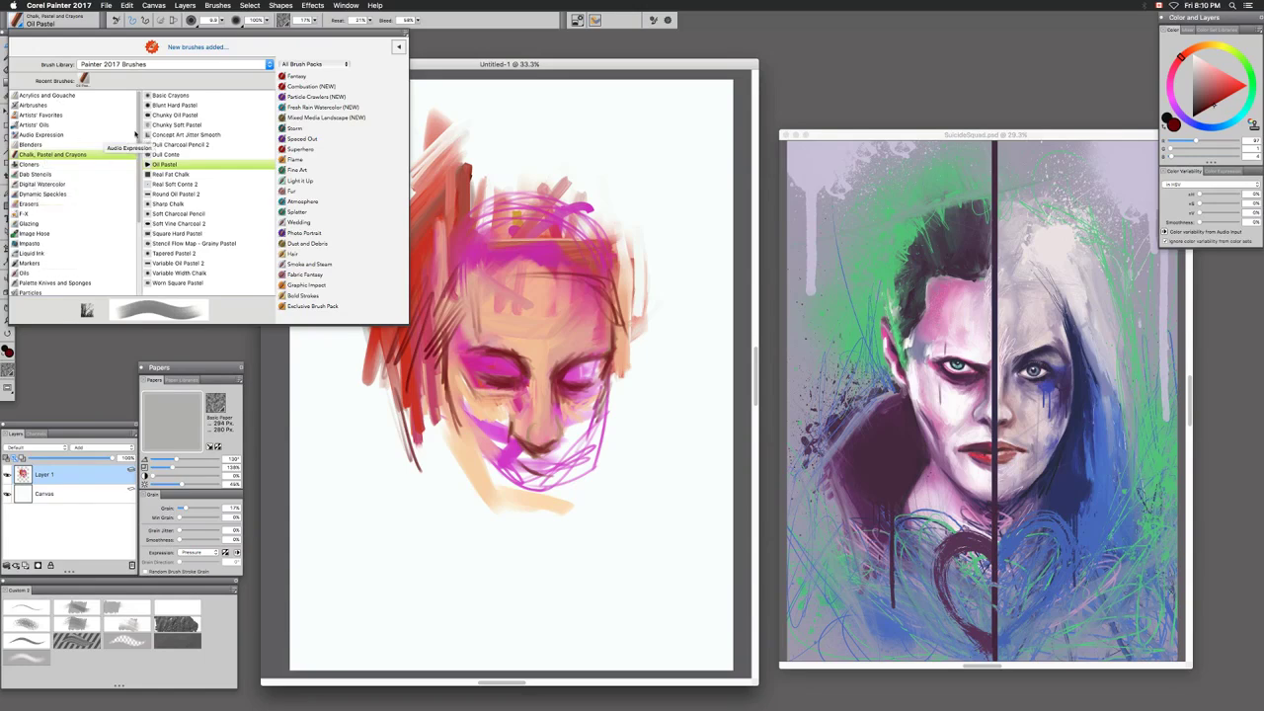
{"action": "left_click", "coordinate": [40, 126]}
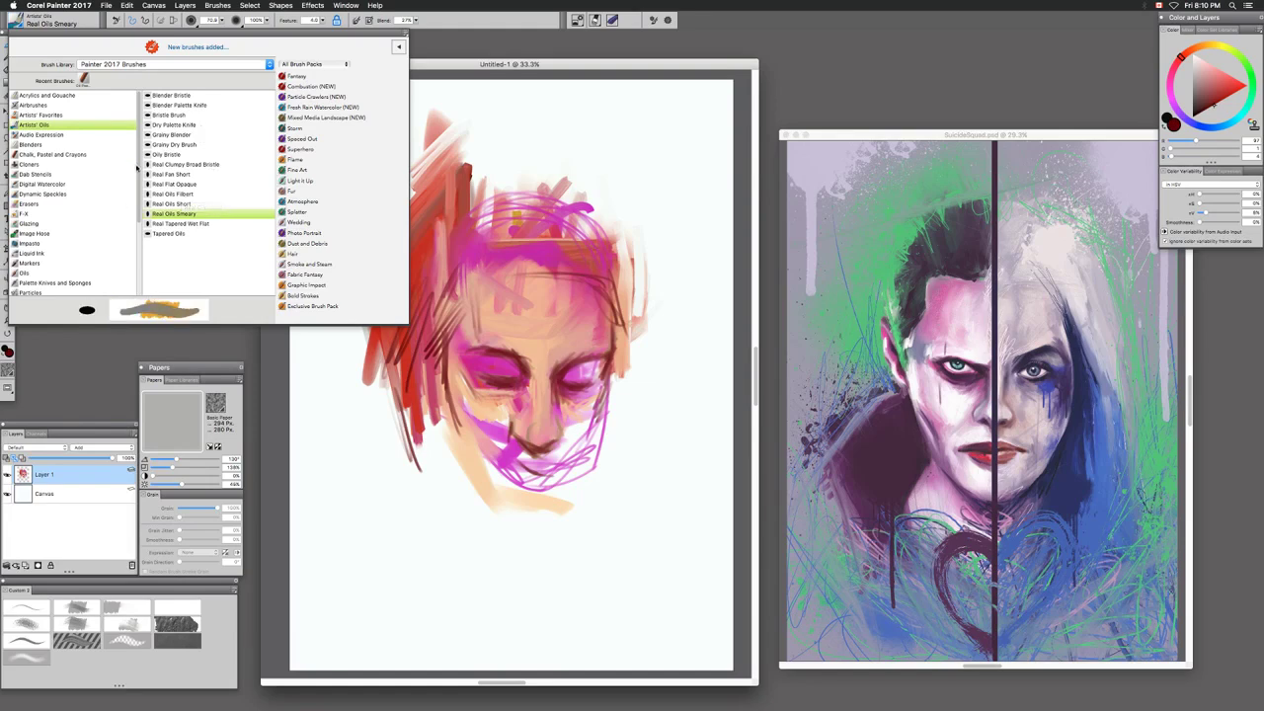
{"action": "left_click_drag", "start_coordinate": [139, 167], "coordinate": [140, 217]}
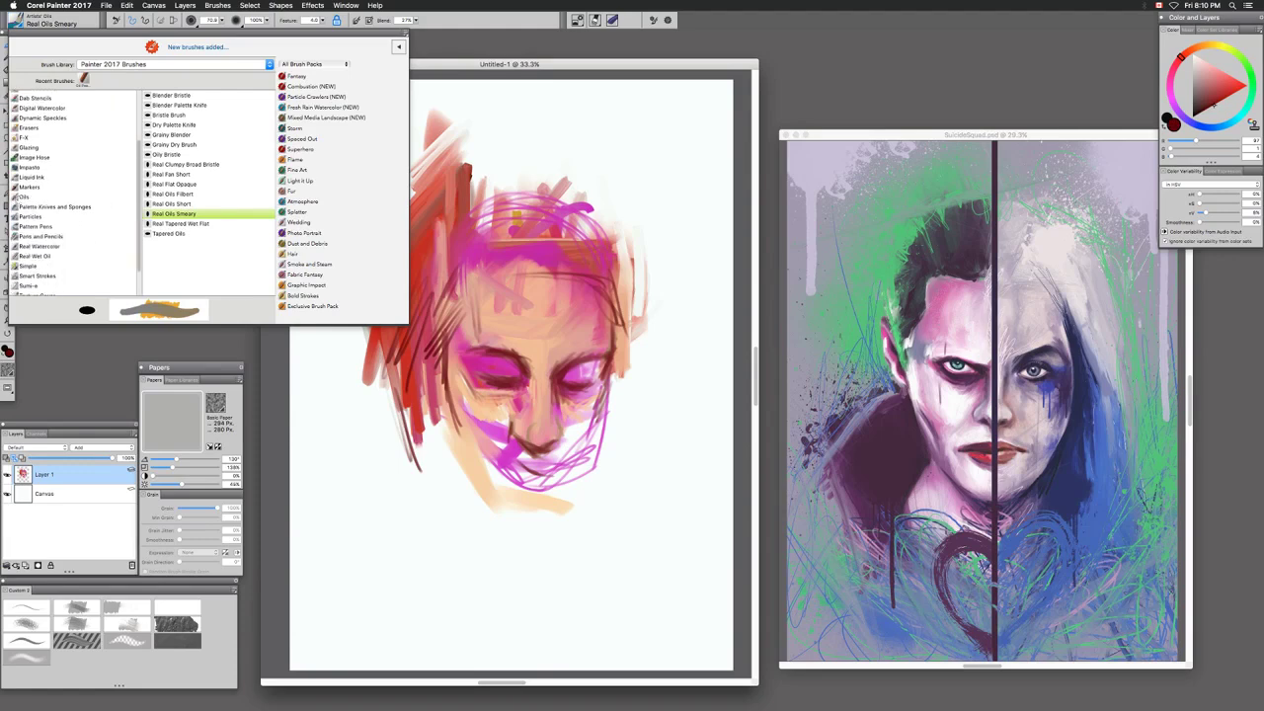
{"action": "left_click", "coordinate": [28, 196]}
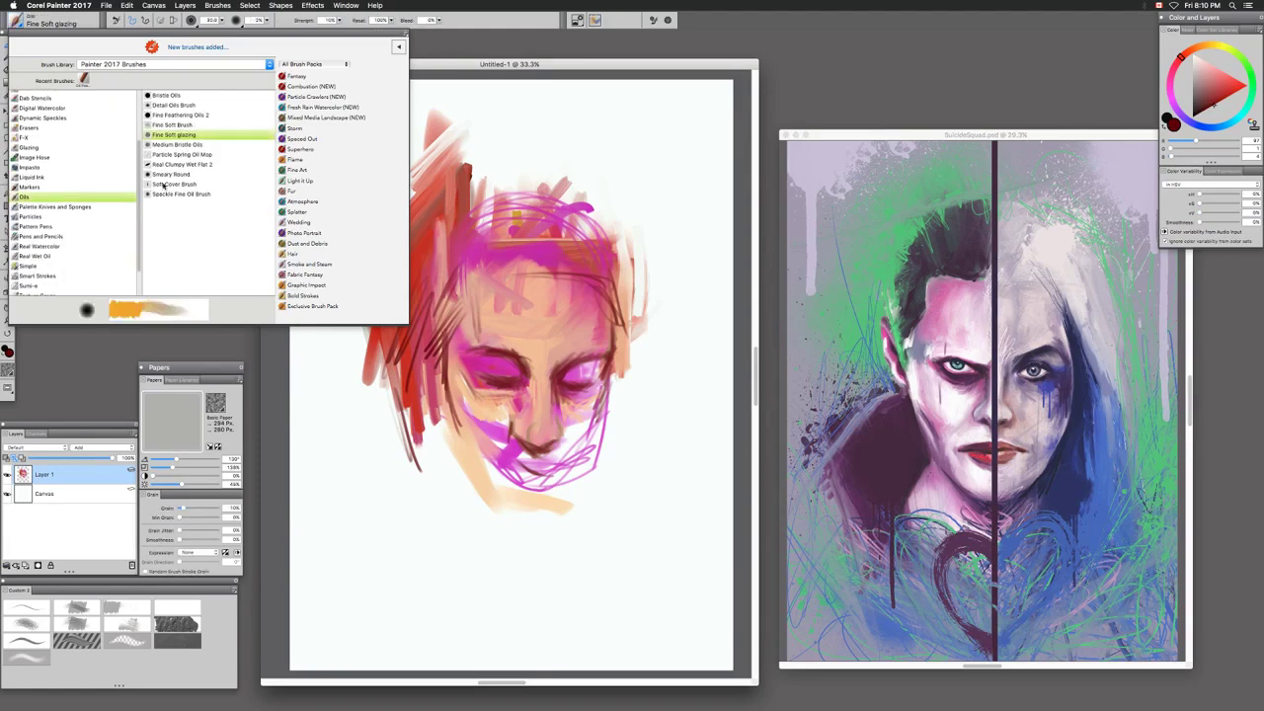
{"action": "left_click", "coordinate": [46, 256]}
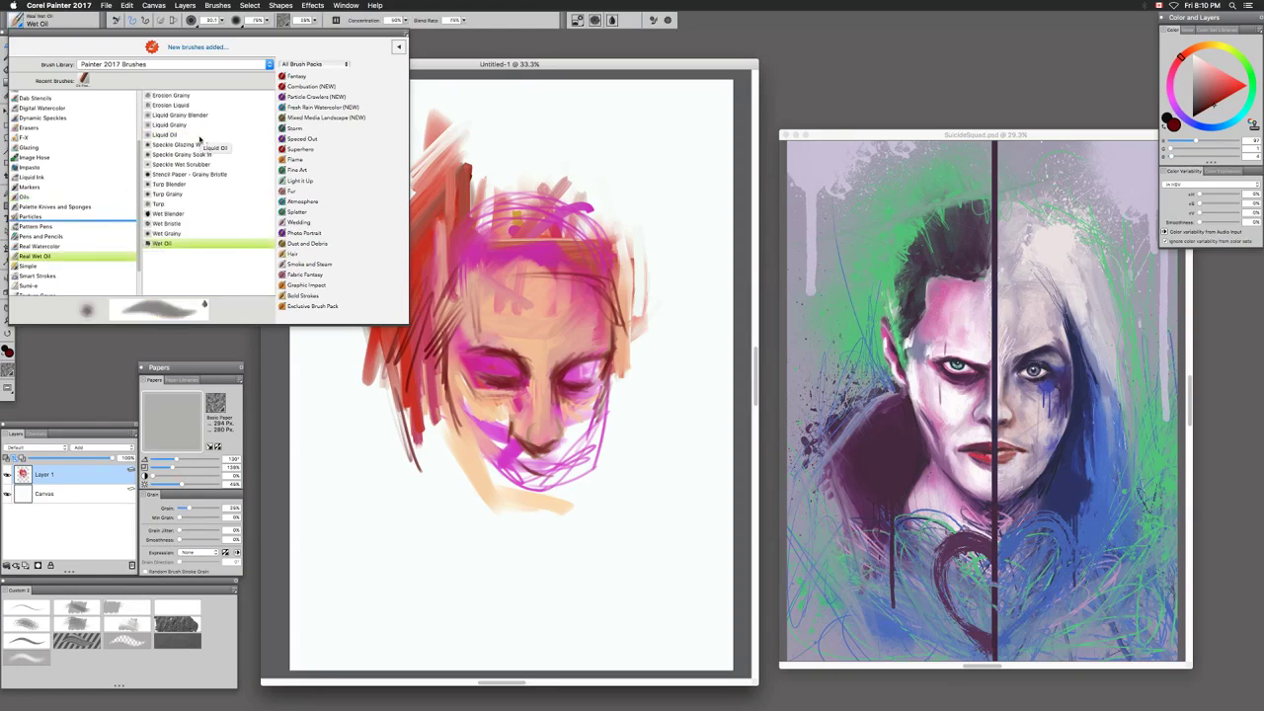
{"action": "left_click_drag", "start_coordinate": [139, 265], "coordinate": [84, 393]}
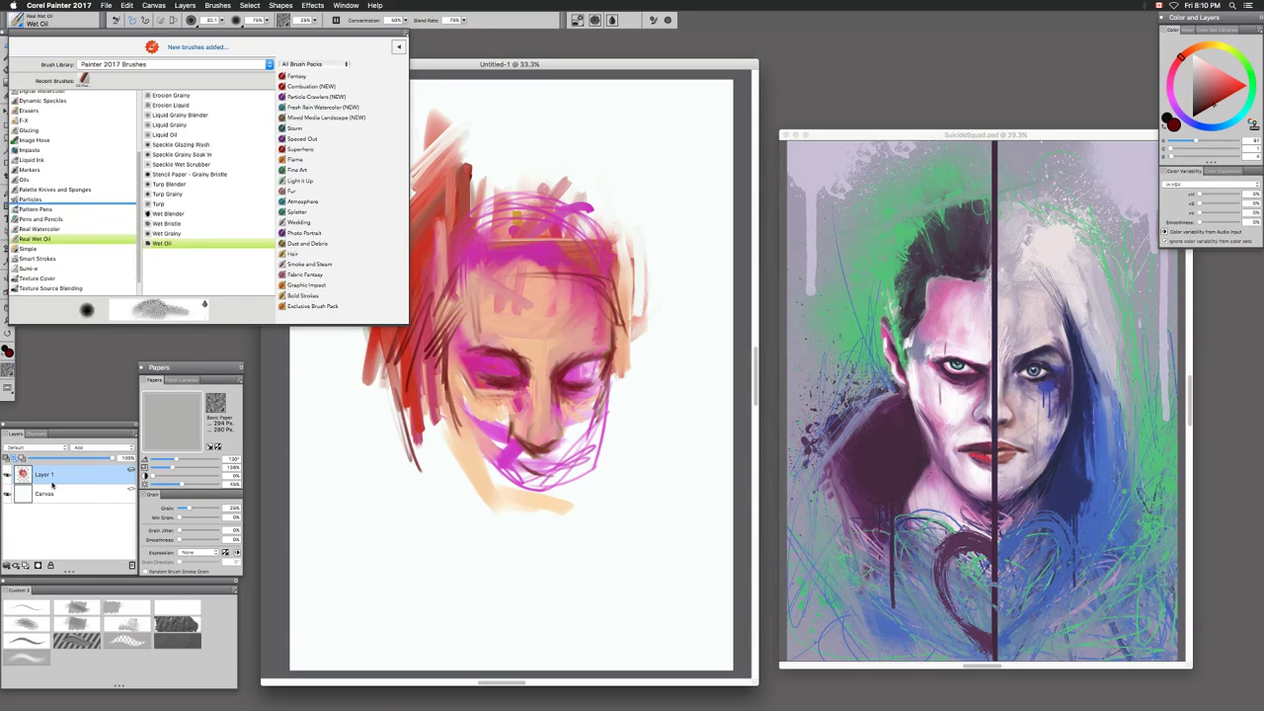
{"action": "left_click", "coordinate": [79, 623]}
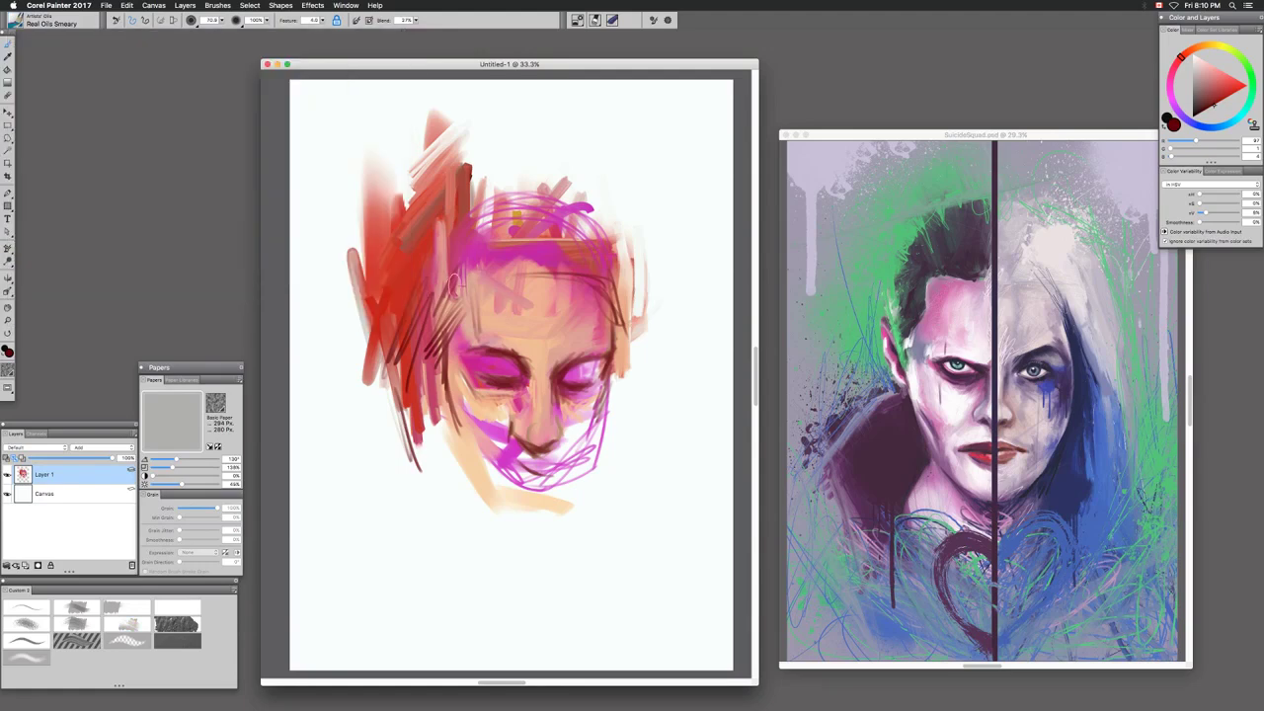
Smear dark red over the left side of the forehead, the left temple and the outer left cheek with Real Oils Smeary
{"action": "mouse_move", "coordinate": [458, 295]}
{"action": "left_mouse_down"}
{"action": "mouse_move", "coordinate": [515, 310]}
{"action": "mouse_move", "coordinate": [461, 322]}
{"action": "mouse_move", "coordinate": [523, 314]}
{"action": "mouse_move", "coordinate": [458, 295]}
{"action": "mouse_move", "coordinate": [531, 297]}
{"action": "left_mouse_up"}
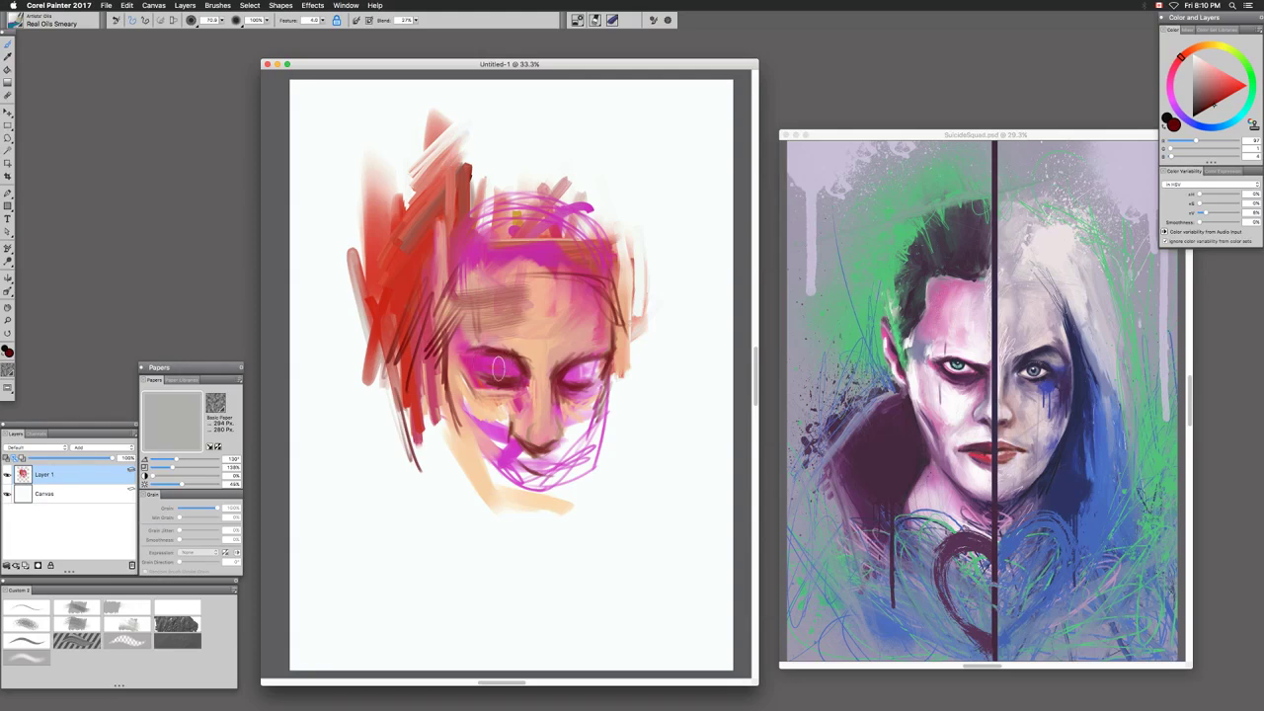
{"action": "mouse_move", "coordinate": [484, 335]}
{"action": "left_mouse_down"}
{"action": "mouse_move", "coordinate": [522, 339]}
{"action": "mouse_move", "coordinate": [510, 328]}
{"action": "left_mouse_up"}
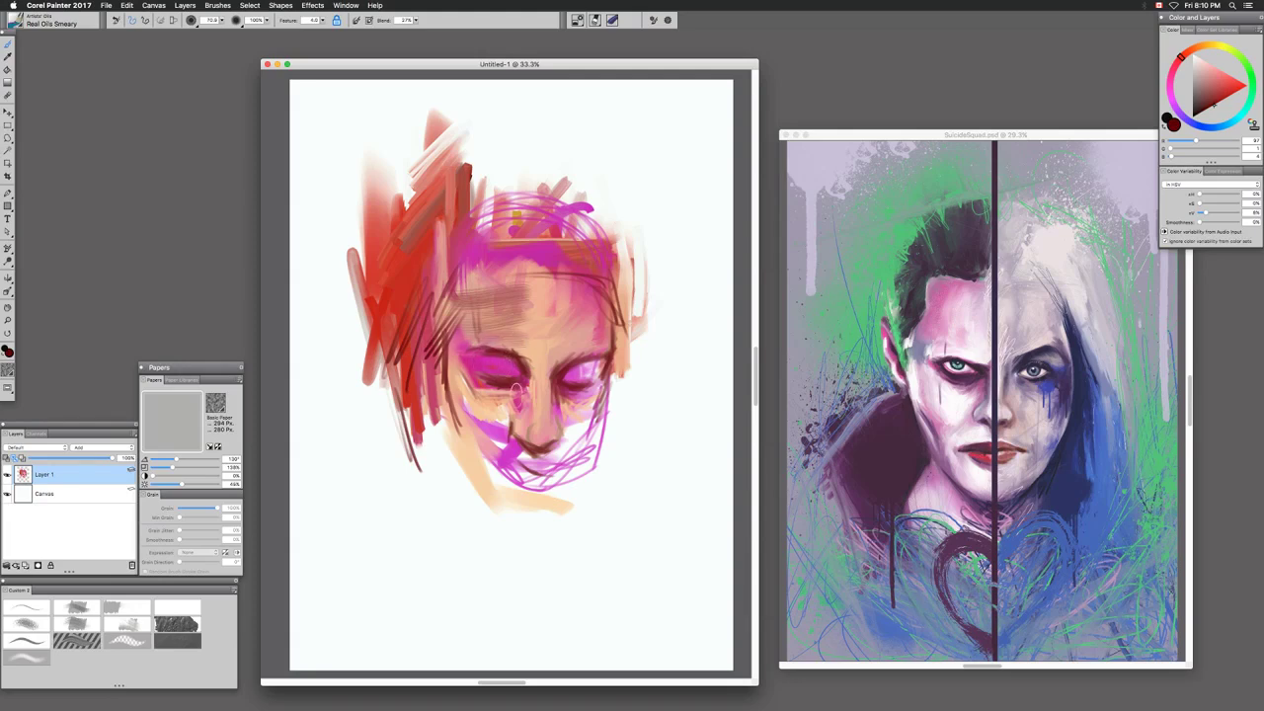
{"action": "key", "text": "super+equal"}
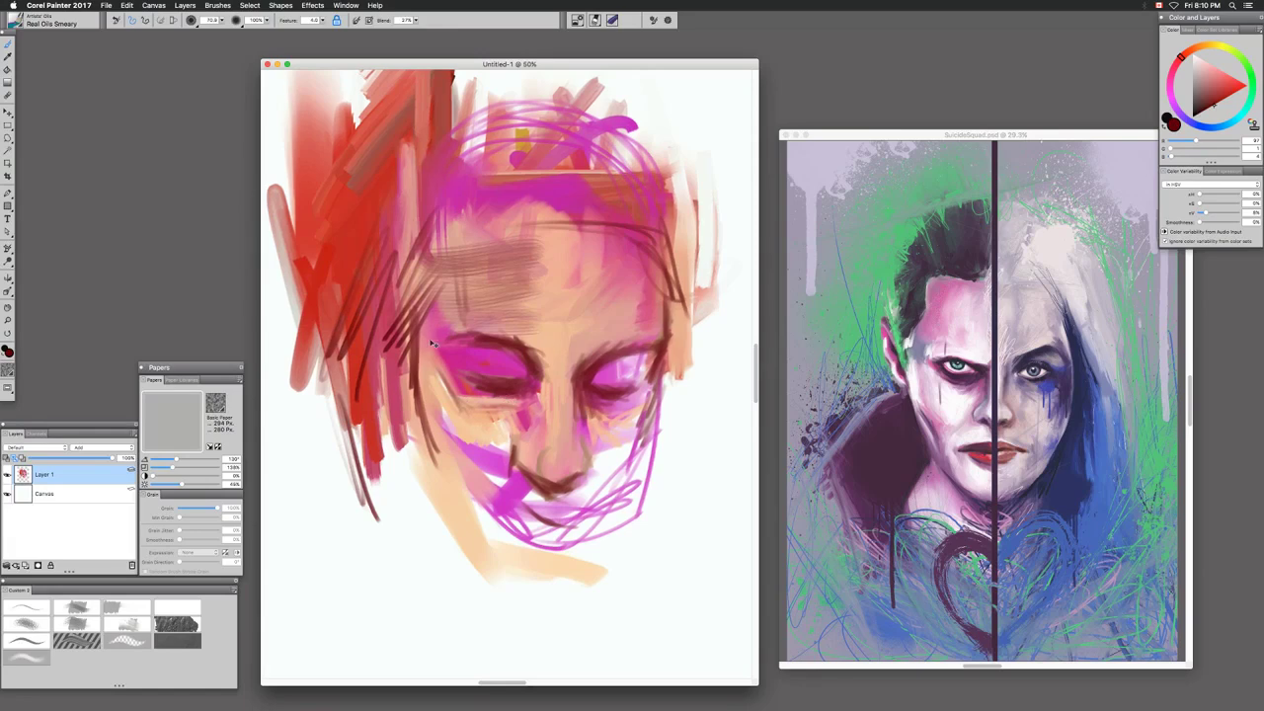
{"action": "mouse_move", "coordinate": [487, 279]}
{"action": "left_mouse_down"}
{"action": "mouse_move", "coordinate": [443, 318]}
{"action": "mouse_move", "coordinate": [466, 331]}
{"action": "left_mouse_up"}
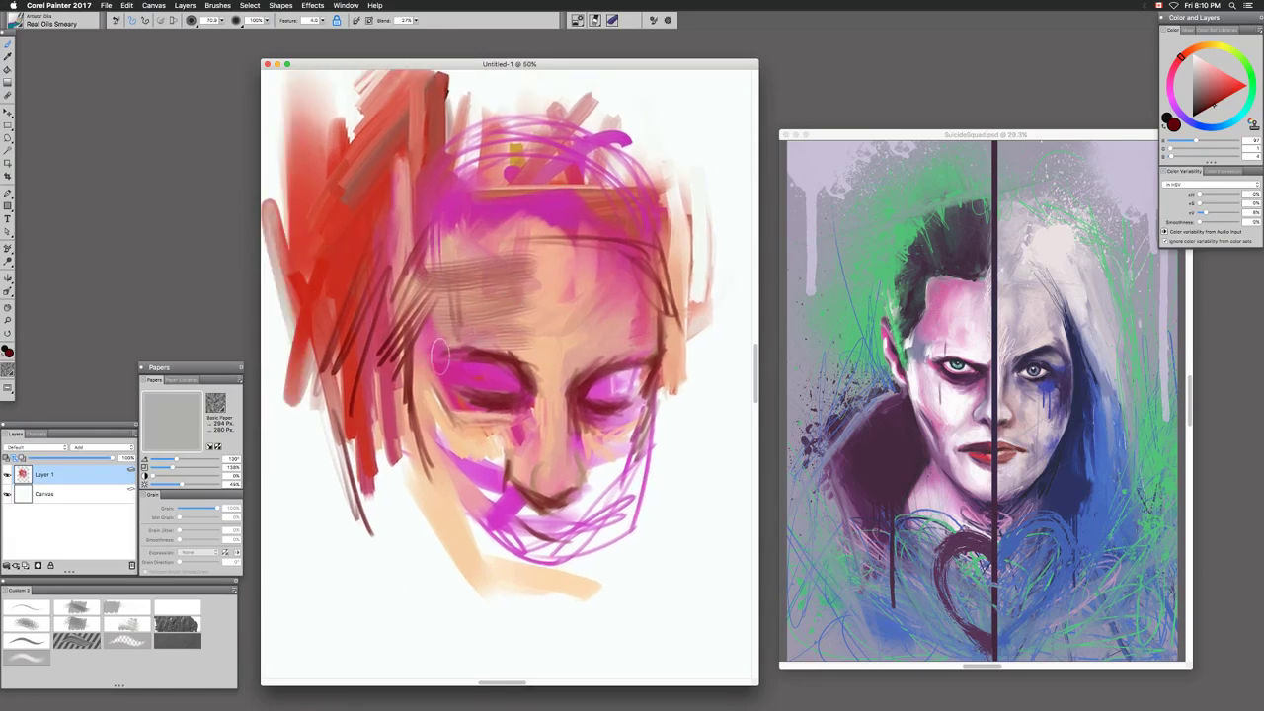
{"action": "left_click_drag", "start_coordinate": [414, 373], "coordinate": [407, 419]}
{"action": "mouse_move", "coordinate": [403, 360]}
{"action": "left_mouse_down"}
{"action": "mouse_move", "coordinate": [411, 416]}
{"action": "mouse_move", "coordinate": [424, 417]}
{"action": "mouse_move", "coordinate": [413, 442]}
{"action": "mouse_move", "coordinate": [433, 447]}
{"action": "left_mouse_up"}
{"action": "mouse_move", "coordinate": [419, 403]}
{"action": "left_mouse_down"}
{"action": "mouse_move", "coordinate": [441, 429]}
{"action": "mouse_move", "coordinate": [431, 395]}
{"action": "left_mouse_up"}
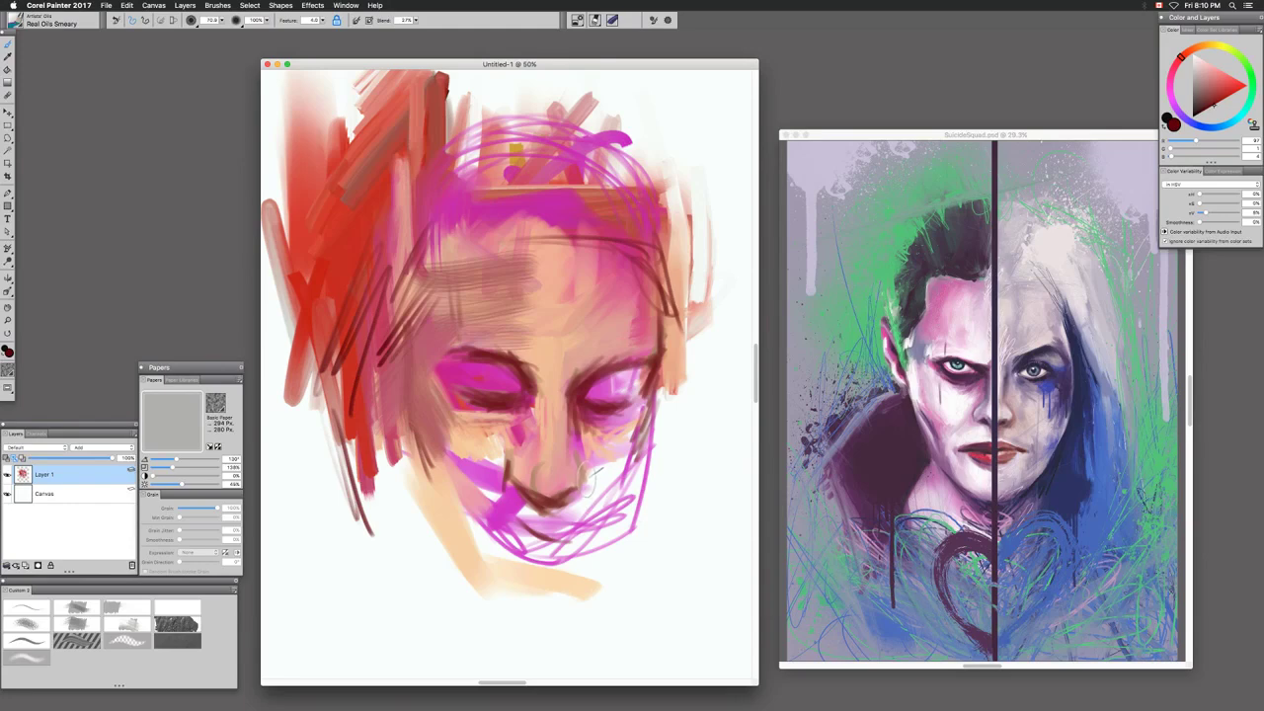
Choose a light peach skin colour and blend it across the middle and right side of the forehead
{"action": "key", "text": "shift+x"}
{"action": "left_click", "coordinate": [969, 185], "text": "alt"}
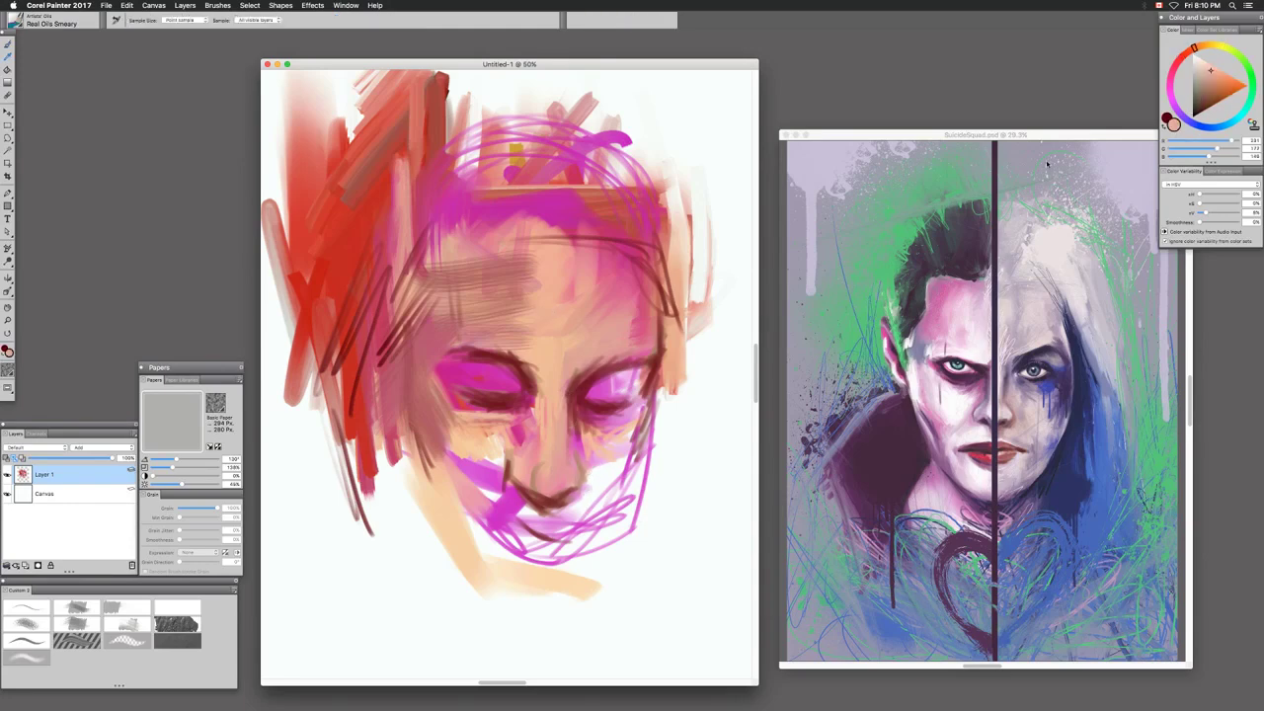
{"action": "left_click", "coordinate": [1206, 62]}
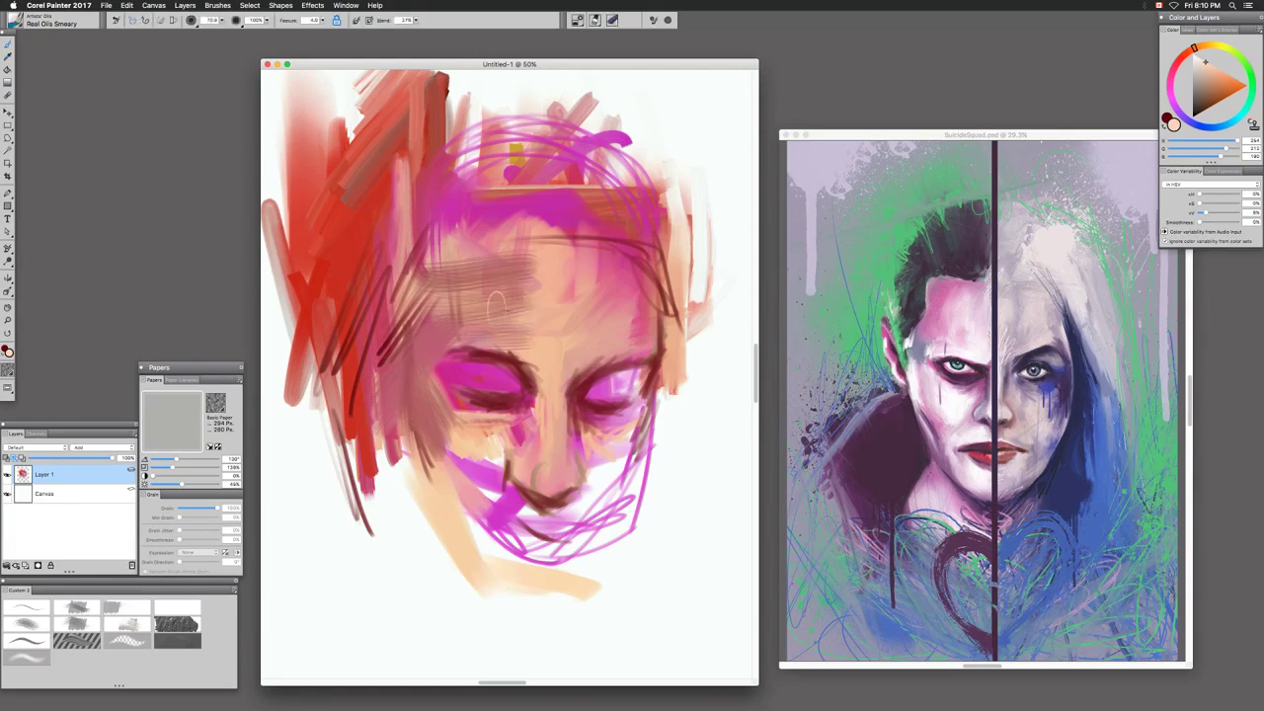
{"action": "mouse_move", "coordinate": [547, 313]}
{"action": "left_mouse_down"}
{"action": "mouse_move", "coordinate": [561, 304]}
{"action": "mouse_move", "coordinate": [525, 280]}
{"action": "mouse_move", "coordinate": [561, 279]}
{"action": "mouse_move", "coordinate": [583, 330]}
{"action": "left_mouse_up"}
{"action": "left_click_drag", "start_coordinate": [666, 316], "coordinate": [671, 294]}
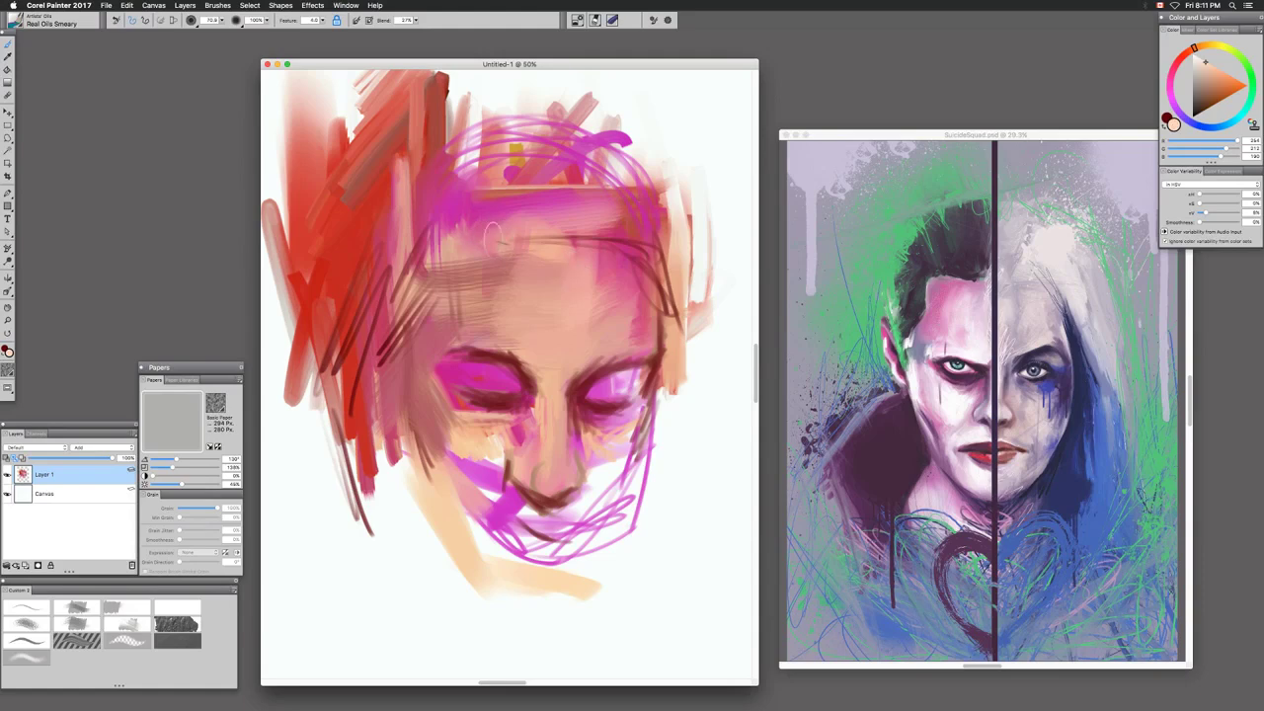
Choose a medium green and blend it across the upper forehead
{"action": "left_click", "coordinate": [1252, 94]}
{"action": "left_click", "coordinate": [1223, 83]}
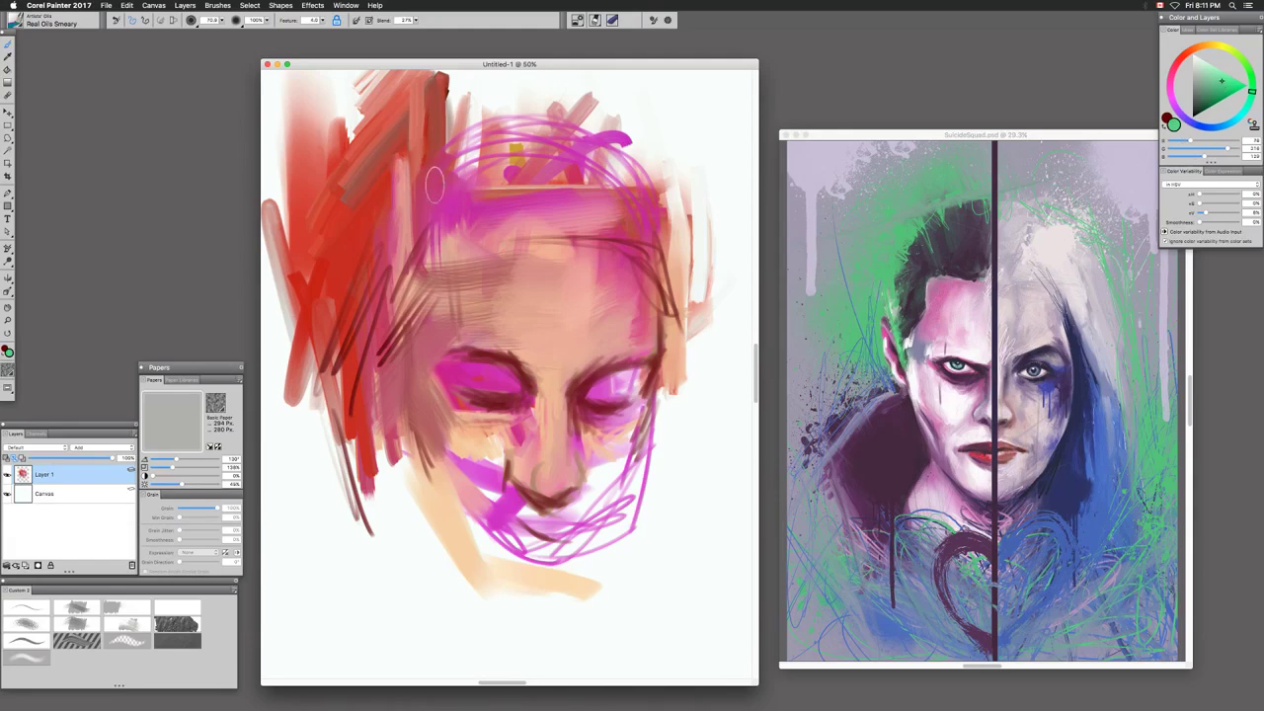
{"action": "mouse_move", "coordinate": [490, 239]}
{"action": "left_mouse_down"}
{"action": "mouse_move", "coordinate": [592, 255]}
{"action": "mouse_move", "coordinate": [532, 235]}
{"action": "mouse_move", "coordinate": [603, 238]}
{"action": "mouse_move", "coordinate": [568, 235]}
{"action": "left_mouse_up"}
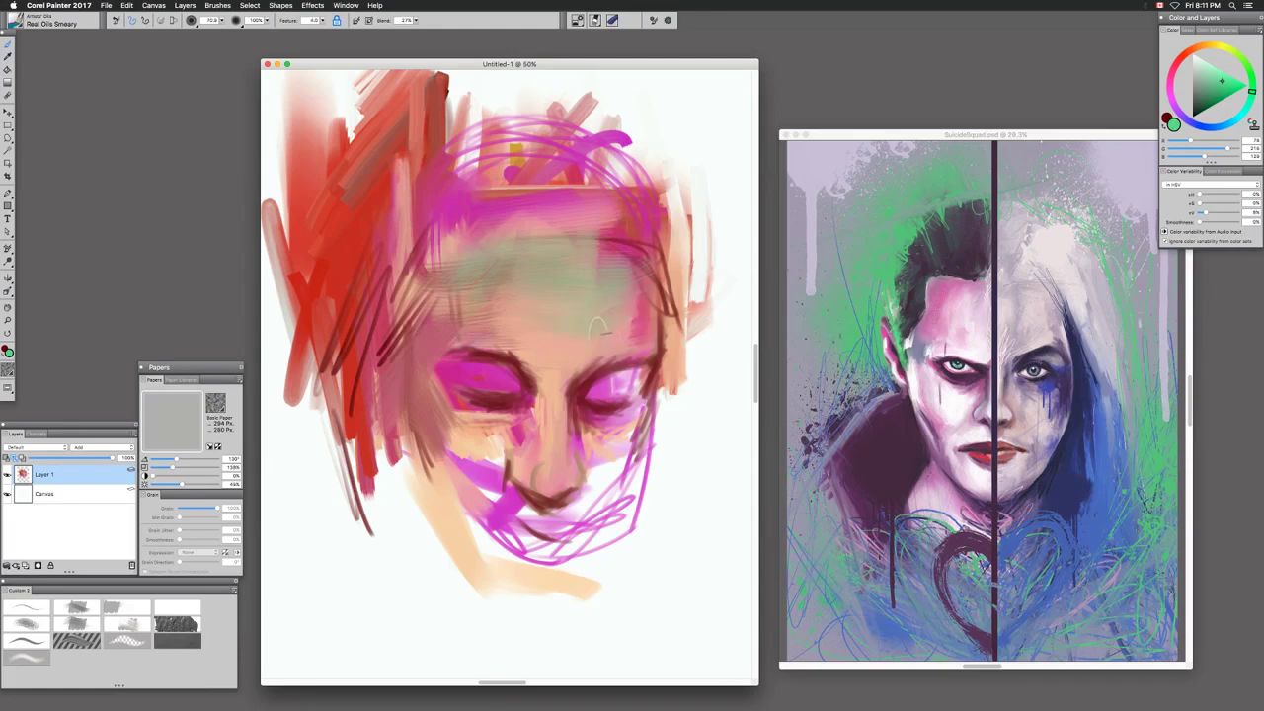
Choose a medium blue and blend it into the centre of the forehead above the left eyebrow
{"action": "key", "text": "super+equal"}
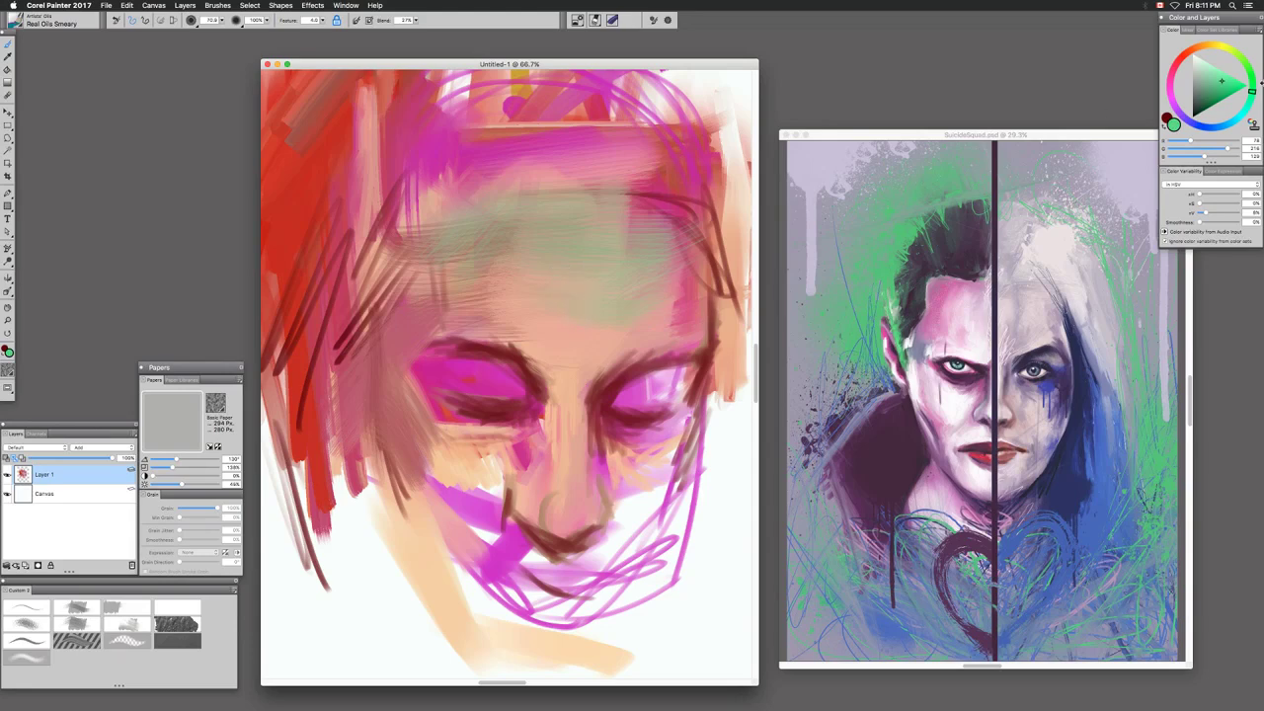
{"action": "left_click_drag", "start_coordinate": [1228, 122], "coordinate": [1212, 126]}
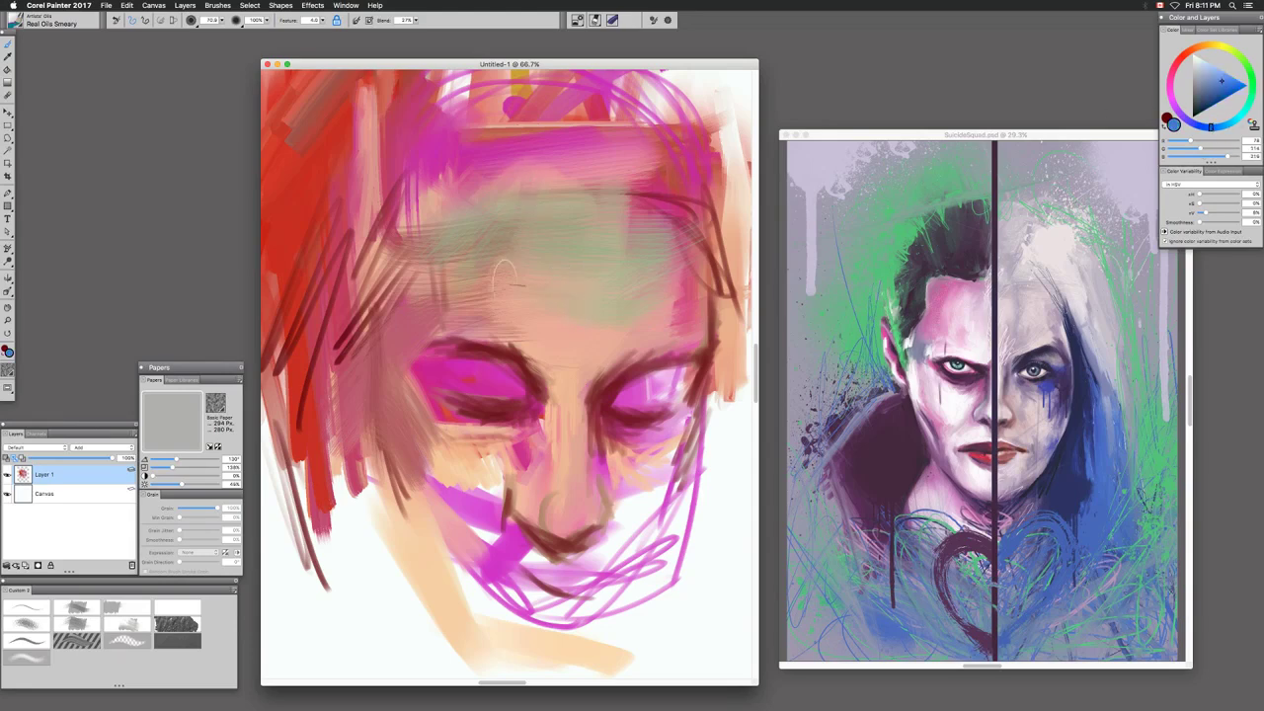
{"action": "mouse_move", "coordinate": [494, 293]}
{"action": "left_mouse_down"}
{"action": "mouse_move", "coordinate": [560, 301]}
{"action": "mouse_move", "coordinate": [490, 258]}
{"action": "mouse_move", "coordinate": [564, 267]}
{"action": "mouse_move", "coordinate": [528, 229]}
{"action": "mouse_move", "coordinate": [565, 289]}
{"action": "mouse_move", "coordinate": [575, 270]}
{"action": "mouse_move", "coordinate": [552, 265]}
{"action": "mouse_move", "coordinate": [564, 314]}
{"action": "mouse_move", "coordinate": [533, 311]}
{"action": "mouse_move", "coordinate": [565, 301]}
{"action": "mouse_move", "coordinate": [559, 318]}
{"action": "mouse_move", "coordinate": [520, 308]}
{"action": "mouse_move", "coordinate": [560, 340]}
{"action": "mouse_move", "coordinate": [504, 316]}
{"action": "mouse_move", "coordinate": [550, 355]}
{"action": "mouse_move", "coordinate": [484, 301]}
{"action": "mouse_move", "coordinate": [558, 336]}
{"action": "mouse_move", "coordinate": [569, 318]}
{"action": "mouse_move", "coordinate": [508, 311]}
{"action": "mouse_move", "coordinate": [588, 296]}
{"action": "left_mouse_up"}
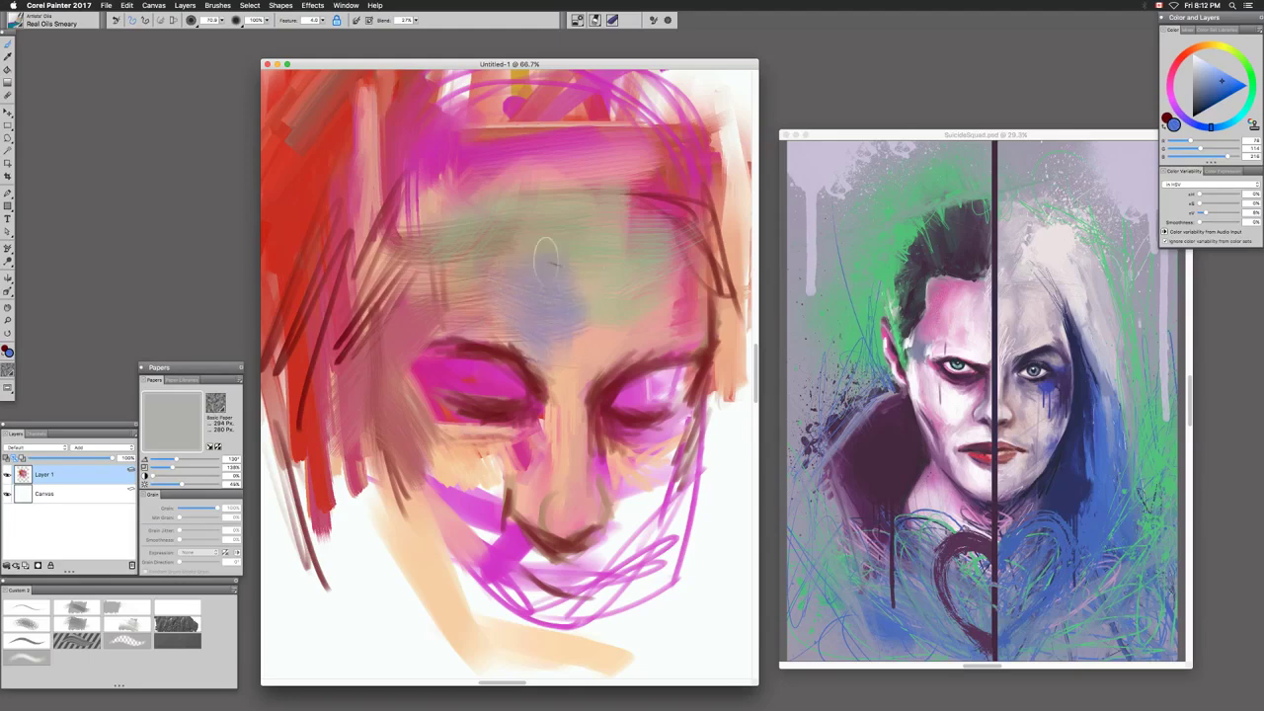
{"action": "mouse_move", "coordinate": [484, 255]}
{"action": "left_mouse_down"}
{"action": "mouse_move", "coordinate": [571, 249]}
{"action": "mouse_move", "coordinate": [510, 270]}
{"action": "mouse_move", "coordinate": [553, 258]}
{"action": "left_mouse_up"}
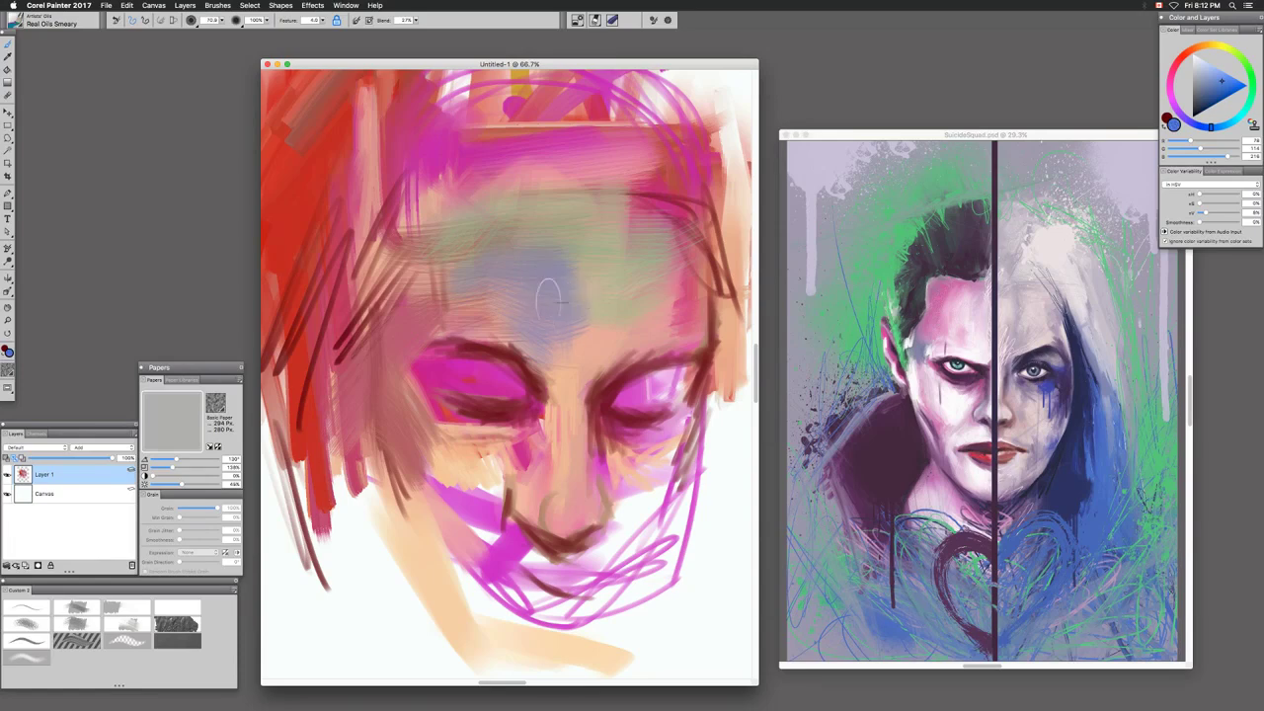
{"action": "mouse_move", "coordinate": [452, 252]}
{"action": "left_mouse_down"}
{"action": "mouse_move", "coordinate": [563, 278]}
{"action": "mouse_move", "coordinate": [480, 278]}
{"action": "mouse_move", "coordinate": [565, 281]}
{"action": "mouse_move", "coordinate": [450, 286]}
{"action": "mouse_move", "coordinate": [589, 276]}
{"action": "left_mouse_up"}
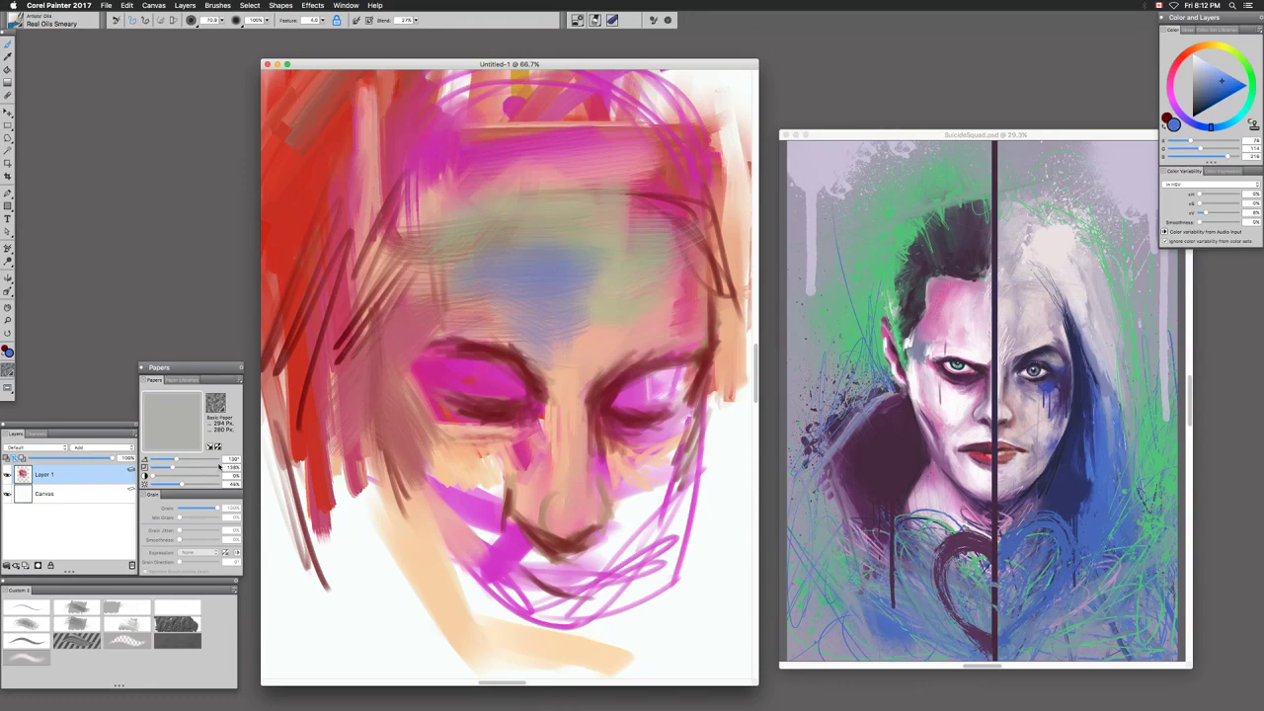
Blend blue shading beneath both eyes and along the left side of the nose bridge
{"action": "key", "text": "super+minus"}
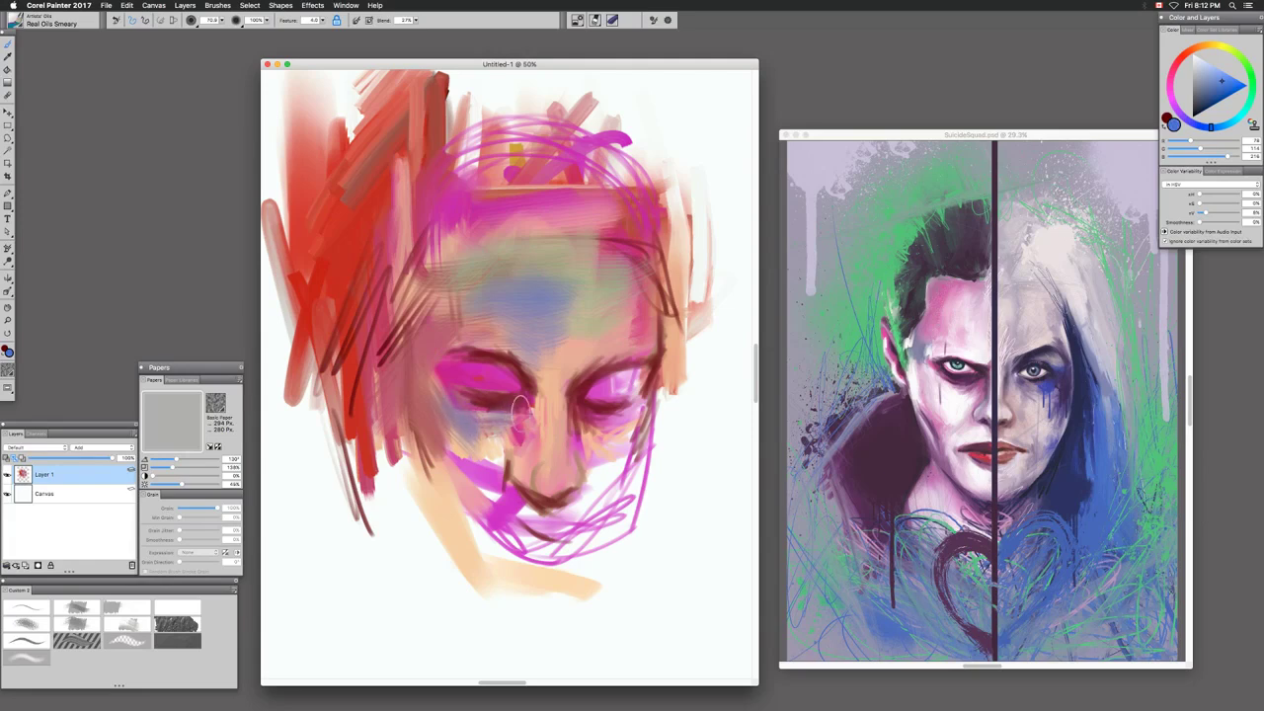
{"action": "mouse_move", "coordinate": [575, 418]}
{"action": "left_mouse_down"}
{"action": "mouse_move", "coordinate": [598, 434]}
{"action": "mouse_move", "coordinate": [581, 418]}
{"action": "mouse_move", "coordinate": [640, 427]}
{"action": "mouse_move", "coordinate": [610, 454]}
{"action": "left_mouse_up"}
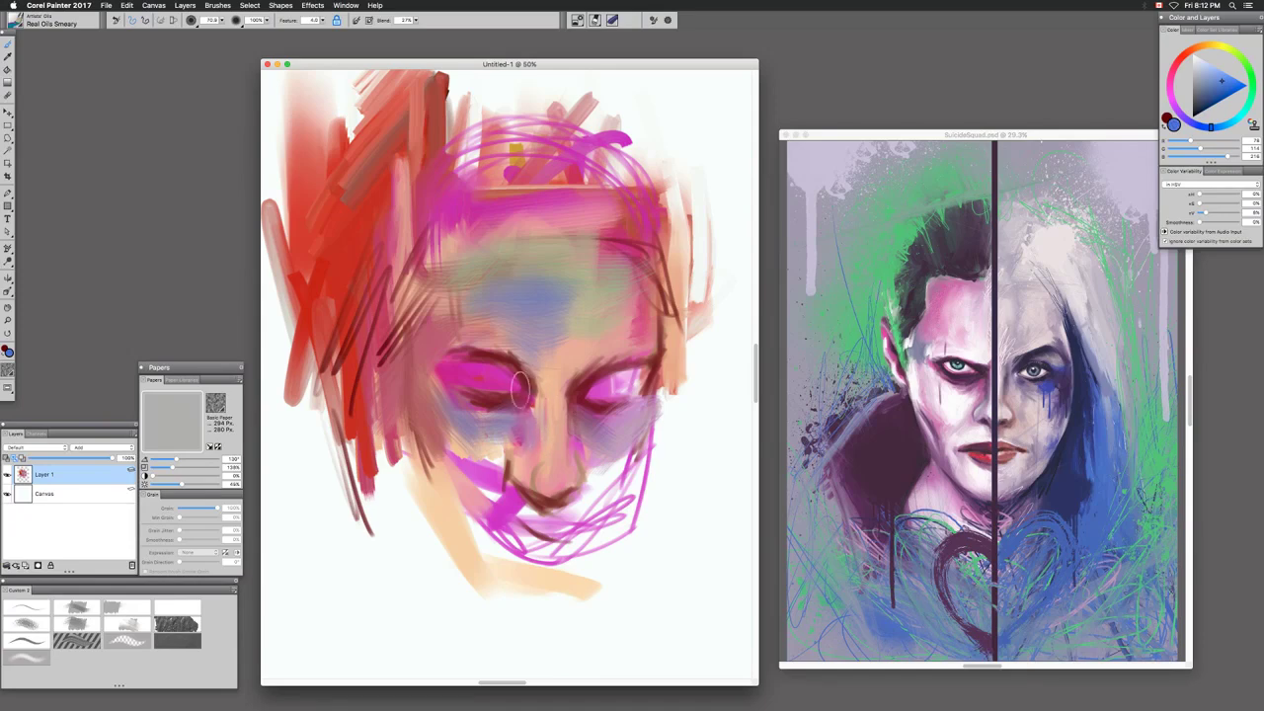
{"action": "left_click_drag", "start_coordinate": [533, 376], "coordinate": [536, 407]}
{"action": "mouse_move", "coordinate": [534, 375]}
{"action": "left_mouse_down"}
{"action": "mouse_move", "coordinate": [534, 407]}
{"action": "mouse_move", "coordinate": [525, 361]}
{"action": "mouse_move", "coordinate": [535, 399]}
{"action": "left_mouse_up"}
Darken the inner eye corners and the left nostril with dark red strokes of the Sargent Brush
{"action": "key", "text": "shift+s"}
{"action": "left_click", "coordinate": [80, 642]}
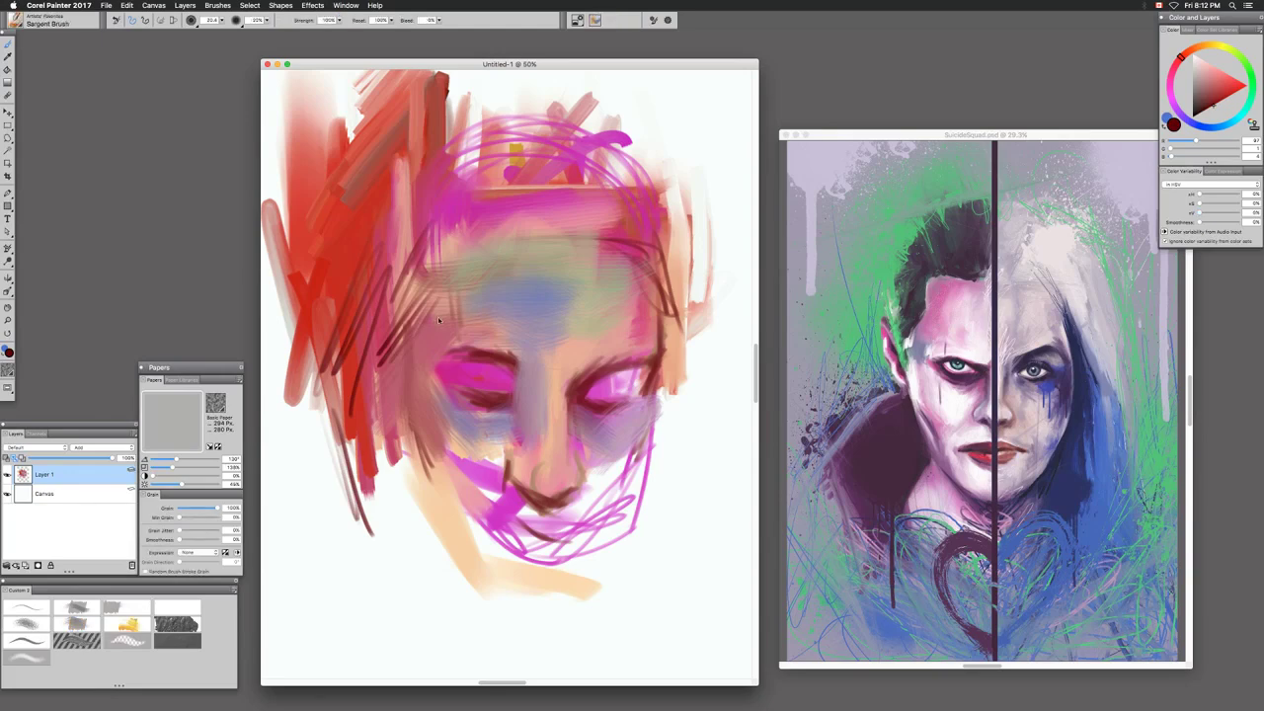
{"action": "mouse_move", "coordinate": [506, 399]}
{"action": "left_mouse_down"}
{"action": "mouse_move", "coordinate": [520, 361]}
{"action": "mouse_move", "coordinate": [543, 414]}
{"action": "mouse_move", "coordinate": [514, 357]}
{"action": "left_mouse_up"}
{"action": "mouse_move", "coordinate": [523, 372]}
{"action": "left_mouse_down"}
{"action": "mouse_move", "coordinate": [513, 413]}
{"action": "mouse_move", "coordinate": [521, 400]}
{"action": "mouse_move", "coordinate": [492, 414]}
{"action": "mouse_move", "coordinate": [522, 399]}
{"action": "mouse_move", "coordinate": [532, 409]}
{"action": "mouse_move", "coordinate": [532, 378]}
{"action": "mouse_move", "coordinate": [536, 405]}
{"action": "mouse_move", "coordinate": [594, 407]}
{"action": "left_mouse_up"}
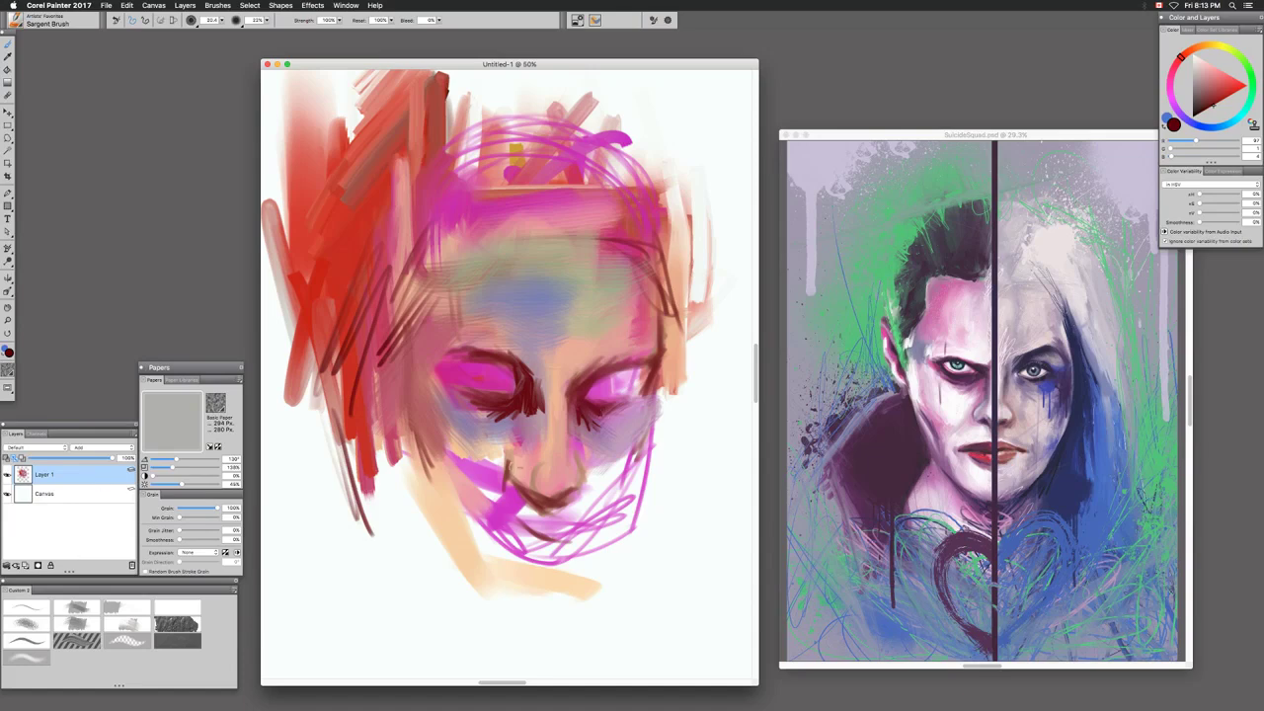
{"action": "mouse_move", "coordinate": [509, 455]}
{"action": "left_mouse_down"}
{"action": "mouse_move", "coordinate": [521, 497]}
{"action": "mouse_move", "coordinate": [564, 504]}
{"action": "mouse_move", "coordinate": [553, 505]}
{"action": "left_mouse_up"}
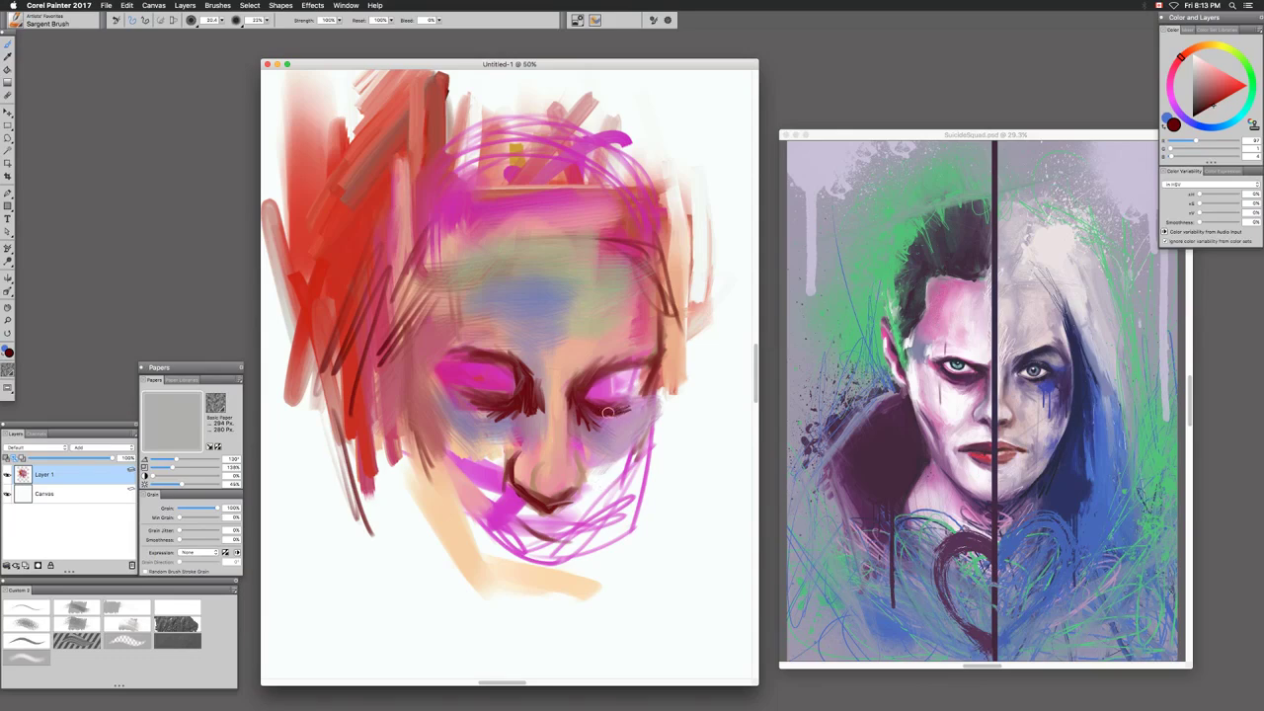
Strengthen both eyebrows and the right edge of the face beside the brow with dark red strokes
{"action": "mouse_move", "coordinate": [614, 363]}
{"action": "left_mouse_down"}
{"action": "mouse_move", "coordinate": [653, 355]}
{"action": "mouse_move", "coordinate": [652, 375]}
{"action": "left_mouse_up"}
{"action": "left_click_drag", "start_coordinate": [653, 363], "coordinate": [660, 309]}
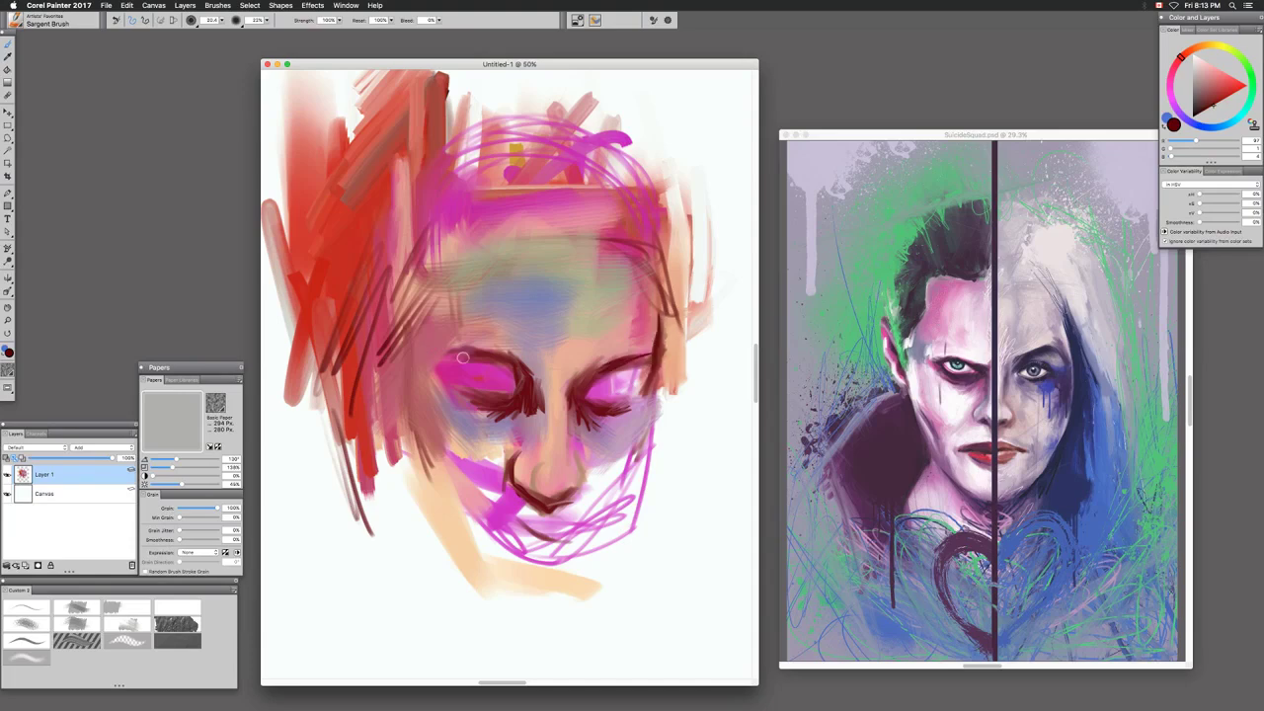
{"action": "mouse_move", "coordinate": [493, 353]}
{"action": "left_mouse_down"}
{"action": "mouse_move", "coordinate": [527, 365]}
{"action": "mouse_move", "coordinate": [527, 379]}
{"action": "mouse_move", "coordinate": [502, 358]}
{"action": "mouse_move", "coordinate": [596, 373]}
{"action": "mouse_move", "coordinate": [579, 376]}
{"action": "mouse_move", "coordinate": [609, 361]}
{"action": "left_mouse_up"}
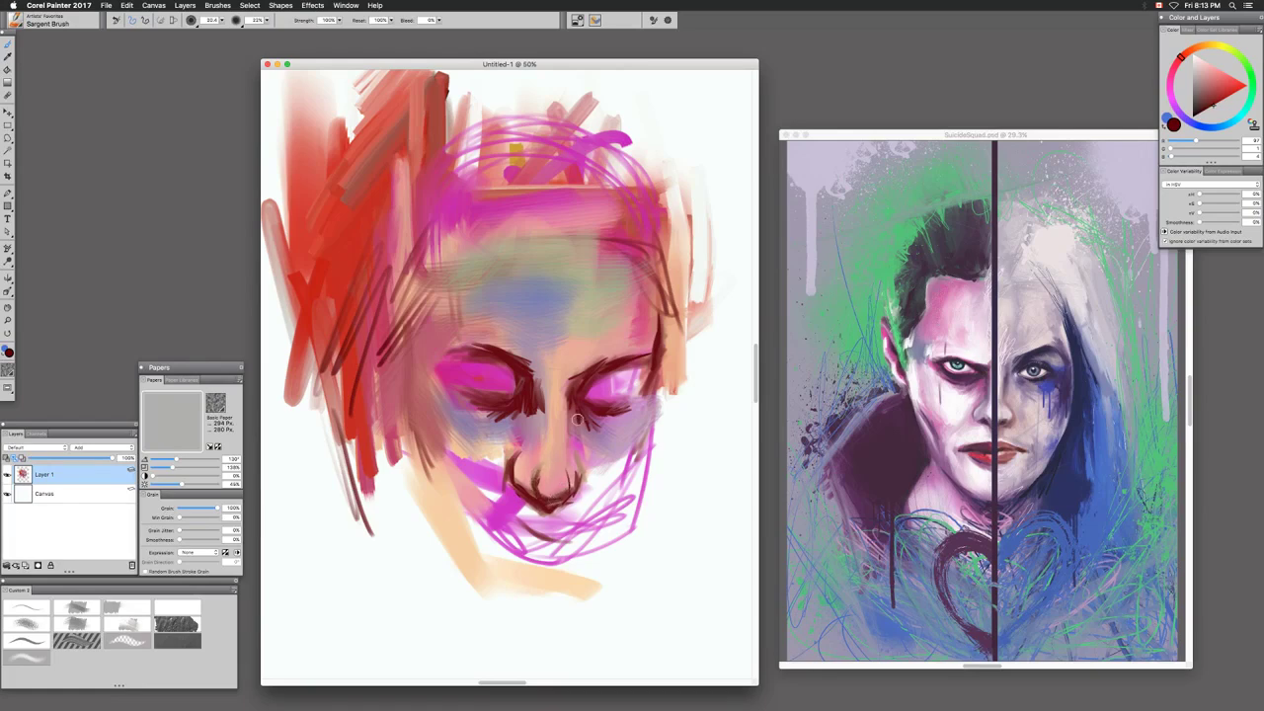
Build up the left temple and hairline with dense dark red strokes and draw the line of the mouth
{"action": "left_click_drag", "start_coordinate": [440, 263], "coordinate": [411, 345]}
{"action": "mouse_move", "coordinate": [436, 259]}
{"action": "left_mouse_down"}
{"action": "mouse_move", "coordinate": [407, 344]}
{"action": "mouse_move", "coordinate": [403, 333]}
{"action": "mouse_move", "coordinate": [410, 415]}
{"action": "mouse_move", "coordinate": [414, 349]}
{"action": "mouse_move", "coordinate": [396, 325]}
{"action": "mouse_move", "coordinate": [445, 281]}
{"action": "mouse_move", "coordinate": [412, 352]}
{"action": "left_mouse_up"}
{"action": "mouse_move", "coordinate": [433, 306]}
{"action": "left_mouse_down"}
{"action": "mouse_move", "coordinate": [454, 283]}
{"action": "mouse_move", "coordinate": [446, 294]}
{"action": "left_mouse_up"}
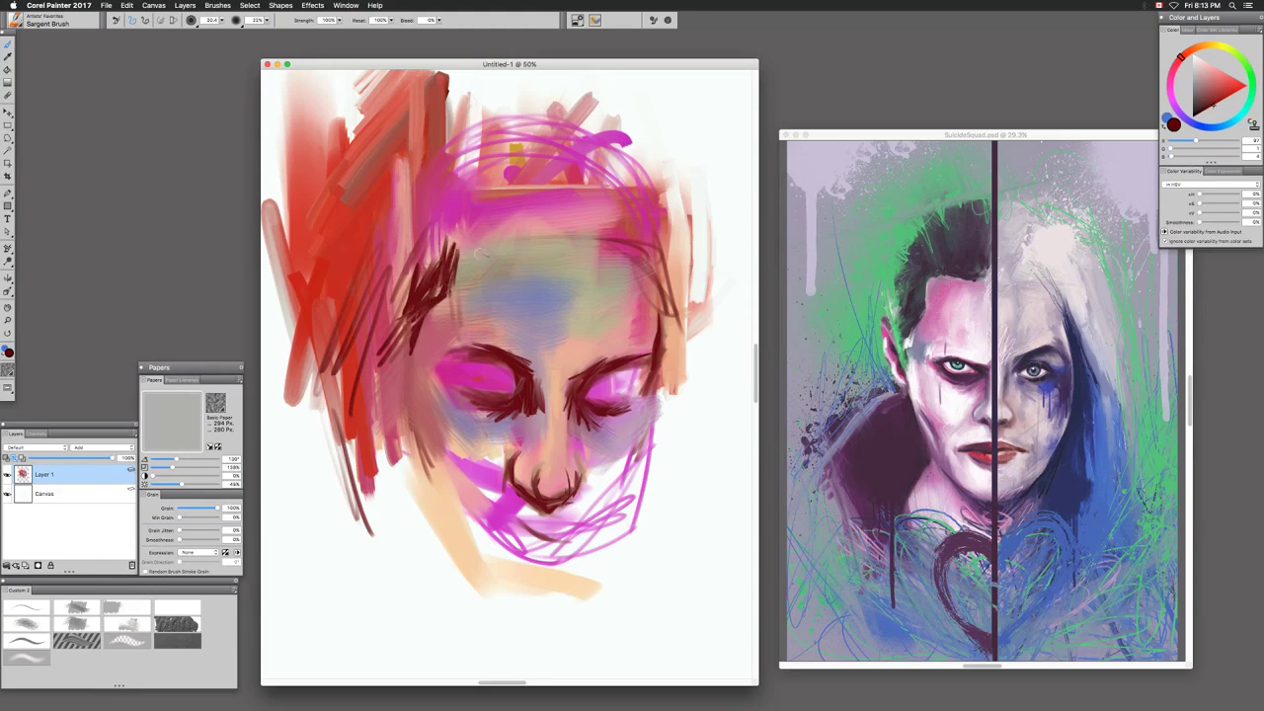
{"action": "left_click_drag", "start_coordinate": [452, 263], "coordinate": [500, 218]}
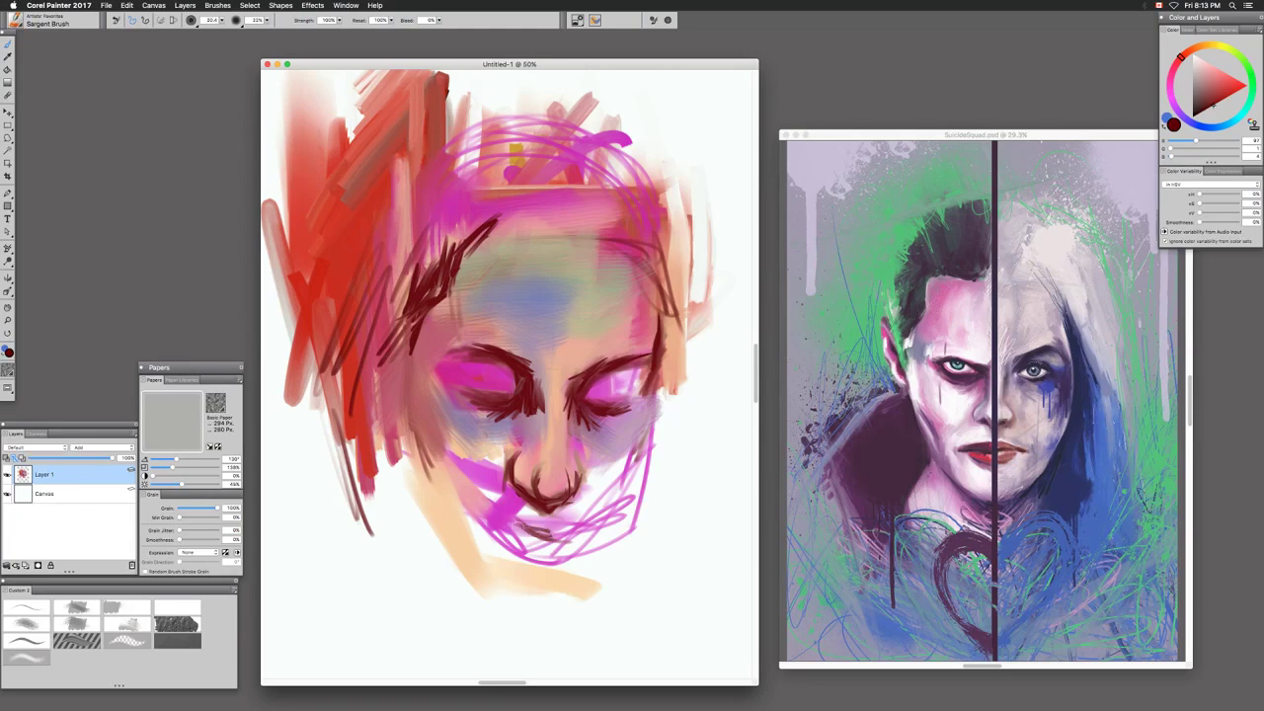
{"action": "mouse_move", "coordinate": [549, 532]}
{"action": "left_mouse_down"}
{"action": "mouse_move", "coordinate": [493, 523]}
{"action": "mouse_move", "coordinate": [571, 535]}
{"action": "mouse_move", "coordinate": [529, 531]}
{"action": "left_mouse_up"}
Outline the jaw in blue from the left cheek around the chin and up to the right cheek
{"action": "key", "text": "shift+x"}
{"action": "mouse_move", "coordinate": [416, 391]}
{"action": "left_mouse_down"}
{"action": "mouse_move", "coordinate": [451, 423]}
{"action": "mouse_move", "coordinate": [423, 432]}
{"action": "mouse_move", "coordinate": [426, 460]}
{"action": "mouse_move", "coordinate": [424, 400]}
{"action": "mouse_move", "coordinate": [446, 446]}
{"action": "mouse_move", "coordinate": [426, 415]}
{"action": "mouse_move", "coordinate": [418, 430]}
{"action": "mouse_move", "coordinate": [460, 488]}
{"action": "mouse_move", "coordinate": [454, 474]}
{"action": "mouse_move", "coordinate": [472, 539]}
{"action": "left_mouse_up"}
{"action": "mouse_move", "coordinate": [428, 499]}
{"action": "left_mouse_down"}
{"action": "mouse_move", "coordinate": [474, 573]}
{"action": "mouse_move", "coordinate": [476, 551]}
{"action": "mouse_move", "coordinate": [524, 592]}
{"action": "left_mouse_up"}
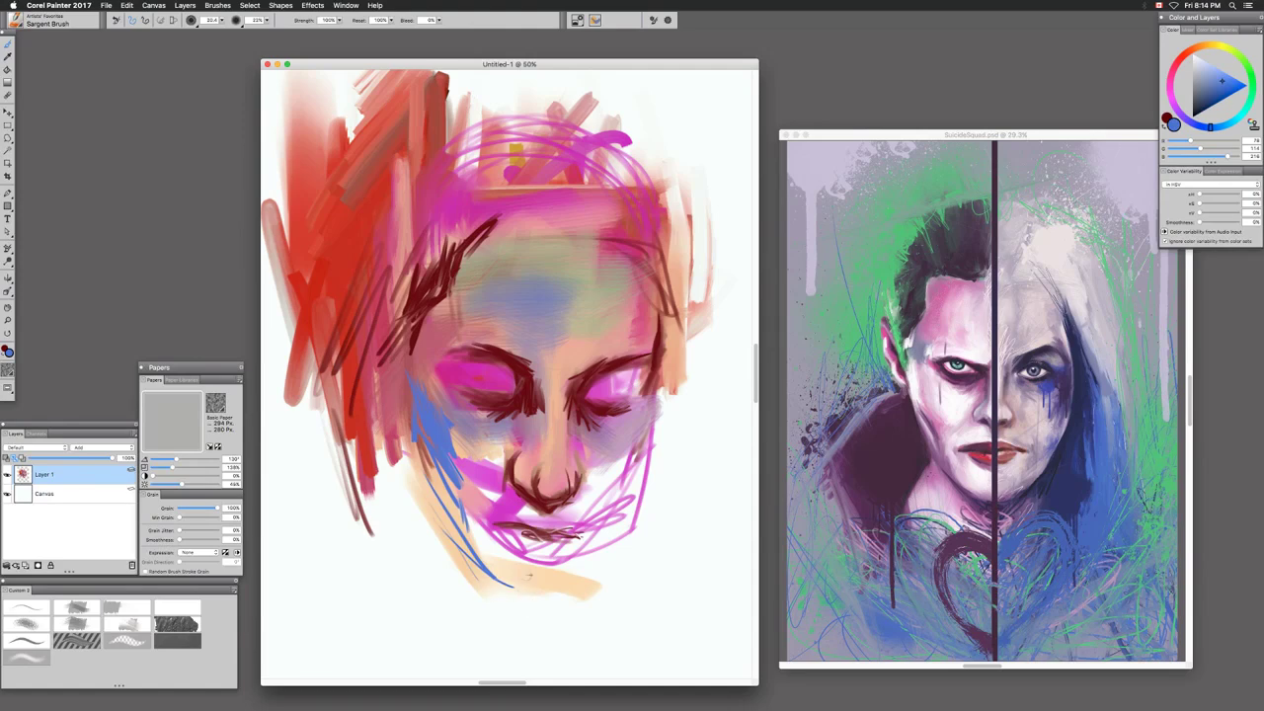
{"action": "mouse_move", "coordinate": [529, 586]}
{"action": "left_mouse_down"}
{"action": "mouse_move", "coordinate": [592, 568]}
{"action": "mouse_move", "coordinate": [610, 549]}
{"action": "mouse_move", "coordinate": [634, 462]}
{"action": "left_mouse_up"}
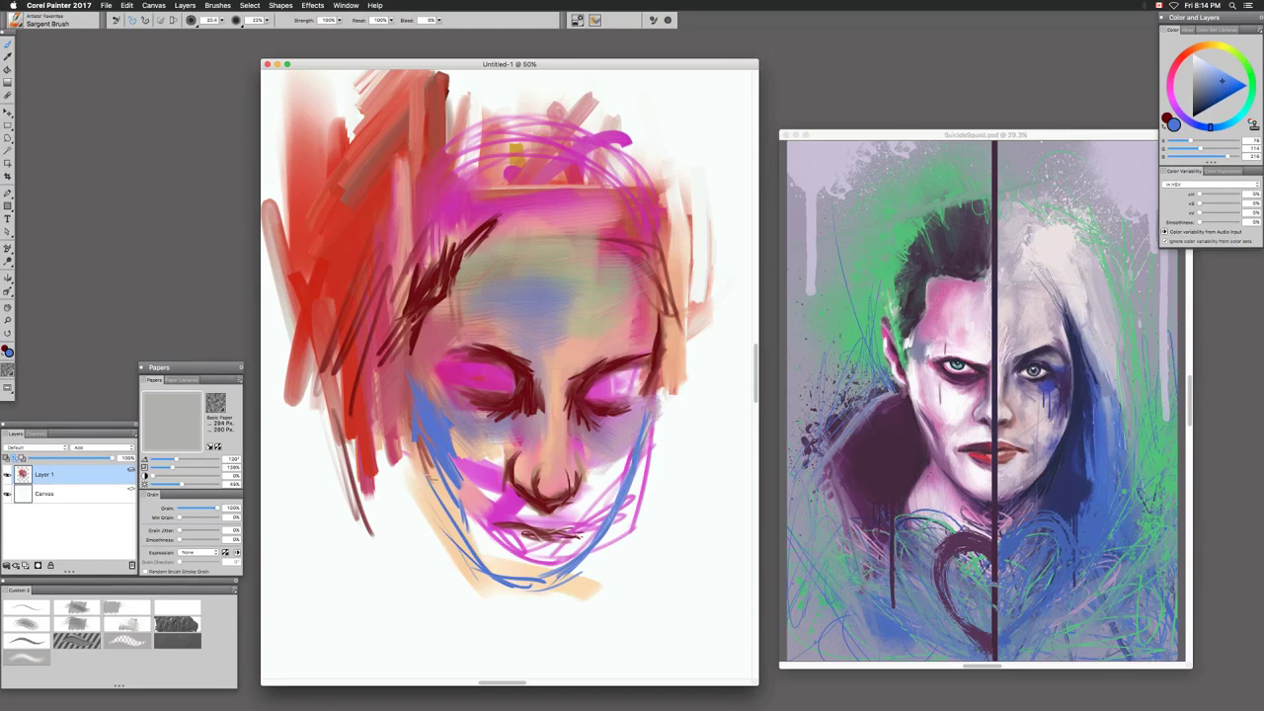
Blend the red background strokes beside the left of the head with the Water Rake brush
{"action": "key", "text": "super+minus"}
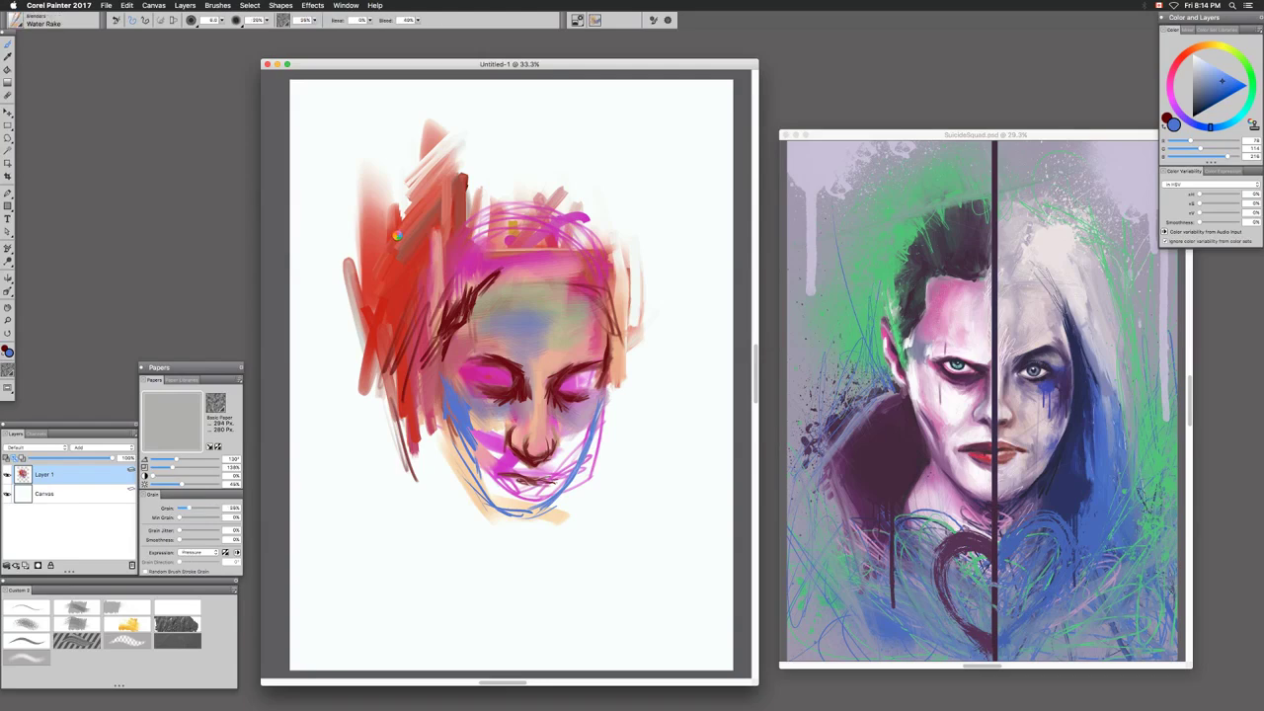
{"action": "left_click_drag", "start_coordinate": [353, 203], "coordinate": [395, 284]}
{"action": "left_click_drag", "start_coordinate": [413, 223], "coordinate": [391, 314]}
{"action": "mouse_move", "coordinate": [350, 259]}
{"action": "left_mouse_down"}
{"action": "mouse_move", "coordinate": [393, 339]}
{"action": "mouse_move", "coordinate": [398, 278]}
{"action": "mouse_move", "coordinate": [423, 357]}
{"action": "left_mouse_up"}
{"action": "left_click_drag", "start_coordinate": [381, 276], "coordinate": [376, 352]}
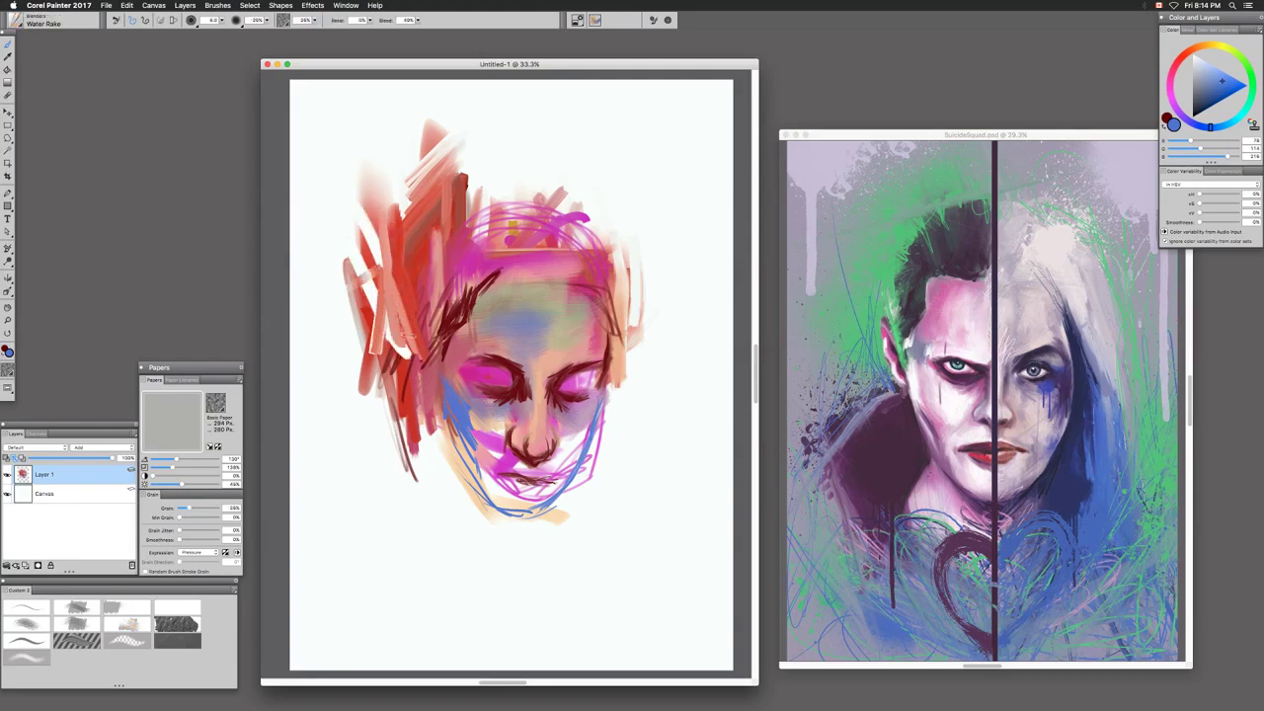
{"action": "left_click_drag", "start_coordinate": [354, 268], "coordinate": [367, 358]}
{"action": "left_click_drag", "start_coordinate": [359, 294], "coordinate": [384, 373]}
{"action": "left_click_drag", "start_coordinate": [389, 312], "coordinate": [406, 393]}
Blend the lower end of the red strokes, the left hairline and the left edge of the jaw with Water Rake
{"action": "mouse_move", "coordinate": [360, 341]}
{"action": "left_mouse_down"}
{"action": "mouse_move", "coordinate": [419, 452]}
{"action": "mouse_move", "coordinate": [476, 498]}
{"action": "left_mouse_up"}
{"action": "left_click_drag", "start_coordinate": [453, 446], "coordinate": [473, 496]}
{"action": "mouse_move", "coordinate": [469, 396]}
{"action": "left_mouse_down"}
{"action": "mouse_move", "coordinate": [472, 422]}
{"action": "mouse_move", "coordinate": [469, 404]}
{"action": "mouse_move", "coordinate": [491, 422]}
{"action": "left_mouse_up"}
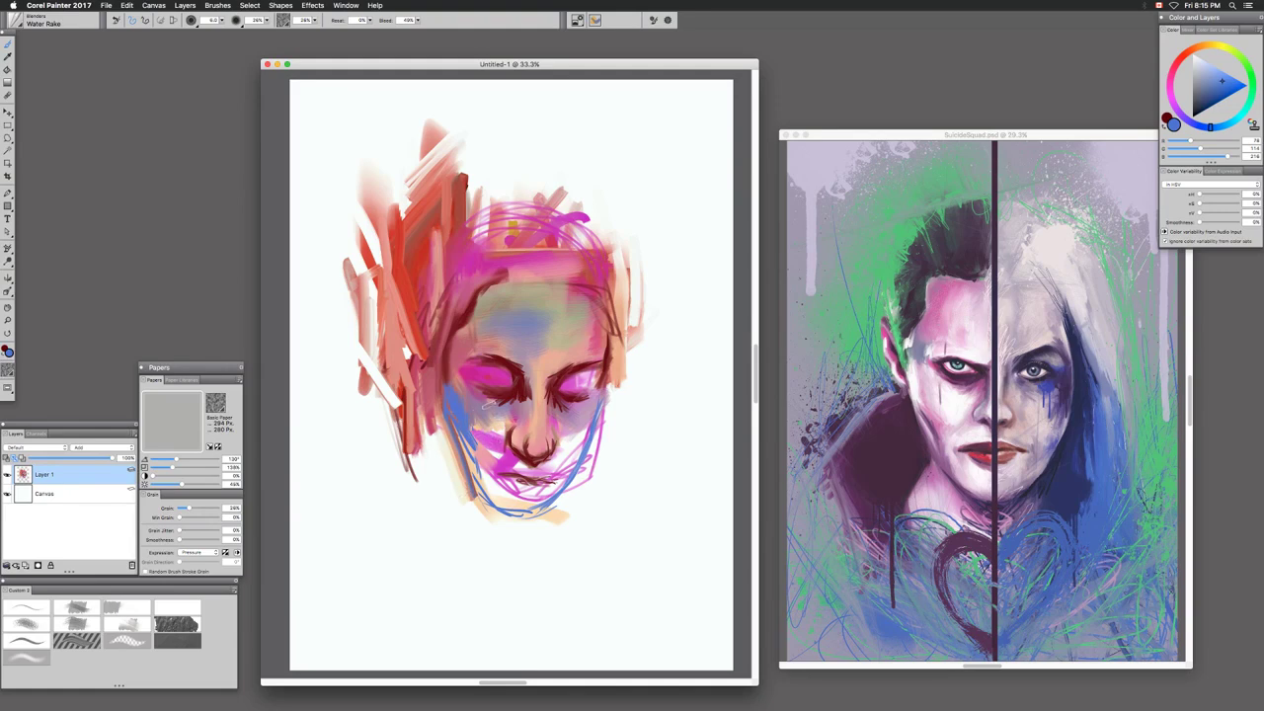
Choose the Wet Oily Palette Knife from the Palette Knives category and smear the magenta strokes on top of the head
{"action": "left_click", "coordinate": [18, 23]}
{"action": "scroll", "coordinate": [85, 170], "scroll_direction": "up", "scroll_amount": 1}
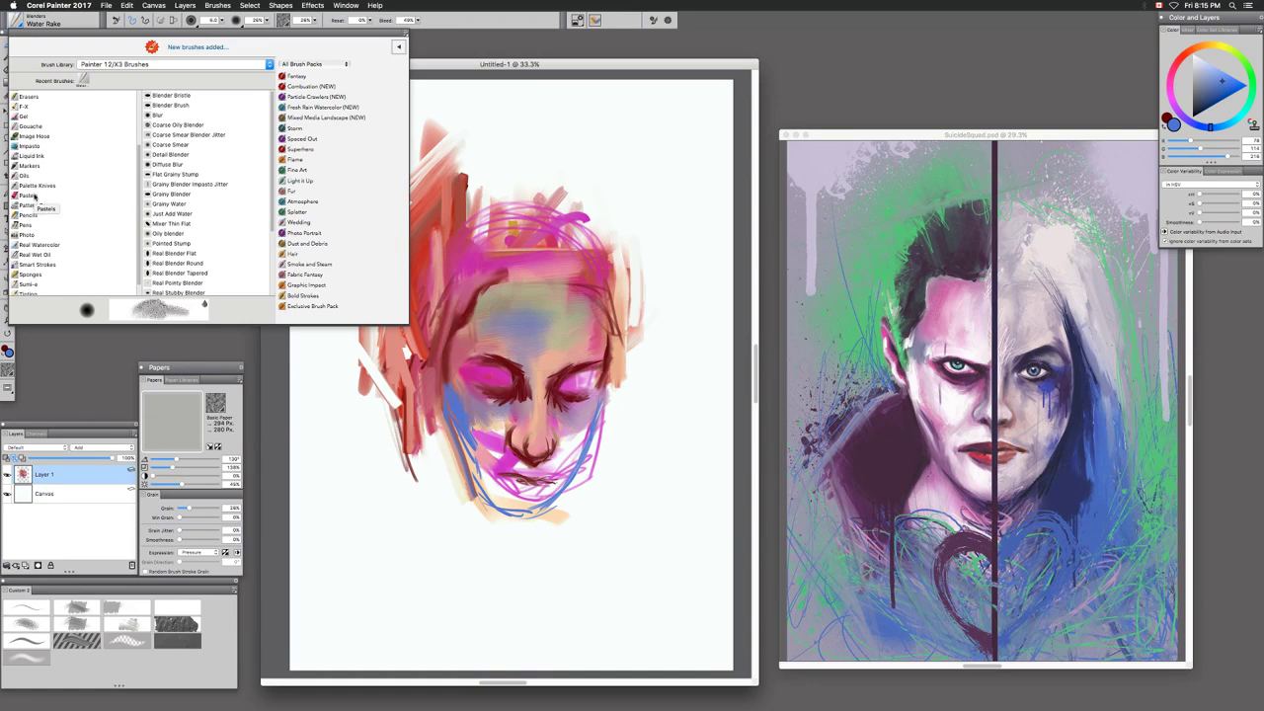
{"action": "left_click", "coordinate": [38, 204]}
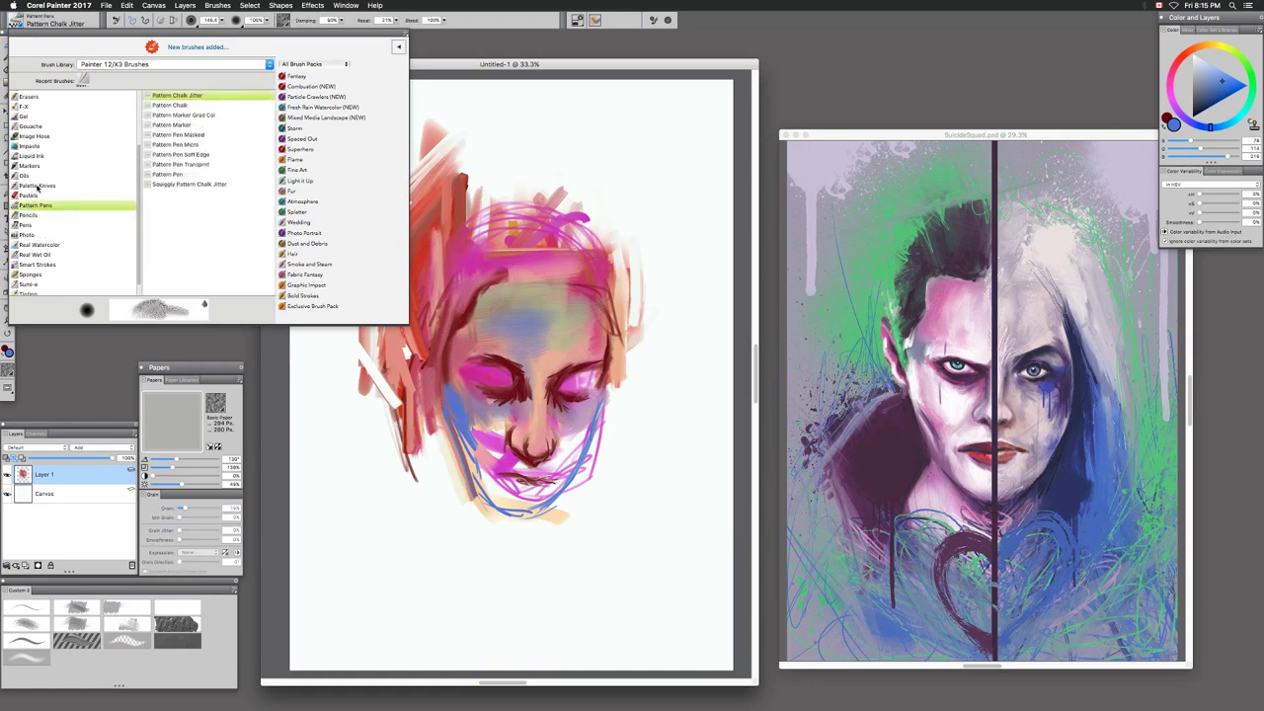
{"action": "left_click", "coordinate": [38, 186]}
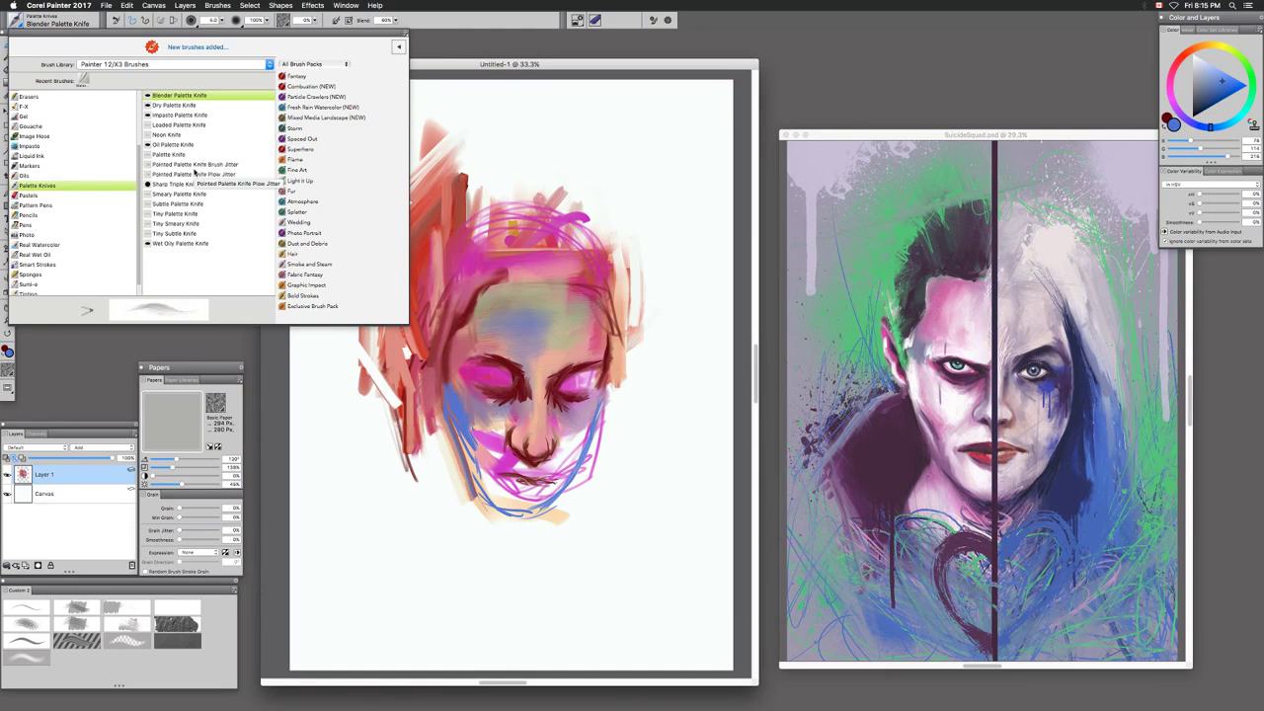
{"action": "left_click", "coordinate": [182, 243]}
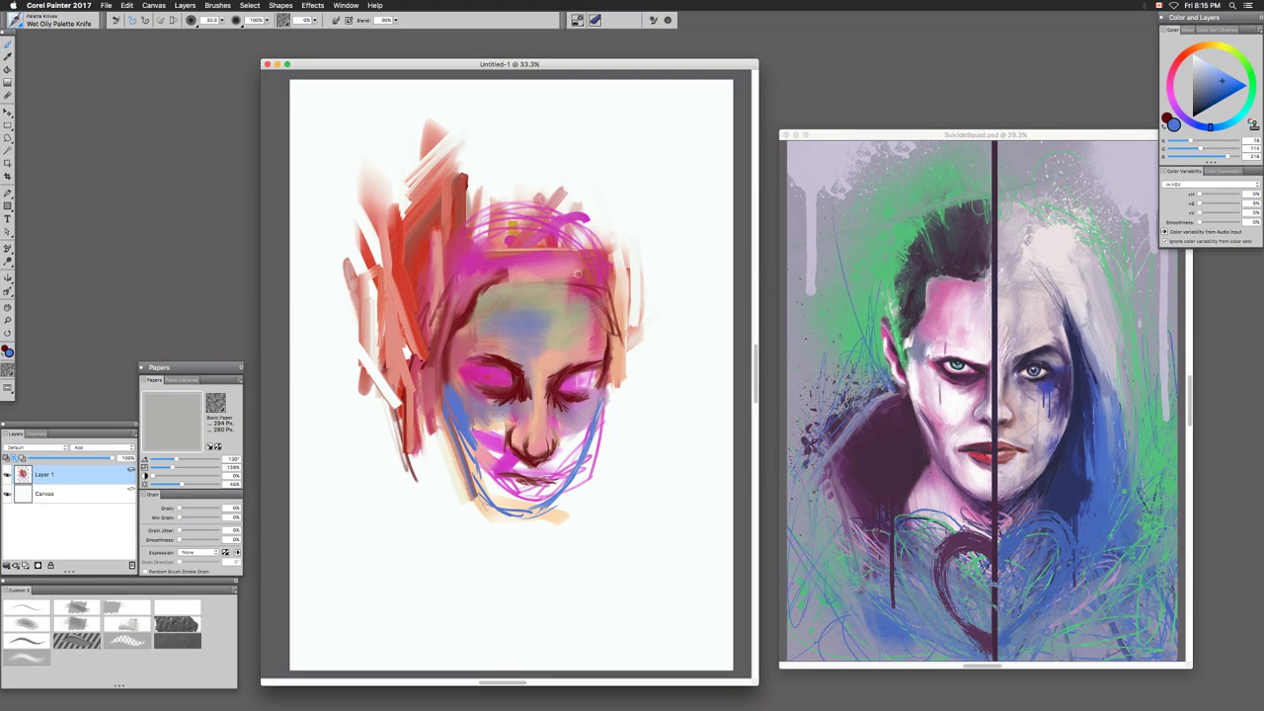
{"action": "left_click_drag", "start_coordinate": [552, 206], "coordinate": [565, 242]}
Paint broad pale orange strokes over the red area, left temple and forehead with the Loaded Palette Knife
{"action": "left_click", "coordinate": [30, 28]}
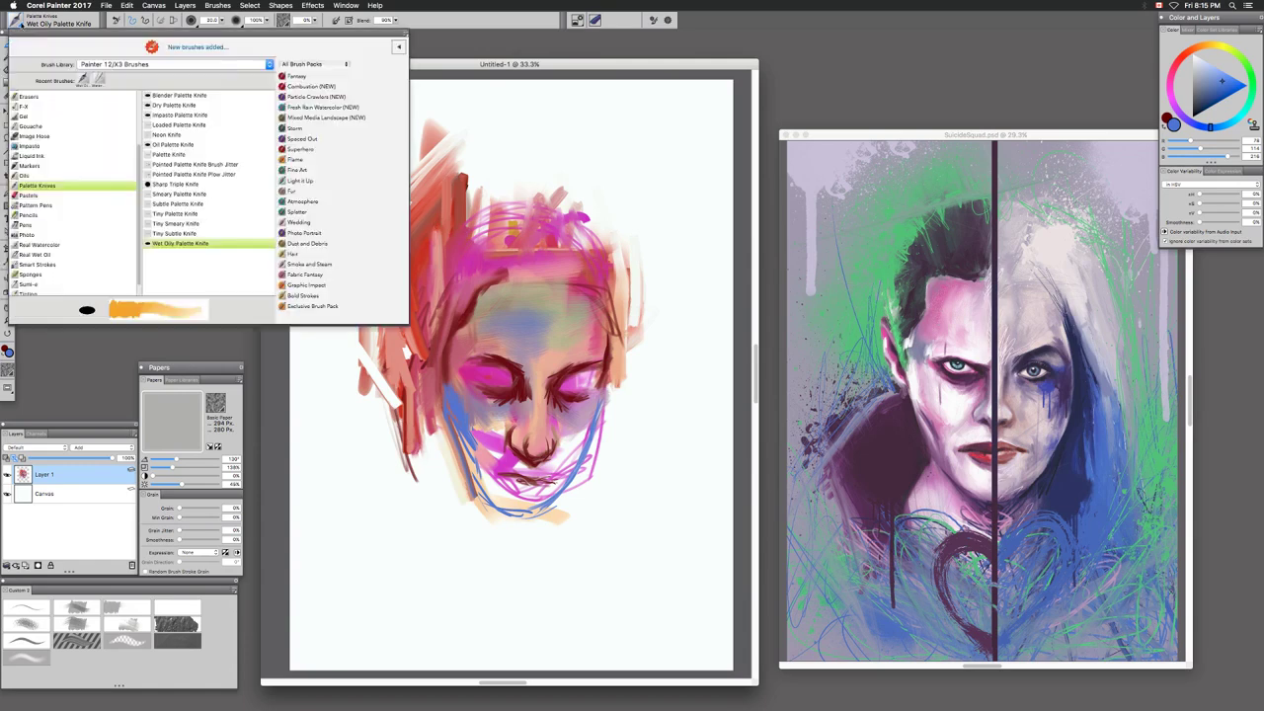
{"action": "left_click", "coordinate": [194, 125]}
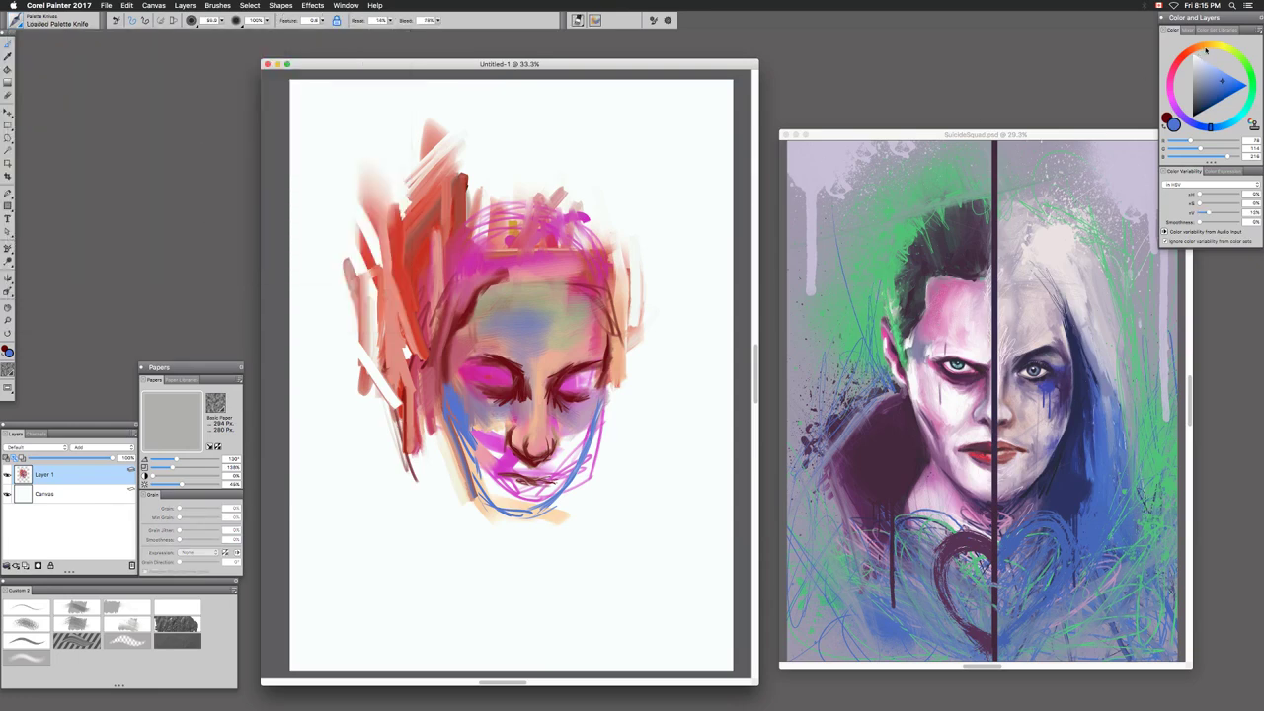
{"action": "left_click", "coordinate": [1205, 47]}
{"action": "left_click", "coordinate": [1219, 72]}
{"action": "mouse_move", "coordinate": [379, 183]}
{"action": "left_mouse_down"}
{"action": "mouse_move", "coordinate": [385, 334]}
{"action": "mouse_move", "coordinate": [419, 400]}
{"action": "mouse_move", "coordinate": [441, 298]}
{"action": "mouse_move", "coordinate": [460, 357]}
{"action": "mouse_move", "coordinate": [474, 308]}
{"action": "mouse_move", "coordinate": [460, 249]}
{"action": "mouse_move", "coordinate": [482, 235]}
{"action": "left_mouse_up"}
{"action": "mouse_move", "coordinate": [493, 282]}
{"action": "left_mouse_down"}
{"action": "mouse_move", "coordinate": [496, 334]}
{"action": "mouse_move", "coordinate": [500, 298]}
{"action": "mouse_move", "coordinate": [514, 342]}
{"action": "mouse_move", "coordinate": [533, 349]}
{"action": "mouse_move", "coordinate": [507, 356]}
{"action": "mouse_move", "coordinate": [536, 368]}
{"action": "mouse_move", "coordinate": [547, 304]}
{"action": "mouse_move", "coordinate": [569, 348]}
{"action": "mouse_move", "coordinate": [536, 304]}
{"action": "mouse_move", "coordinate": [580, 342]}
{"action": "left_mouse_up"}
{"action": "left_click_drag", "start_coordinate": [587, 298], "coordinate": [586, 341]}
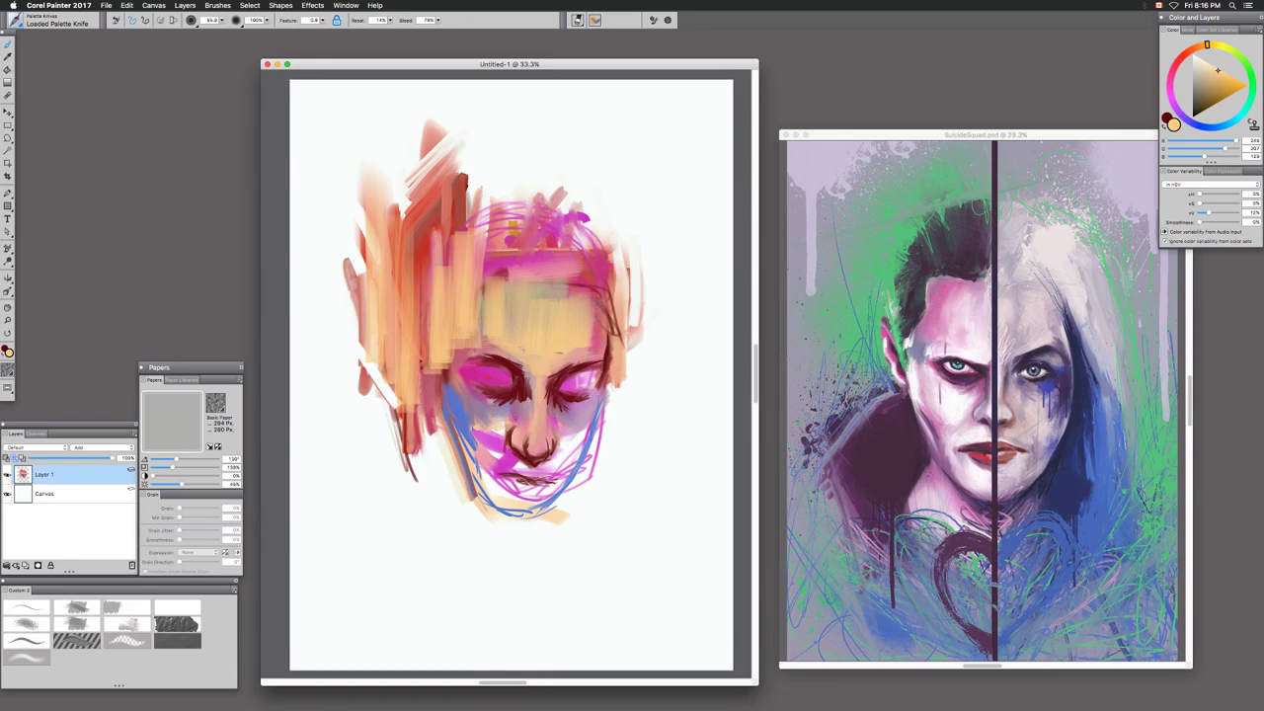
{"action": "mouse_move", "coordinate": [538, 294]}
{"action": "left_mouse_down"}
{"action": "mouse_move", "coordinate": [579, 294]}
{"action": "mouse_move", "coordinate": [541, 285]}
{"action": "mouse_move", "coordinate": [536, 310]}
{"action": "left_mouse_up"}
{"action": "left_click_drag", "start_coordinate": [565, 279], "coordinate": [558, 301]}
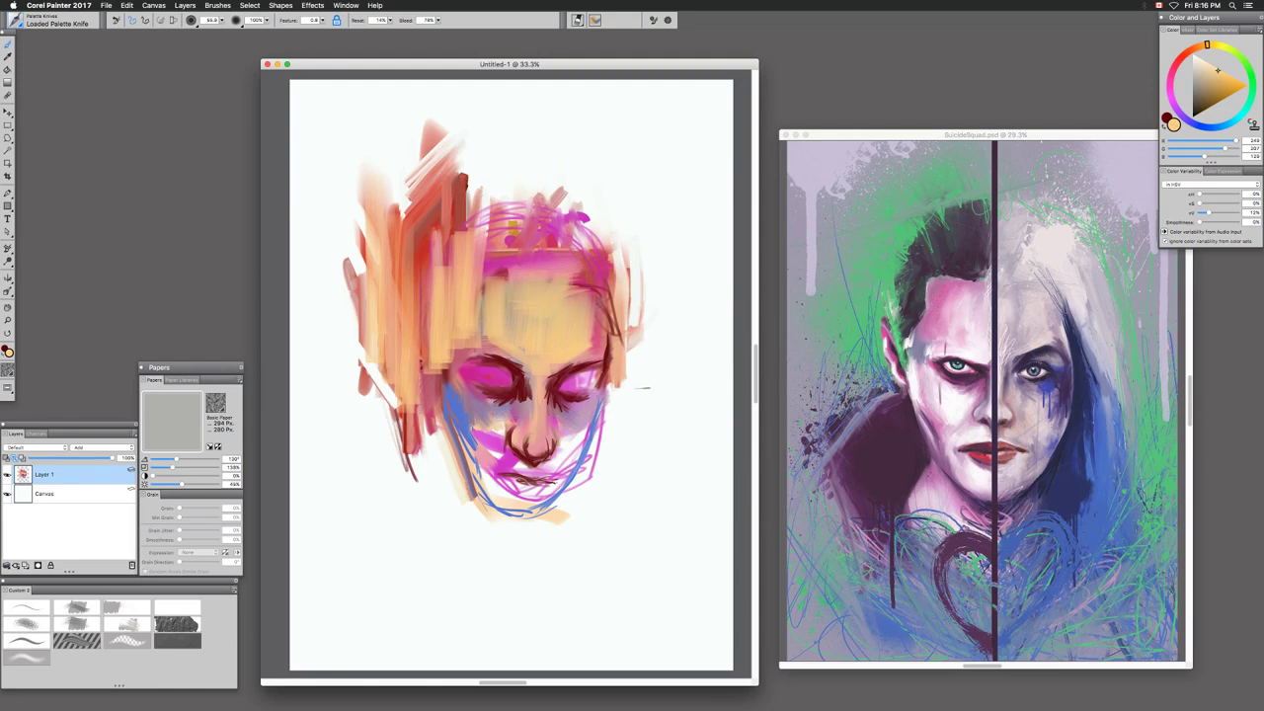
Cover the cheeks and chin with pale orange and block in the background right of the face
{"action": "mouse_move", "coordinate": [458, 395]}
{"action": "left_mouse_down"}
{"action": "mouse_move", "coordinate": [474, 415]}
{"action": "mouse_move", "coordinate": [462, 395]}
{"action": "mouse_move", "coordinate": [486, 407]}
{"action": "mouse_move", "coordinate": [504, 398]}
{"action": "mouse_move", "coordinate": [496, 435]}
{"action": "left_mouse_up"}
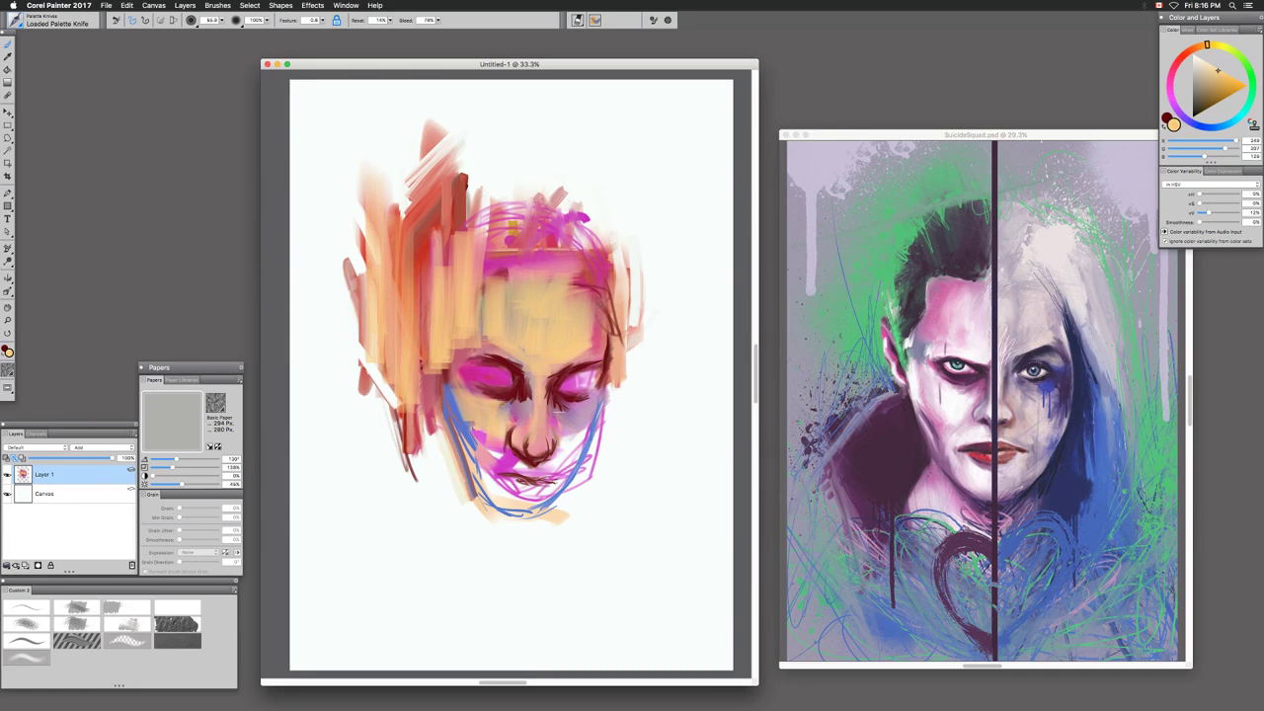
{"action": "mouse_move", "coordinate": [570, 415]}
{"action": "left_mouse_down"}
{"action": "mouse_move", "coordinate": [593, 428]}
{"action": "mouse_move", "coordinate": [566, 447]}
{"action": "mouse_move", "coordinate": [565, 470]}
{"action": "mouse_move", "coordinate": [498, 484]}
{"action": "mouse_move", "coordinate": [500, 499]}
{"action": "mouse_move", "coordinate": [524, 501]}
{"action": "mouse_move", "coordinate": [506, 538]}
{"action": "left_mouse_up"}
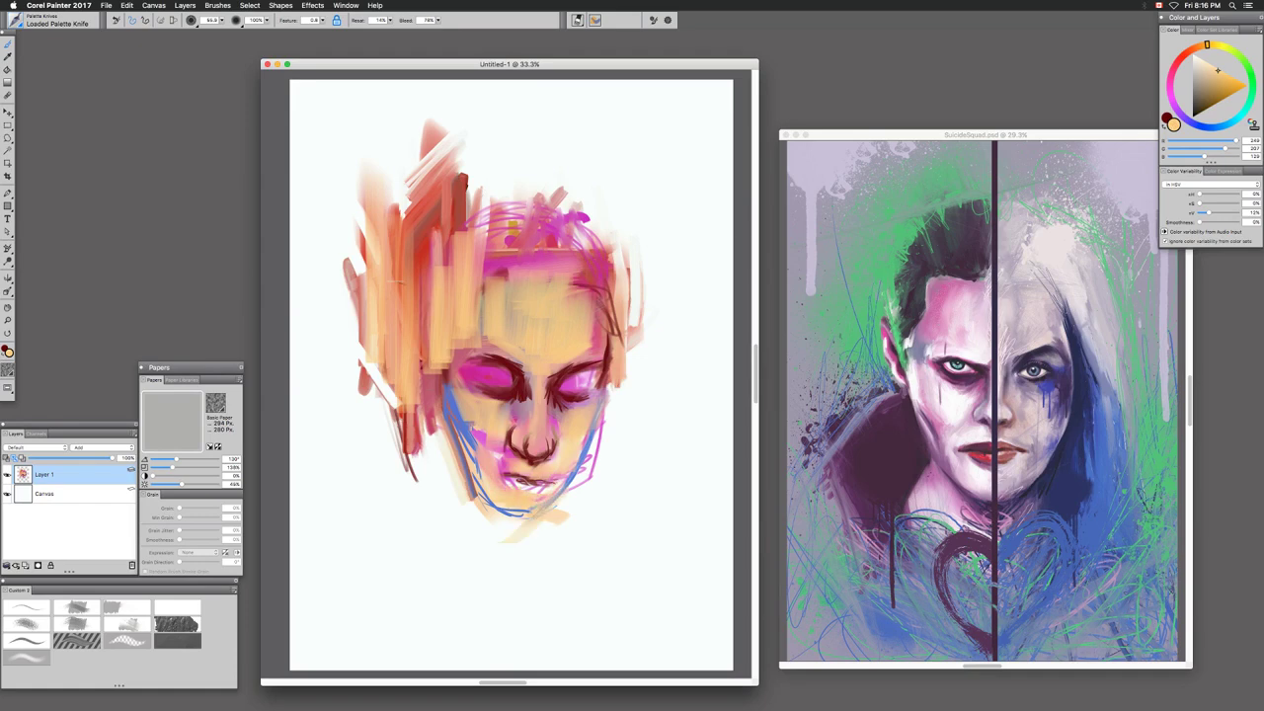
{"action": "mouse_move", "coordinate": [614, 365]}
{"action": "left_mouse_down"}
{"action": "mouse_move", "coordinate": [656, 296]}
{"action": "mouse_move", "coordinate": [679, 326]}
{"action": "left_mouse_up"}
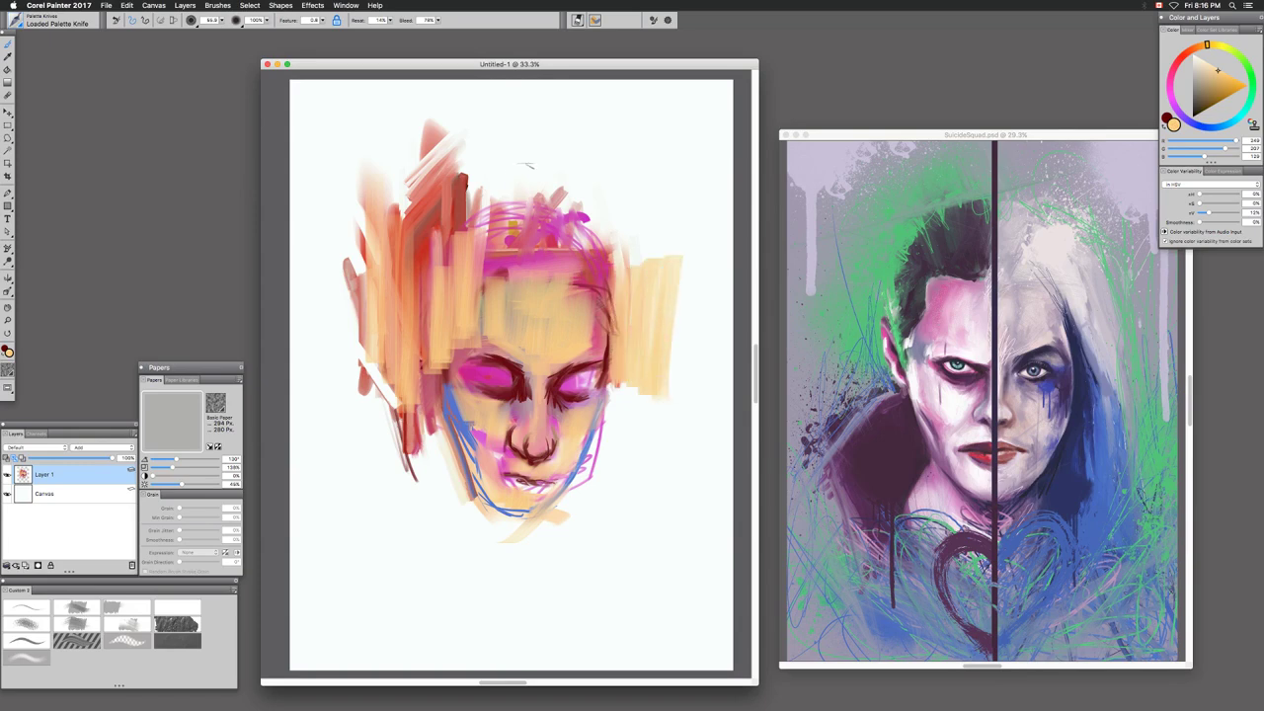
Sweep pale orange strokes across the crown, the upper right of the head and the areas beside both cheeks
{"action": "mouse_move", "coordinate": [545, 185]}
{"action": "left_mouse_down"}
{"action": "mouse_move", "coordinate": [438, 252]}
{"action": "mouse_move", "coordinate": [477, 272]}
{"action": "left_mouse_up"}
{"action": "left_click_drag", "start_coordinate": [598, 233], "coordinate": [594, 296]}
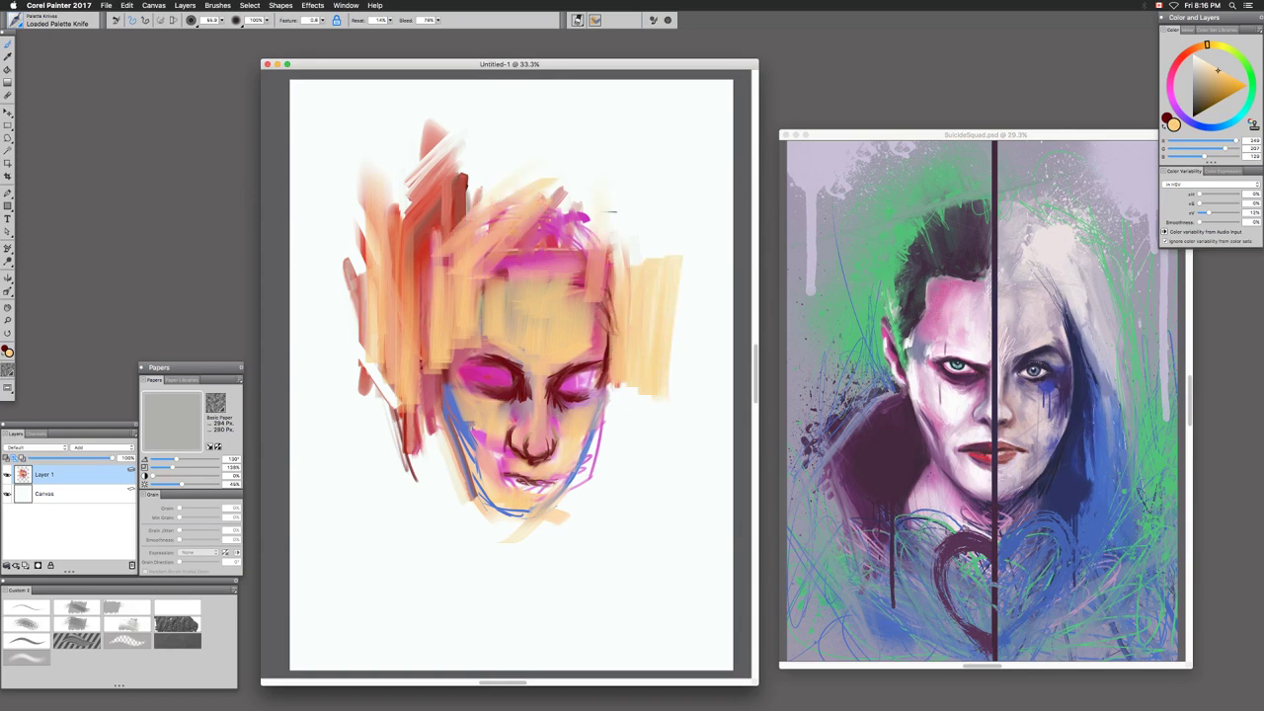
{"action": "mouse_move", "coordinate": [611, 193]}
{"action": "left_mouse_down"}
{"action": "mouse_move", "coordinate": [634, 240]}
{"action": "mouse_move", "coordinate": [631, 297]}
{"action": "left_mouse_up"}
{"action": "left_click_drag", "start_coordinate": [585, 254], "coordinate": [608, 308]}
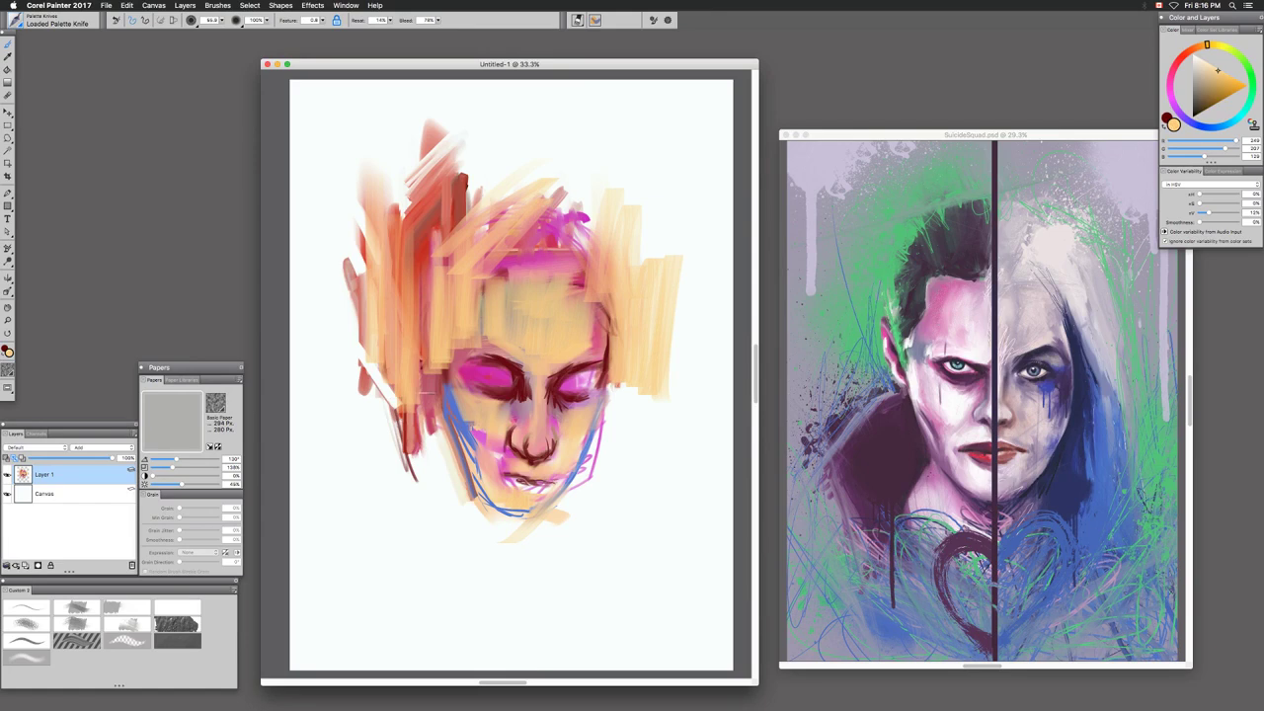
{"action": "mouse_move", "coordinate": [428, 356]}
{"action": "left_mouse_down"}
{"action": "mouse_move", "coordinate": [428, 435]}
{"action": "mouse_move", "coordinate": [443, 399]}
{"action": "left_mouse_up"}
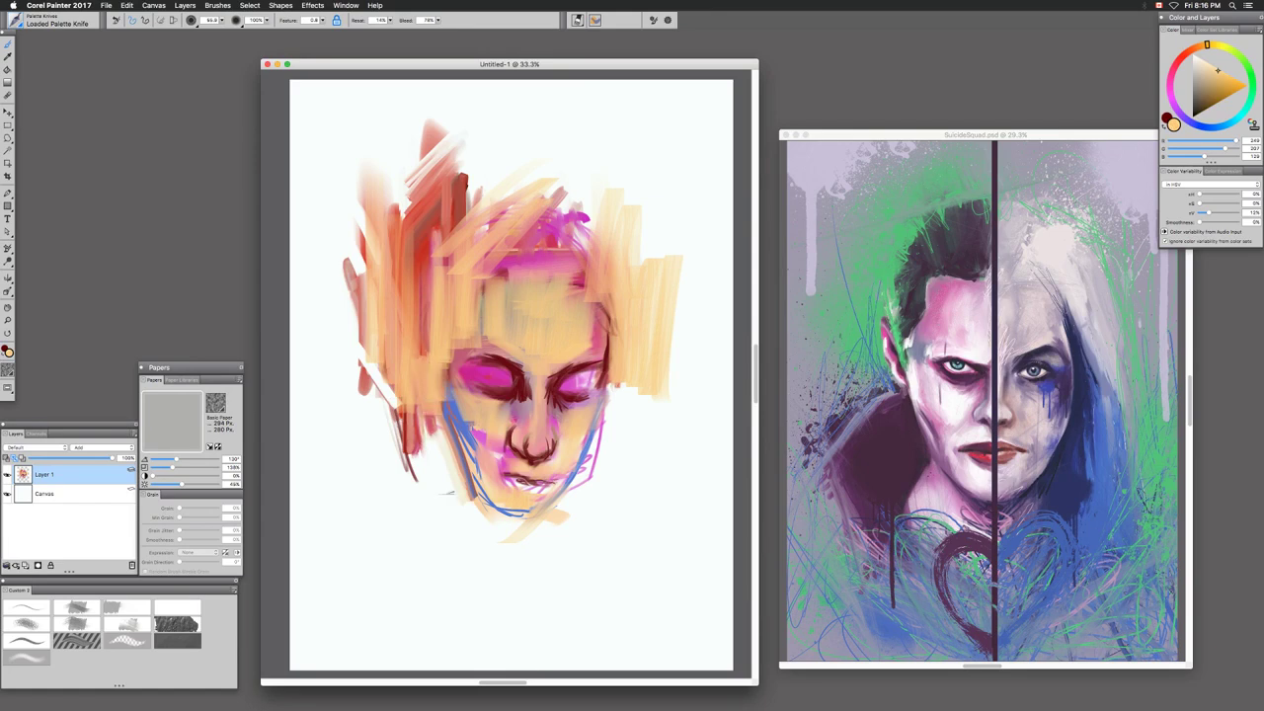
{"action": "left_click_drag", "start_coordinate": [618, 387], "coordinate": [620, 411]}
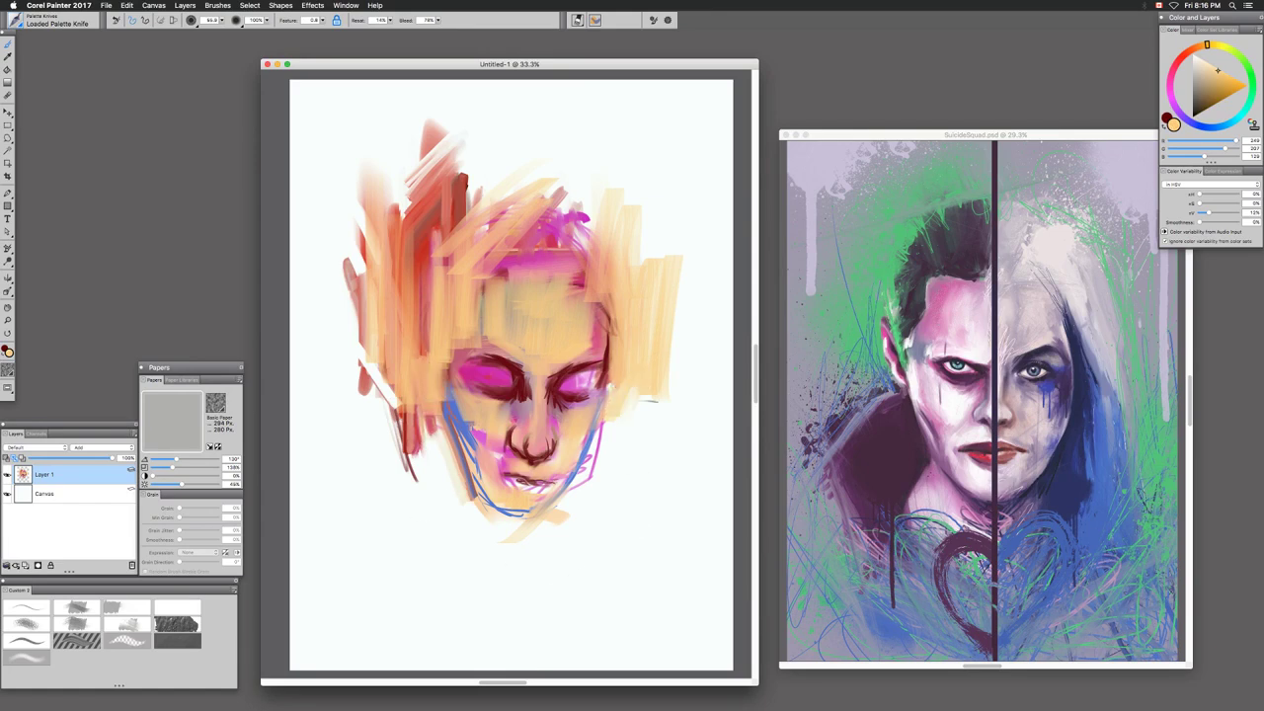
Swap to dark red and add blocky strokes at the hairline above the left brow and around the left eye
{"action": "key", "text": "shift+x"}
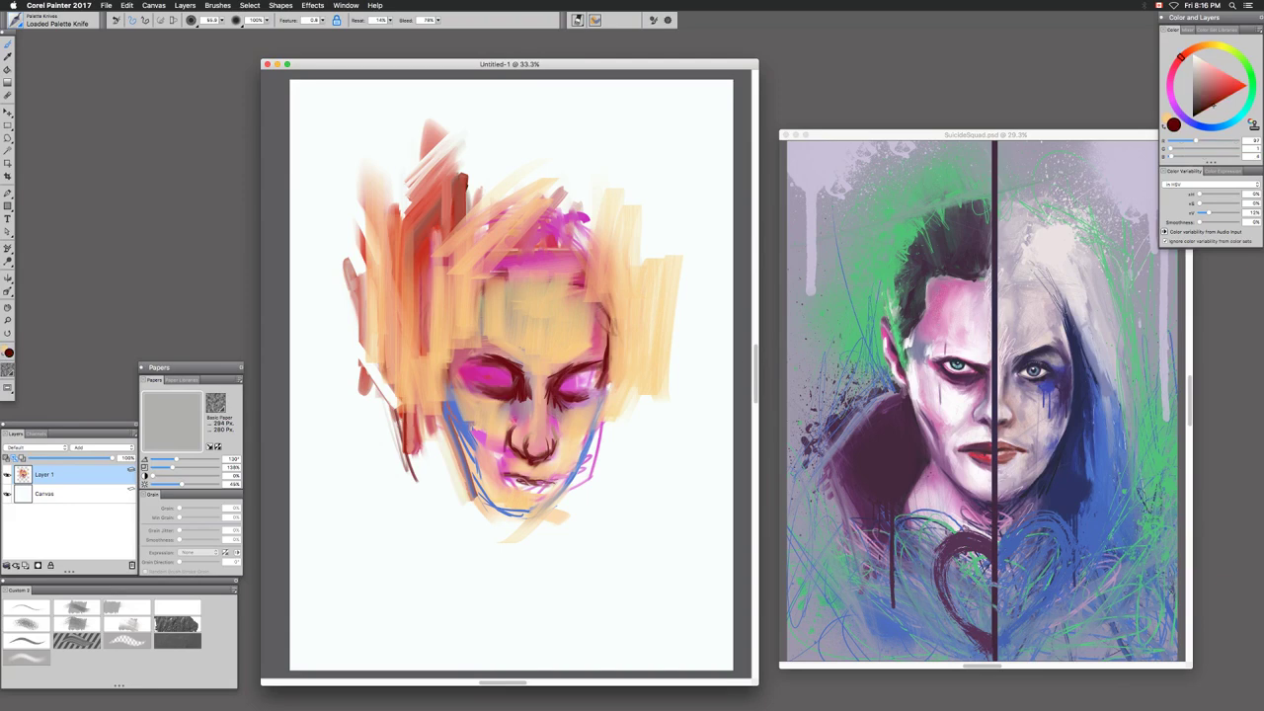
{"action": "left_click_drag", "start_coordinate": [489, 266], "coordinate": [455, 296]}
{"action": "mouse_move", "coordinate": [518, 249]}
{"action": "left_mouse_down"}
{"action": "mouse_move", "coordinate": [472, 284]}
{"action": "mouse_move", "coordinate": [481, 288]}
{"action": "left_mouse_up"}
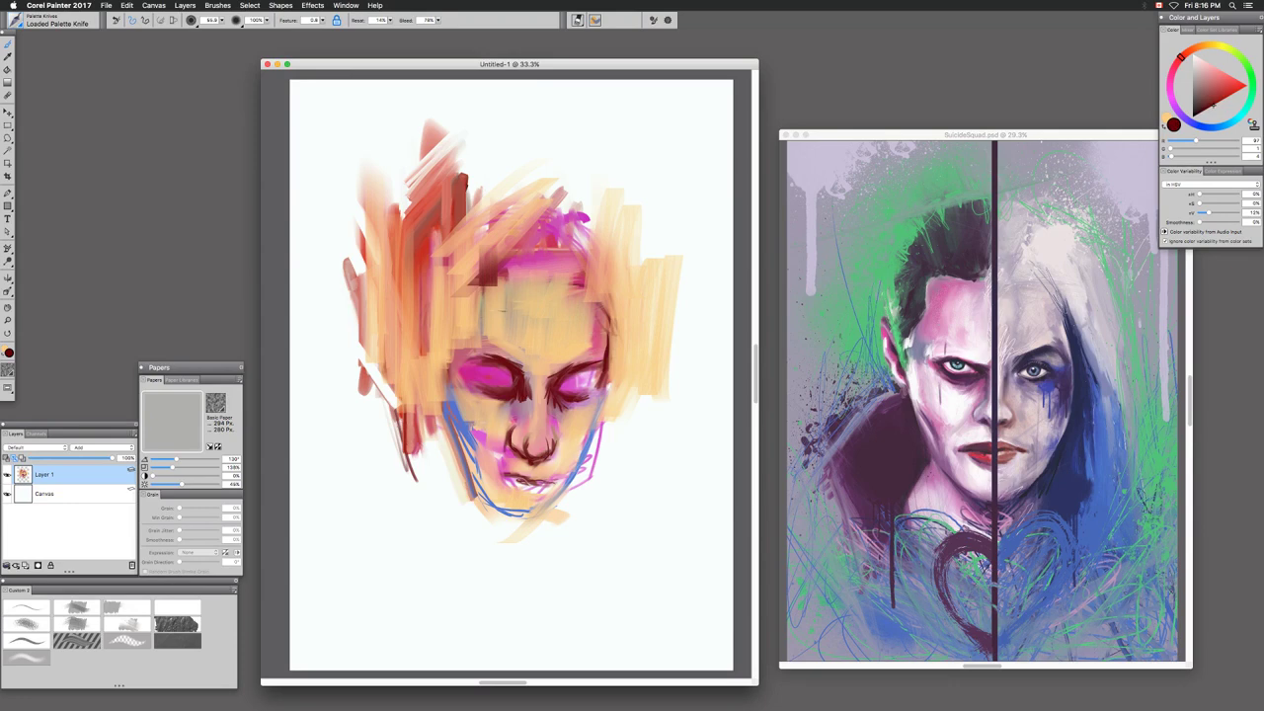
{"action": "left_click_drag", "start_coordinate": [505, 250], "coordinate": [508, 293]}
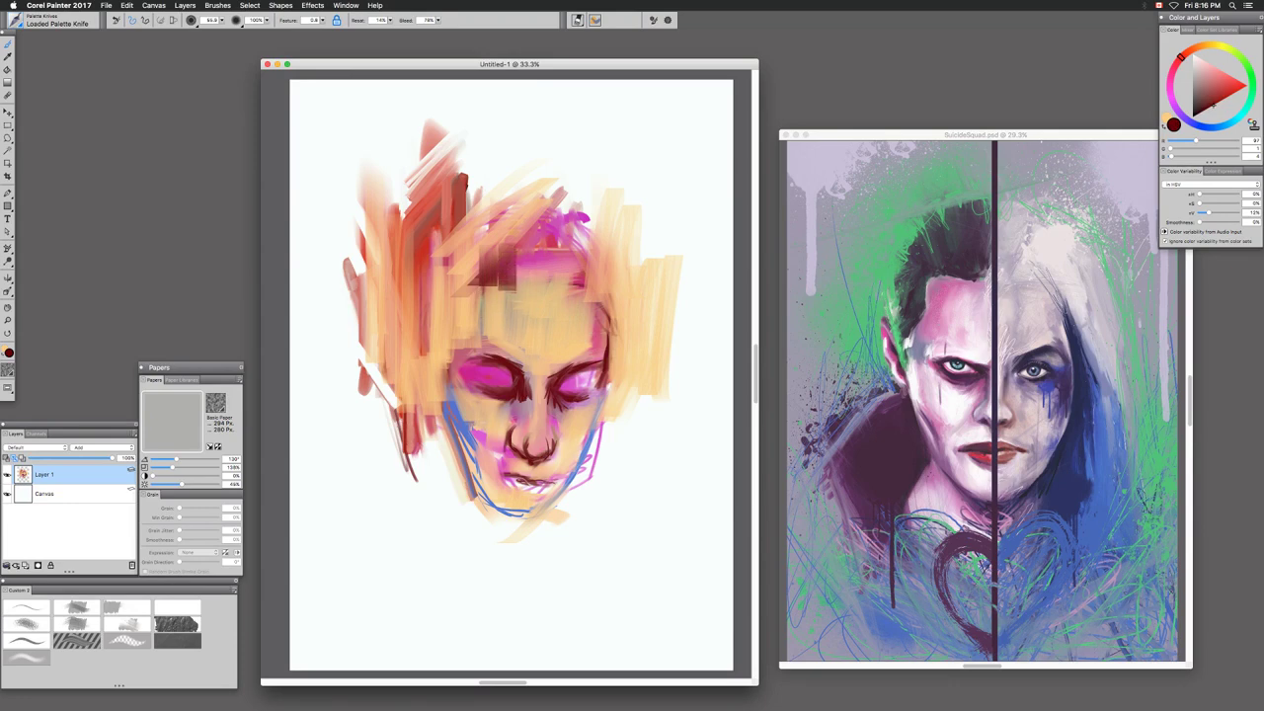
{"action": "left_click_drag", "start_coordinate": [524, 239], "coordinate": [525, 290]}
{"action": "mouse_move", "coordinate": [501, 357]}
{"action": "left_mouse_down"}
{"action": "mouse_move", "coordinate": [515, 403]}
{"action": "mouse_move", "coordinate": [529, 383]}
{"action": "mouse_move", "coordinate": [530, 400]}
{"action": "mouse_move", "coordinate": [569, 402]}
{"action": "mouse_move", "coordinate": [500, 358]}
{"action": "left_mouse_up"}
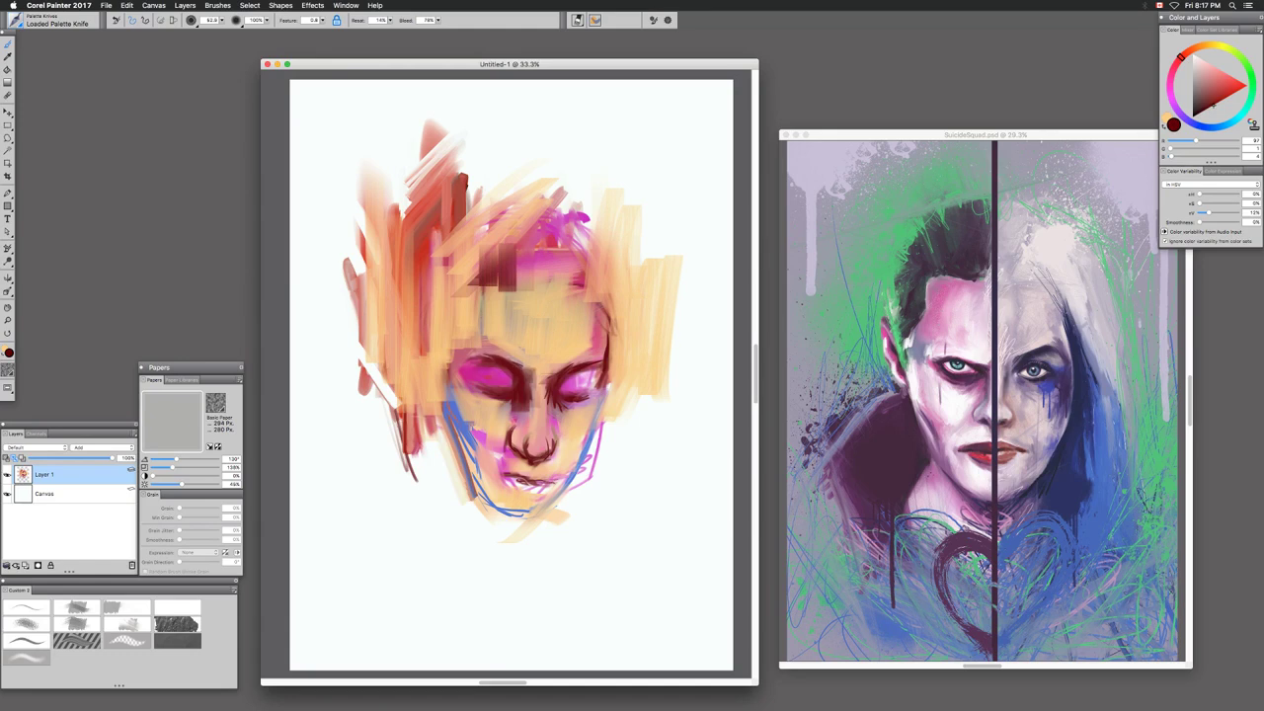
Swap back to pale orange and lighten both closed eyelids
{"action": "key", "text": "shift+s"}
{"action": "mouse_move", "coordinate": [482, 364]}
{"action": "left_mouse_down"}
{"action": "mouse_move", "coordinate": [500, 365]}
{"action": "mouse_move", "coordinate": [493, 378]}
{"action": "mouse_move", "coordinate": [513, 388]}
{"action": "mouse_move", "coordinate": [496, 388]}
{"action": "mouse_move", "coordinate": [517, 375]}
{"action": "left_mouse_up"}
{"action": "left_click_drag", "start_coordinate": [496, 385], "coordinate": [510, 387]}
{"action": "left_click_drag", "start_coordinate": [492, 392], "coordinate": [583, 382]}
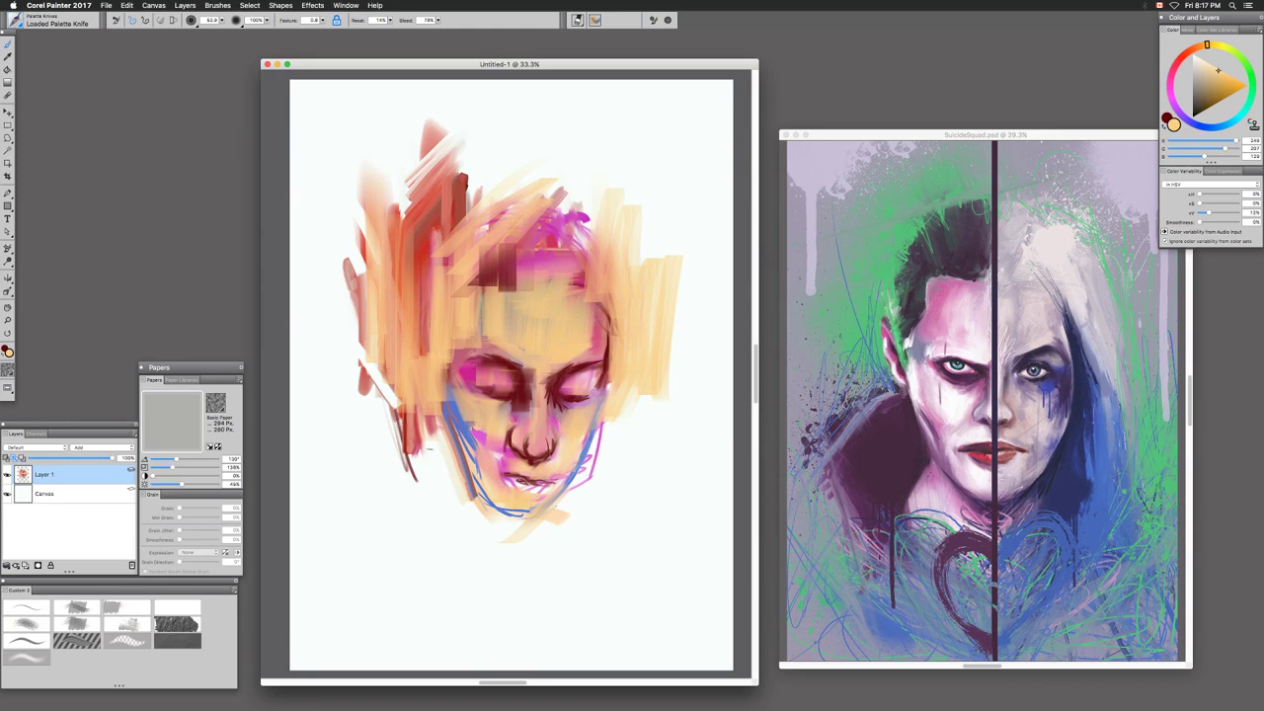
Soften the blue and magenta jaw outline with pale orange strokes and extend them outside both cheeks
{"action": "left_click_drag", "start_coordinate": [448, 404], "coordinate": [474, 505]}
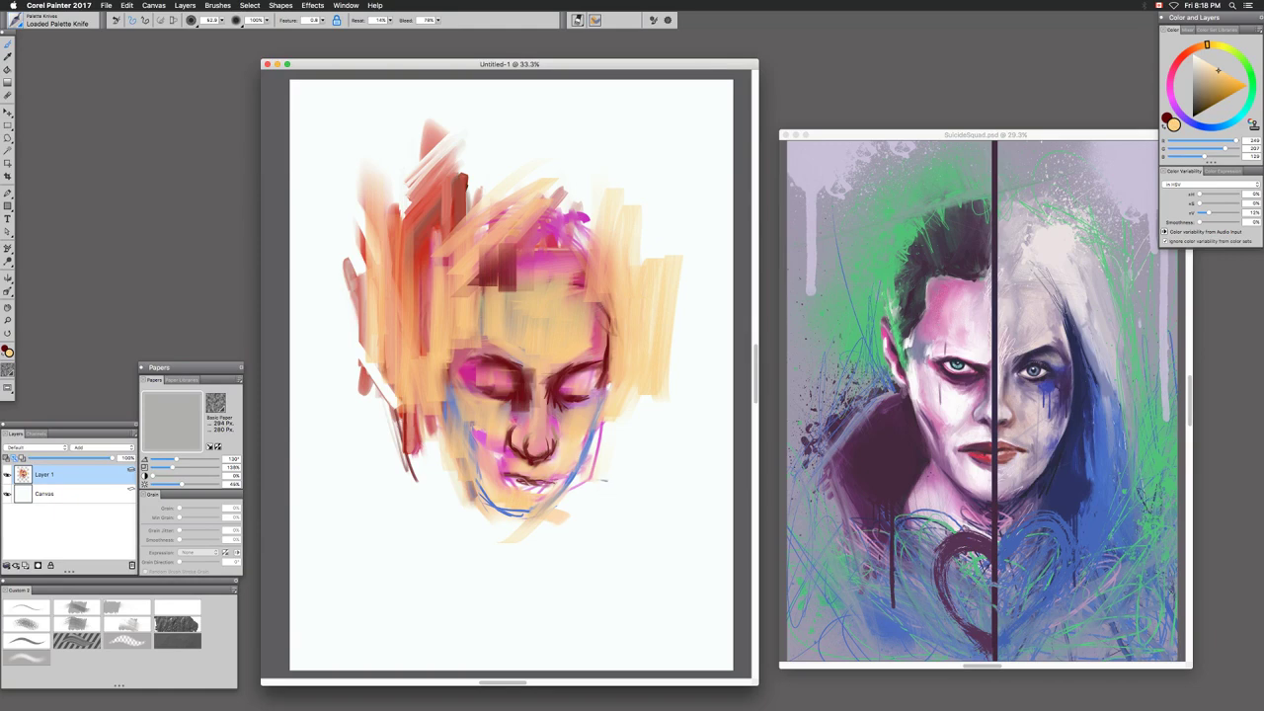
{"action": "left_click_drag", "start_coordinate": [632, 466], "coordinate": [626, 487]}
{"action": "left_click_drag", "start_coordinate": [618, 431], "coordinate": [612, 468]}
{"action": "mouse_move", "coordinate": [606, 442]}
{"action": "left_mouse_down"}
{"action": "mouse_move", "coordinate": [597, 487]}
{"action": "mouse_move", "coordinate": [565, 501]}
{"action": "mouse_move", "coordinate": [540, 488]}
{"action": "mouse_move", "coordinate": [553, 484]}
{"action": "mouse_move", "coordinate": [508, 519]}
{"action": "mouse_move", "coordinate": [478, 484]}
{"action": "mouse_move", "coordinate": [502, 529]}
{"action": "left_mouse_up"}
{"action": "mouse_move", "coordinate": [407, 415]}
{"action": "left_mouse_down"}
{"action": "mouse_move", "coordinate": [411, 458]}
{"action": "mouse_move", "coordinate": [441, 496]}
{"action": "mouse_move", "coordinate": [399, 444]}
{"action": "left_mouse_up"}
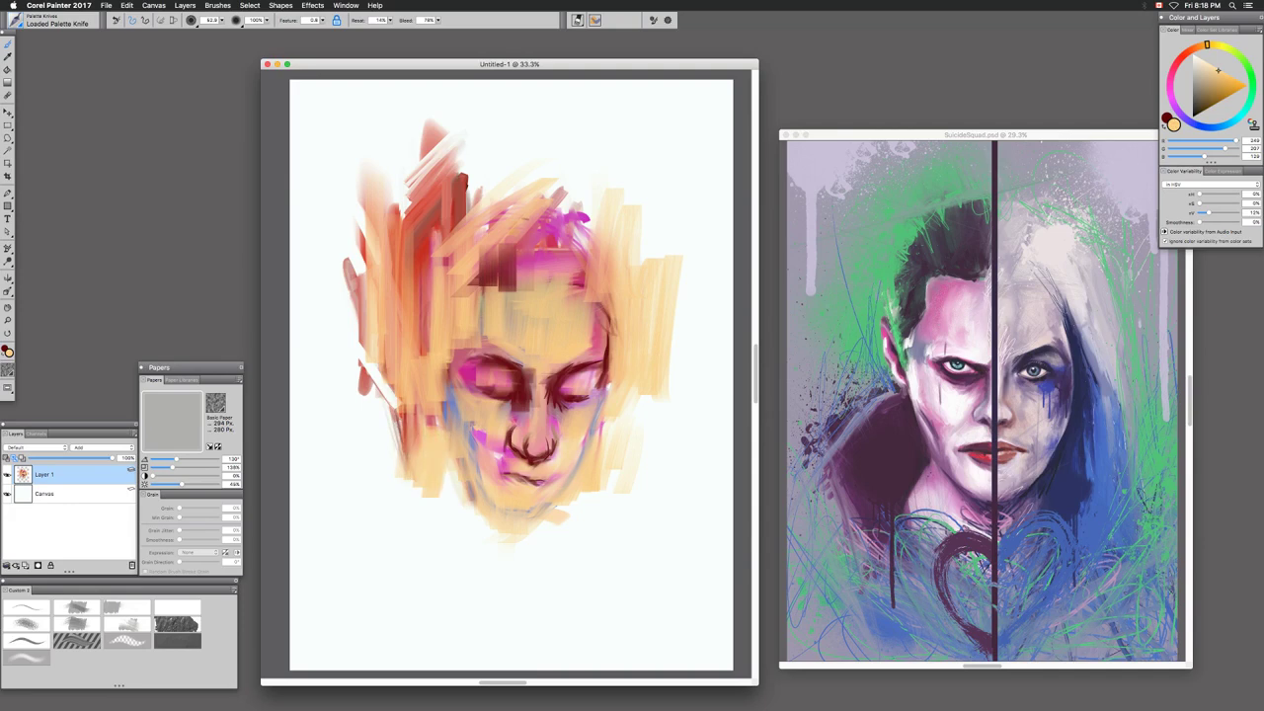
Add pale orange strokes over the top of the head, the lower-left background and the red area at upper left
{"action": "left_click_drag", "start_coordinate": [527, 233], "coordinate": [509, 278]}
{"action": "left_click_drag", "start_coordinate": [553, 216], "coordinate": [521, 282]}
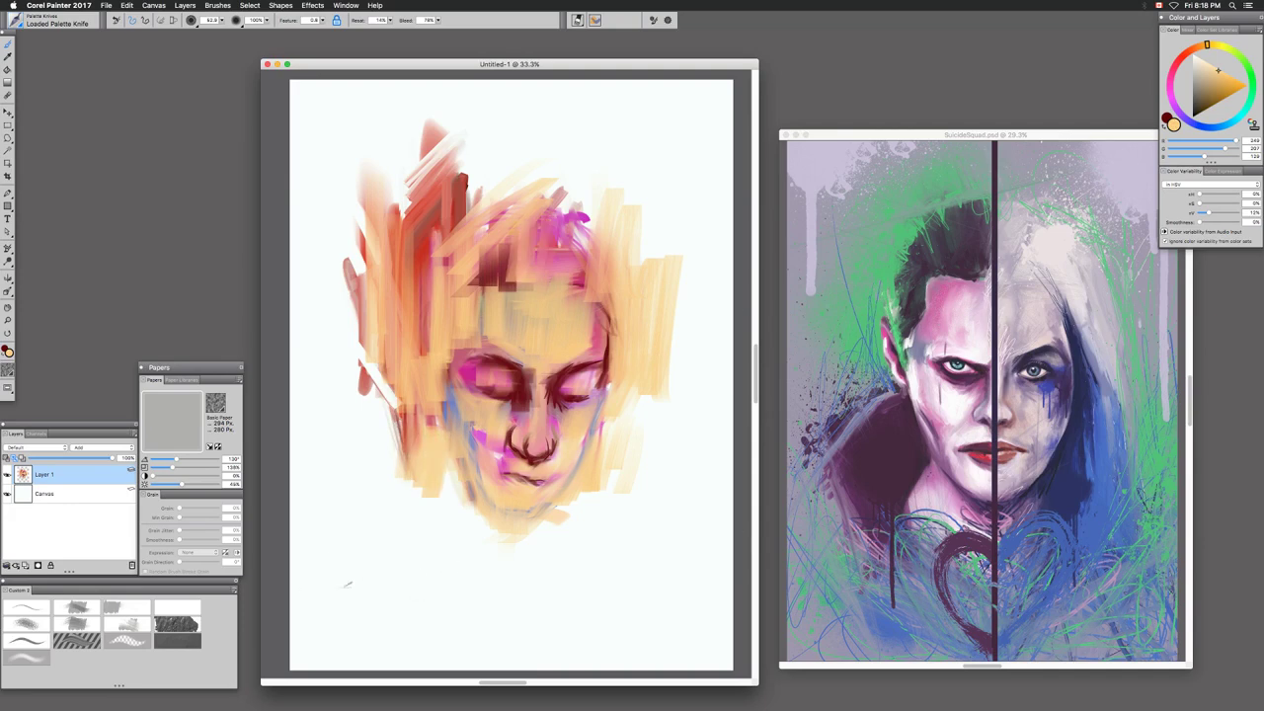
{"action": "mouse_move", "coordinate": [371, 557]}
{"action": "left_mouse_down"}
{"action": "mouse_move", "coordinate": [358, 480]}
{"action": "mouse_move", "coordinate": [390, 494]}
{"action": "mouse_move", "coordinate": [376, 409]}
{"action": "mouse_move", "coordinate": [445, 559]}
{"action": "left_mouse_up"}
{"action": "mouse_move", "coordinate": [441, 464]}
{"action": "left_mouse_down"}
{"action": "mouse_move", "coordinate": [441, 497]}
{"action": "mouse_move", "coordinate": [419, 429]}
{"action": "mouse_move", "coordinate": [457, 509]}
{"action": "left_mouse_up"}
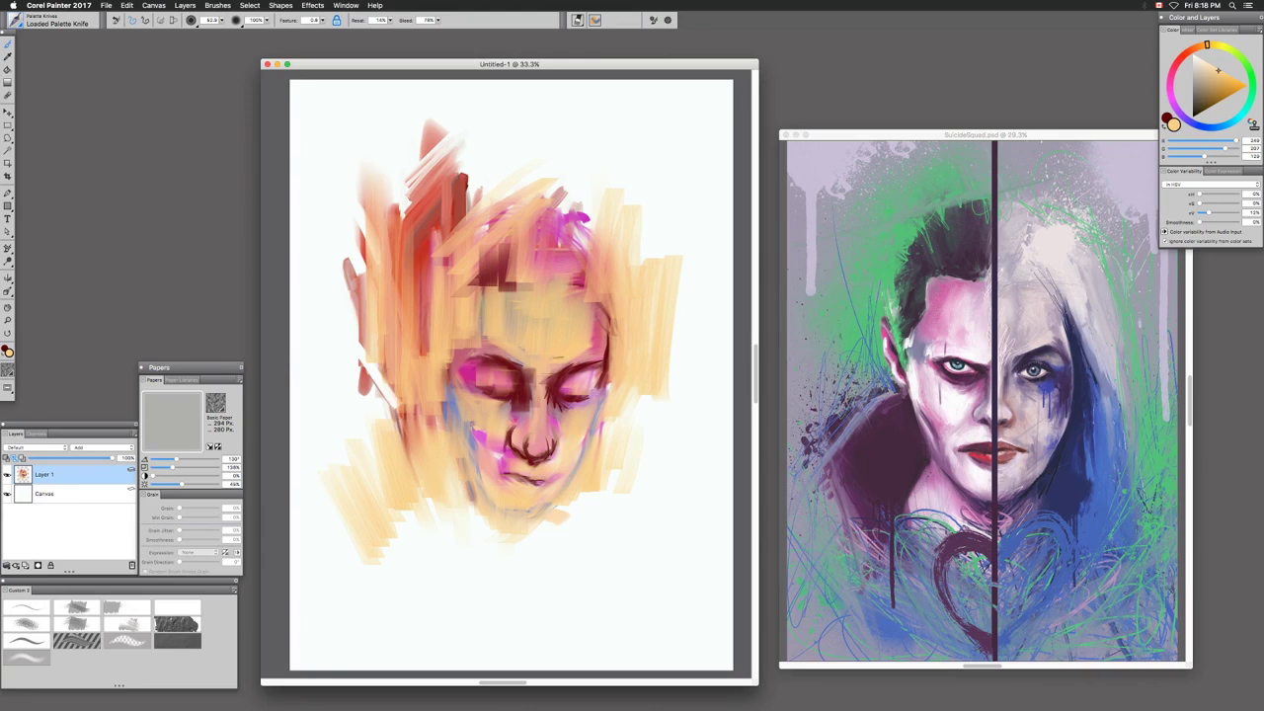
{"action": "mouse_move", "coordinate": [380, 242]}
{"action": "left_mouse_down"}
{"action": "mouse_move", "coordinate": [459, 163]}
{"action": "mouse_move", "coordinate": [482, 170]}
{"action": "left_mouse_up"}
{"action": "left_click_drag", "start_coordinate": [400, 280], "coordinate": [464, 204]}
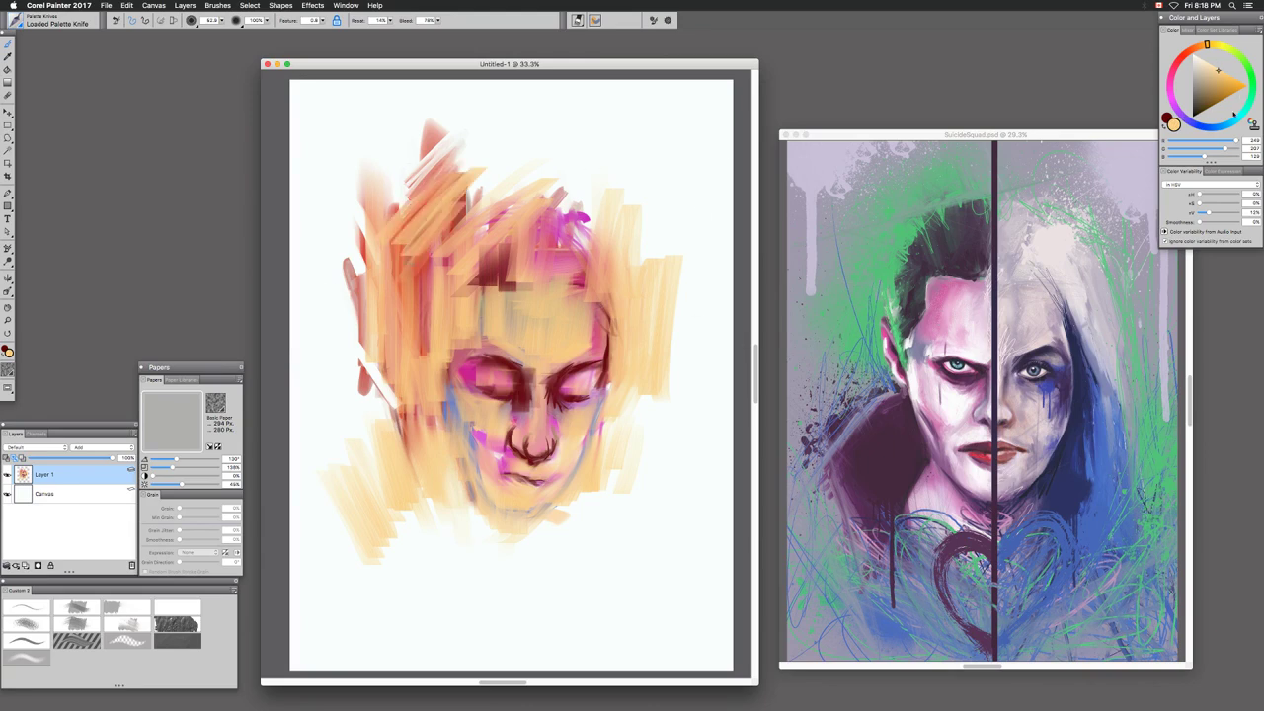
Switch to a light magenta and stroke it over the top of the head and down the right background
{"action": "left_click", "coordinate": [1172, 98]}
{"action": "mouse_move", "coordinate": [578, 249]}
{"action": "left_mouse_down"}
{"action": "mouse_move", "coordinate": [575, 192]}
{"action": "mouse_move", "coordinate": [598, 187]}
{"action": "left_mouse_up"}
{"action": "mouse_move", "coordinate": [646, 259]}
{"action": "left_mouse_down"}
{"action": "mouse_move", "coordinate": [682, 282]}
{"action": "mouse_move", "coordinate": [681, 406]}
{"action": "left_mouse_up"}
{"action": "mouse_move", "coordinate": [654, 364]}
{"action": "left_mouse_down"}
{"action": "mouse_move", "coordinate": [696, 402]}
{"action": "mouse_move", "coordinate": [648, 533]}
{"action": "left_mouse_up"}
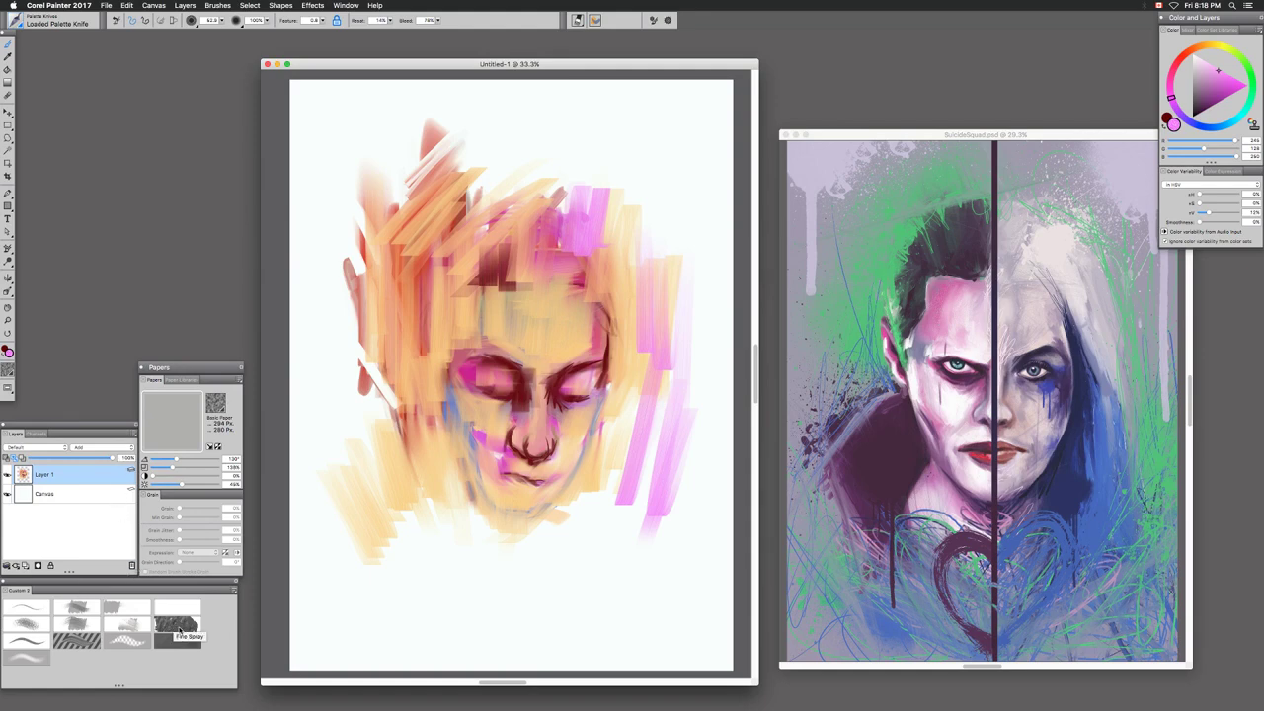
Splatter light magenta ink at the left edge and upper right of the portrait with the Wild Splat brush
{"action": "left_click", "coordinate": [219, 641]}
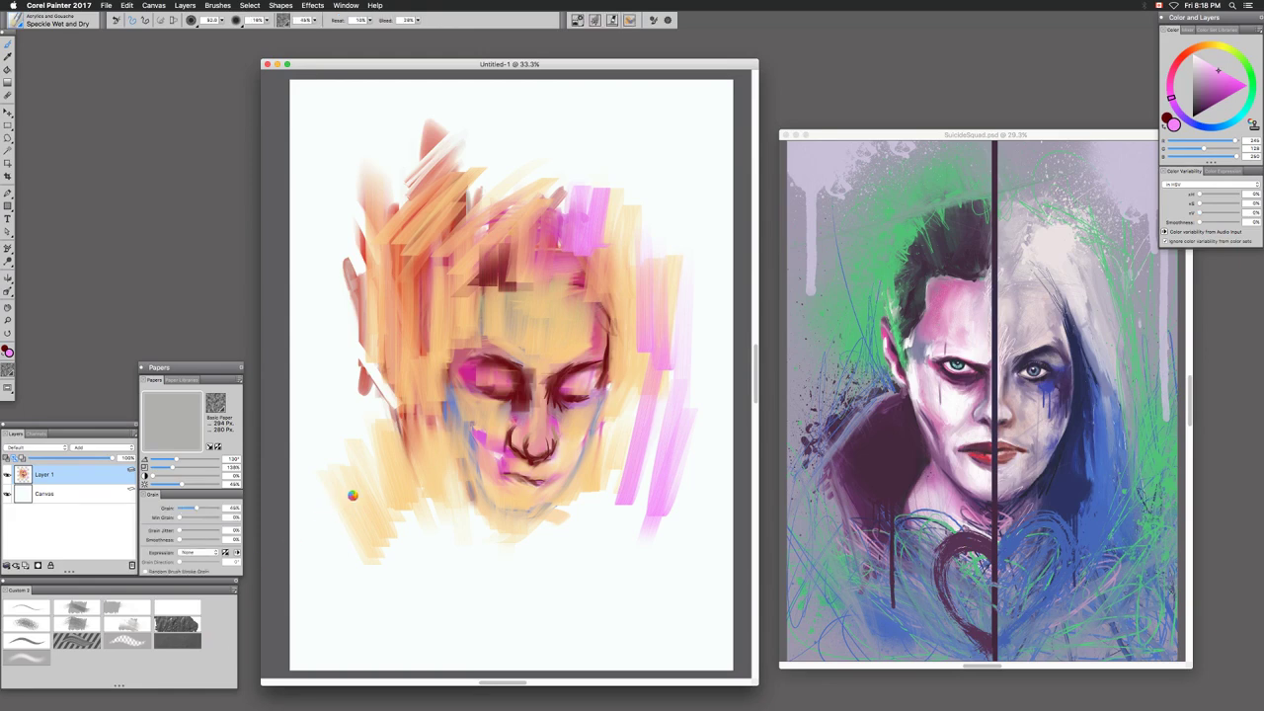
{"action": "key", "text": "super+slash"}
{"action": "key", "text": "super+slash"}
{"action": "mouse_move", "coordinate": [351, 406]}
{"action": "left_mouse_down"}
{"action": "mouse_move", "coordinate": [367, 455]}
{"action": "mouse_move", "coordinate": [400, 424]}
{"action": "mouse_move", "coordinate": [397, 435]}
{"action": "left_mouse_up"}
{"action": "mouse_move", "coordinate": [342, 266]}
{"action": "left_mouse_down"}
{"action": "mouse_move", "coordinate": [341, 405]}
{"action": "mouse_move", "coordinate": [352, 364]}
{"action": "left_mouse_up"}
{"action": "mouse_move", "coordinate": [622, 189]}
{"action": "left_mouse_down"}
{"action": "mouse_move", "coordinate": [637, 233]}
{"action": "mouse_move", "coordinate": [679, 205]}
{"action": "left_mouse_up"}
Splatter salmon red ink over the upper right and left of the portrait, plus a dark red splat at upper left
{"action": "left_click_drag", "start_coordinate": [1177, 95], "coordinate": [1185, 55]}
{"action": "left_click_drag", "start_coordinate": [612, 208], "coordinate": [624, 258]}
{"action": "left_click_drag", "start_coordinate": [650, 215], "coordinate": [664, 304]}
{"action": "mouse_move", "coordinate": [414, 289]}
{"action": "left_mouse_down"}
{"action": "mouse_move", "coordinate": [411, 373]}
{"action": "mouse_move", "coordinate": [439, 455]}
{"action": "left_mouse_up"}
{"action": "mouse_move", "coordinate": [373, 322]}
{"action": "left_mouse_down"}
{"action": "mouse_move", "coordinate": [394, 296]}
{"action": "mouse_move", "coordinate": [431, 249]}
{"action": "mouse_move", "coordinate": [379, 206]}
{"action": "mouse_move", "coordinate": [450, 208]}
{"action": "left_mouse_up"}
{"action": "left_click", "coordinate": [379, 205]}
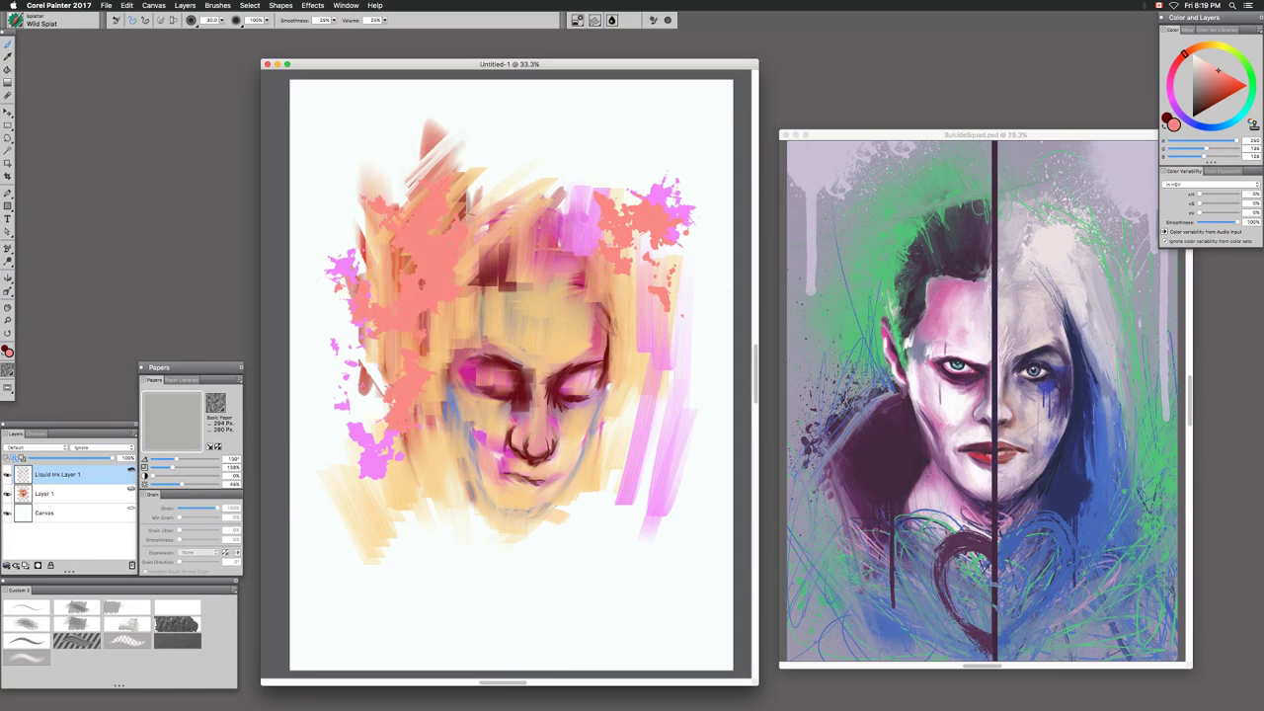
{"action": "left_click", "coordinate": [1224, 94]}
{"action": "left_click_drag", "start_coordinate": [450, 187], "coordinate": [419, 311]}
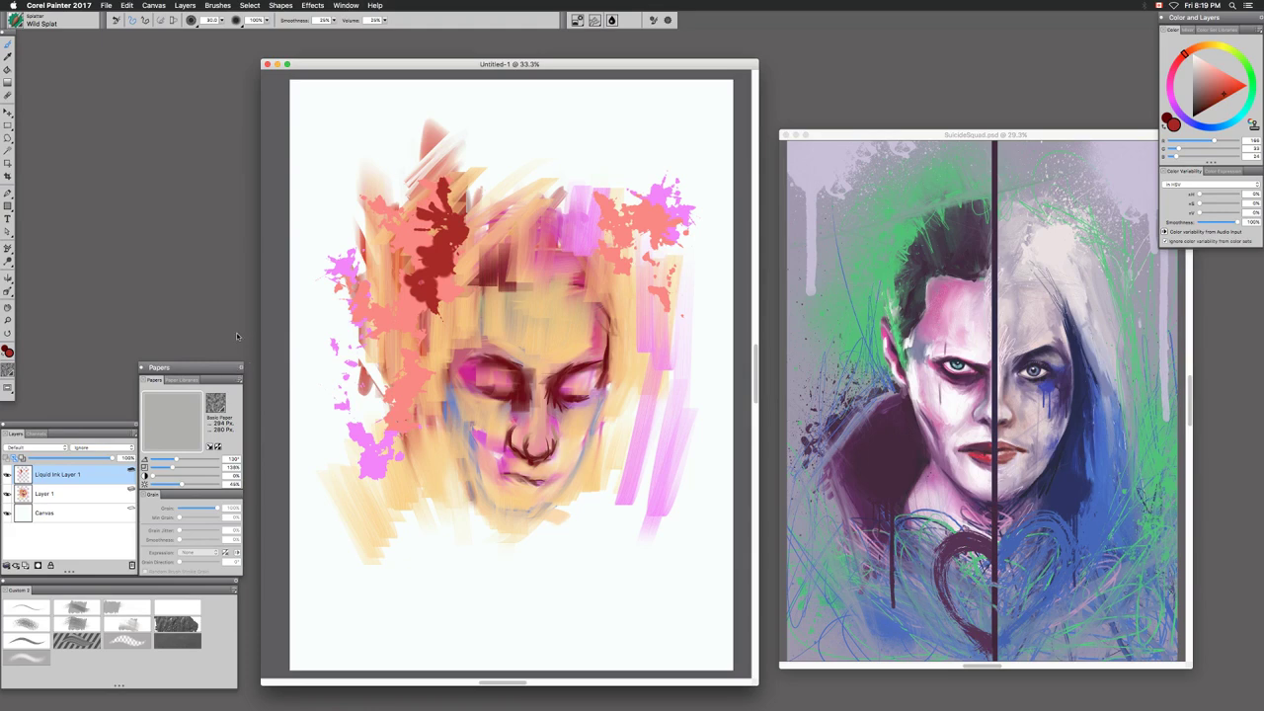
Group Liquid Ink Layer 1 with Layer 1, collapse the group and blend the dark red splat with Water Rake
{"action": "left_click", "coordinate": [109, 494], "text": "shift"}
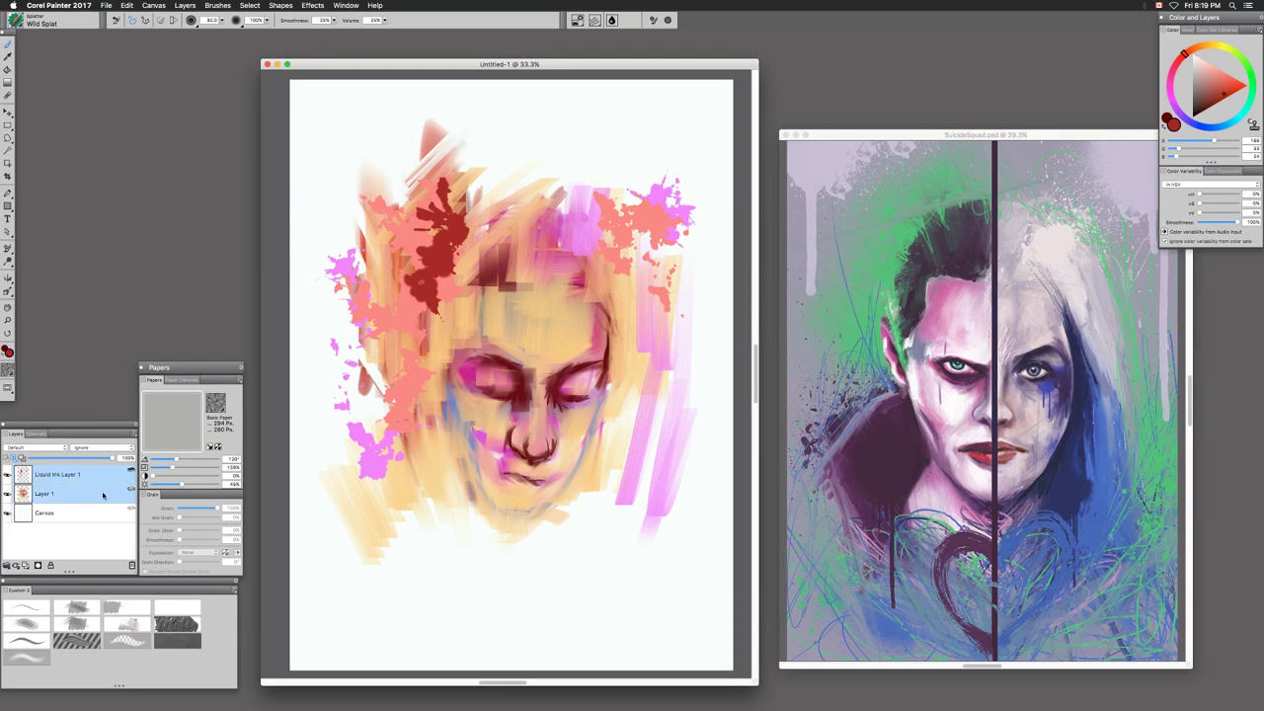
{"action": "key", "text": "super+g"}
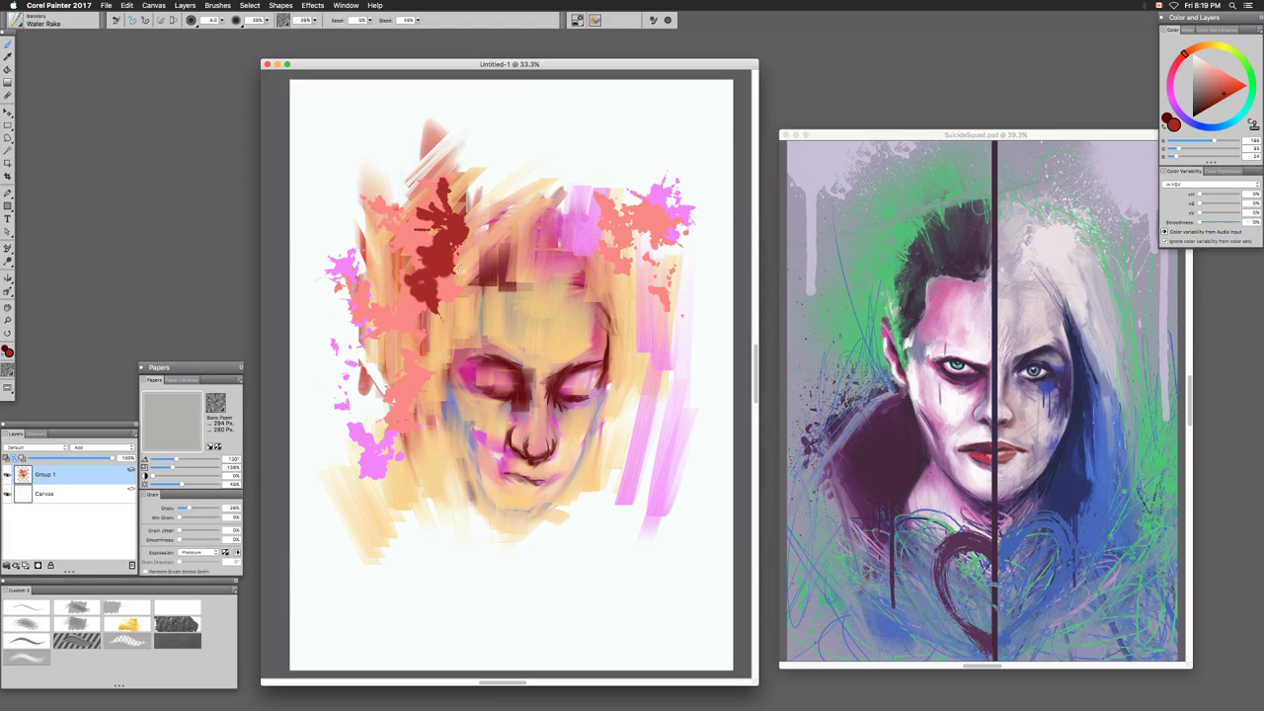
{"action": "mouse_move", "coordinate": [464, 229]}
{"action": "left_mouse_down"}
{"action": "mouse_move", "coordinate": [450, 261]}
{"action": "mouse_move", "coordinate": [463, 237]}
{"action": "mouse_move", "coordinate": [459, 274]}
{"action": "mouse_move", "coordinate": [446, 254]}
{"action": "mouse_move", "coordinate": [465, 227]}
{"action": "mouse_move", "coordinate": [460, 249]}
{"action": "mouse_move", "coordinate": [447, 242]}
{"action": "mouse_move", "coordinate": [466, 217]}
{"action": "mouse_move", "coordinate": [469, 278]}
{"action": "mouse_move", "coordinate": [480, 260]}
{"action": "mouse_move", "coordinate": [438, 282]}
{"action": "mouse_move", "coordinate": [448, 299]}
{"action": "left_mouse_up"}
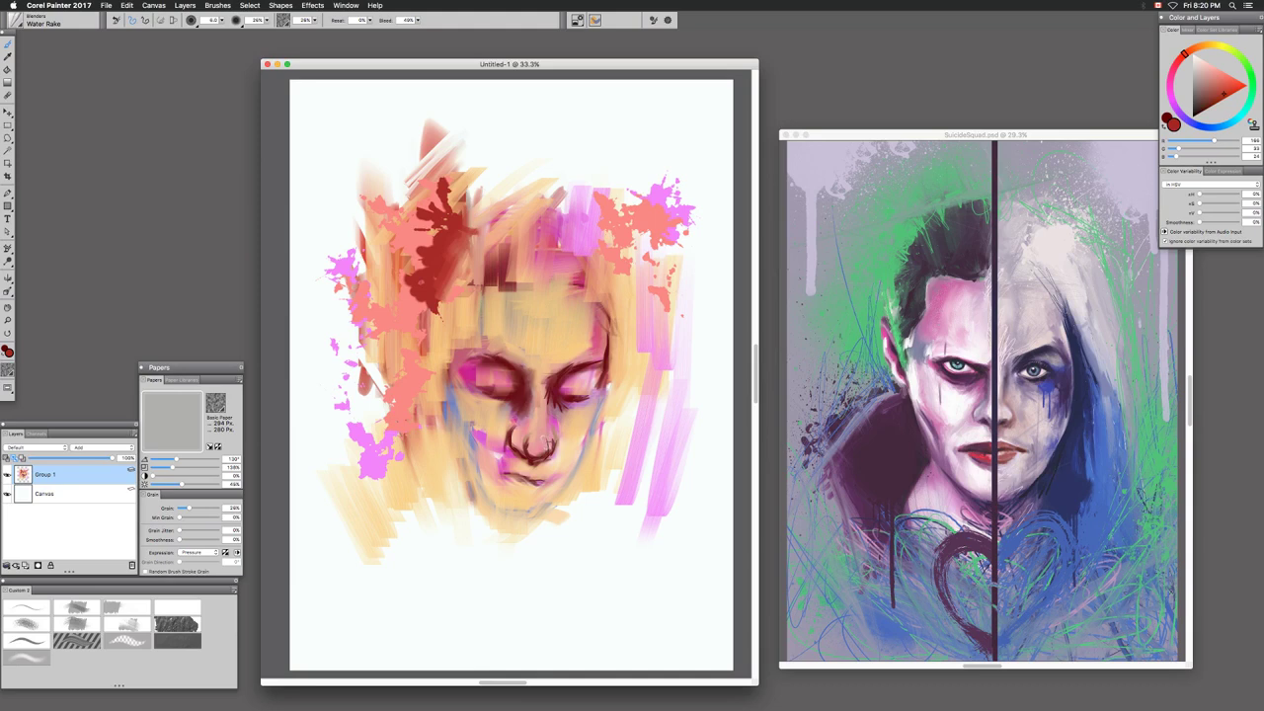
Blend the nose, both eye sockets and the left cheek and jaw of the portrait with Water Rake
{"action": "left_click_drag", "start_coordinate": [529, 459], "coordinate": [520, 463]}
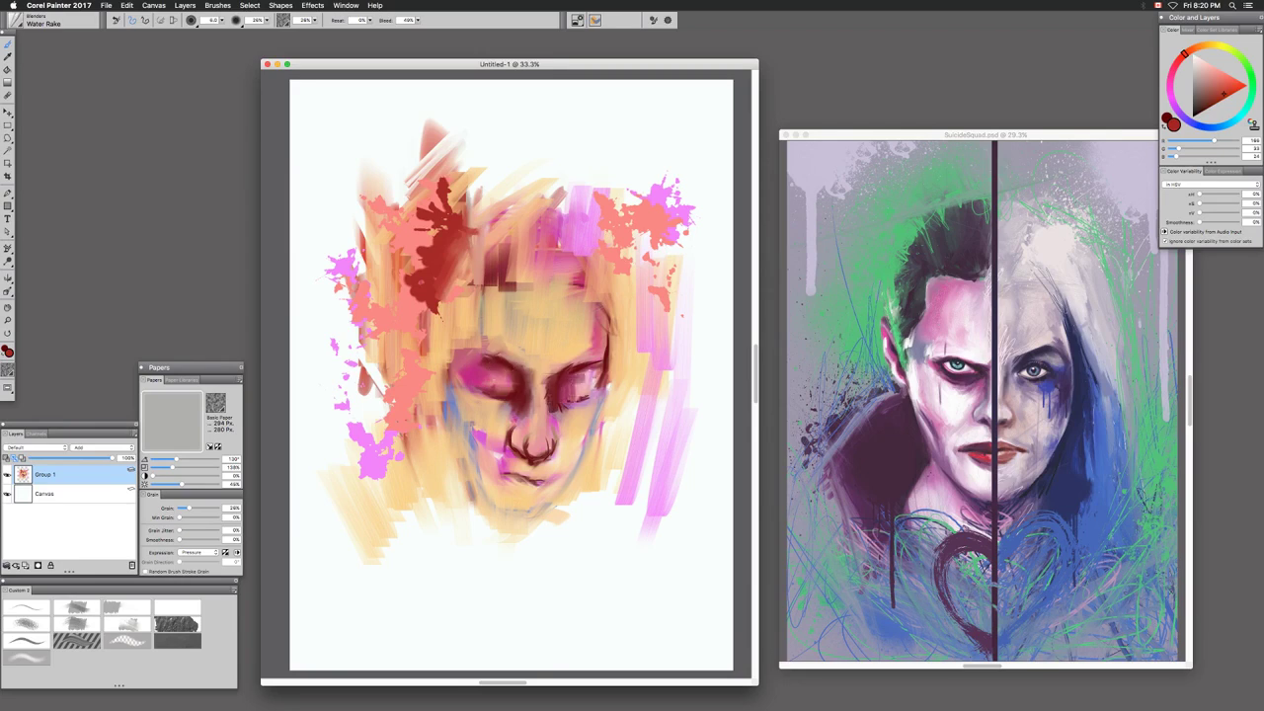
{"action": "mouse_move", "coordinate": [590, 383]}
{"action": "left_mouse_down"}
{"action": "mouse_move", "coordinate": [560, 406]}
{"action": "mouse_move", "coordinate": [595, 371]}
{"action": "mouse_move", "coordinate": [578, 384]}
{"action": "mouse_move", "coordinate": [507, 363]}
{"action": "mouse_move", "coordinate": [519, 380]}
{"action": "mouse_move", "coordinate": [508, 379]}
{"action": "mouse_move", "coordinate": [497, 362]}
{"action": "mouse_move", "coordinate": [481, 377]}
{"action": "mouse_move", "coordinate": [485, 359]}
{"action": "mouse_move", "coordinate": [492, 401]}
{"action": "left_mouse_up"}
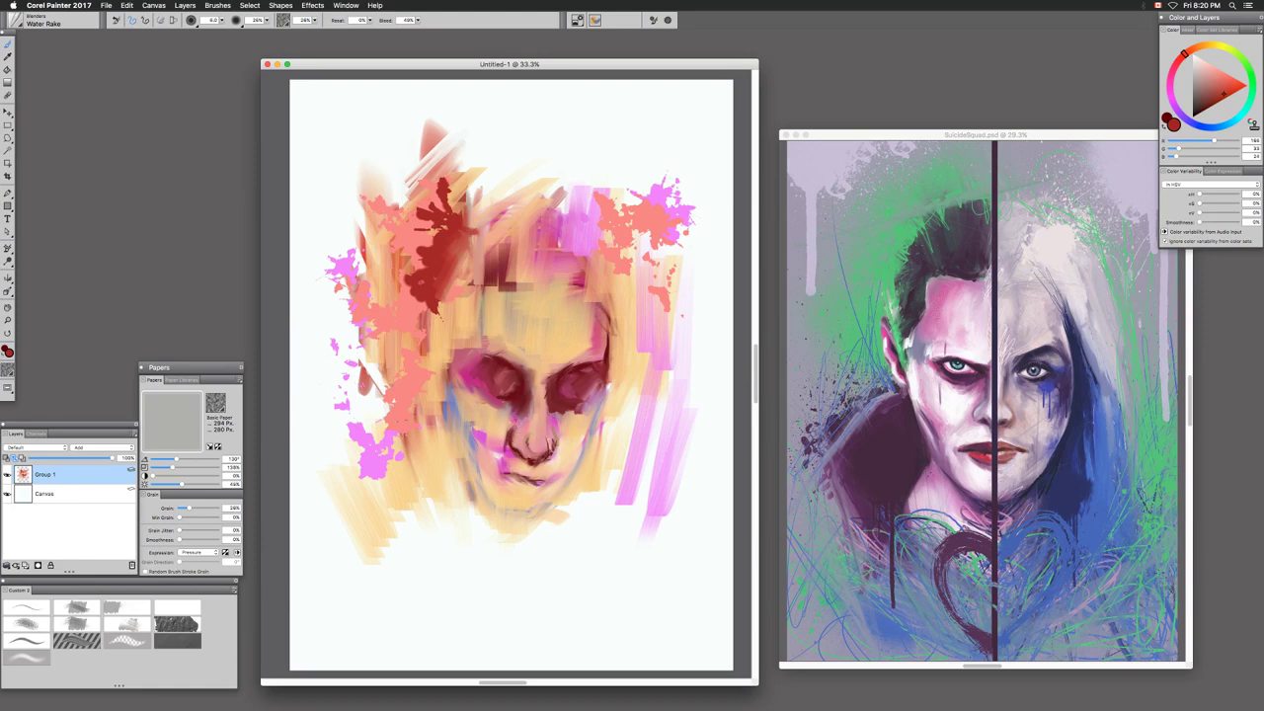
{"action": "mouse_move", "coordinate": [531, 460]}
{"action": "left_mouse_down"}
{"action": "mouse_move", "coordinate": [520, 465]}
{"action": "mouse_move", "coordinate": [555, 452]}
{"action": "left_mouse_up"}
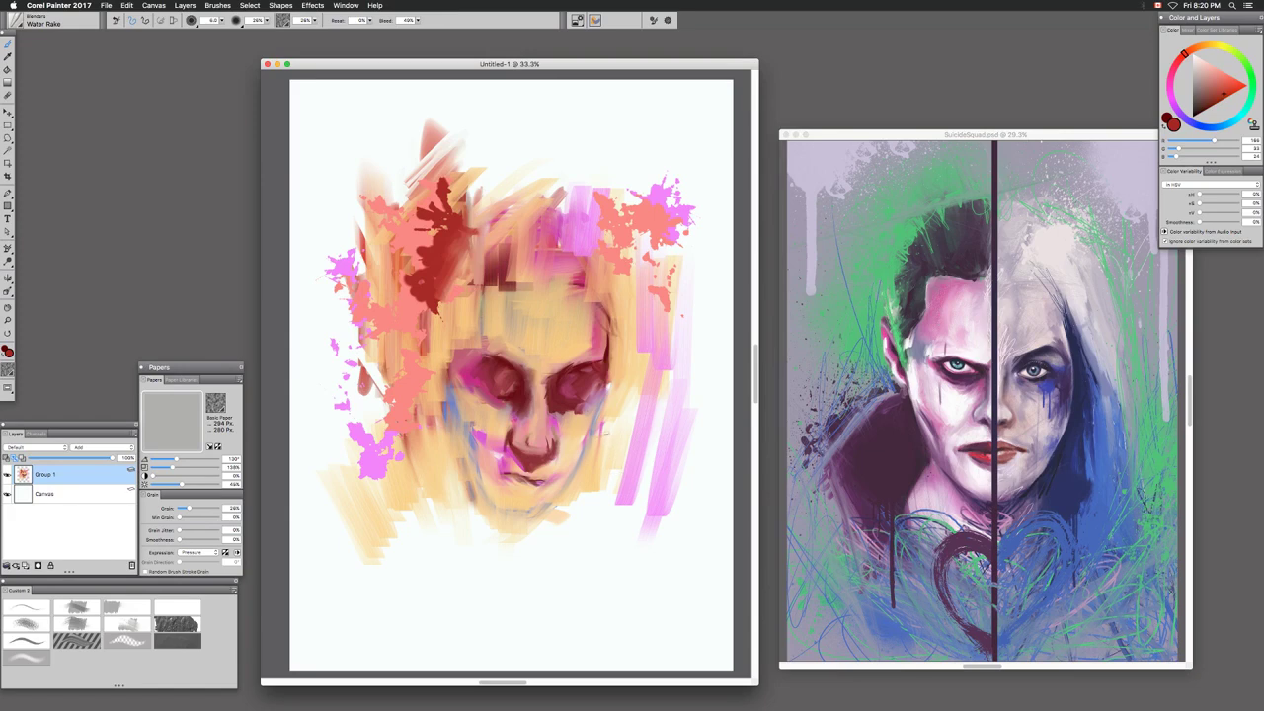
{"action": "left_click_drag", "start_coordinate": [585, 406], "coordinate": [602, 373]}
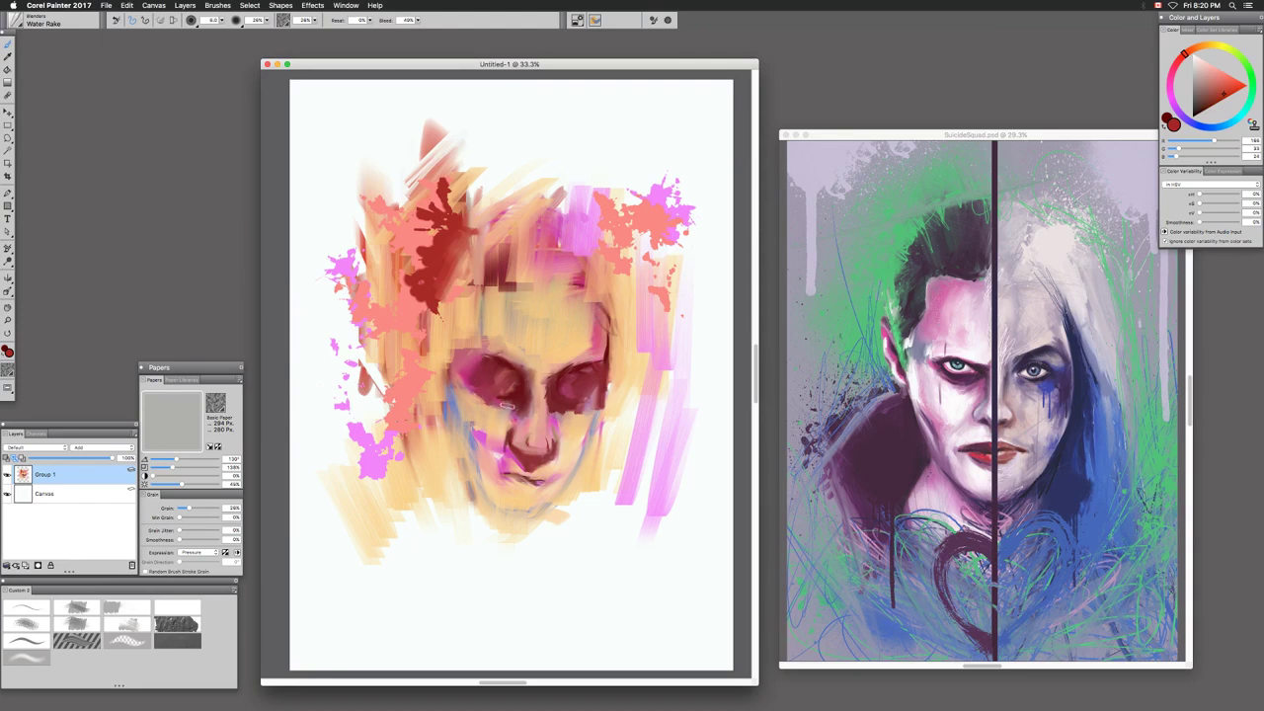
{"action": "mouse_move", "coordinate": [463, 438]}
{"action": "left_mouse_down"}
{"action": "mouse_move", "coordinate": [479, 532]}
{"action": "mouse_move", "coordinate": [526, 550]}
{"action": "left_mouse_up"}
{"action": "left_click_drag", "start_coordinate": [471, 486], "coordinate": [489, 515]}
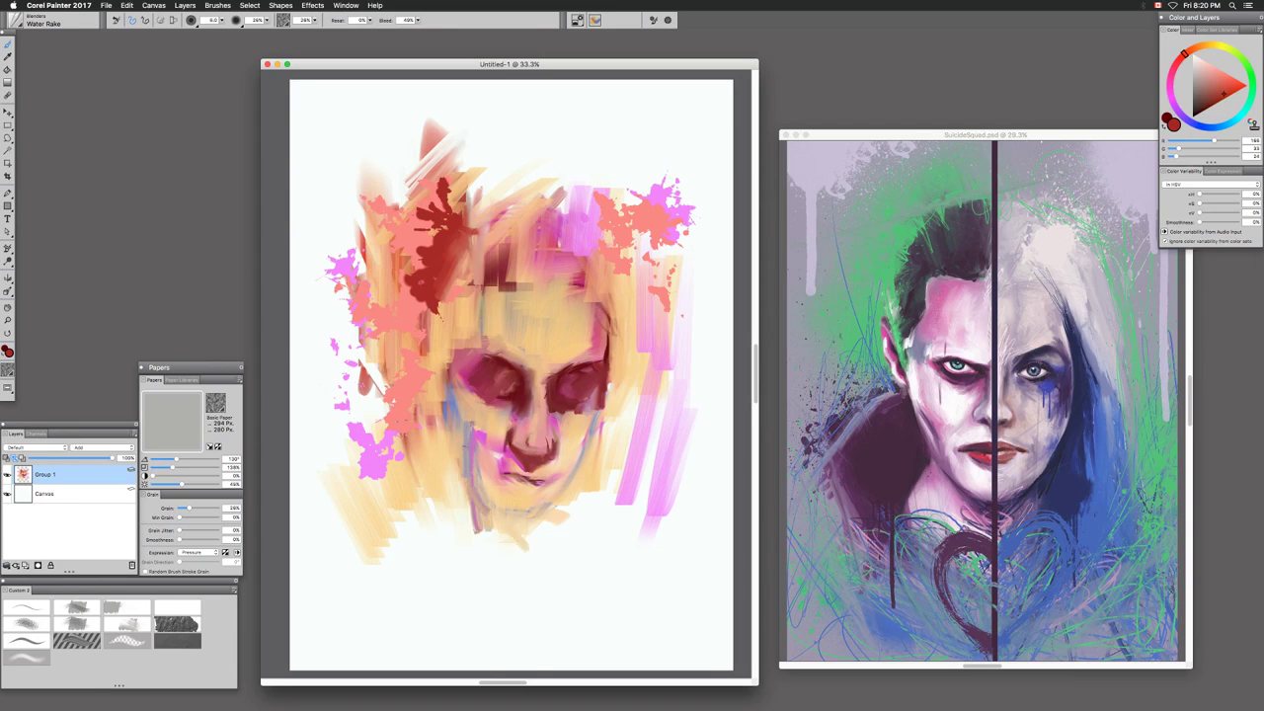
Choose the Charcoal brush from Charcoal & Conte, set a light orange colour and hatch diagonal lines at the portrait's upper left
{"action": "left_click", "coordinate": [17, 21]}
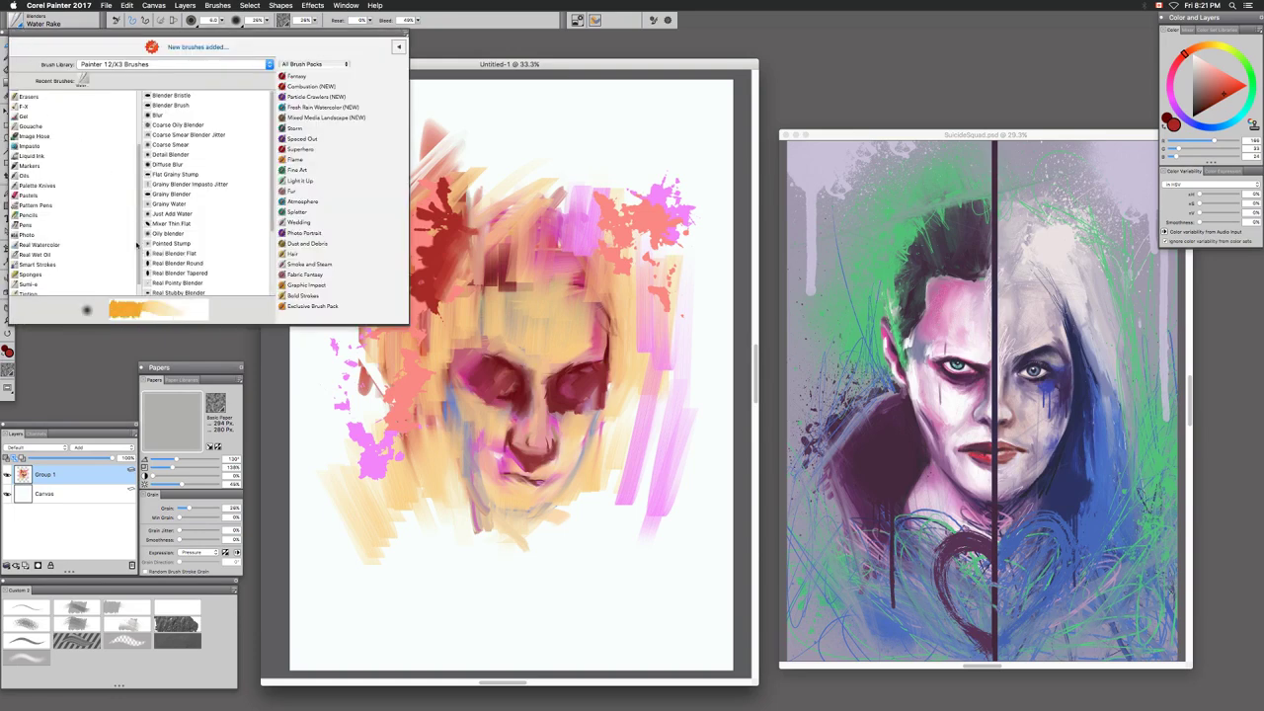
{"action": "scroll", "coordinate": [138, 246], "scroll_direction": "down", "scroll_amount": 1}
{"action": "left_click_drag", "start_coordinate": [136, 253], "coordinate": [134, 170]}
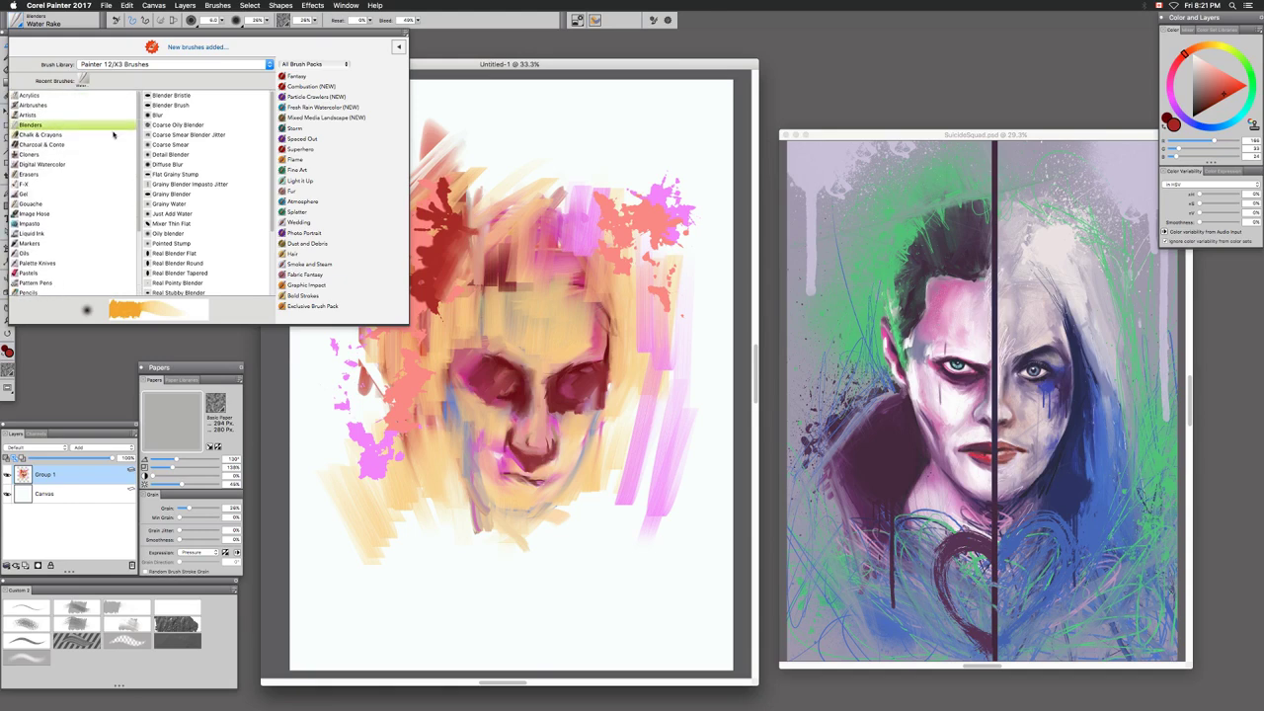
{"action": "left_click", "coordinate": [44, 146]}
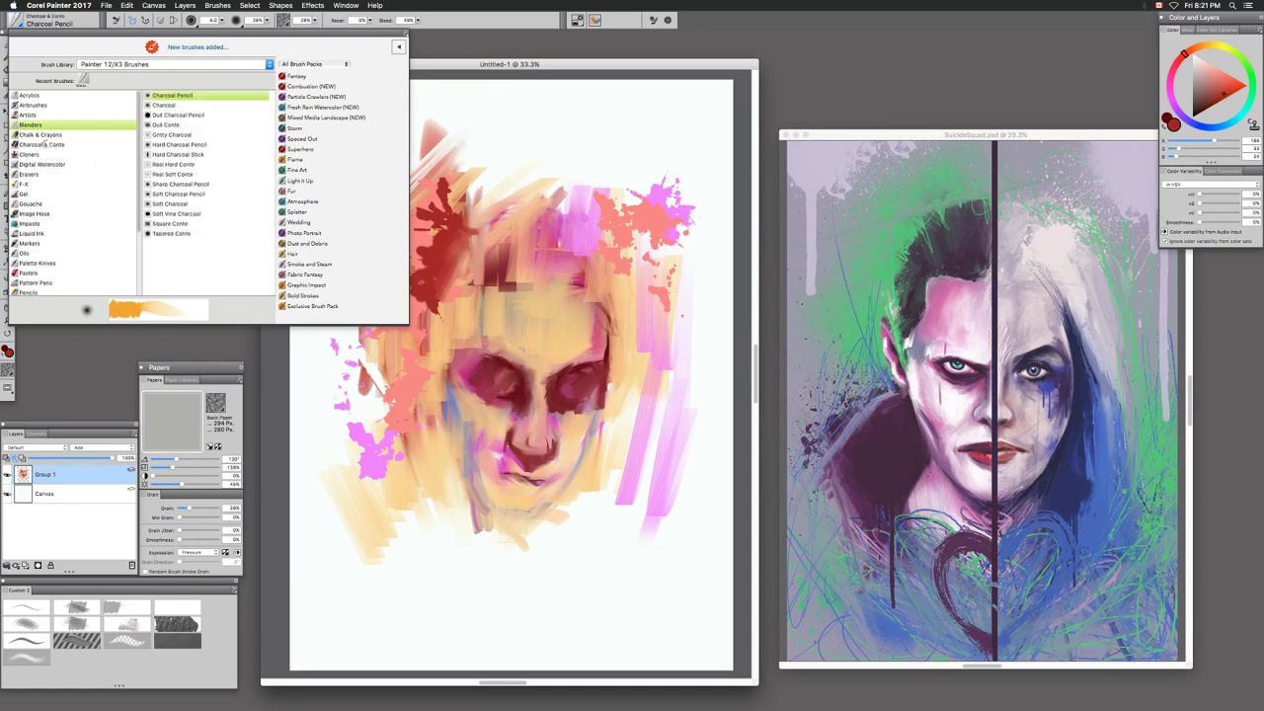
{"action": "left_click", "coordinate": [173, 105]}
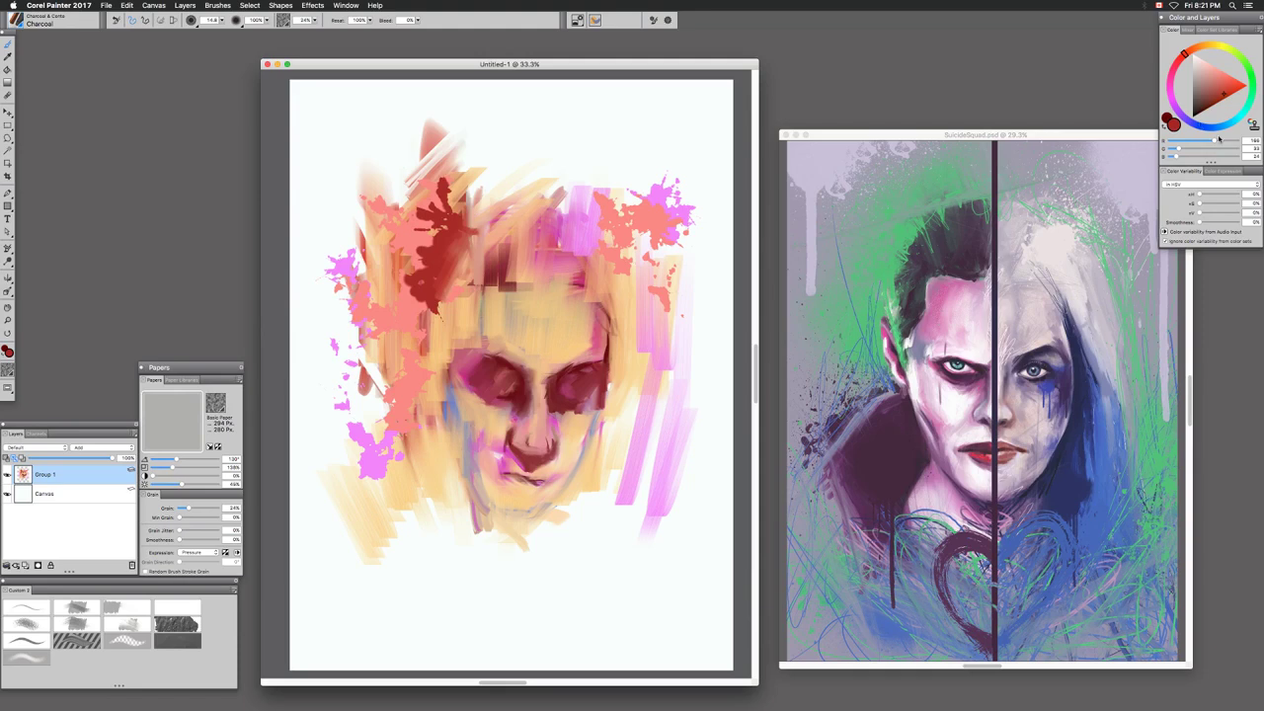
{"action": "left_click_drag", "start_coordinate": [1225, 46], "coordinate": [1221, 46]}
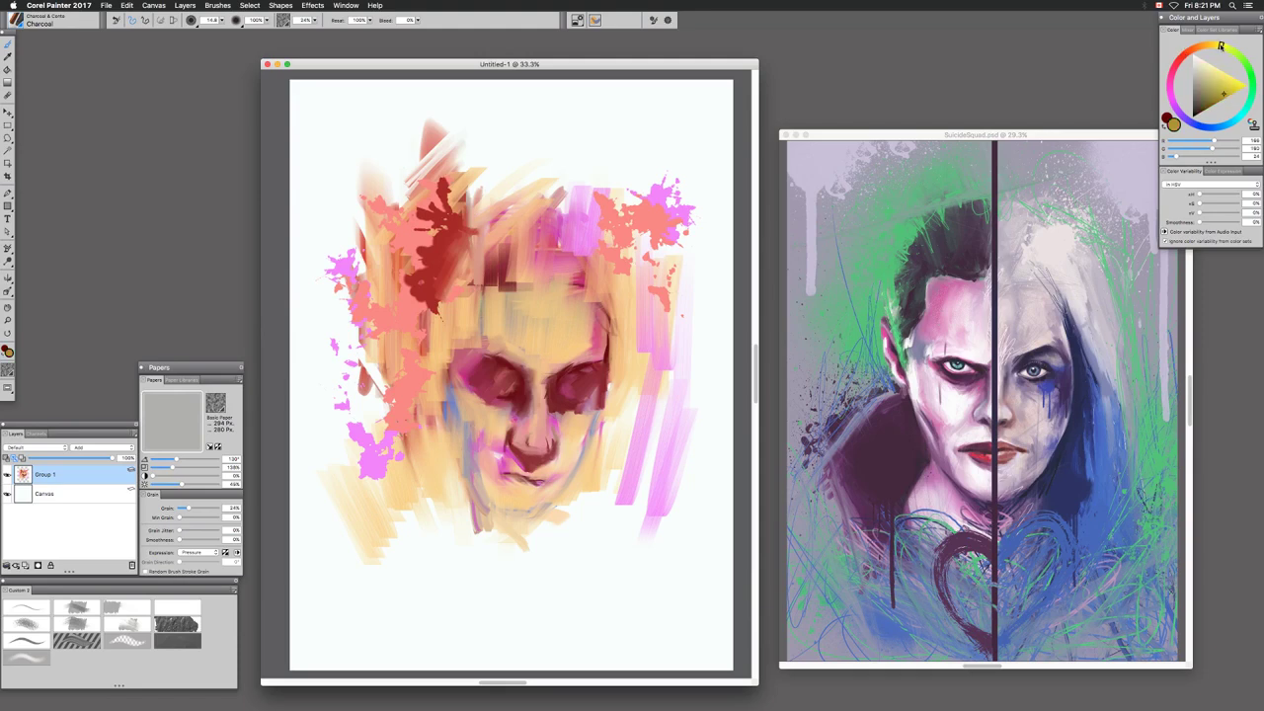
{"action": "left_click", "coordinate": [1199, 46]}
{"action": "left_click", "coordinate": [1231, 81]}
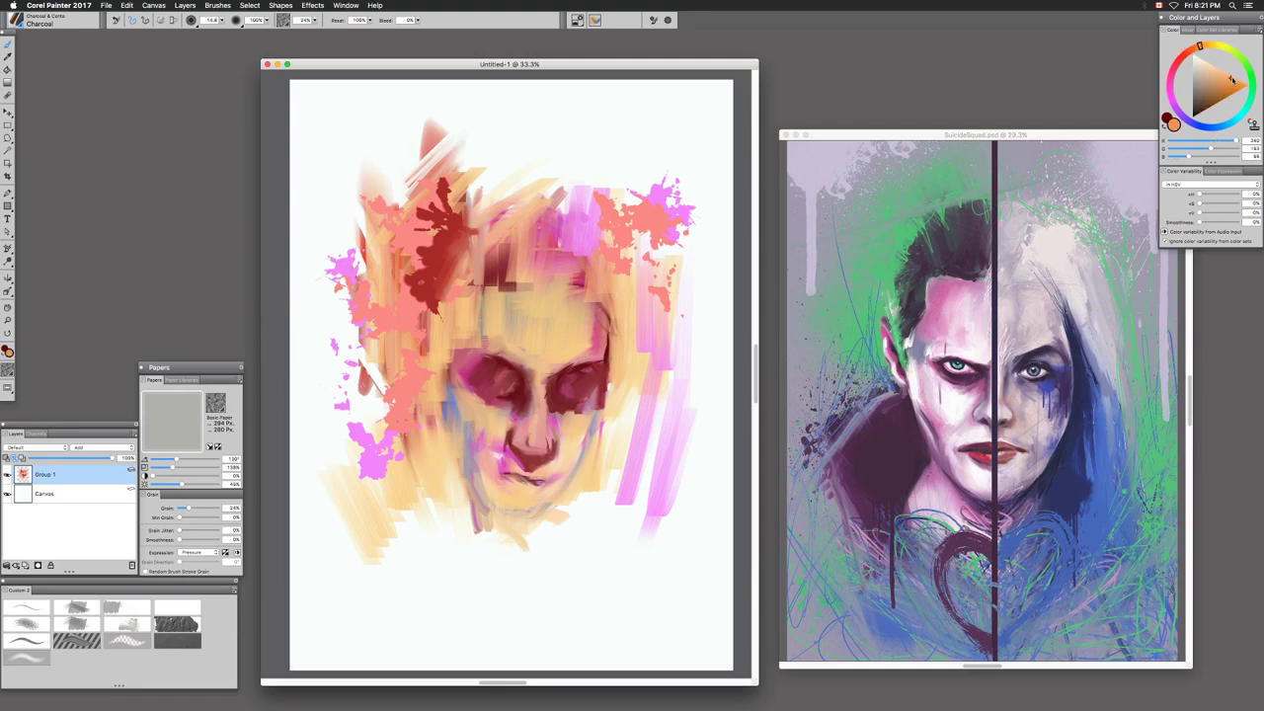
{"action": "mouse_move", "coordinate": [389, 93]}
{"action": "left_mouse_down"}
{"action": "mouse_move", "coordinate": [370, 163]}
{"action": "mouse_move", "coordinate": [304, 235]}
{"action": "mouse_move", "coordinate": [436, 253]}
{"action": "left_mouse_up"}
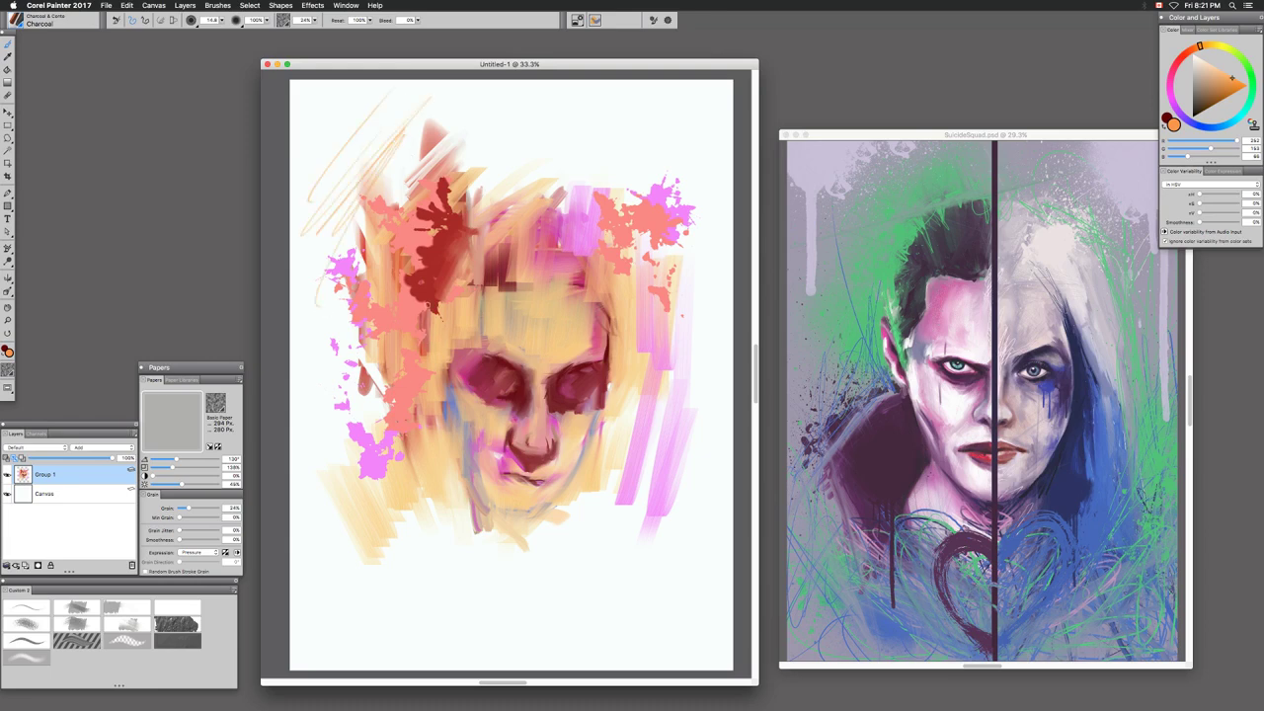
Enlarge the Charcoal brush to a radius of about 77 and stroke orange over the left hair and left brow
{"action": "left_click_drag", "start_coordinate": [381, 178], "coordinate": [394, 178]}
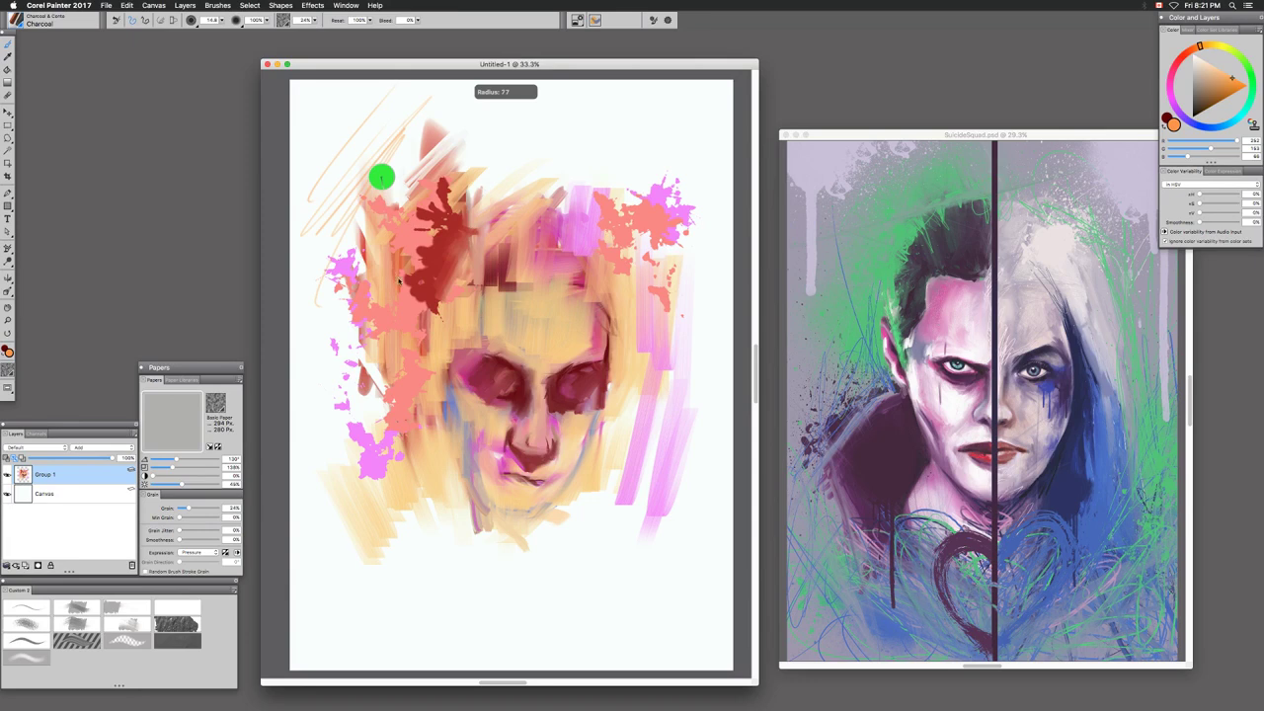
{"action": "left_click_drag", "start_coordinate": [395, 278], "coordinate": [397, 280]}
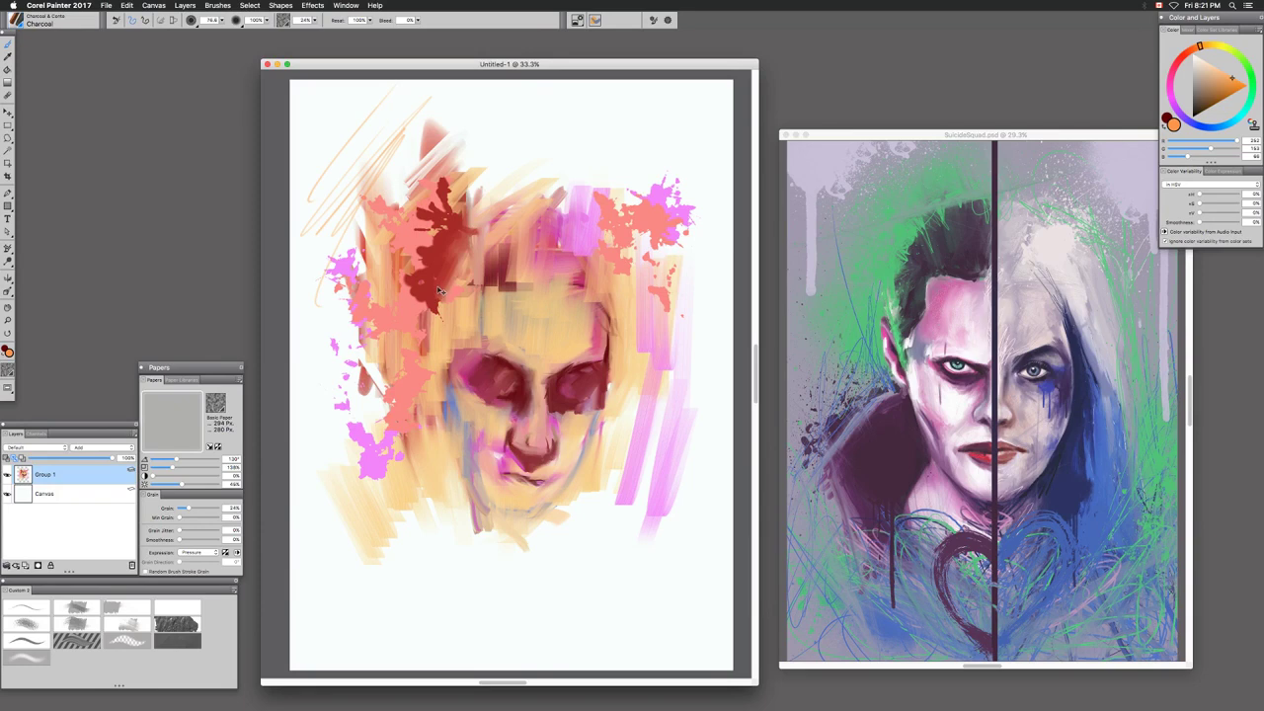
{"action": "left_click_drag", "start_coordinate": [379, 229], "coordinate": [376, 282]}
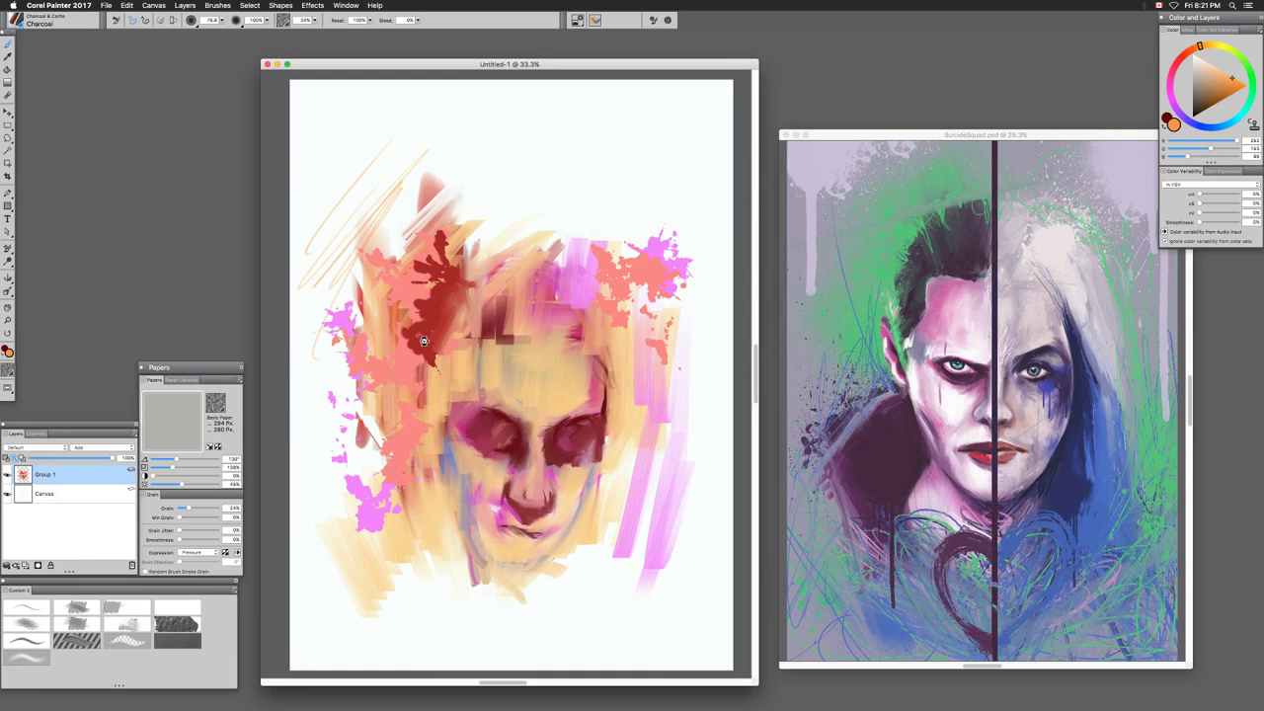
{"action": "key", "text": "super+y"}
{"action": "left_click_drag", "start_coordinate": [367, 202], "coordinate": [343, 257]}
{"action": "mouse_move", "coordinate": [348, 179]}
{"action": "left_mouse_down"}
{"action": "mouse_move", "coordinate": [345, 296]}
{"action": "mouse_move", "coordinate": [359, 280]}
{"action": "mouse_move", "coordinate": [375, 301]}
{"action": "left_mouse_up"}
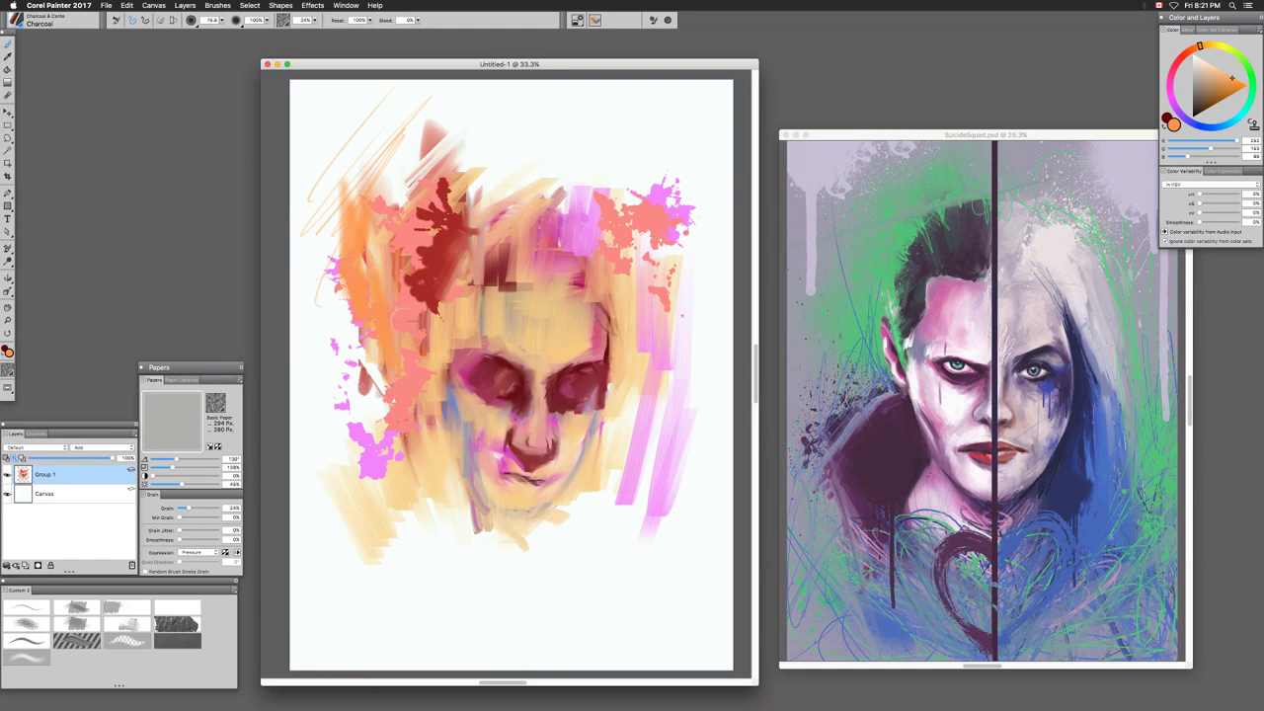
{"action": "mouse_move", "coordinate": [450, 312]}
{"action": "left_mouse_down"}
{"action": "mouse_move", "coordinate": [449, 338]}
{"action": "mouse_move", "coordinate": [504, 361]}
{"action": "mouse_move", "coordinate": [528, 381]}
{"action": "mouse_move", "coordinate": [486, 362]}
{"action": "mouse_move", "coordinate": [521, 395]}
{"action": "left_mouse_up"}
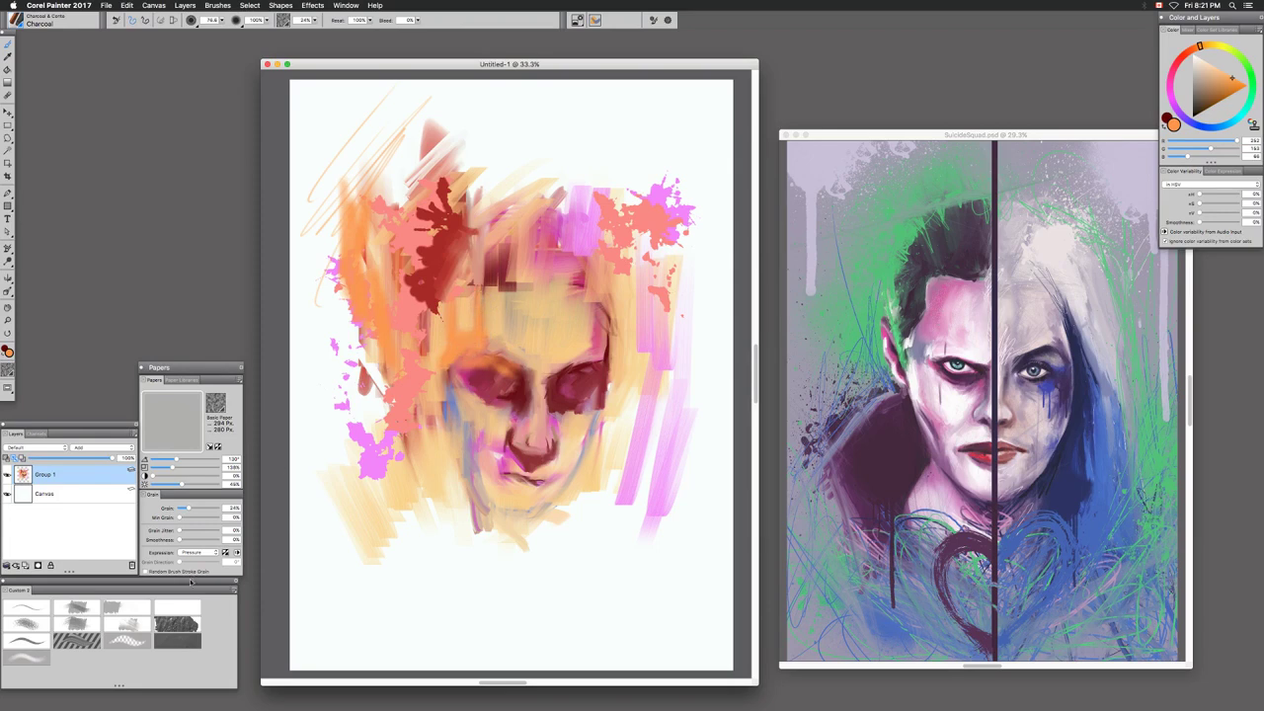
Blend the orange brow area, the forehead's upper edge and the lower dark red splat with Water Rake
{"action": "left_click", "coordinate": [129, 624]}
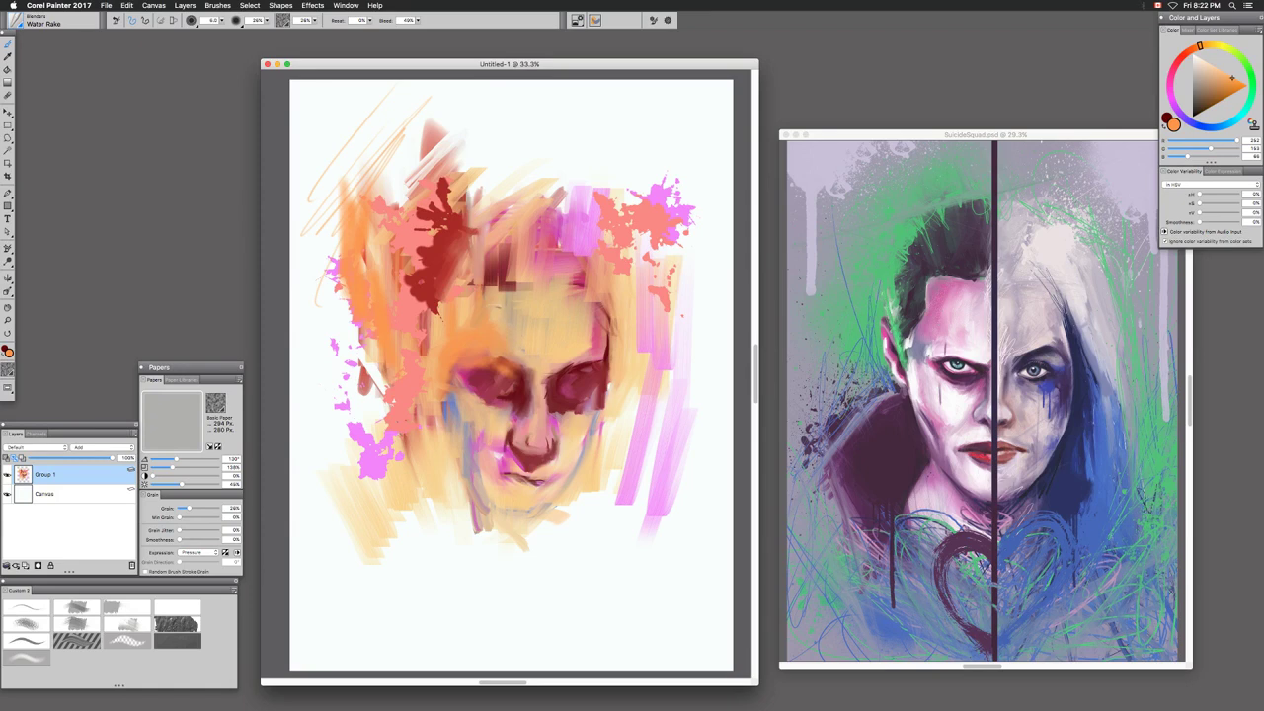
{"action": "left_click_drag", "start_coordinate": [510, 280], "coordinate": [476, 287]}
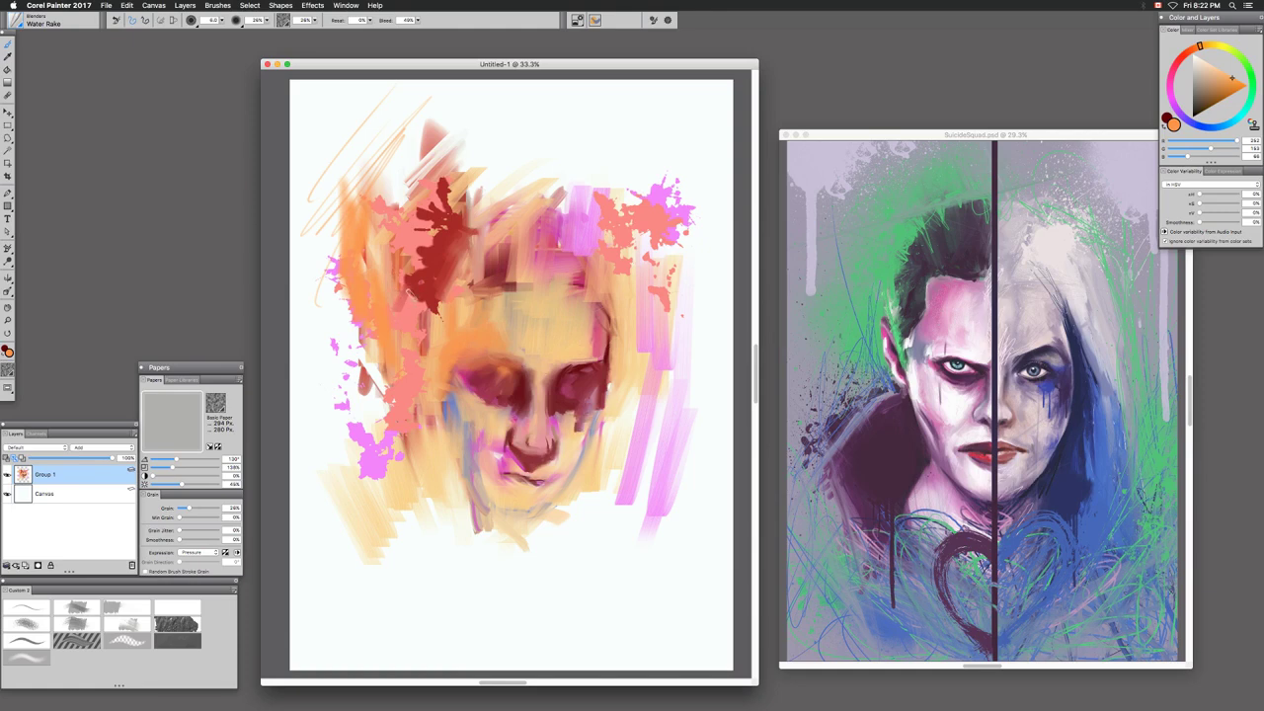
{"action": "mouse_move", "coordinate": [419, 276]}
{"action": "left_mouse_down"}
{"action": "mouse_move", "coordinate": [425, 347]}
{"action": "mouse_move", "coordinate": [462, 311]}
{"action": "left_mouse_up"}
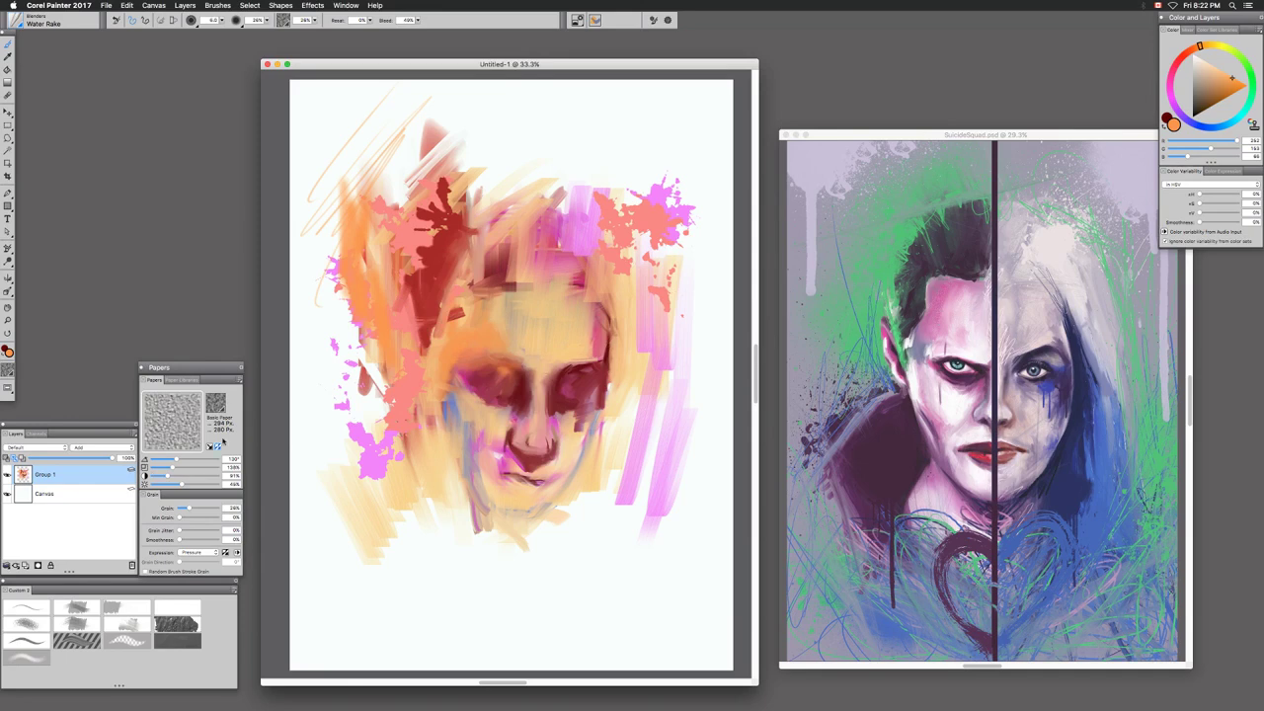
Using Square Hard Pastel with the Small Dots paper, stroke orange and dark red dot texture over the portrait's upper right
{"action": "left_click", "coordinate": [222, 409]}
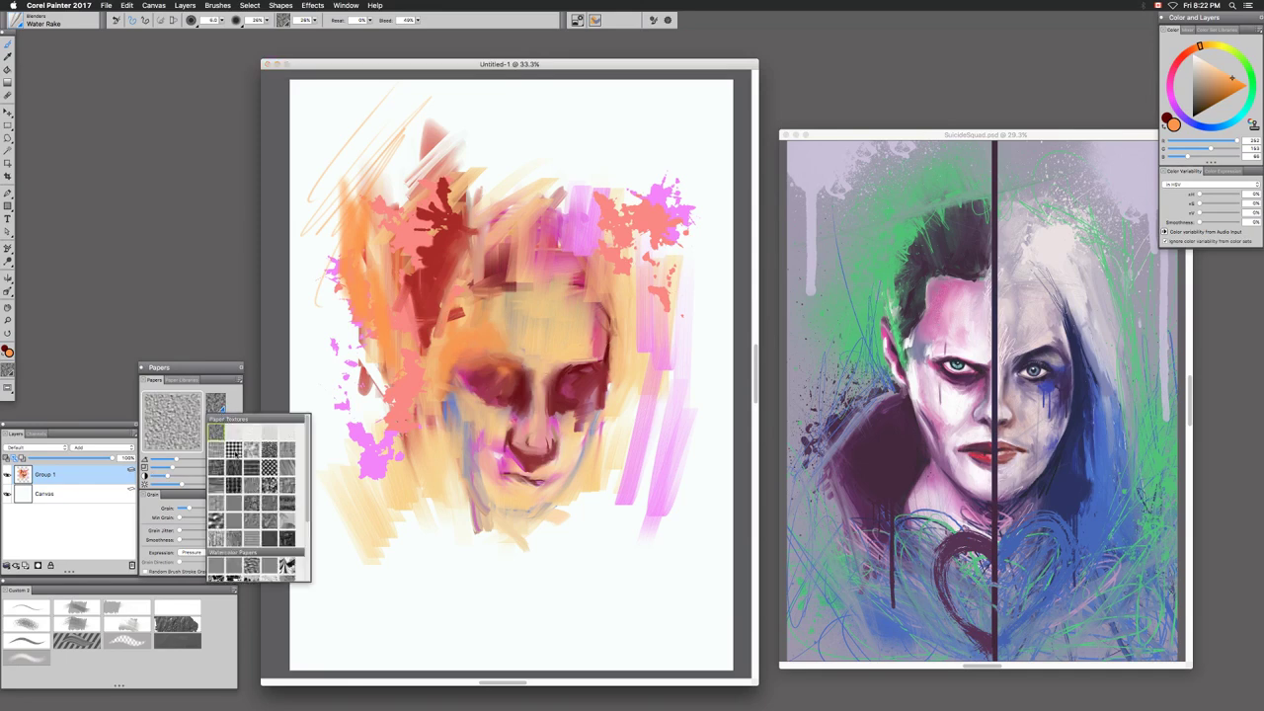
{"action": "left_click", "coordinate": [256, 490]}
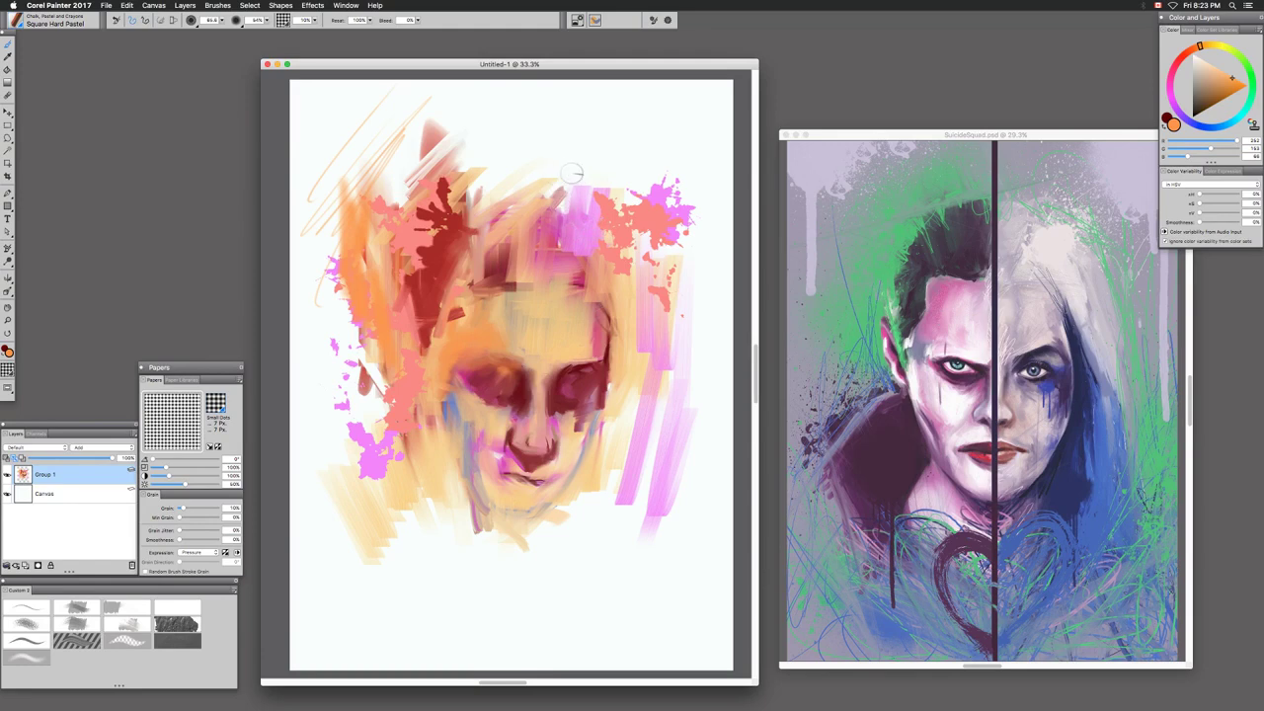
{"action": "mouse_move", "coordinate": [627, 184]}
{"action": "left_mouse_down"}
{"action": "mouse_move", "coordinate": [627, 132]}
{"action": "mouse_move", "coordinate": [603, 163]}
{"action": "mouse_move", "coordinate": [602, 134]}
{"action": "left_mouse_up"}
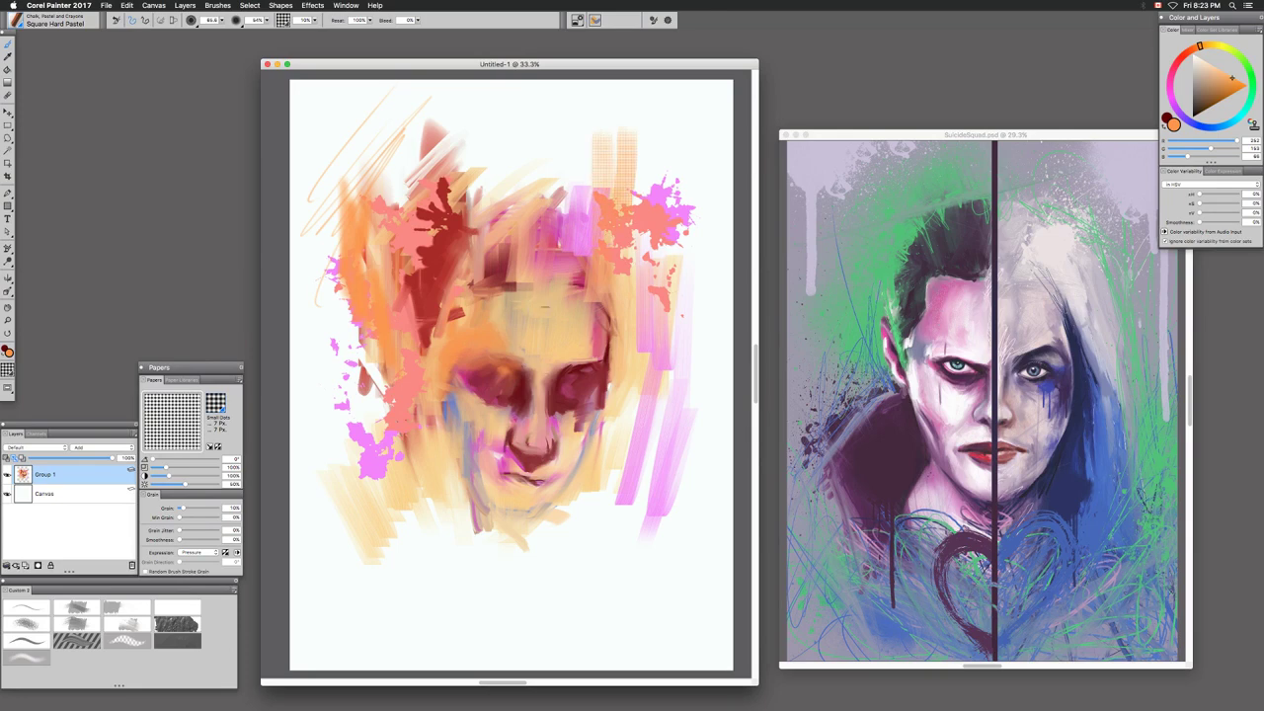
{"action": "mouse_move", "coordinate": [601, 182]}
{"action": "left_mouse_down"}
{"action": "mouse_move", "coordinate": [582, 205]}
{"action": "mouse_move", "coordinate": [627, 253]}
{"action": "mouse_move", "coordinate": [644, 241]}
{"action": "left_mouse_up"}
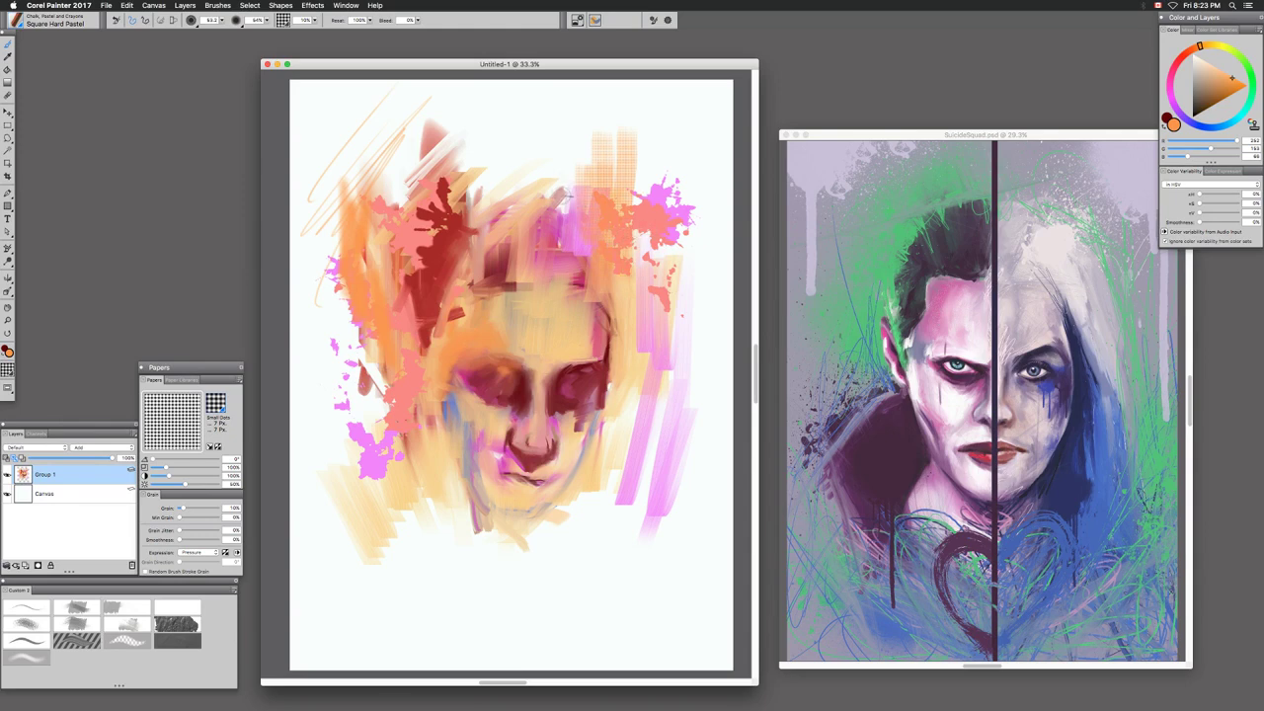
{"action": "mouse_move", "coordinate": [645, 174]}
{"action": "left_mouse_down"}
{"action": "mouse_move", "coordinate": [658, 150]}
{"action": "mouse_move", "coordinate": [646, 282]}
{"action": "left_mouse_up"}
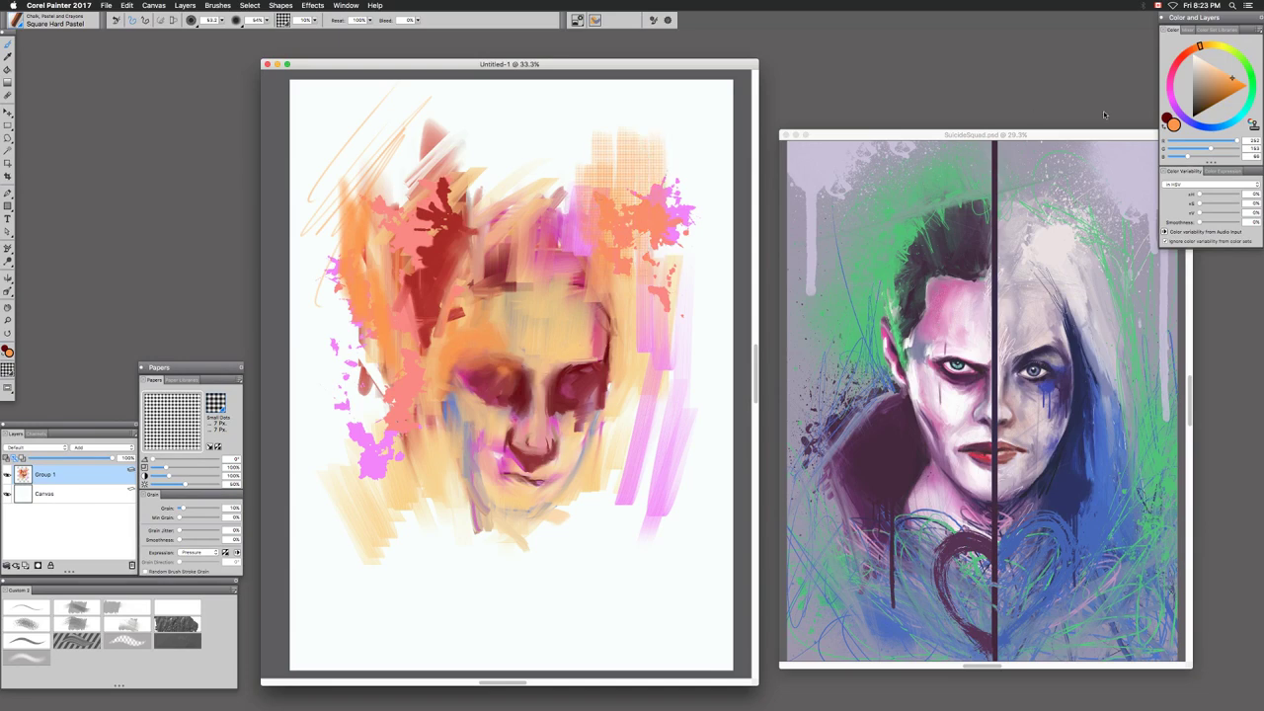
{"action": "left_click", "coordinate": [1164, 126]}
{"action": "mouse_move", "coordinate": [571, 160]}
{"action": "left_mouse_down"}
{"action": "mouse_move", "coordinate": [585, 269]}
{"action": "mouse_move", "coordinate": [610, 290]}
{"action": "mouse_move", "coordinate": [578, 242]}
{"action": "mouse_move", "coordinate": [619, 326]}
{"action": "left_mouse_up"}
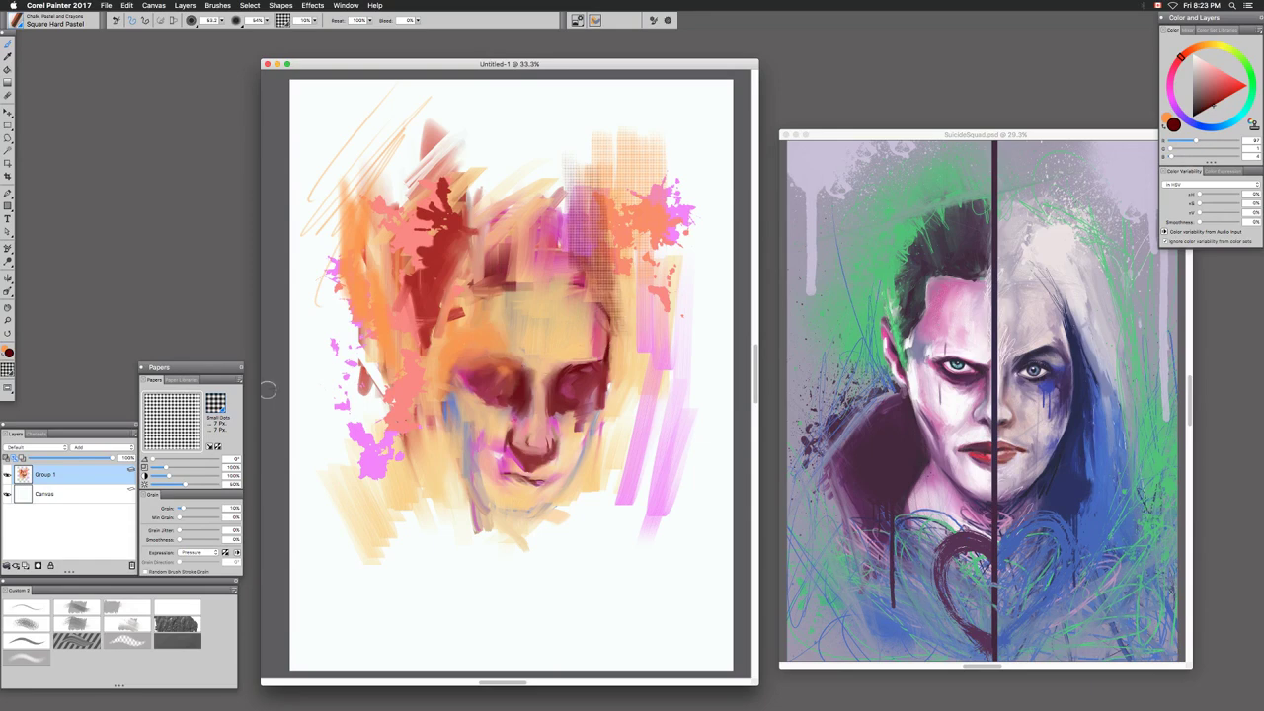
Scale the Small Dots paper to 177% and stroke dark red dot texture over the left temple, brow and jaw
{"action": "left_click", "coordinate": [183, 475]}
{"action": "left_click_drag", "start_coordinate": [175, 470], "coordinate": [179, 468]}
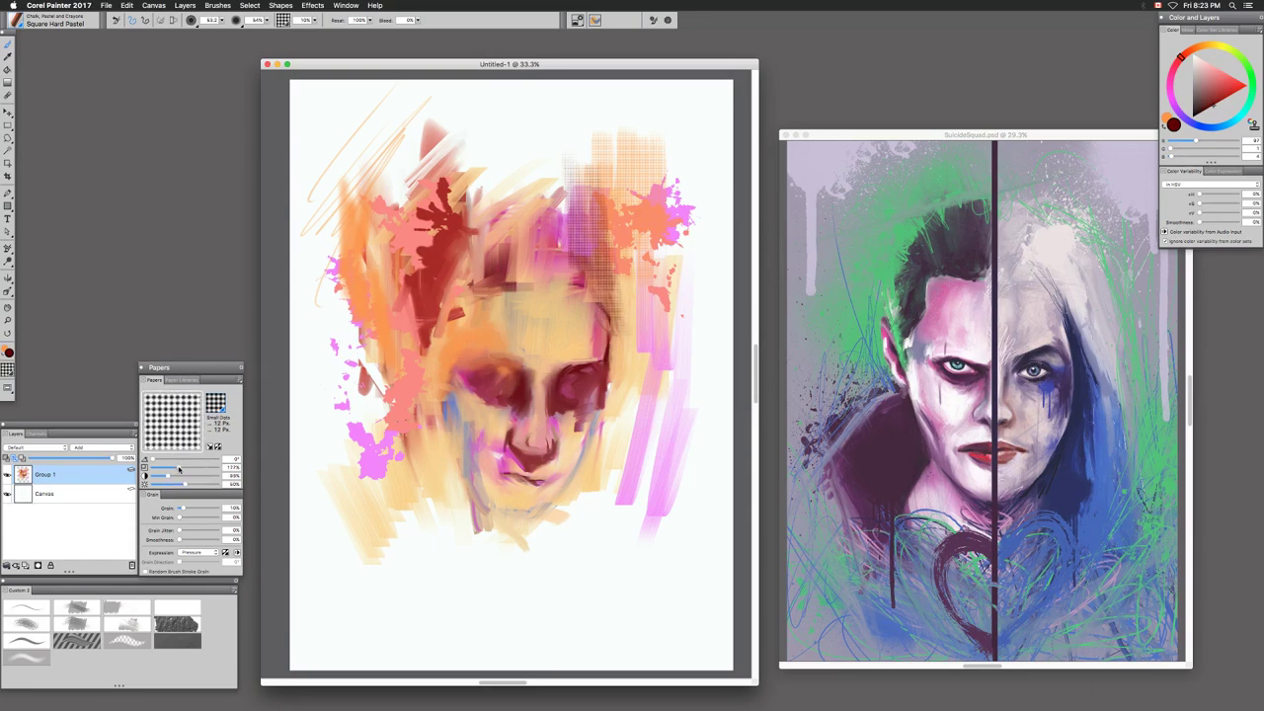
{"action": "mouse_move", "coordinate": [426, 322]}
{"action": "left_mouse_down"}
{"action": "mouse_move", "coordinate": [454, 344]}
{"action": "mouse_move", "coordinate": [427, 414]}
{"action": "left_mouse_up"}
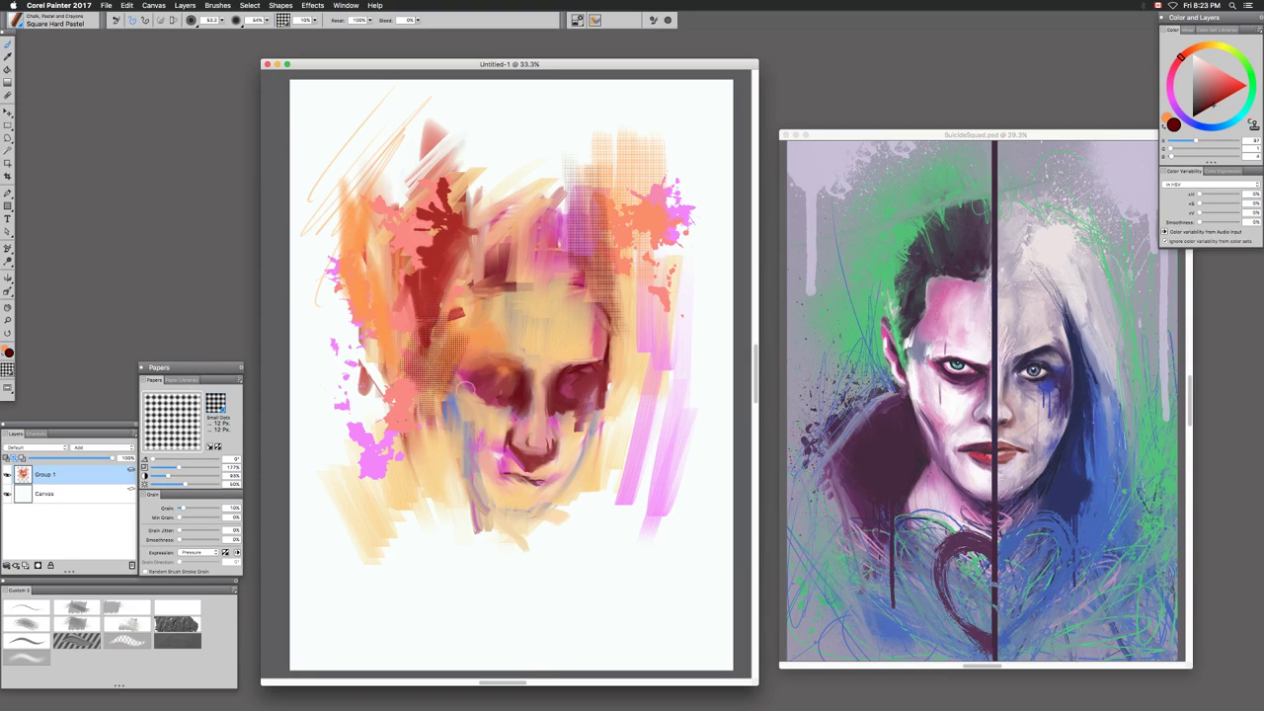
{"action": "mouse_move", "coordinate": [472, 350]}
{"action": "left_mouse_down"}
{"action": "mouse_move", "coordinate": [464, 361]}
{"action": "mouse_move", "coordinate": [512, 360]}
{"action": "left_mouse_up"}
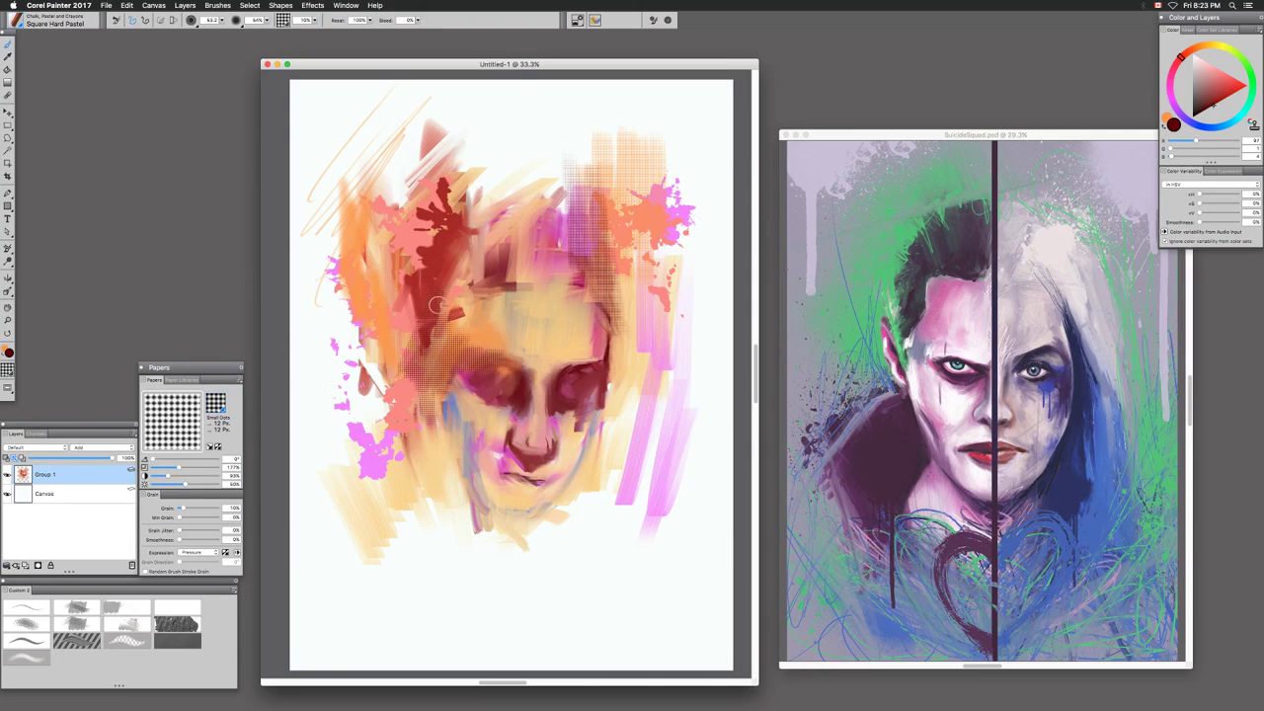
{"action": "left_click_drag", "start_coordinate": [454, 452], "coordinate": [486, 529]}
Blend the dotted left brow and the right eye socket of the portrait with the Grainy Water brush
{"action": "key", "text": "super+plus"}
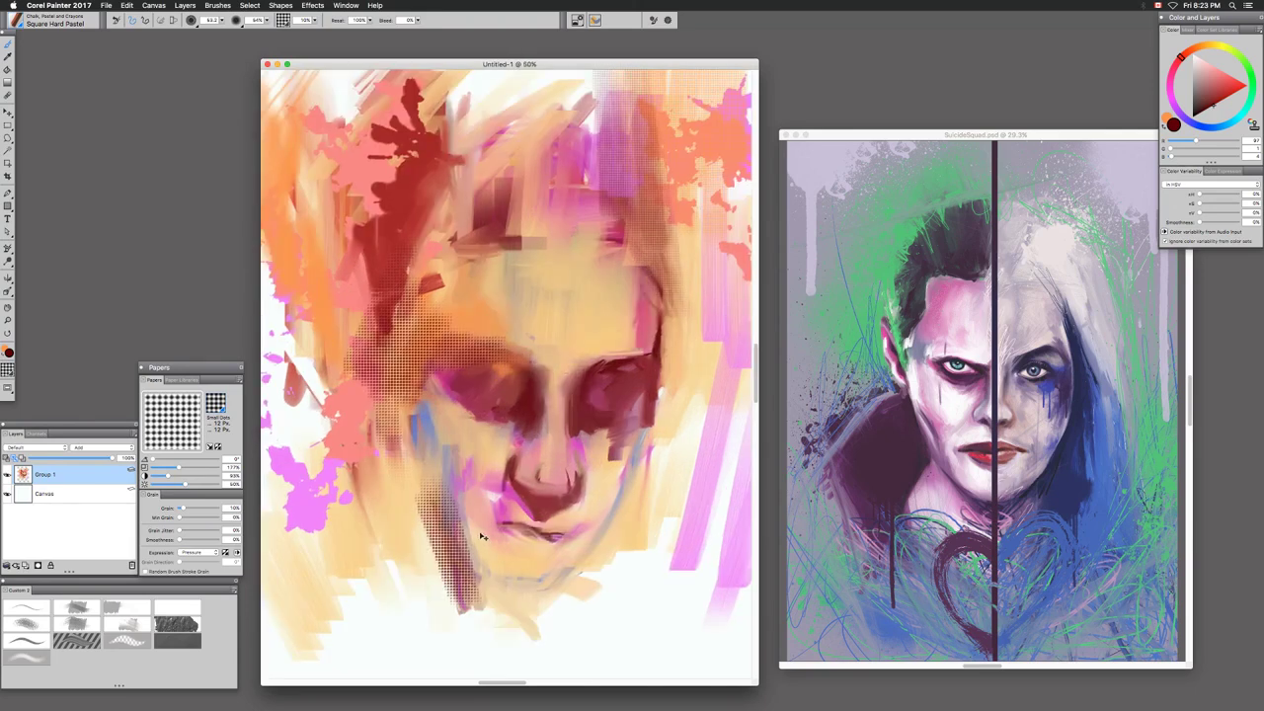
{"action": "left_click_drag", "start_coordinate": [523, 552], "coordinate": [501, 540]}
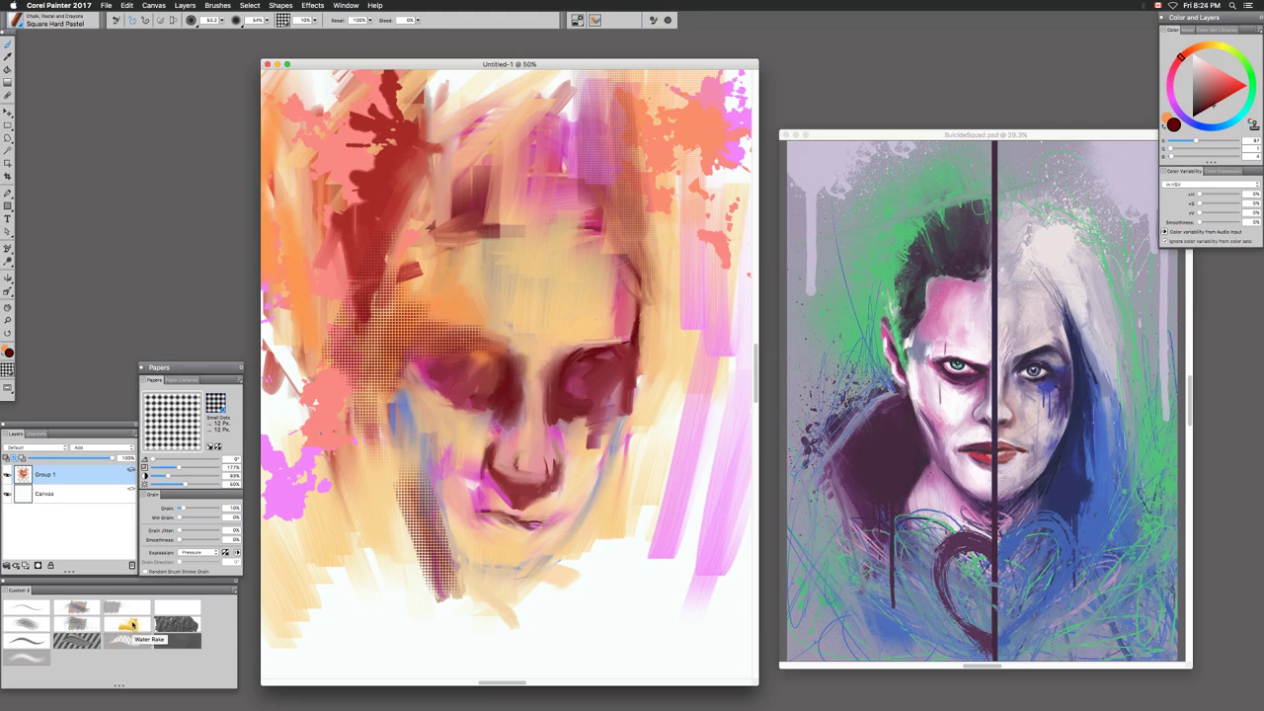
{"action": "key", "text": "b"}
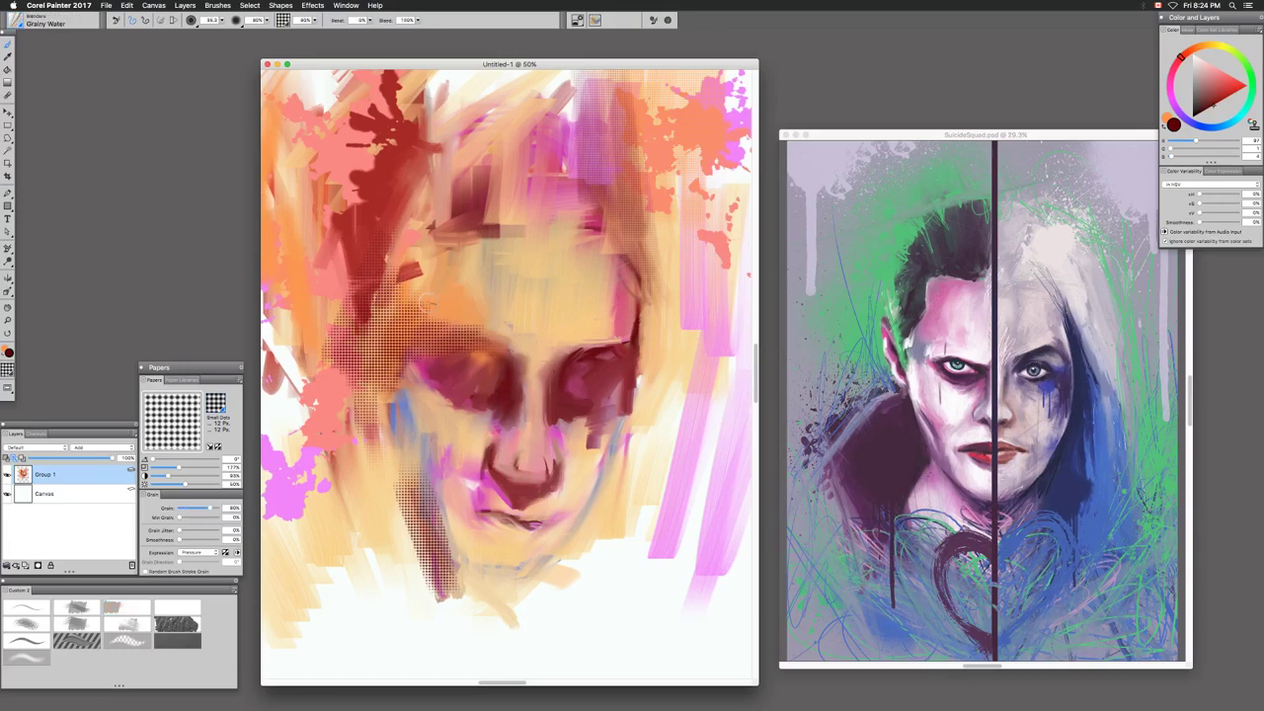
{"action": "mouse_move", "coordinate": [412, 326]}
{"action": "left_mouse_down"}
{"action": "mouse_move", "coordinate": [413, 297]}
{"action": "mouse_move", "coordinate": [434, 330]}
{"action": "mouse_move", "coordinate": [410, 328]}
{"action": "mouse_move", "coordinate": [462, 334]}
{"action": "mouse_move", "coordinate": [422, 288]}
{"action": "mouse_move", "coordinate": [403, 320]}
{"action": "mouse_move", "coordinate": [431, 341]}
{"action": "mouse_move", "coordinate": [424, 314]}
{"action": "mouse_move", "coordinate": [501, 343]}
{"action": "left_mouse_up"}
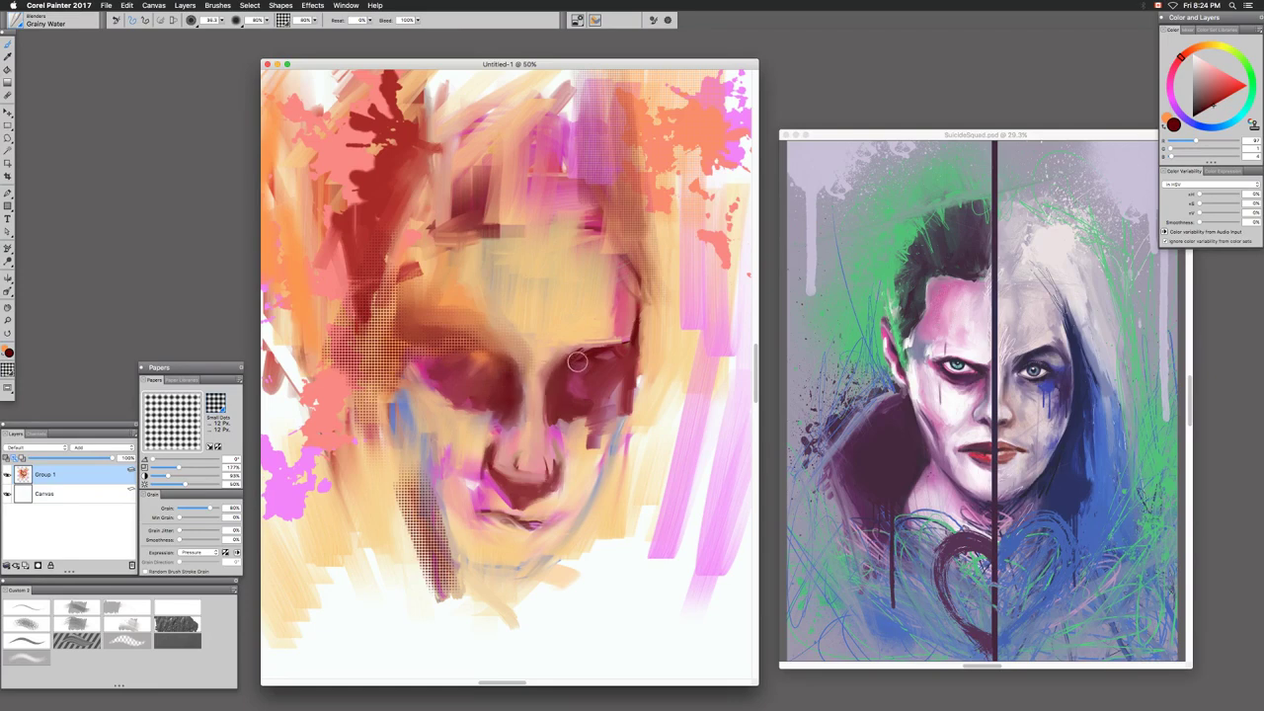
{"action": "mouse_move", "coordinate": [558, 365]}
{"action": "left_mouse_down"}
{"action": "mouse_move", "coordinate": [627, 386]}
{"action": "mouse_move", "coordinate": [604, 400]}
{"action": "mouse_move", "coordinate": [592, 390]}
{"action": "mouse_move", "coordinate": [602, 396]}
{"action": "left_mouse_up"}
{"action": "mouse_move", "coordinate": [607, 405]}
{"action": "left_mouse_down"}
{"action": "mouse_move", "coordinate": [586, 434]}
{"action": "mouse_move", "coordinate": [563, 441]}
{"action": "left_mouse_up"}
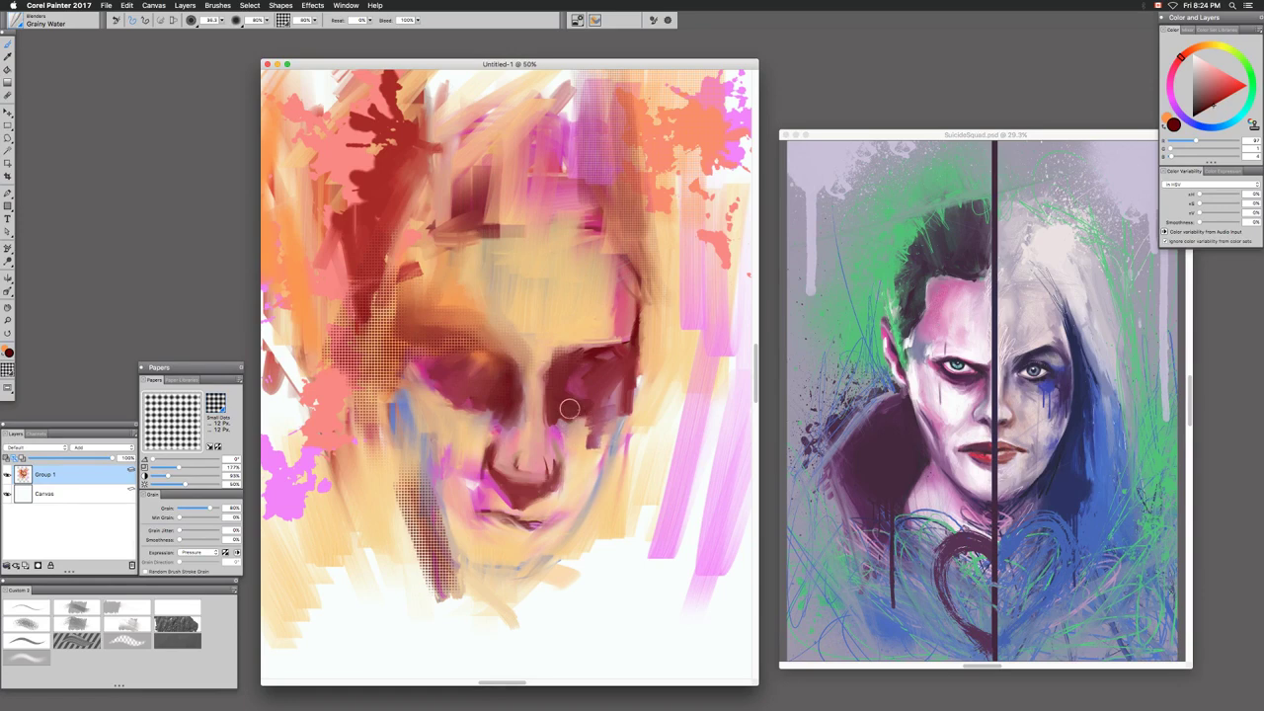
{"action": "mouse_move", "coordinate": [612, 351]}
{"action": "left_mouse_down"}
{"action": "mouse_move", "coordinate": [612, 361]}
{"action": "mouse_move", "coordinate": [594, 343]}
{"action": "left_mouse_up"}
{"action": "mouse_move", "coordinate": [597, 426]}
{"action": "left_mouse_down"}
{"action": "mouse_move", "coordinate": [575, 435]}
{"action": "mouse_move", "coordinate": [554, 484]}
{"action": "mouse_move", "coordinate": [548, 377]}
{"action": "left_mouse_up"}
Soften the hairline, left eye socket, nose and mouth with Grainy Water
{"action": "mouse_move", "coordinate": [438, 249]}
{"action": "left_mouse_down"}
{"action": "mouse_move", "coordinate": [468, 212]}
{"action": "mouse_move", "coordinate": [485, 249]}
{"action": "left_mouse_up"}
{"action": "mouse_move", "coordinate": [407, 357]}
{"action": "left_mouse_down"}
{"action": "mouse_move", "coordinate": [447, 400]}
{"action": "mouse_move", "coordinate": [502, 395]}
{"action": "mouse_move", "coordinate": [484, 423]}
{"action": "left_mouse_up"}
{"action": "mouse_move", "coordinate": [497, 486]}
{"action": "left_mouse_down"}
{"action": "mouse_move", "coordinate": [543, 494]}
{"action": "mouse_move", "coordinate": [513, 515]}
{"action": "mouse_move", "coordinate": [479, 514]}
{"action": "mouse_move", "coordinate": [528, 523]}
{"action": "left_mouse_up"}
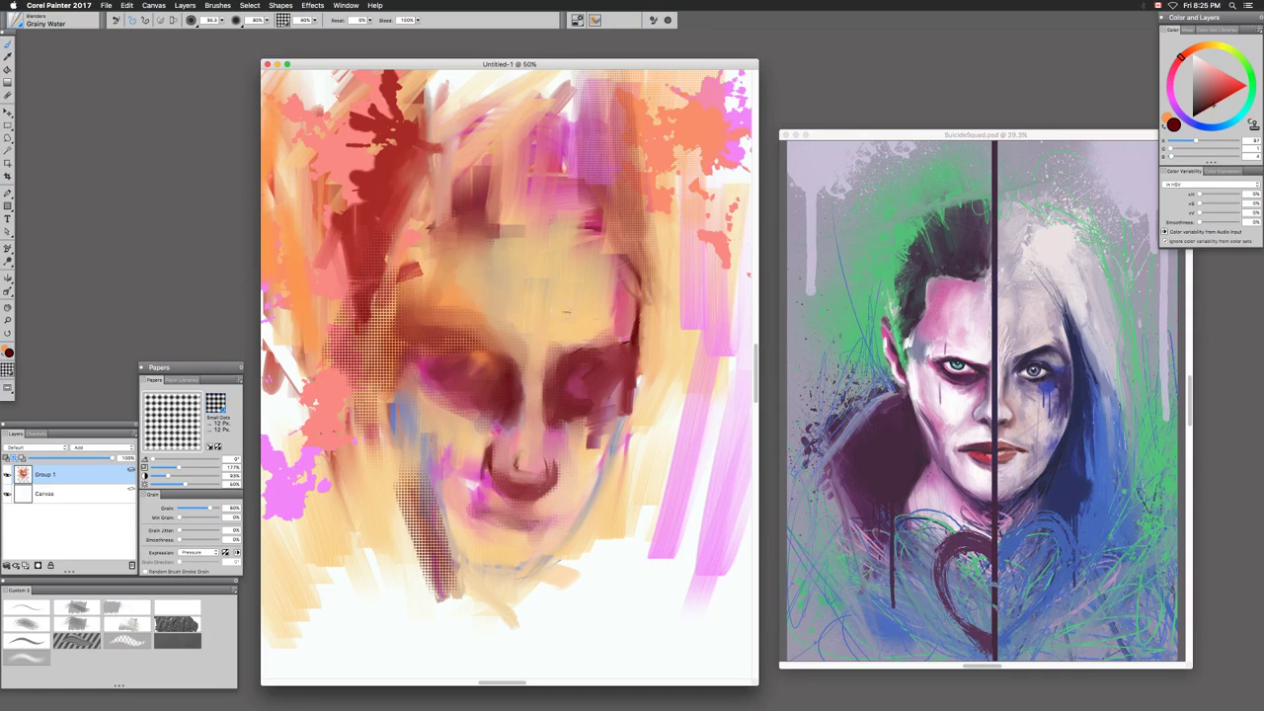
Blend the portrait's right temple, right cheek, nose and left cheek with the Grainy Water brush
{"action": "mouse_move", "coordinate": [637, 350]}
{"action": "left_mouse_down"}
{"action": "mouse_move", "coordinate": [637, 376]}
{"action": "mouse_move", "coordinate": [623, 359]}
{"action": "mouse_move", "coordinate": [641, 310]}
{"action": "left_mouse_up"}
{"action": "mouse_move", "coordinate": [633, 413]}
{"action": "left_mouse_down"}
{"action": "mouse_move", "coordinate": [631, 372]}
{"action": "mouse_move", "coordinate": [567, 394]}
{"action": "mouse_move", "coordinate": [578, 397]}
{"action": "mouse_move", "coordinate": [563, 418]}
{"action": "mouse_move", "coordinate": [573, 429]}
{"action": "left_mouse_up"}
{"action": "mouse_move", "coordinate": [552, 374]}
{"action": "left_mouse_down"}
{"action": "mouse_move", "coordinate": [541, 444]}
{"action": "mouse_move", "coordinate": [515, 470]}
{"action": "mouse_move", "coordinate": [542, 463]}
{"action": "mouse_move", "coordinate": [518, 473]}
{"action": "mouse_move", "coordinate": [555, 475]}
{"action": "mouse_move", "coordinate": [554, 455]}
{"action": "mouse_move", "coordinate": [537, 483]}
{"action": "mouse_move", "coordinate": [485, 456]}
{"action": "left_mouse_up"}
{"action": "mouse_move", "coordinate": [439, 420]}
{"action": "left_mouse_down"}
{"action": "mouse_move", "coordinate": [435, 392]}
{"action": "mouse_move", "coordinate": [459, 409]}
{"action": "mouse_move", "coordinate": [440, 406]}
{"action": "left_mouse_up"}
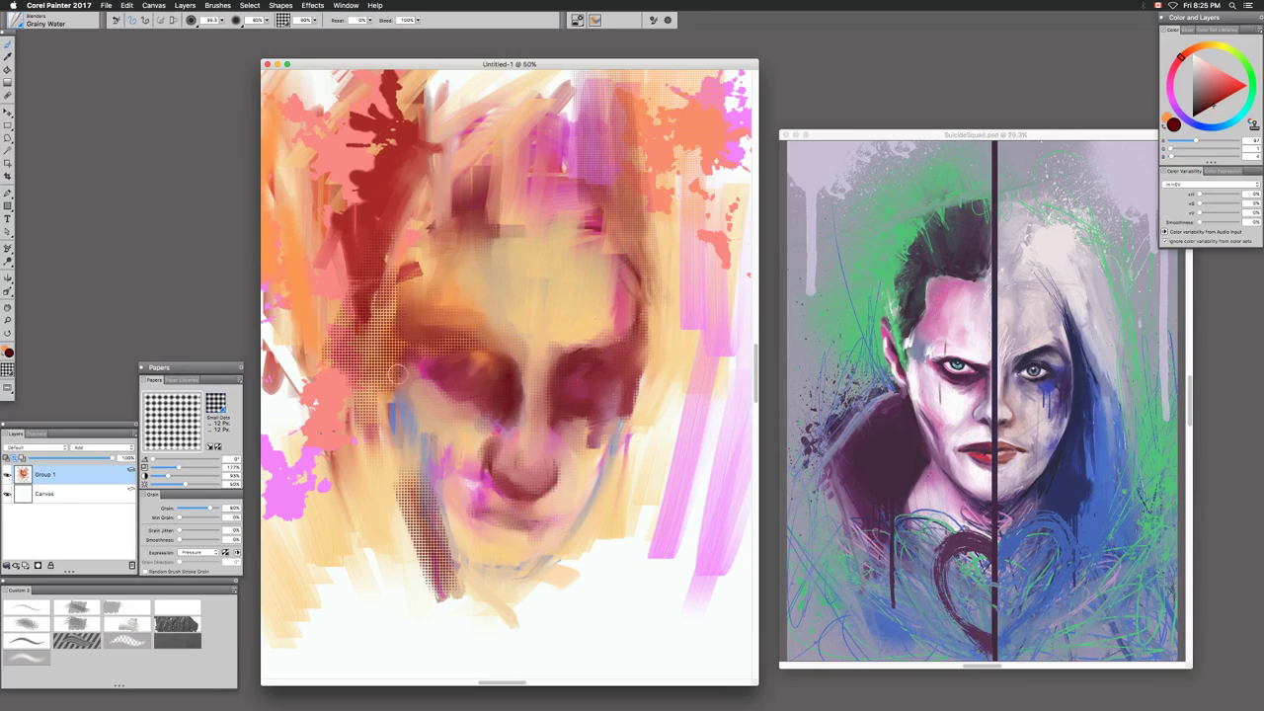
Soften the right side of the forehead, the purple hairline and the right cheek edge with Grainy Water
{"action": "key", "text": "super+minus"}
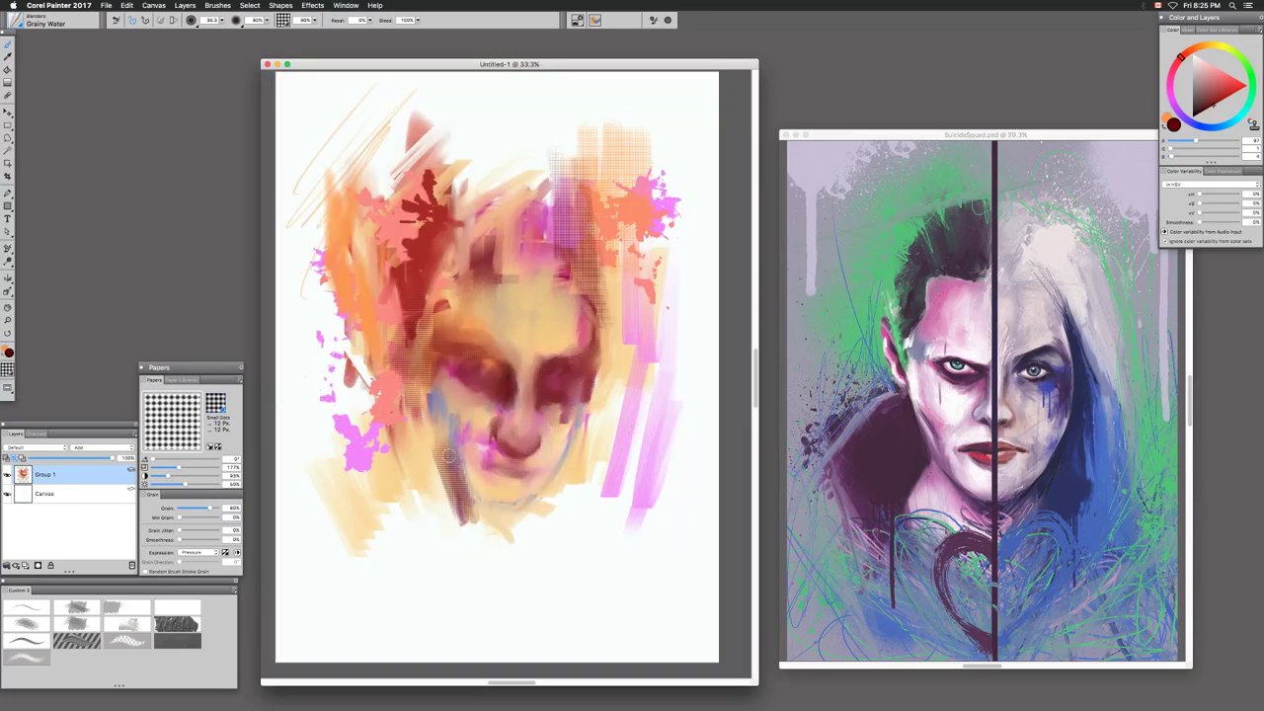
{"action": "mouse_move", "coordinate": [599, 375]}
{"action": "left_mouse_down"}
{"action": "mouse_move", "coordinate": [604, 338]}
{"action": "mouse_move", "coordinate": [587, 332]}
{"action": "mouse_move", "coordinate": [595, 296]}
{"action": "mouse_move", "coordinate": [594, 353]}
{"action": "mouse_move", "coordinate": [594, 277]}
{"action": "mouse_move", "coordinate": [580, 310]}
{"action": "left_mouse_up"}
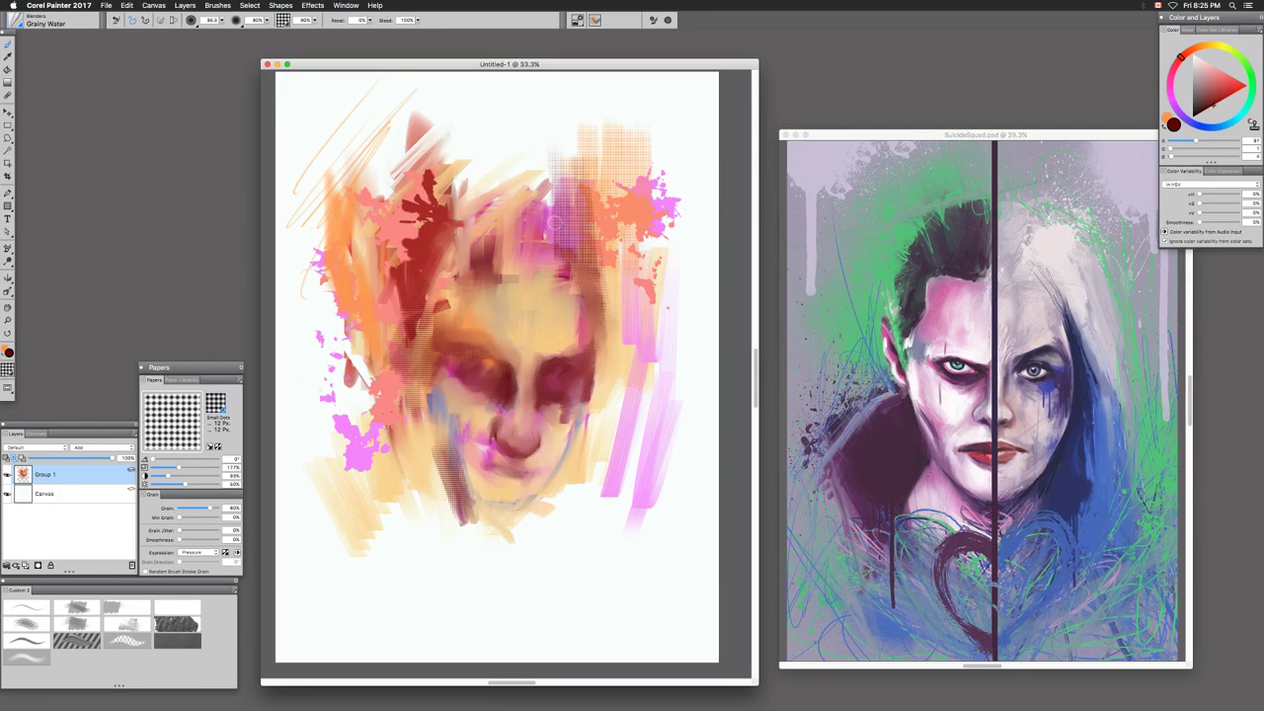
{"action": "left_click_drag", "start_coordinate": [567, 261], "coordinate": [568, 268]}
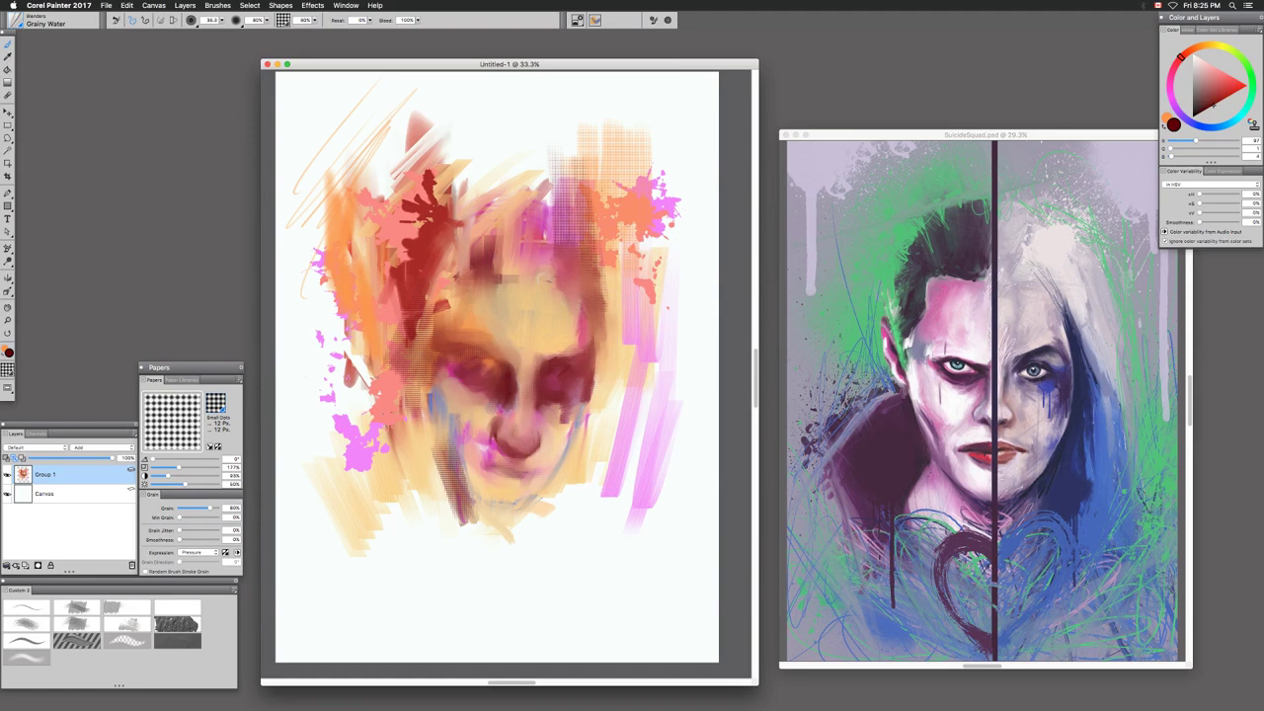
{"action": "key", "text": "Tab"}
{"action": "key", "text": "Tab"}
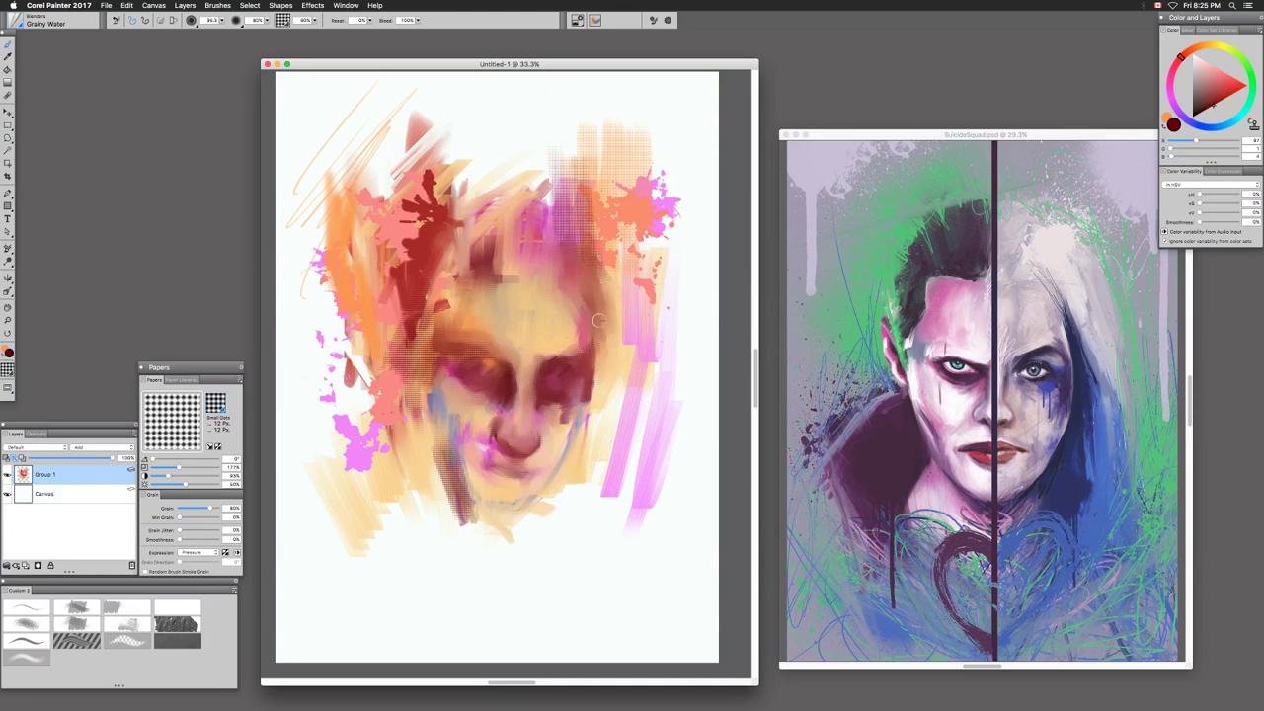
{"action": "left_click_drag", "start_coordinate": [589, 381], "coordinate": [572, 452]}
Smooth the dotted left temple, the nose bridge and the right eye socket with Grainy Water
{"action": "mouse_move", "coordinate": [598, 706]}
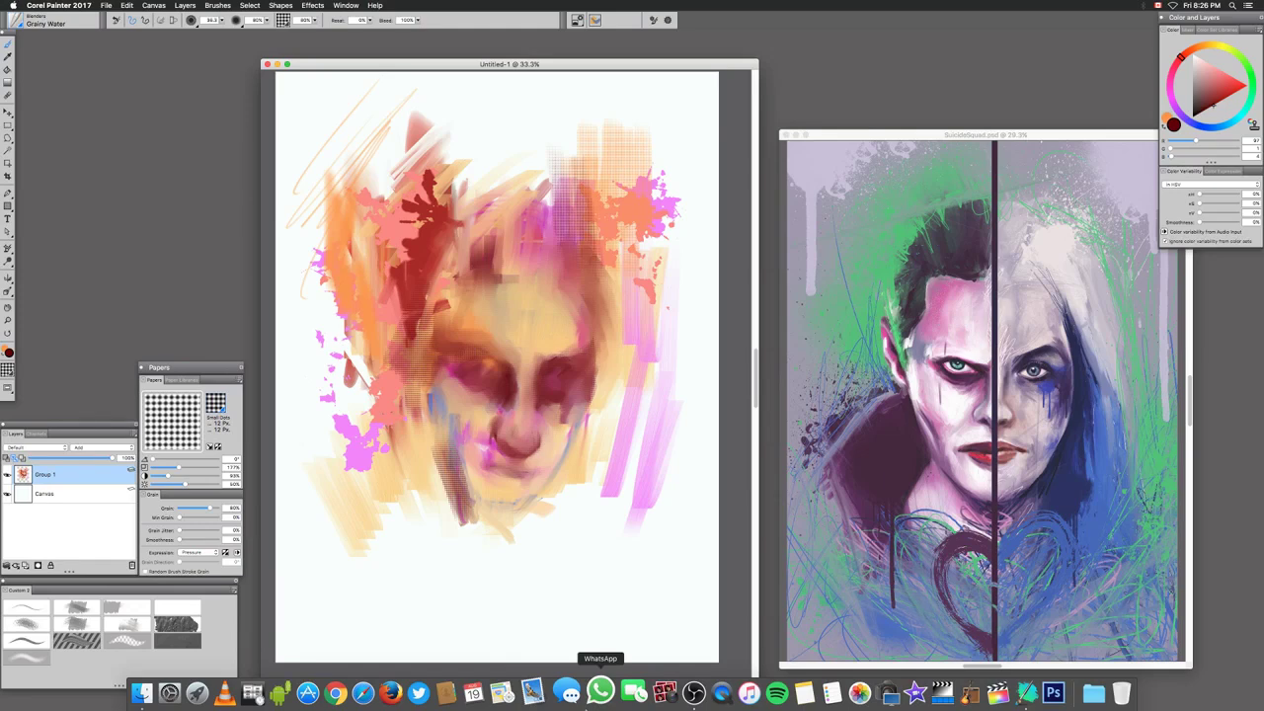
{"action": "left_click_drag", "start_coordinate": [416, 332], "coordinate": [418, 395]}
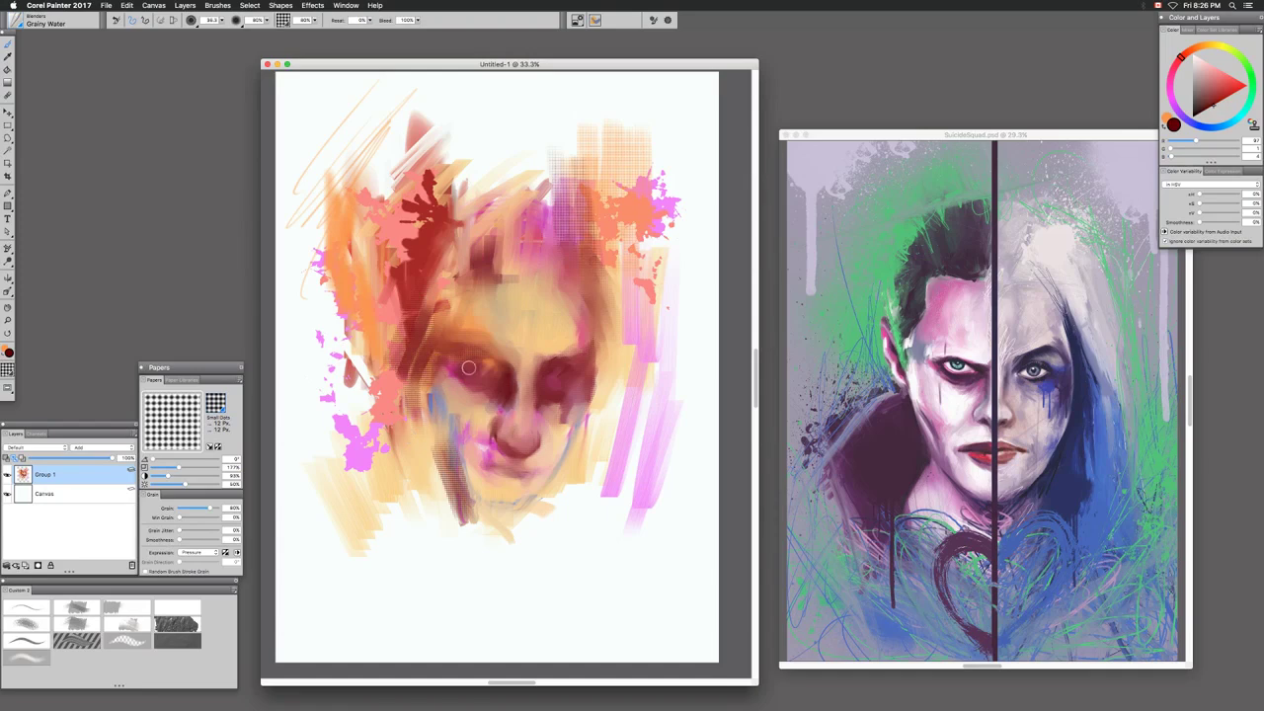
{"action": "mouse_move", "coordinate": [518, 353]}
{"action": "left_mouse_down"}
{"action": "mouse_move", "coordinate": [491, 435]}
{"action": "mouse_move", "coordinate": [530, 456]}
{"action": "left_mouse_up"}
{"action": "left_click_drag", "start_coordinate": [550, 392], "coordinate": [576, 375]}
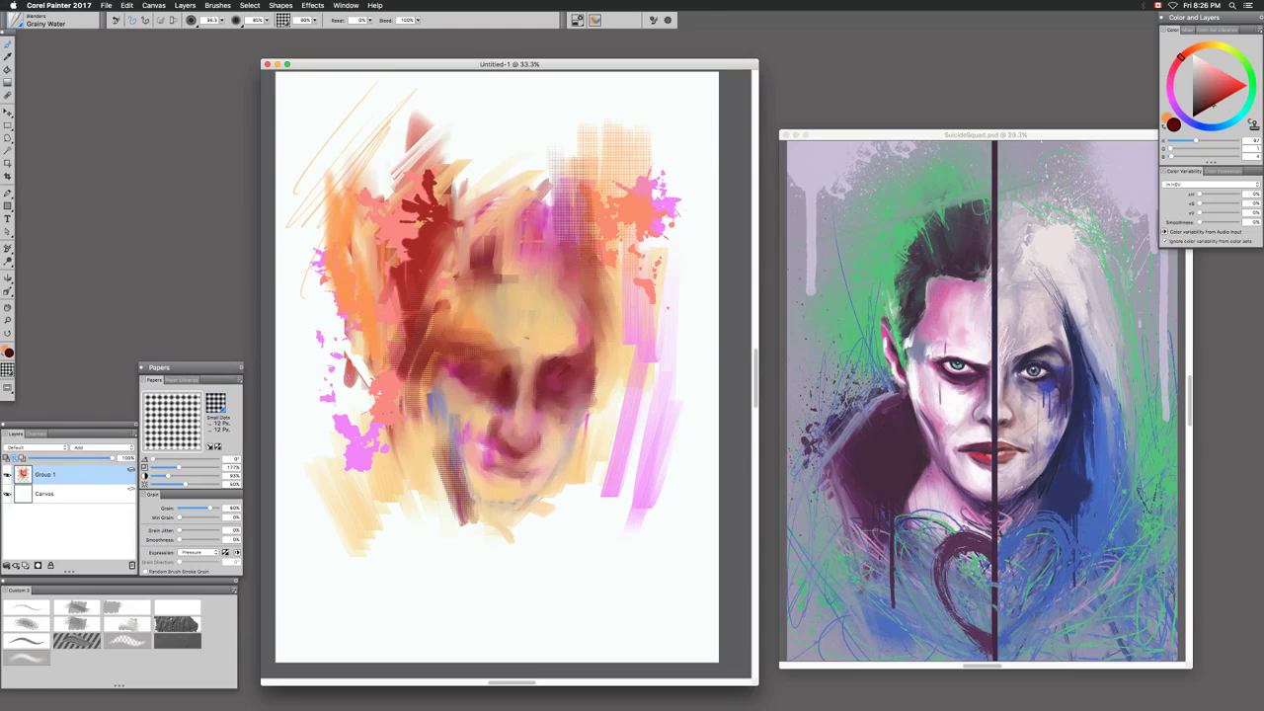
Blend the red splatter, orange hair strokes and left brow into the surrounding paint with Grainy Water
{"action": "mouse_move", "coordinate": [425, 278]}
{"action": "left_mouse_down"}
{"action": "mouse_move", "coordinate": [396, 310]}
{"action": "mouse_move", "coordinate": [413, 233]}
{"action": "mouse_move", "coordinate": [392, 257]}
{"action": "mouse_move", "coordinate": [419, 216]}
{"action": "mouse_move", "coordinate": [448, 202]}
{"action": "mouse_move", "coordinate": [428, 205]}
{"action": "mouse_move", "coordinate": [432, 183]}
{"action": "mouse_move", "coordinate": [420, 222]}
{"action": "left_mouse_up"}
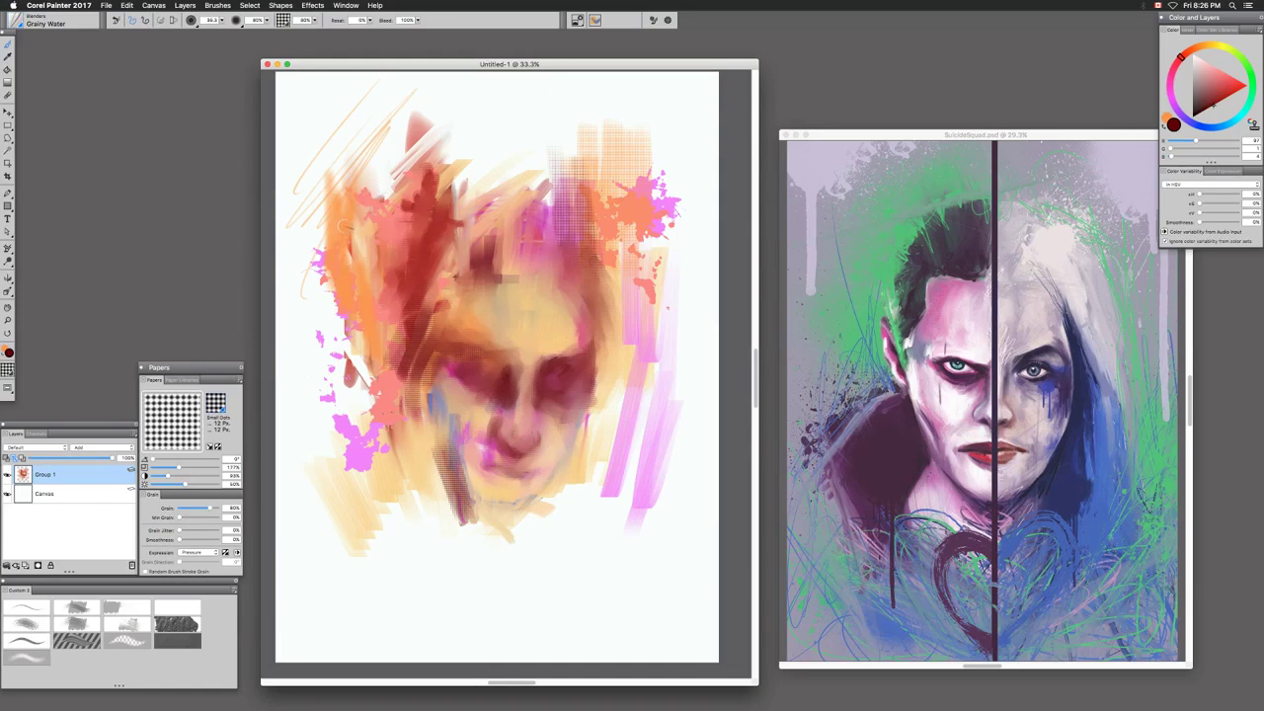
{"action": "mouse_move", "coordinate": [408, 205]}
{"action": "left_mouse_down"}
{"action": "mouse_move", "coordinate": [435, 189]}
{"action": "mouse_move", "coordinate": [417, 241]}
{"action": "left_mouse_up"}
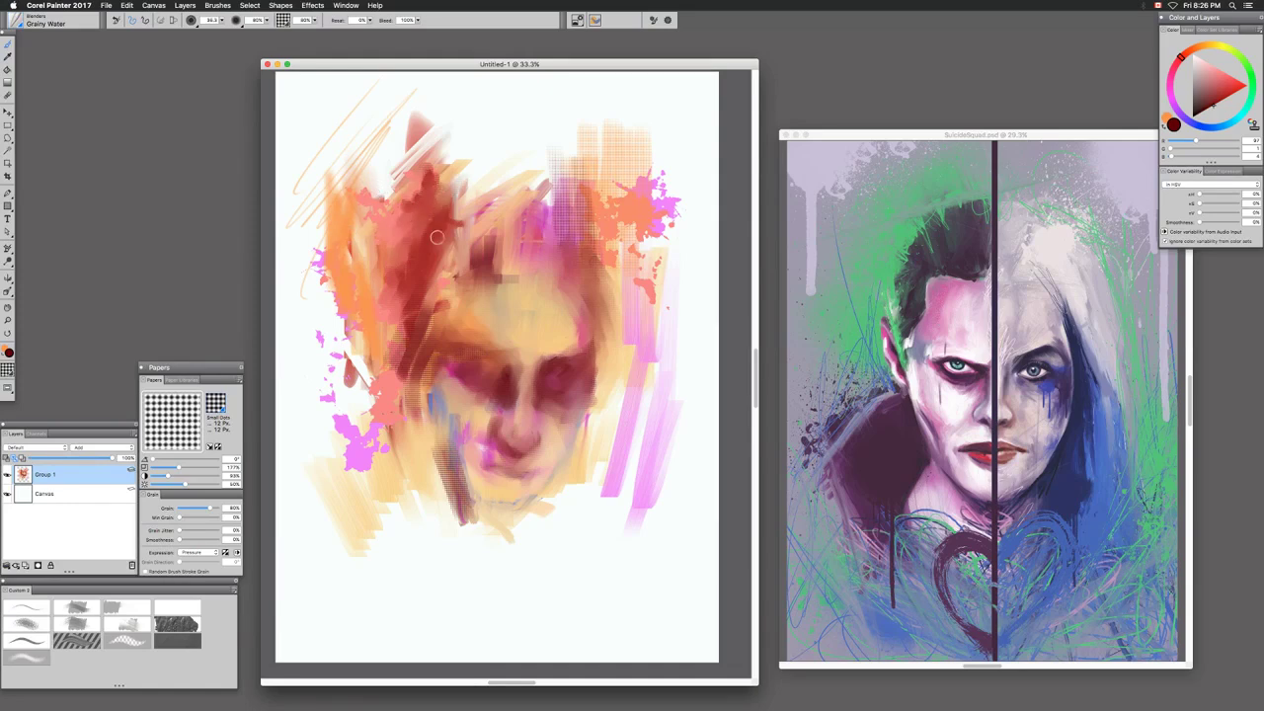
{"action": "left_click_drag", "start_coordinate": [537, 219], "coordinate": [525, 219]}
{"action": "mouse_move", "coordinate": [313, 225]}
{"action": "left_mouse_down"}
{"action": "mouse_move", "coordinate": [318, 272]}
{"action": "mouse_move", "coordinate": [329, 243]}
{"action": "left_mouse_up"}
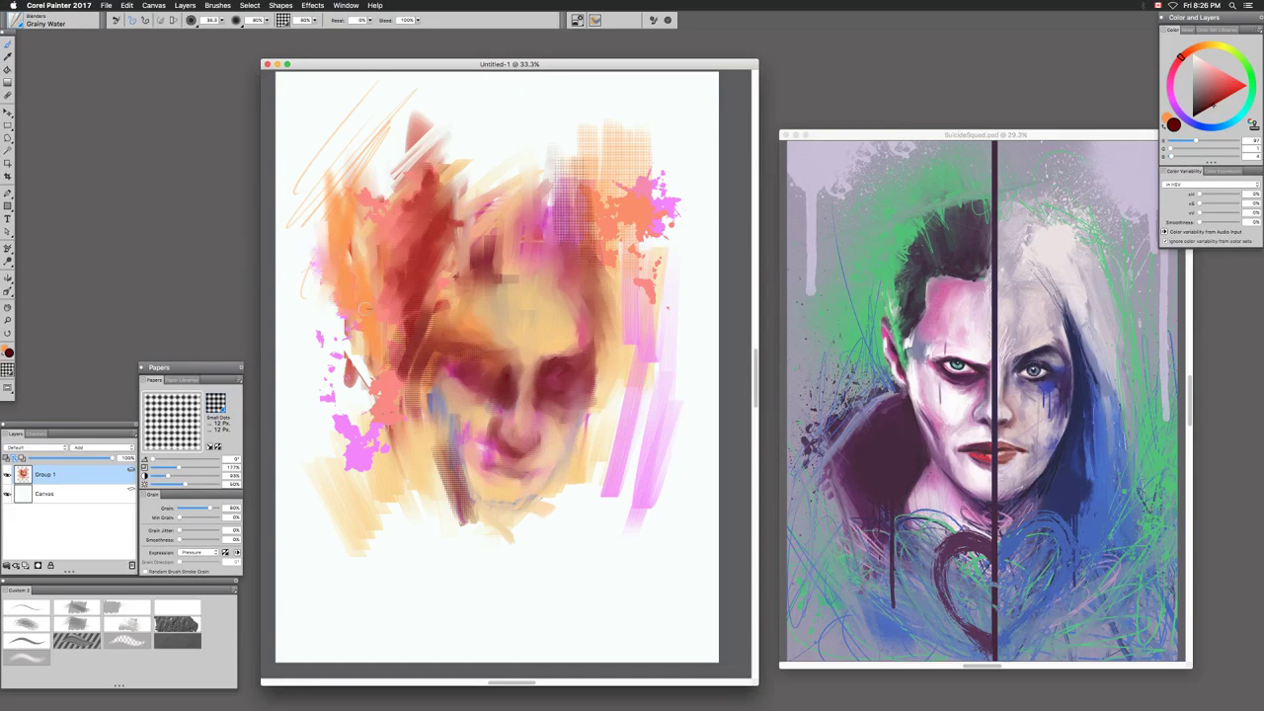
{"action": "mouse_move", "coordinate": [395, 332]}
{"action": "left_mouse_down"}
{"action": "mouse_move", "coordinate": [417, 363]}
{"action": "mouse_move", "coordinate": [462, 365]}
{"action": "left_mouse_up"}
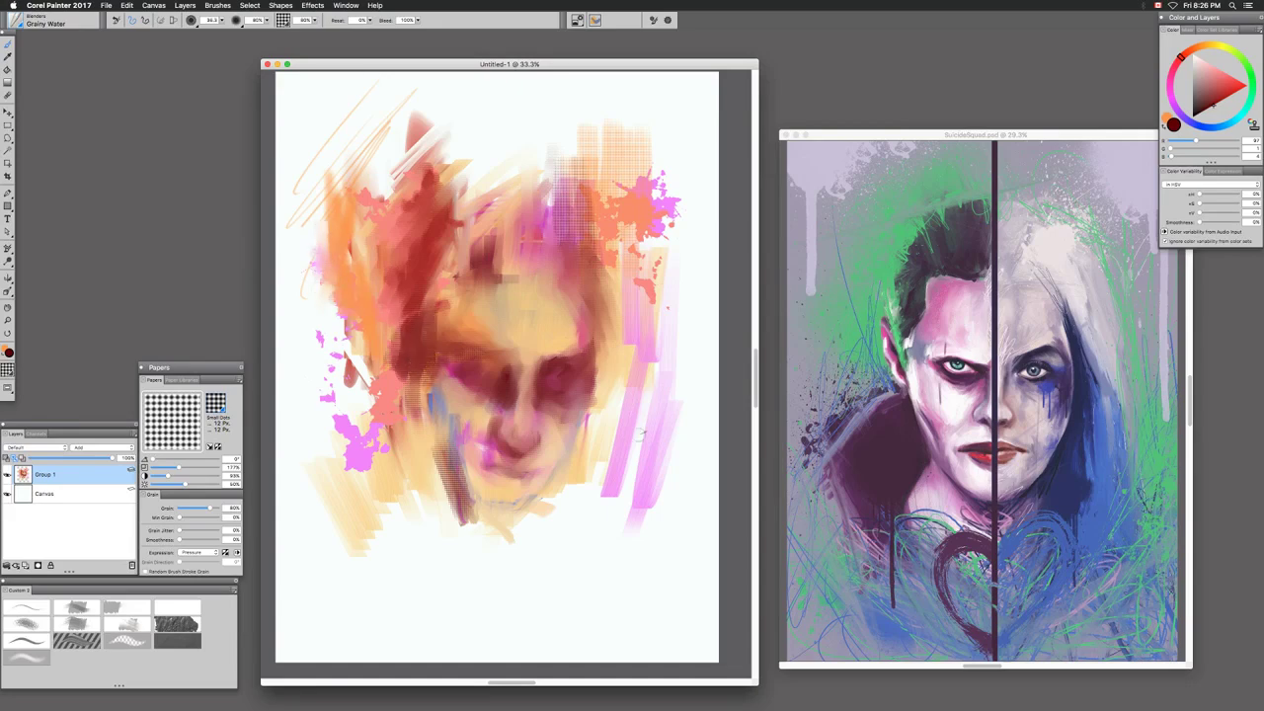
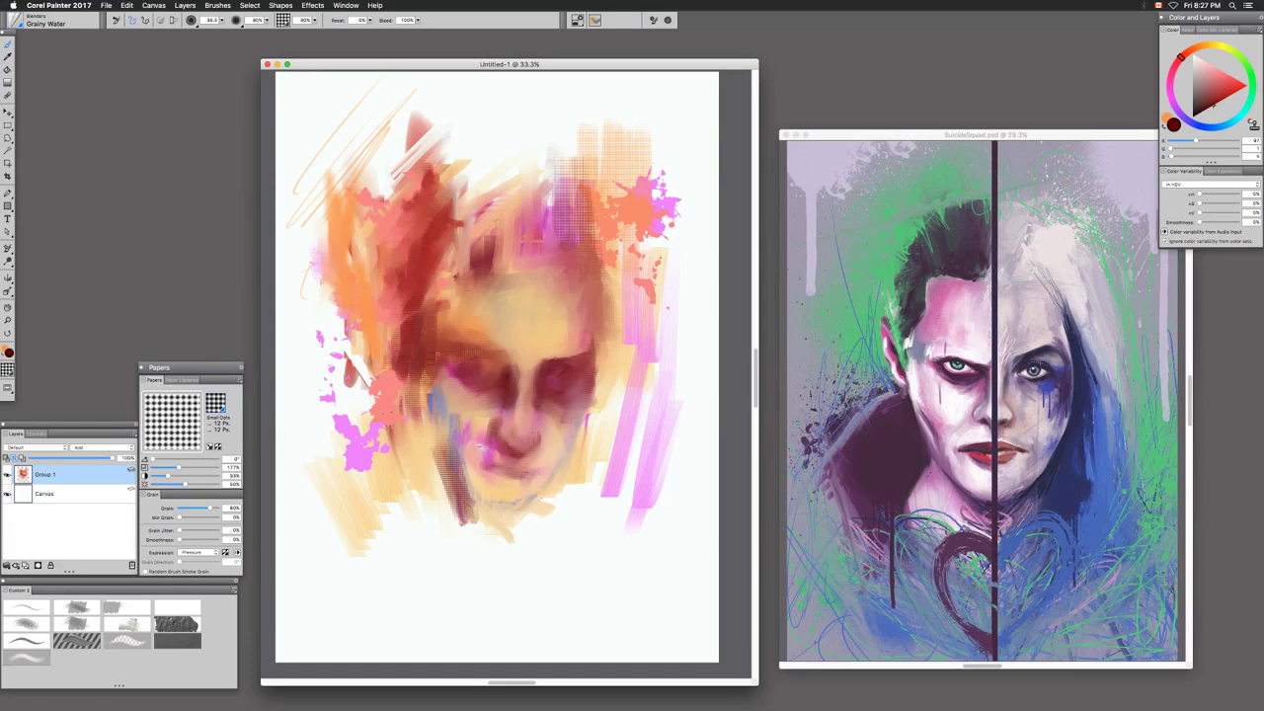
Swap the main and additional colours, and enlarge the painted portrait layer towards the canvas's lower right with a free transform
{"action": "key", "text": "shift+x"}
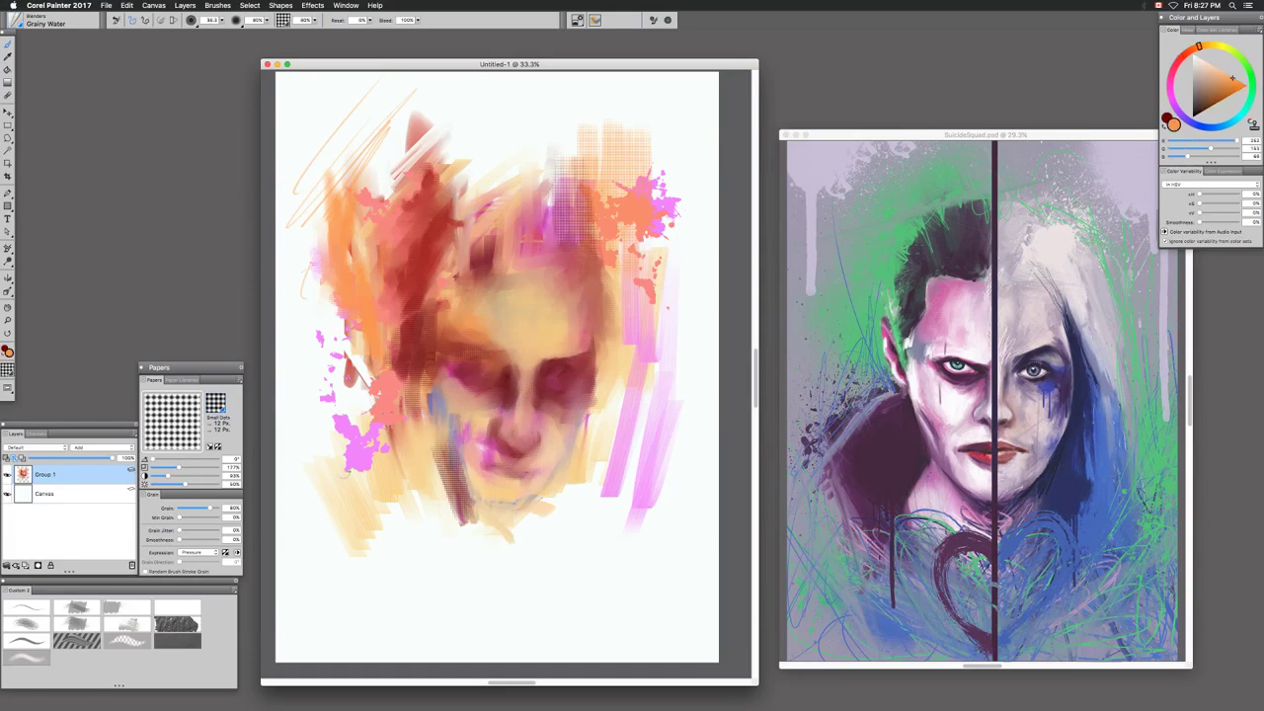
{"action": "key", "text": "alt+super+t"}
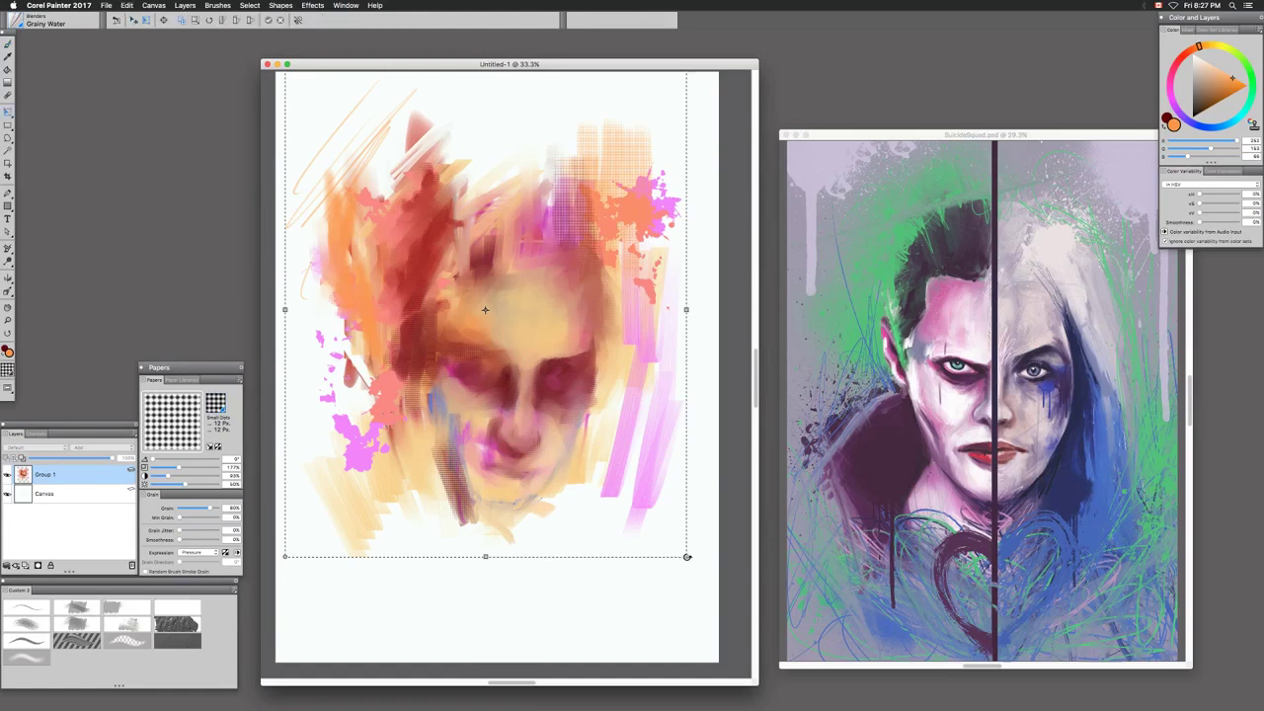
{"action": "left_click_drag", "start_coordinate": [710, 598], "coordinate": [733, 648]}
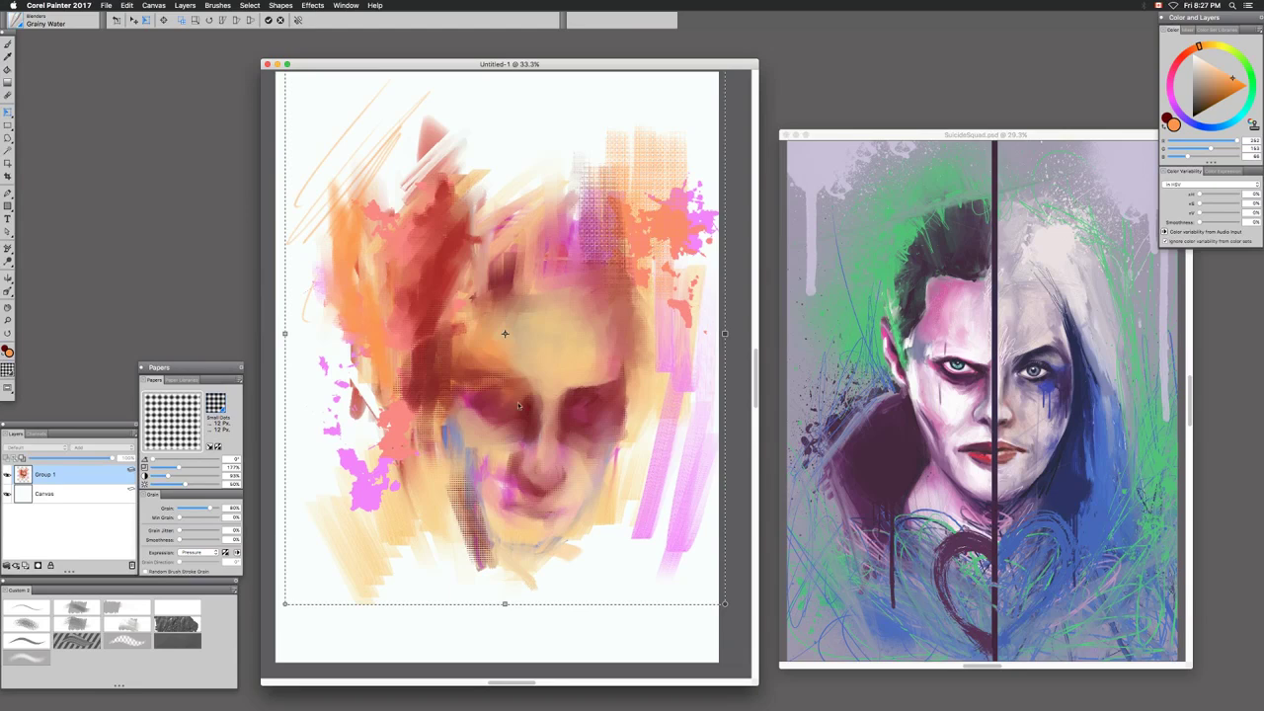
{"action": "key", "text": "Return"}
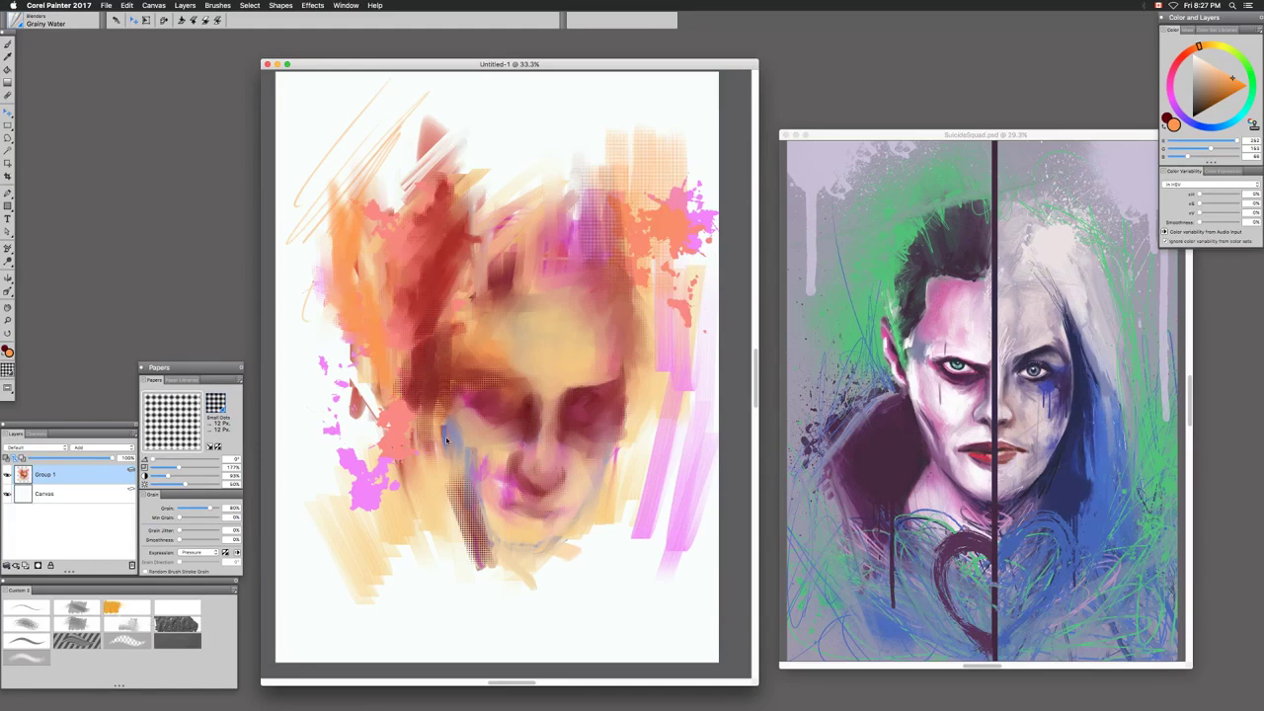
{"action": "key", "text": "b"}
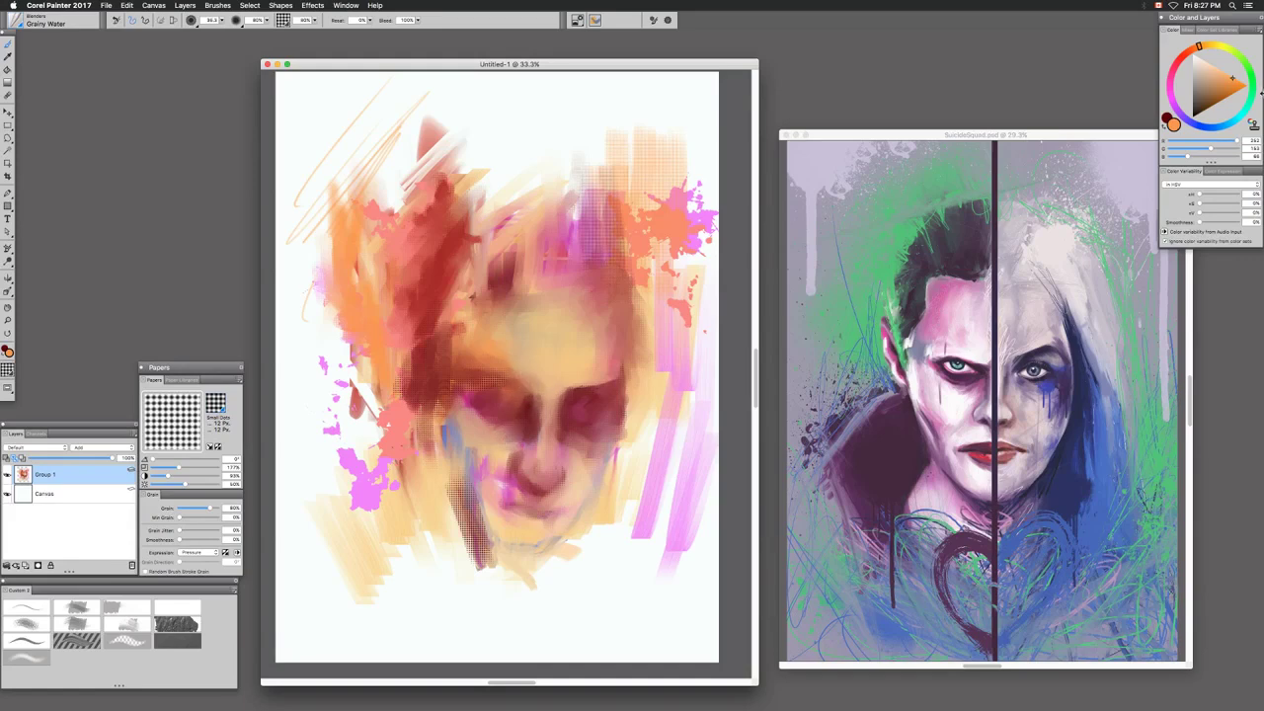
Choose a bright blue and paint soft strokes over the upper left hair with the Real Oils Smeary brush
{"action": "left_click", "coordinate": [1207, 128]}
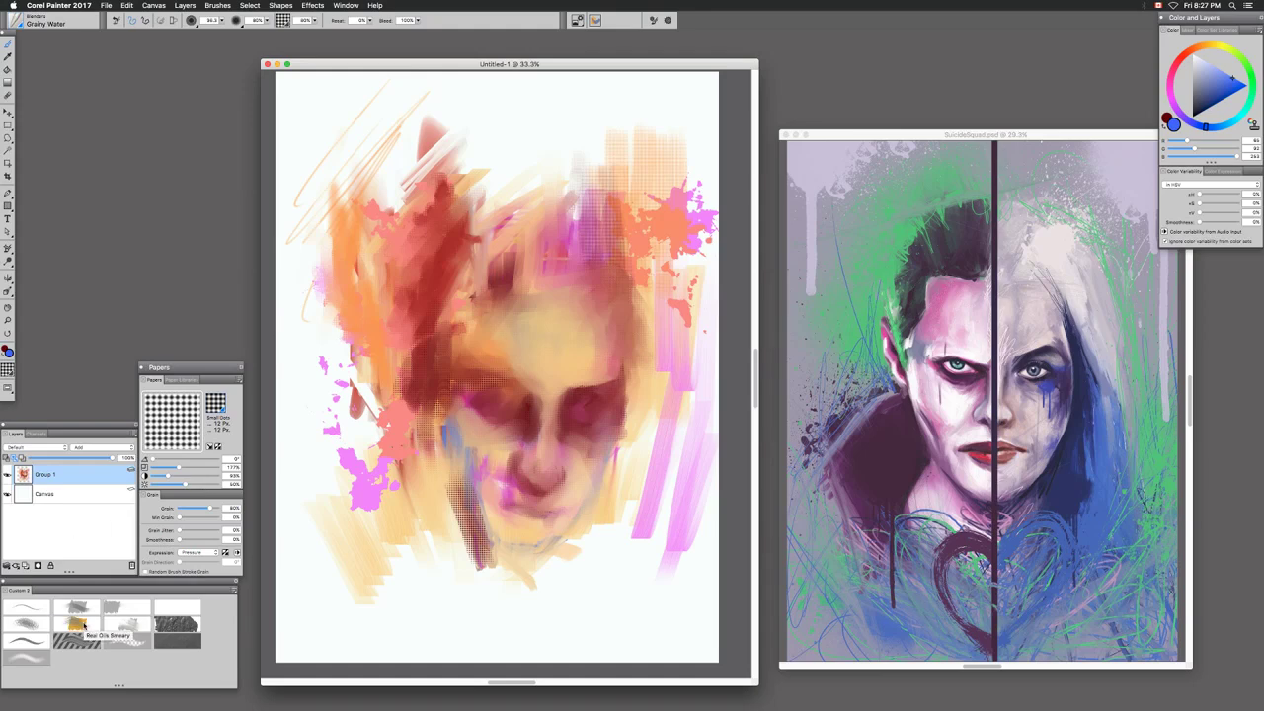
{"action": "key", "text": "F2"}
{"action": "key", "text": "F3"}
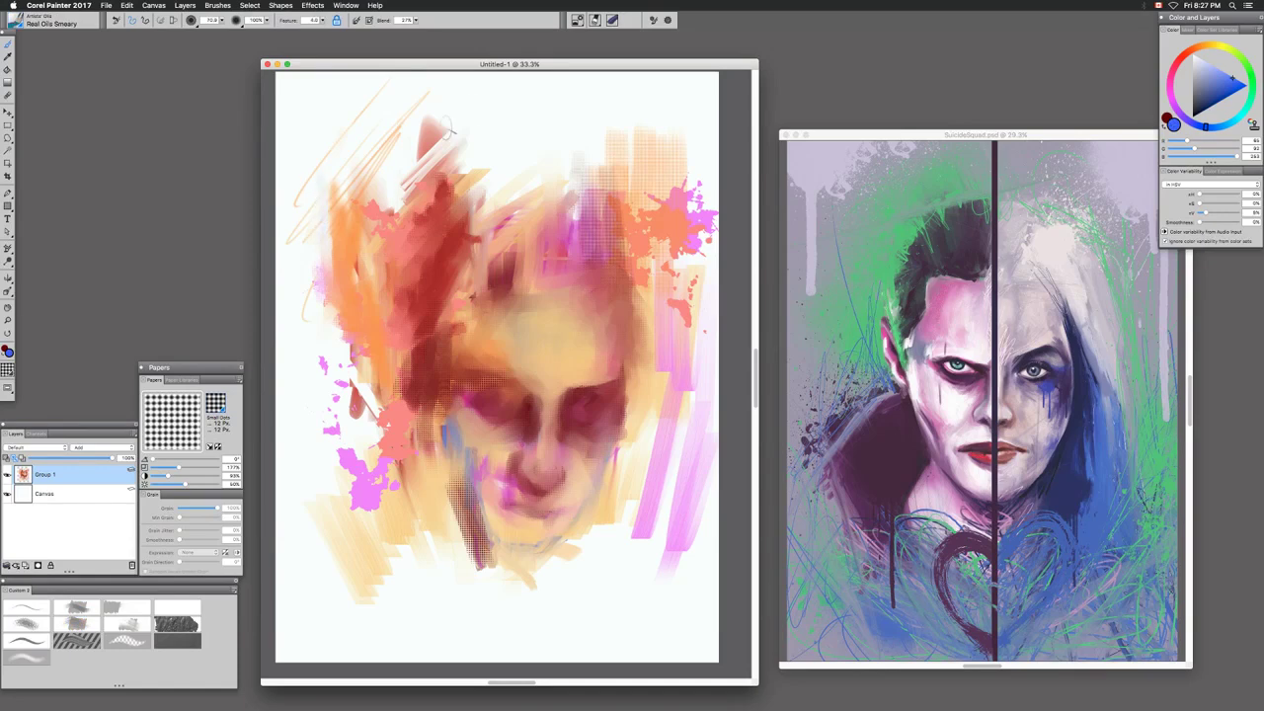
{"action": "mouse_move", "coordinate": [321, 214]}
{"action": "left_mouse_down"}
{"action": "mouse_move", "coordinate": [313, 254]}
{"action": "mouse_move", "coordinate": [360, 144]}
{"action": "mouse_move", "coordinate": [355, 235]}
{"action": "left_mouse_up"}
{"action": "mouse_move", "coordinate": [357, 191]}
{"action": "left_mouse_down"}
{"action": "mouse_move", "coordinate": [381, 138]}
{"action": "mouse_move", "coordinate": [369, 217]}
{"action": "mouse_move", "coordinate": [335, 227]}
{"action": "mouse_move", "coordinate": [363, 246]}
{"action": "mouse_move", "coordinate": [354, 302]}
{"action": "left_mouse_up"}
Scribble bold blue strokes along the left hair, left jaw and chin with the Sargent Brush
{"action": "left_click", "coordinate": [81, 644]}
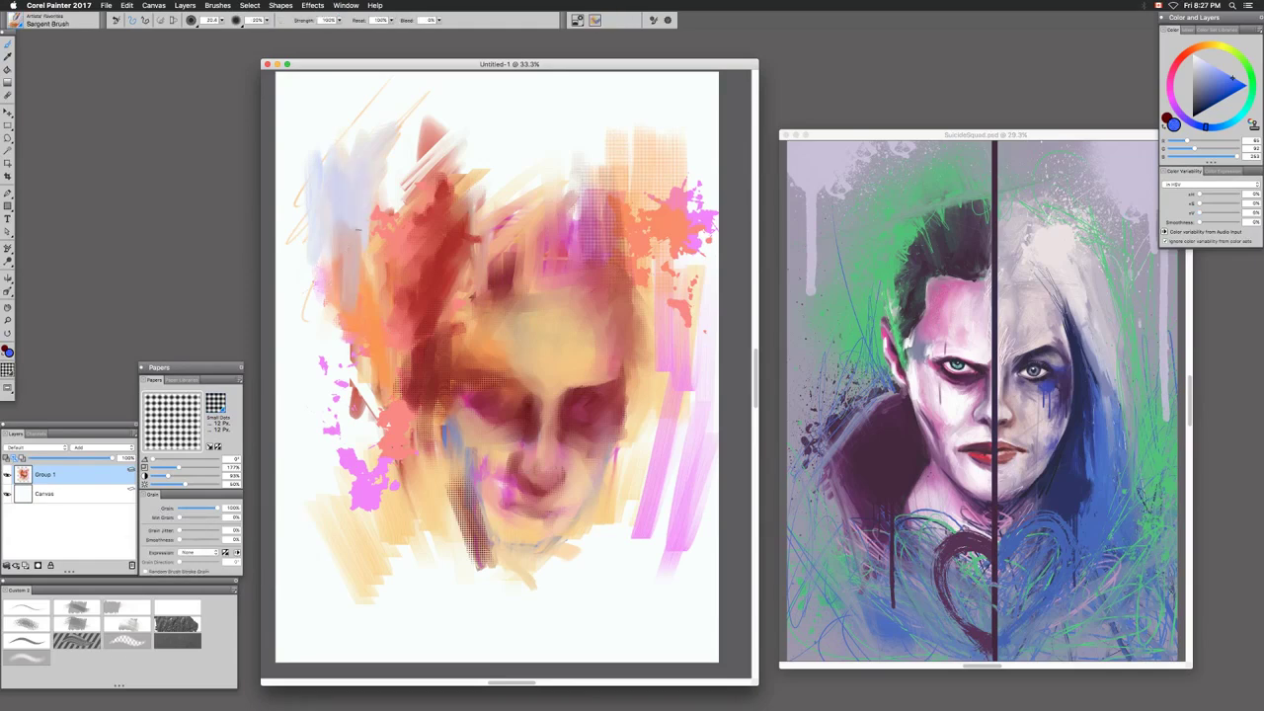
{"action": "mouse_move", "coordinate": [355, 203]}
{"action": "left_mouse_down"}
{"action": "mouse_move", "coordinate": [310, 306]}
{"action": "mouse_move", "coordinate": [361, 214]}
{"action": "mouse_move", "coordinate": [317, 301]}
{"action": "mouse_move", "coordinate": [336, 347]}
{"action": "mouse_move", "coordinate": [373, 212]}
{"action": "mouse_move", "coordinate": [351, 362]}
{"action": "left_mouse_up"}
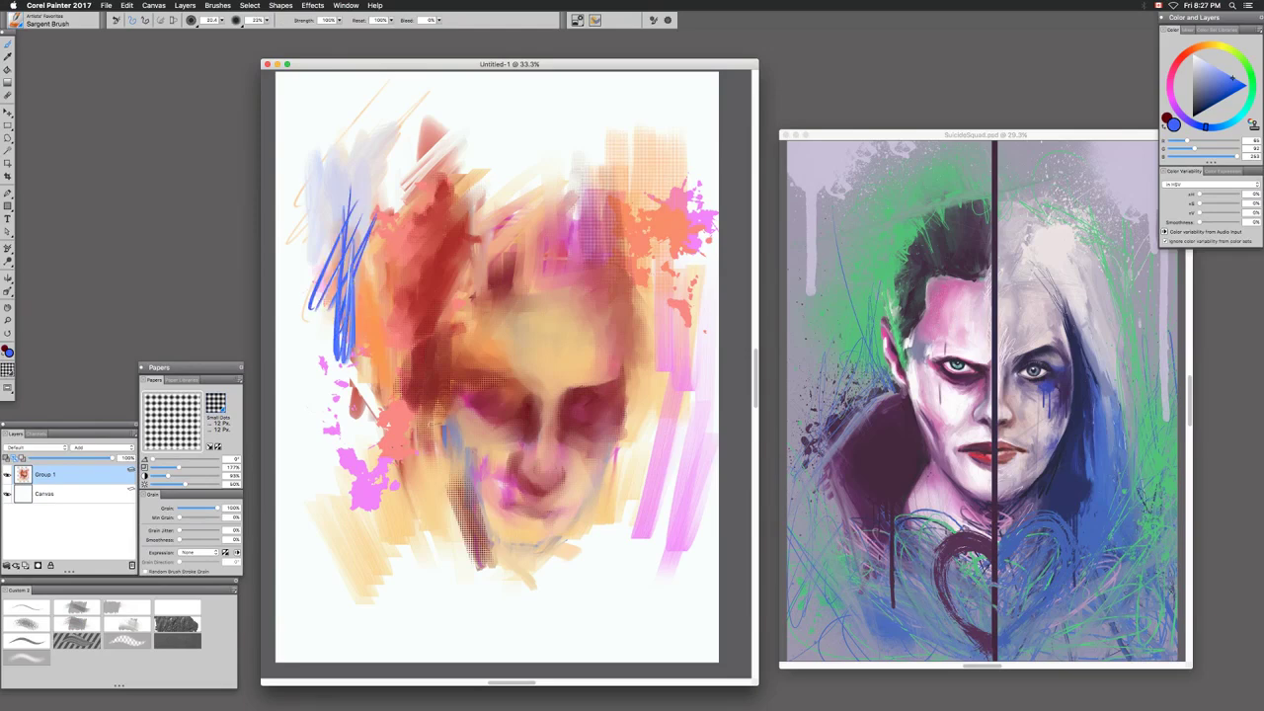
{"action": "mouse_move", "coordinate": [355, 336]}
{"action": "left_mouse_down"}
{"action": "mouse_move", "coordinate": [387, 428]}
{"action": "mouse_move", "coordinate": [378, 407]}
{"action": "mouse_move", "coordinate": [406, 321]}
{"action": "mouse_move", "coordinate": [410, 387]}
{"action": "mouse_move", "coordinate": [421, 351]}
{"action": "mouse_move", "coordinate": [441, 385]}
{"action": "left_mouse_up"}
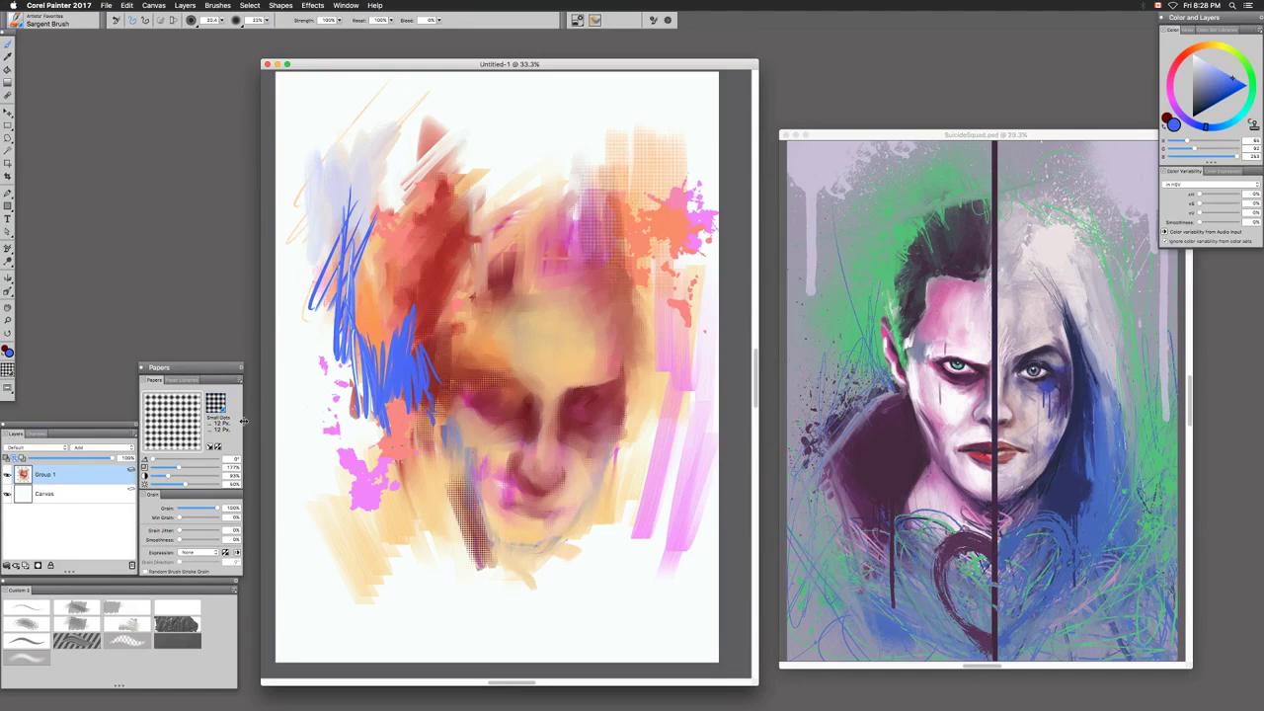
{"action": "mouse_move", "coordinate": [392, 497]}
{"action": "left_mouse_down"}
{"action": "mouse_move", "coordinate": [419, 532]}
{"action": "mouse_move", "coordinate": [487, 571]}
{"action": "mouse_move", "coordinate": [568, 553]}
{"action": "left_mouse_up"}
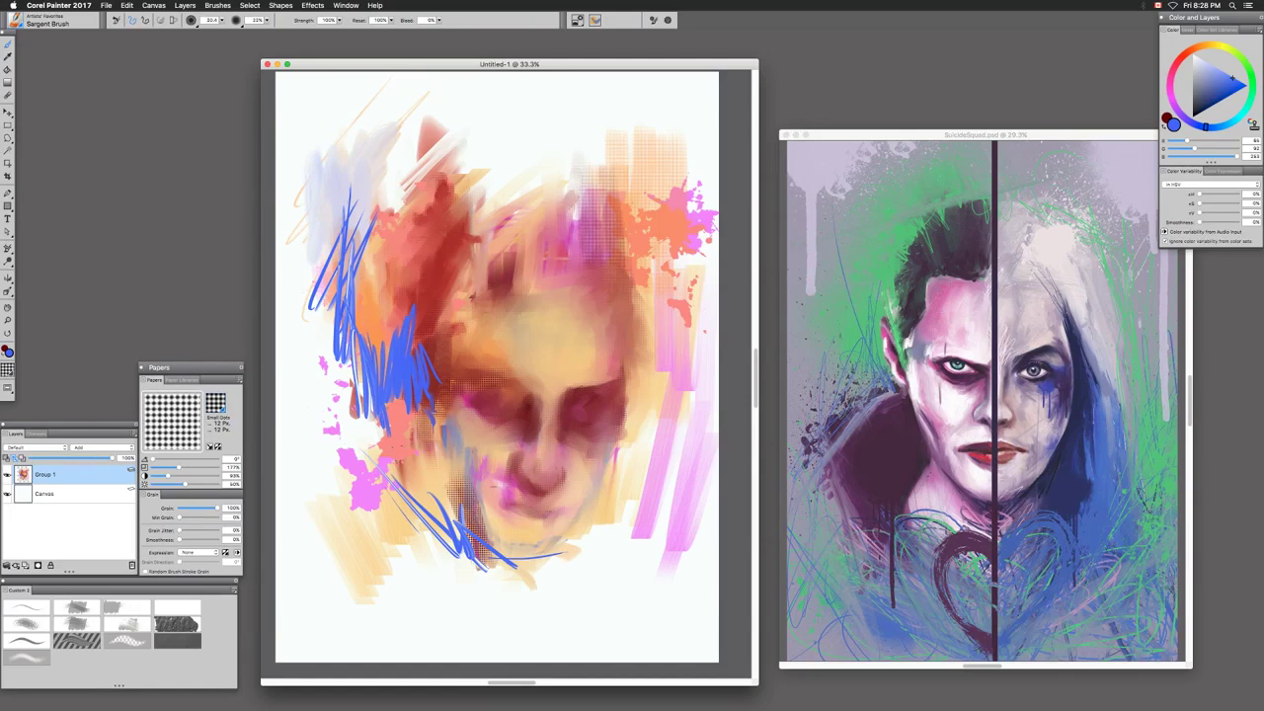
{"action": "mouse_move", "coordinate": [480, 538]}
{"action": "left_mouse_down"}
{"action": "mouse_move", "coordinate": [518, 558]}
{"action": "mouse_move", "coordinate": [568, 551]}
{"action": "mouse_move", "coordinate": [485, 561]}
{"action": "mouse_move", "coordinate": [511, 581]}
{"action": "mouse_move", "coordinate": [523, 570]}
{"action": "left_mouse_up"}
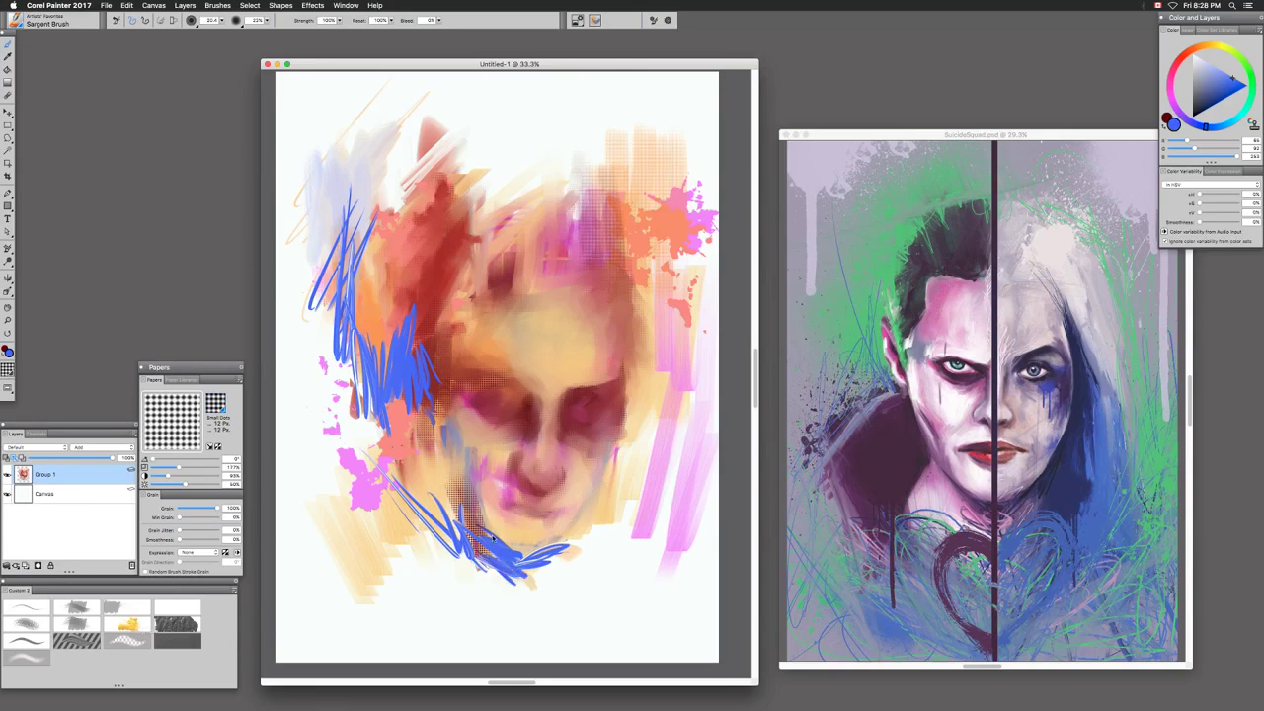
Blend the blue strokes under the chin along the lower right jaw with the Water Rake brush
{"action": "key", "text": "F2"}
{"action": "key", "text": "F3"}
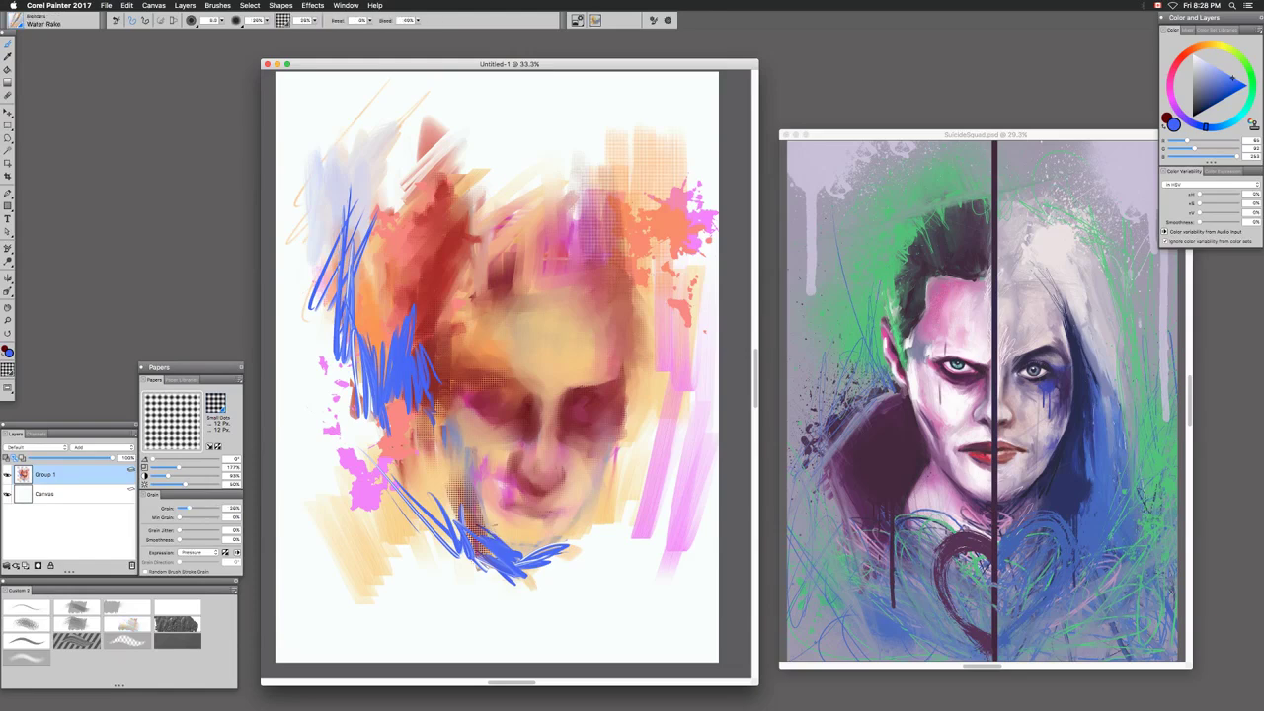
{"action": "mouse_move", "coordinate": [494, 534]}
{"action": "left_mouse_down"}
{"action": "mouse_move", "coordinate": [522, 558]}
{"action": "mouse_move", "coordinate": [549, 549]}
{"action": "mouse_move", "coordinate": [515, 562]}
{"action": "mouse_move", "coordinate": [600, 526]}
{"action": "left_mouse_up"}
{"action": "left_click_drag", "start_coordinate": [551, 567], "coordinate": [593, 516]}
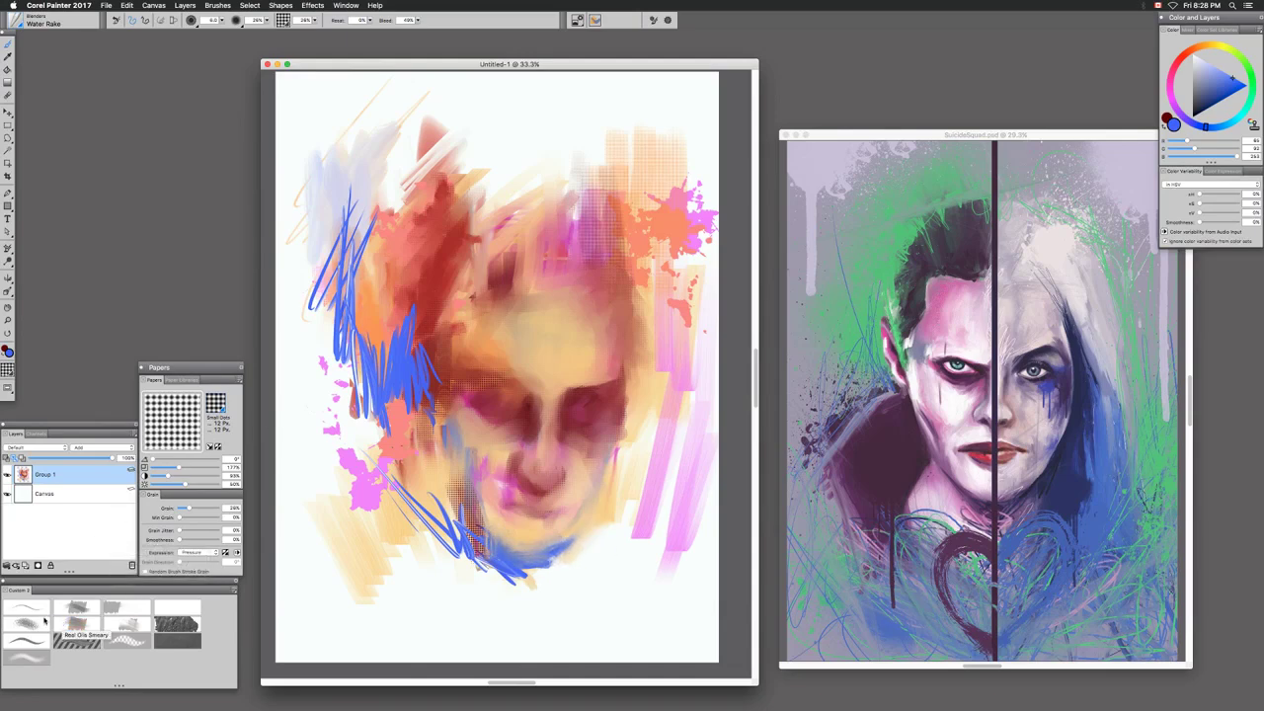
Set a darker blue and sketch thin lines around the hair, forehead, right brow and jaw with the Scratchboard Tool
{"action": "left_click", "coordinate": [77, 607]}
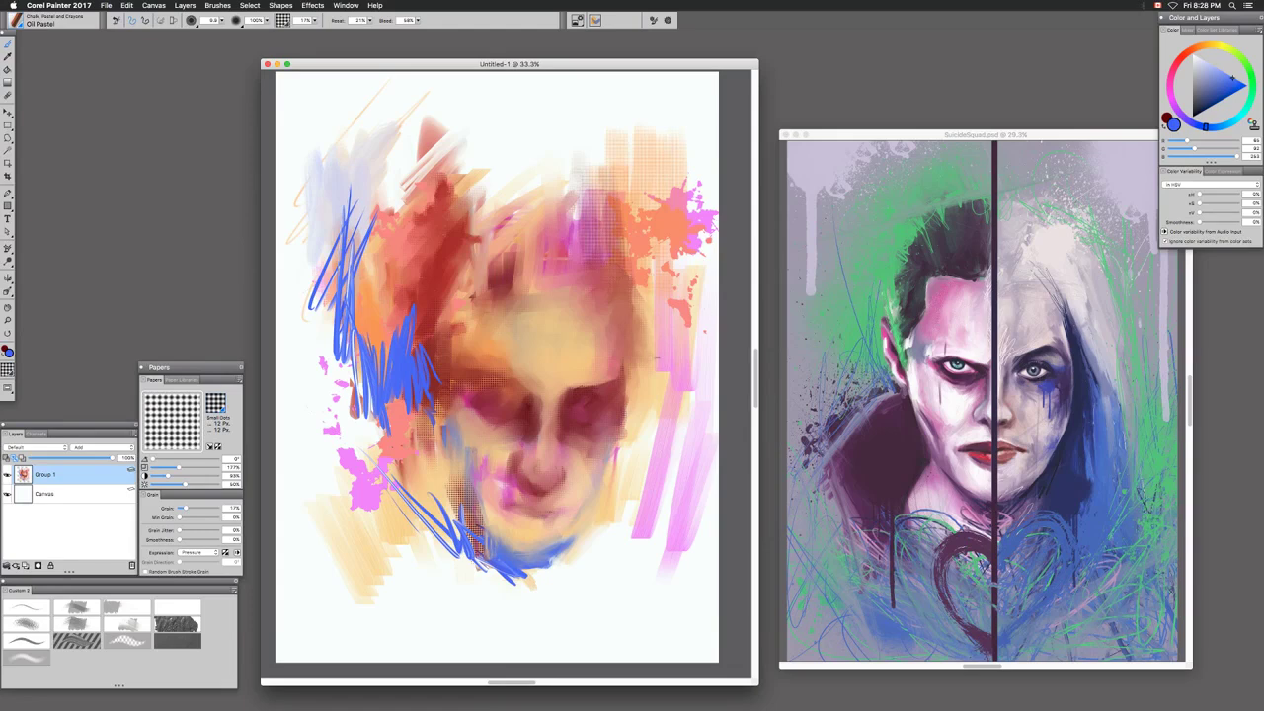
{"action": "left_click", "coordinate": [1229, 95]}
{"action": "left_click", "coordinate": [79, 608]}
{"action": "left_click", "coordinate": [29, 639]}
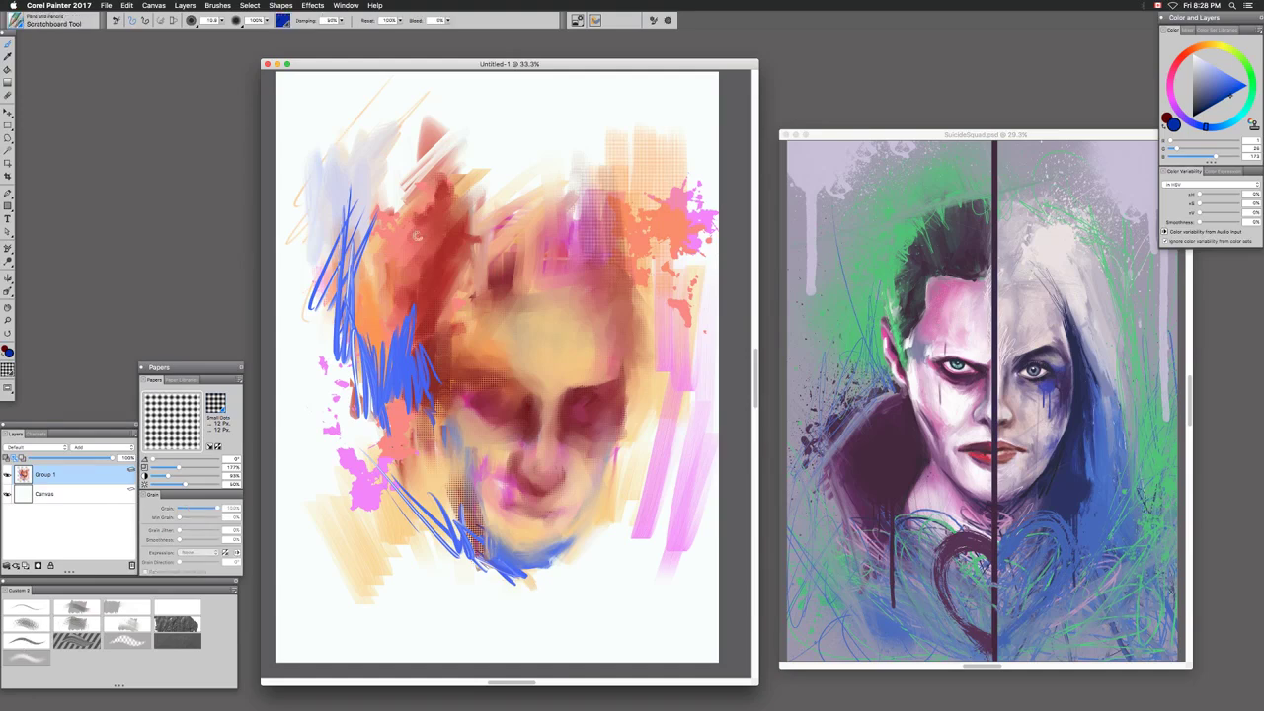
{"action": "left_click_drag", "start_coordinate": [472, 179], "coordinate": [369, 335]}
{"action": "left_click_drag", "start_coordinate": [405, 253], "coordinate": [533, 201]}
{"action": "mouse_move", "coordinate": [459, 282]}
{"action": "left_mouse_down"}
{"action": "mouse_move", "coordinate": [559, 255]}
{"action": "mouse_move", "coordinate": [617, 301]}
{"action": "mouse_move", "coordinate": [622, 287]}
{"action": "mouse_move", "coordinate": [636, 334]}
{"action": "mouse_move", "coordinate": [607, 247]}
{"action": "mouse_move", "coordinate": [626, 365]}
{"action": "mouse_move", "coordinate": [604, 383]}
{"action": "left_mouse_up"}
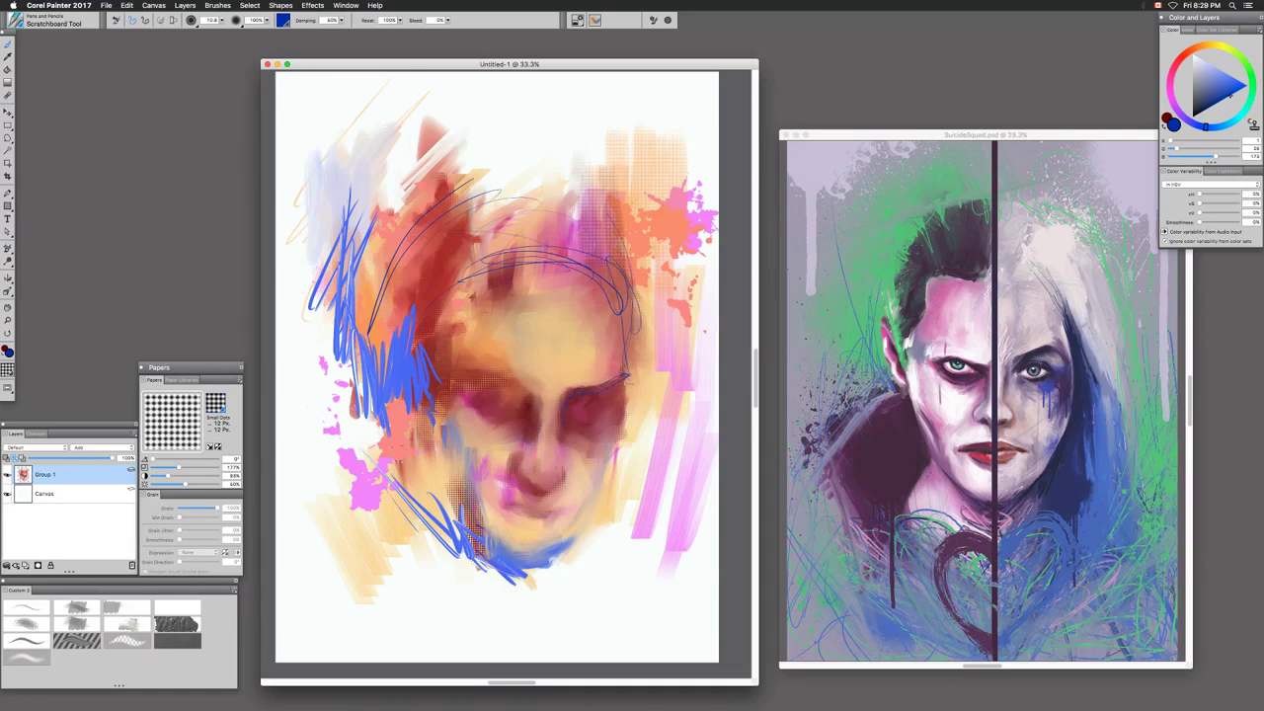
{"action": "mouse_move", "coordinate": [608, 438]}
{"action": "left_mouse_down"}
{"action": "mouse_move", "coordinate": [596, 499]}
{"action": "mouse_move", "coordinate": [567, 541]}
{"action": "mouse_move", "coordinate": [509, 559]}
{"action": "mouse_move", "coordinate": [482, 545]}
{"action": "left_mouse_up"}
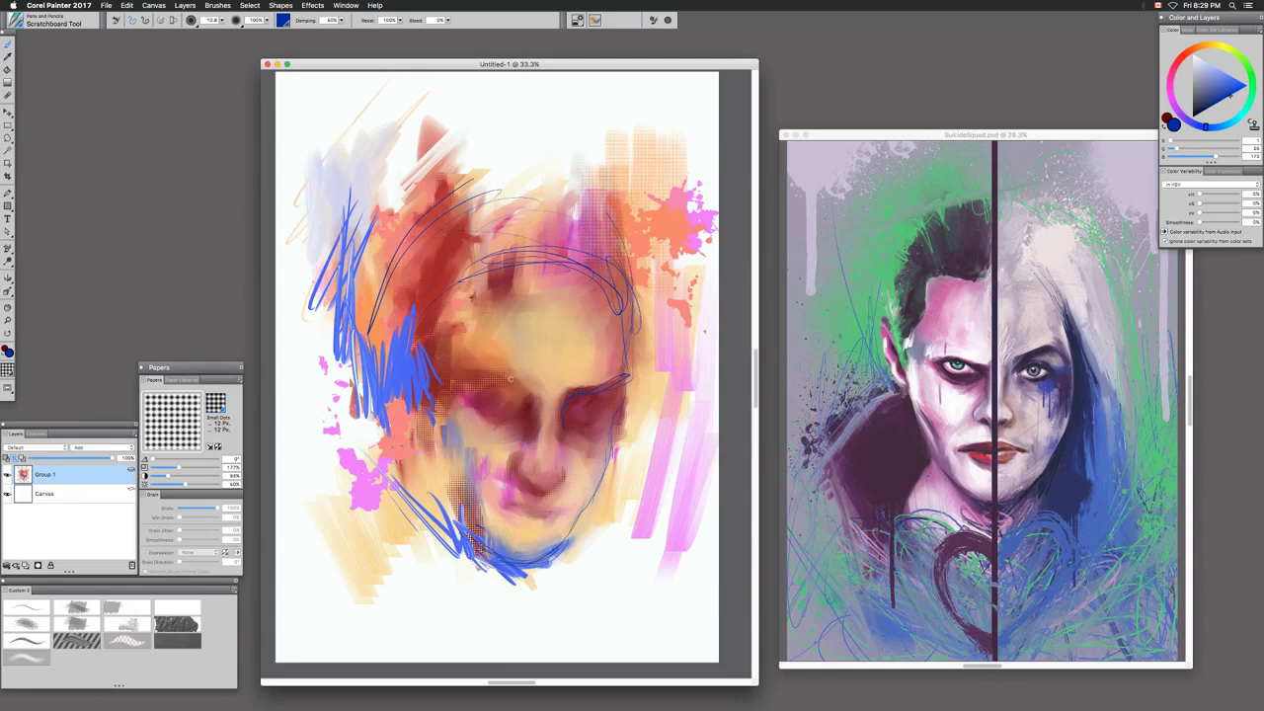
Outline the left brow and scribble loose dark blue lines through the hair on both sides of the head
{"action": "left_click_drag", "start_coordinate": [483, 363], "coordinate": [529, 385]}
{"action": "left_click_drag", "start_coordinate": [454, 378], "coordinate": [492, 370]}
{"action": "mouse_move", "coordinate": [337, 246]}
{"action": "left_mouse_down"}
{"action": "mouse_move", "coordinate": [433, 110]}
{"action": "mouse_move", "coordinate": [307, 97]}
{"action": "mouse_move", "coordinate": [277, 246]}
{"action": "mouse_move", "coordinate": [321, 406]}
{"action": "mouse_move", "coordinate": [353, 211]}
{"action": "mouse_move", "coordinate": [363, 335]}
{"action": "left_mouse_up"}
{"action": "left_click_drag", "start_coordinate": [373, 272], "coordinate": [362, 310]}
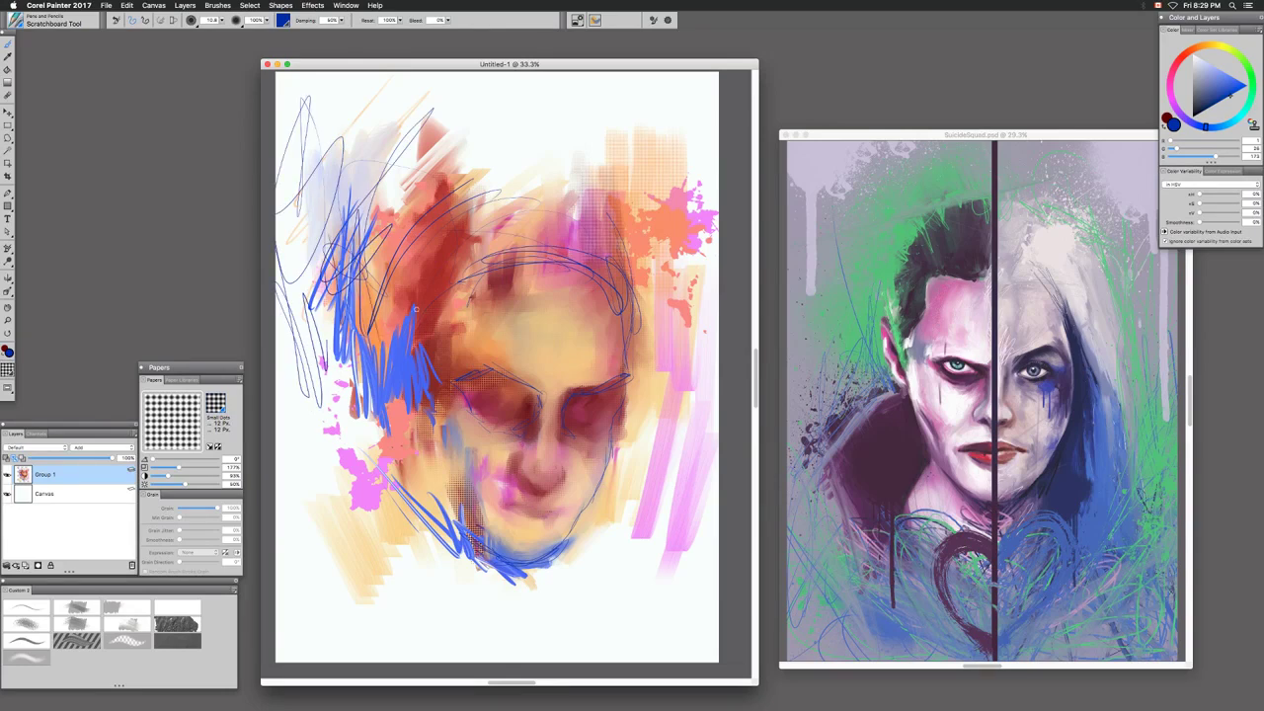
{"action": "mouse_move", "coordinate": [599, 267]}
{"action": "left_mouse_down"}
{"action": "mouse_move", "coordinate": [624, 172]}
{"action": "mouse_move", "coordinate": [672, 350]}
{"action": "left_mouse_up"}
{"action": "left_click_drag", "start_coordinate": [414, 264], "coordinate": [412, 313]}
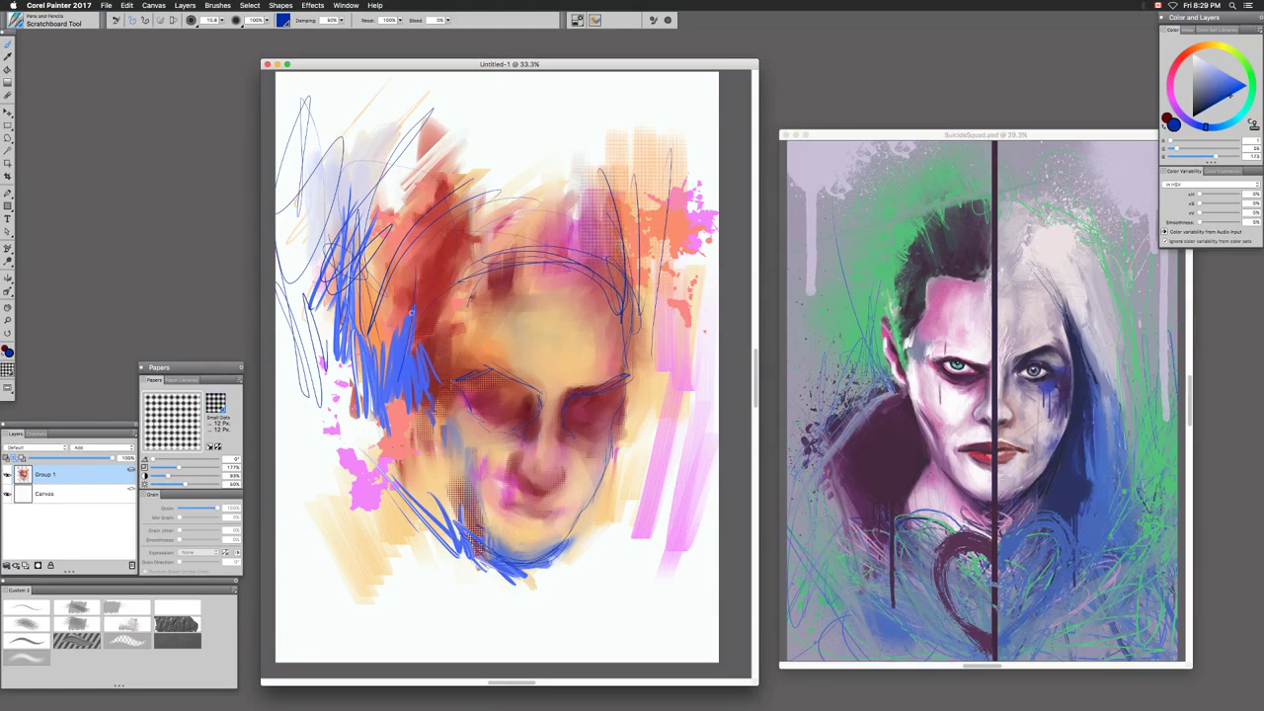
Draw dark blue lines around the left eye and under the nose, and hatch the left temple and cheek
{"action": "left_click_drag", "start_coordinate": [482, 368], "coordinate": [458, 406]}
{"action": "left_click_drag", "start_coordinate": [552, 501], "coordinate": [544, 496]}
{"action": "mouse_move", "coordinate": [438, 400]}
{"action": "left_mouse_down"}
{"action": "mouse_move", "coordinate": [447, 449]}
{"action": "mouse_move", "coordinate": [425, 371]}
{"action": "mouse_move", "coordinate": [436, 442]}
{"action": "left_mouse_up"}
{"action": "left_click_drag", "start_coordinate": [420, 342], "coordinate": [428, 367]}
{"action": "left_click_drag", "start_coordinate": [440, 438], "coordinate": [427, 365]}
{"action": "left_click_drag", "start_coordinate": [456, 459], "coordinate": [440, 432]}
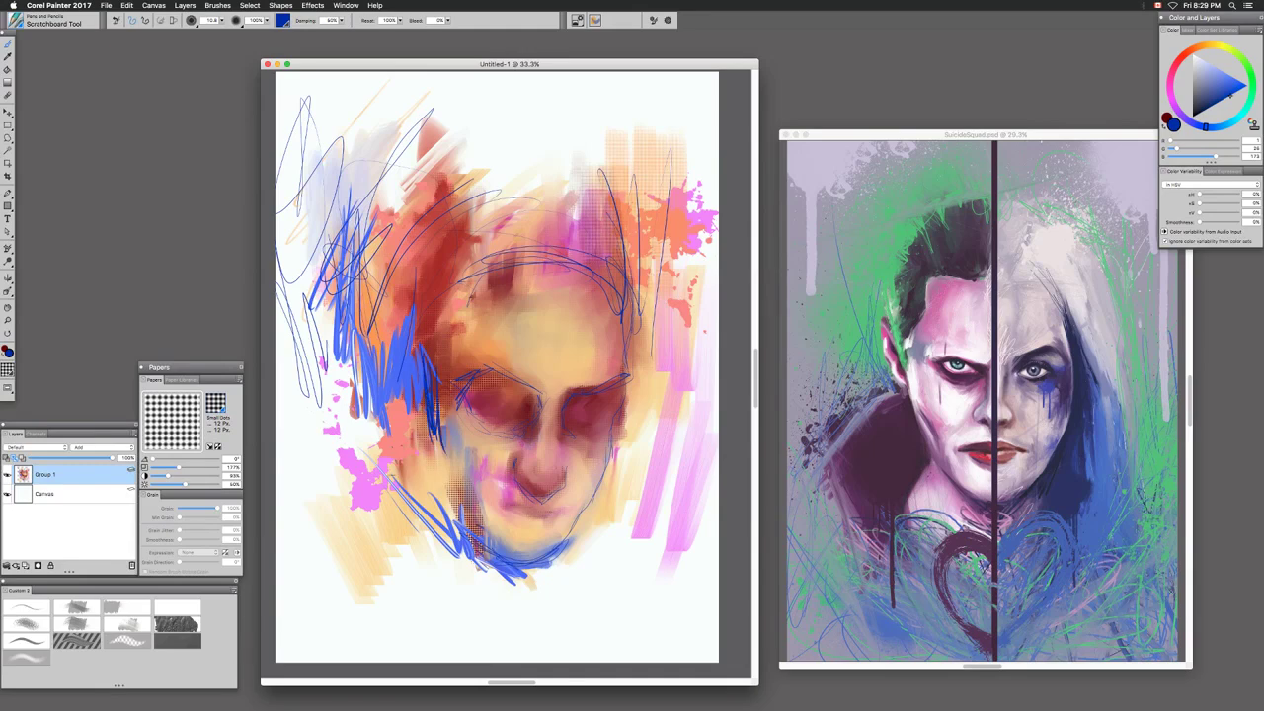
Scribble large looping dark blue lines around the neck and across the lower part of the canvas
{"action": "mouse_move", "coordinate": [391, 487]}
{"action": "left_mouse_down"}
{"action": "mouse_move", "coordinate": [432, 580]}
{"action": "mouse_move", "coordinate": [399, 469]}
{"action": "mouse_move", "coordinate": [404, 592]}
{"action": "mouse_move", "coordinate": [422, 629]}
{"action": "left_mouse_up"}
{"action": "mouse_move", "coordinate": [425, 454]}
{"action": "left_mouse_down"}
{"action": "mouse_move", "coordinate": [474, 632]}
{"action": "mouse_move", "coordinate": [592, 613]}
{"action": "mouse_move", "coordinate": [513, 573]}
{"action": "mouse_move", "coordinate": [662, 641]}
{"action": "left_mouse_up"}
{"action": "mouse_move", "coordinate": [632, 469]}
{"action": "left_mouse_down"}
{"action": "mouse_move", "coordinate": [592, 627]}
{"action": "mouse_move", "coordinate": [671, 543]}
{"action": "mouse_move", "coordinate": [691, 385]}
{"action": "mouse_move", "coordinate": [661, 583]}
{"action": "mouse_move", "coordinate": [687, 628]}
{"action": "left_mouse_up"}
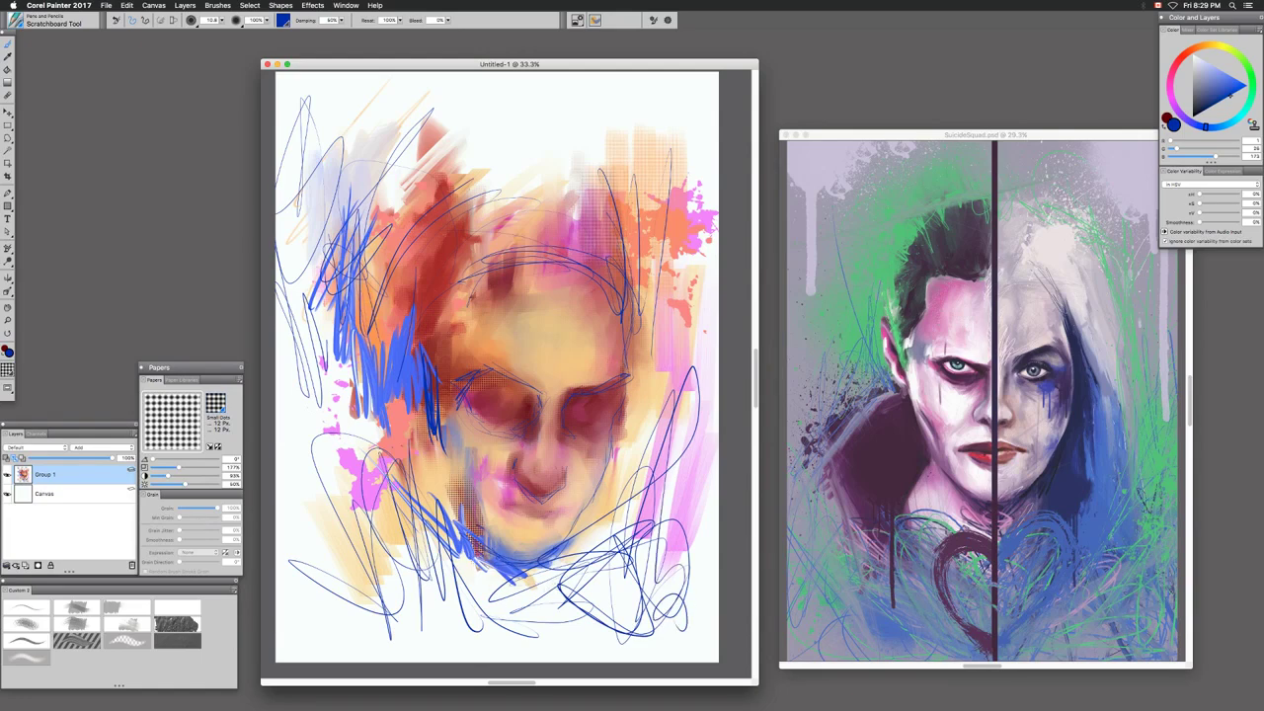
Swap to the dark red and draw thin lines along the chin, across both closed eyes and through the hair
{"action": "key", "text": "shift+s"}
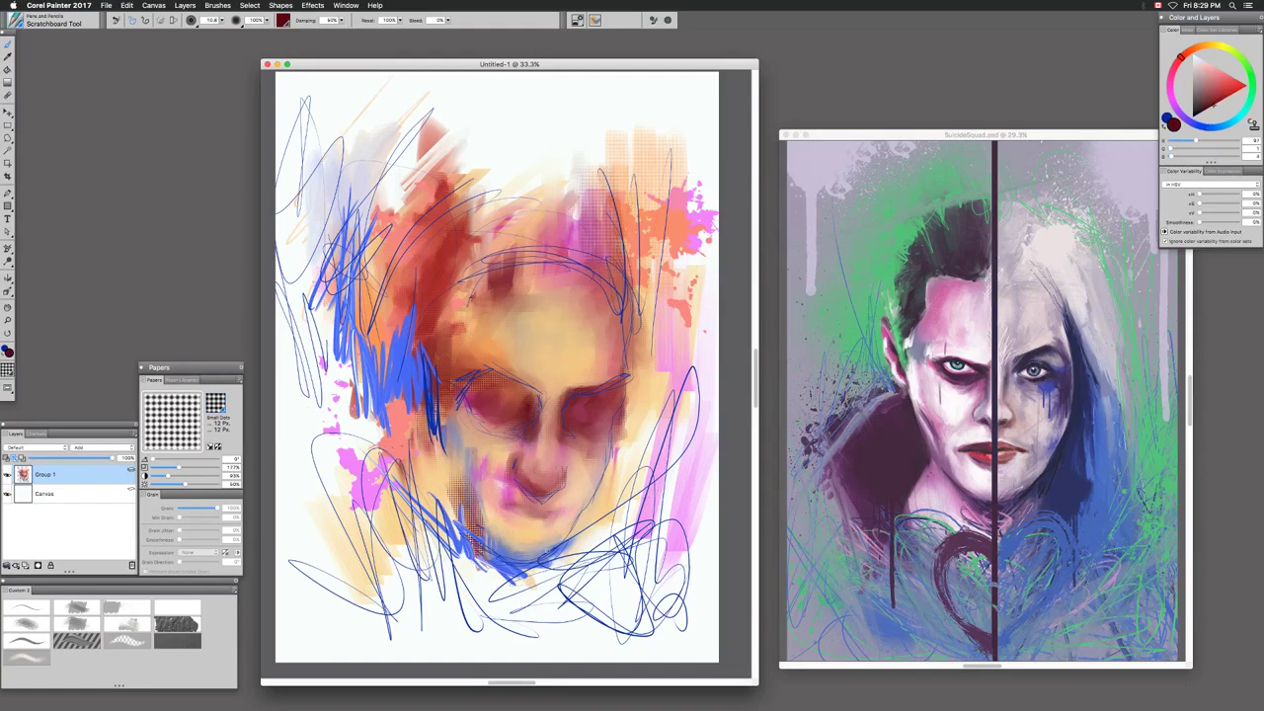
{"action": "mouse_move", "coordinate": [499, 551]}
{"action": "left_mouse_down"}
{"action": "mouse_move", "coordinate": [539, 559]}
{"action": "mouse_move", "coordinate": [495, 561]}
{"action": "mouse_move", "coordinate": [568, 540]}
{"action": "mouse_move", "coordinate": [587, 514]}
{"action": "left_mouse_up"}
{"action": "mouse_move", "coordinate": [473, 406]}
{"action": "left_mouse_down"}
{"action": "mouse_move", "coordinate": [522, 416]}
{"action": "mouse_move", "coordinate": [501, 417]}
{"action": "left_mouse_up"}
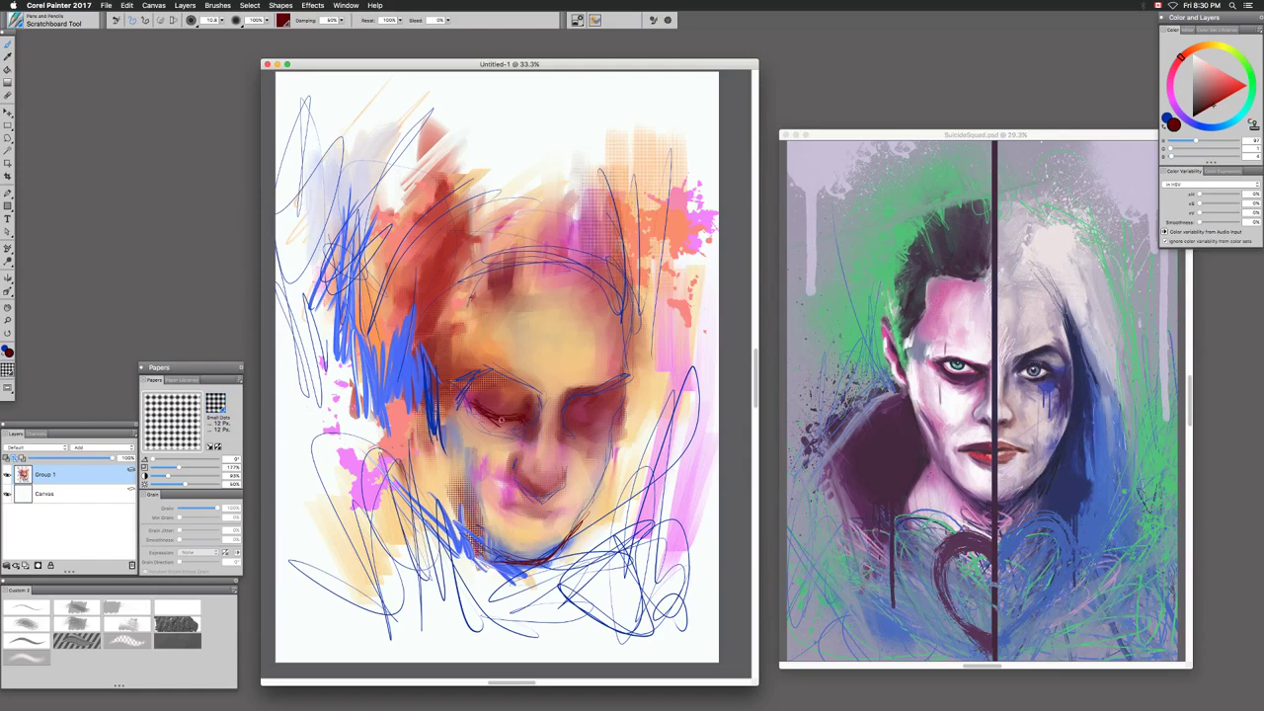
{"action": "left_click_drag", "start_coordinate": [565, 422], "coordinate": [596, 422]}
{"action": "left_click_drag", "start_coordinate": [464, 129], "coordinate": [360, 405]}
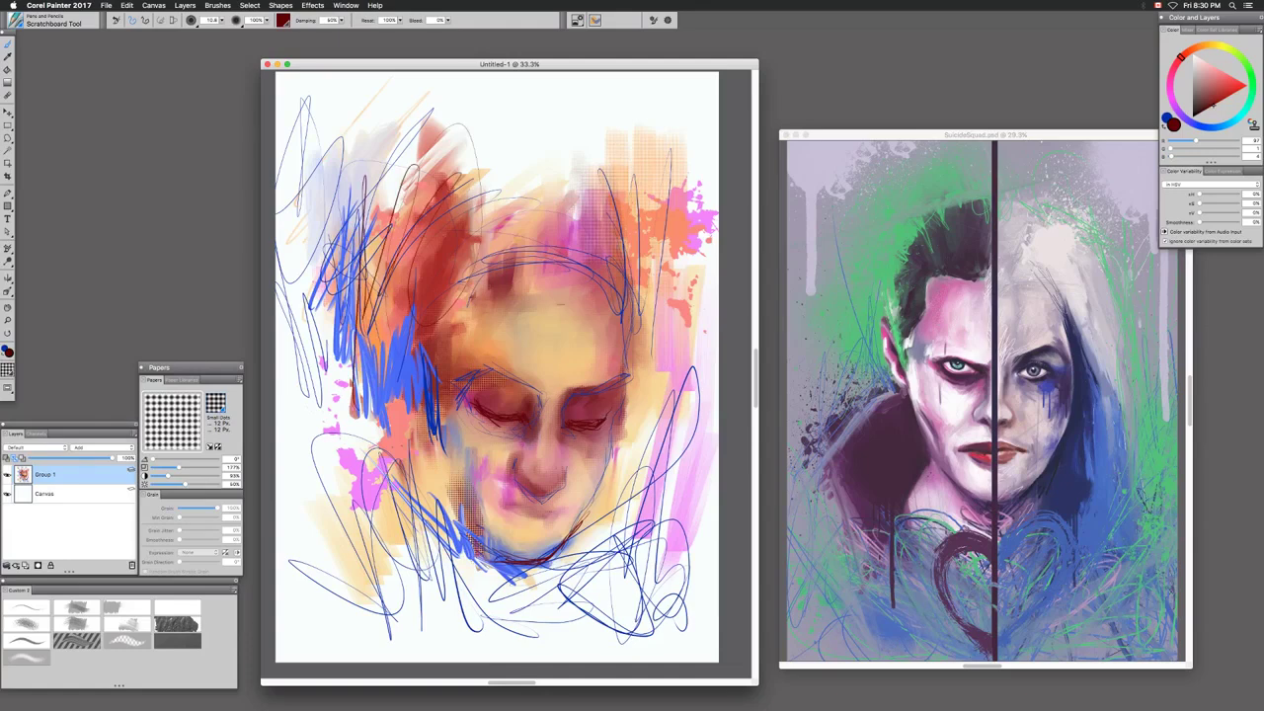
Set a dark olive green, choose the Real Fat Chalk brush and load a paper texture with horizontal canvas grain
{"action": "left_click", "coordinate": [1232, 51]}
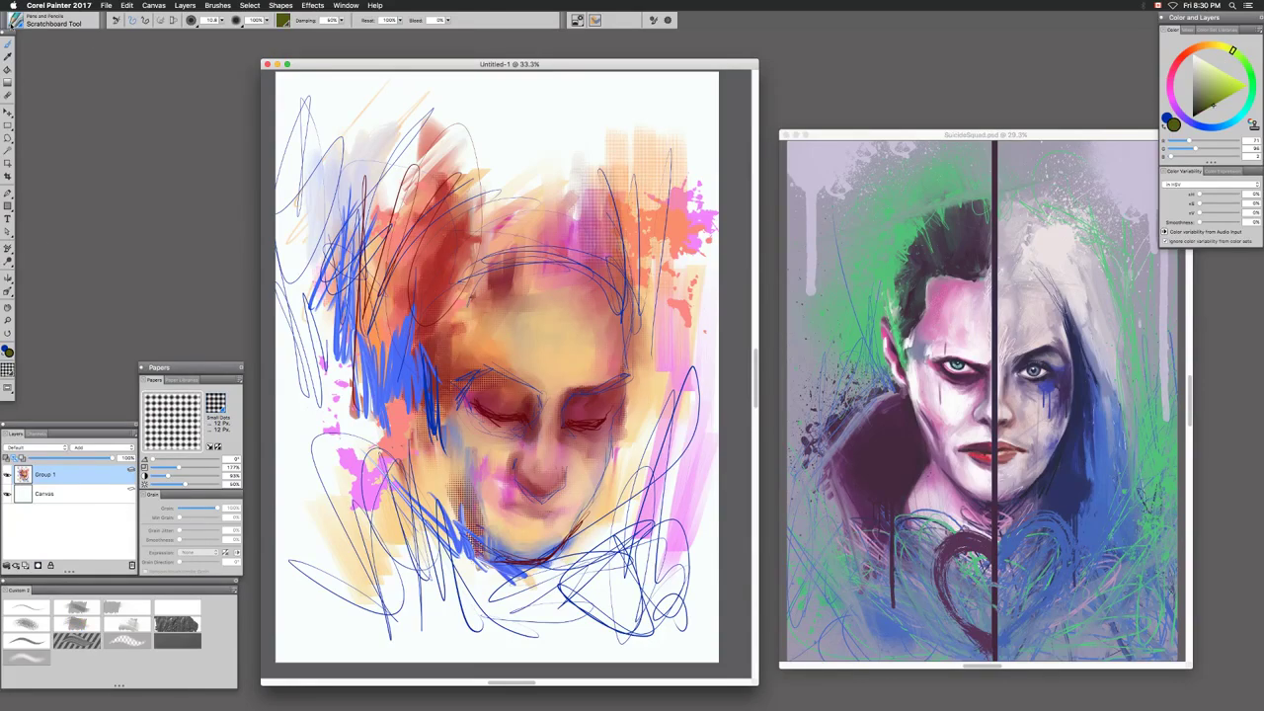
{"action": "left_click", "coordinate": [14, 23]}
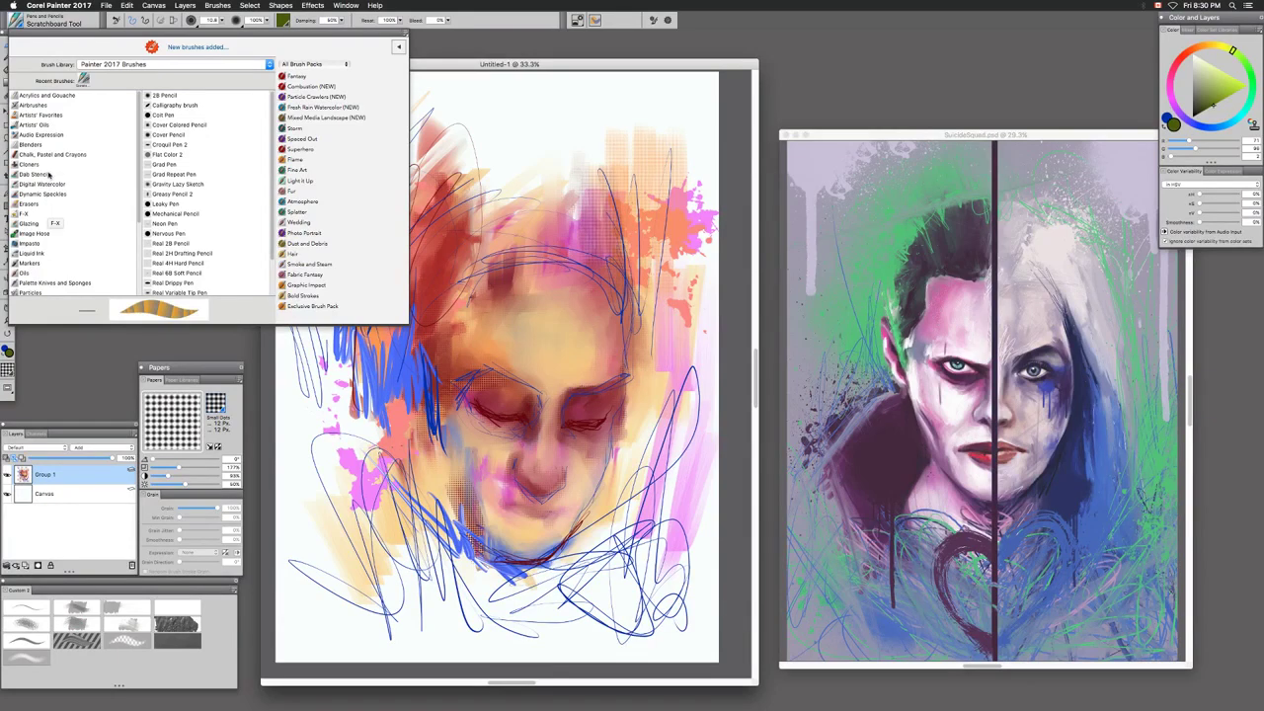
{"action": "left_click", "coordinate": [54, 155]}
{"action": "left_click", "coordinate": [165, 164]}
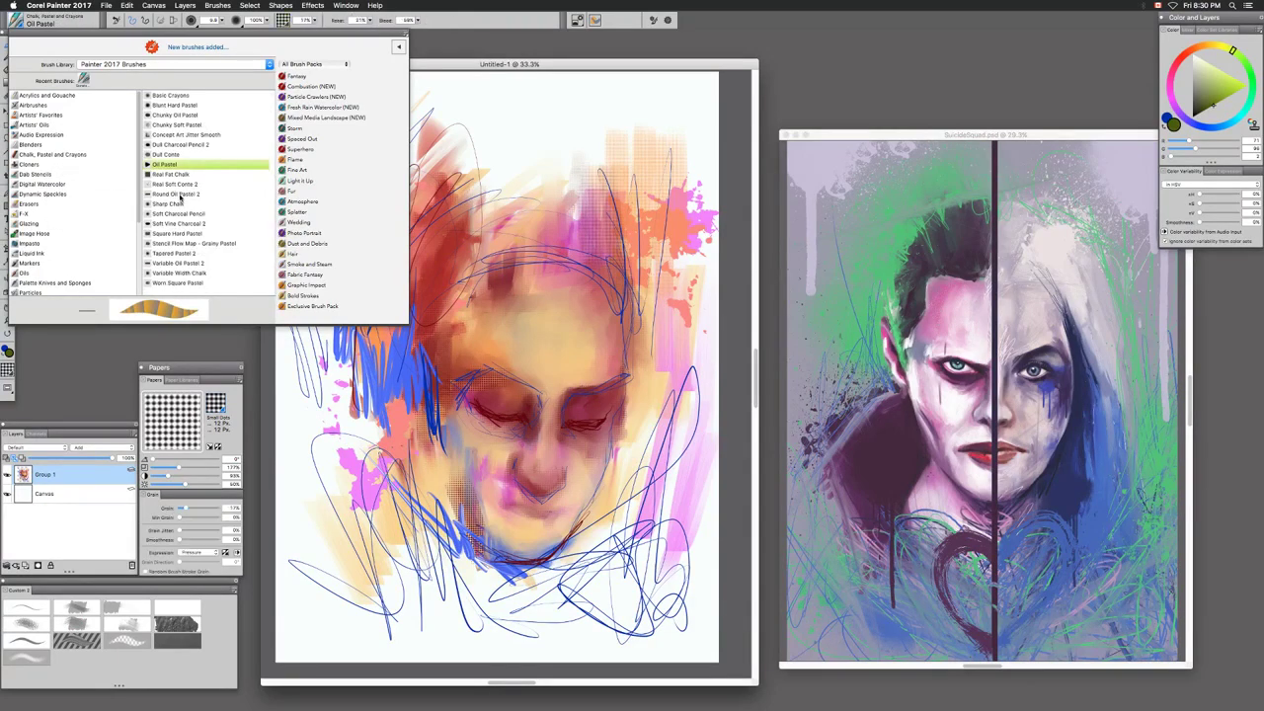
{"action": "left_click", "coordinate": [178, 174]}
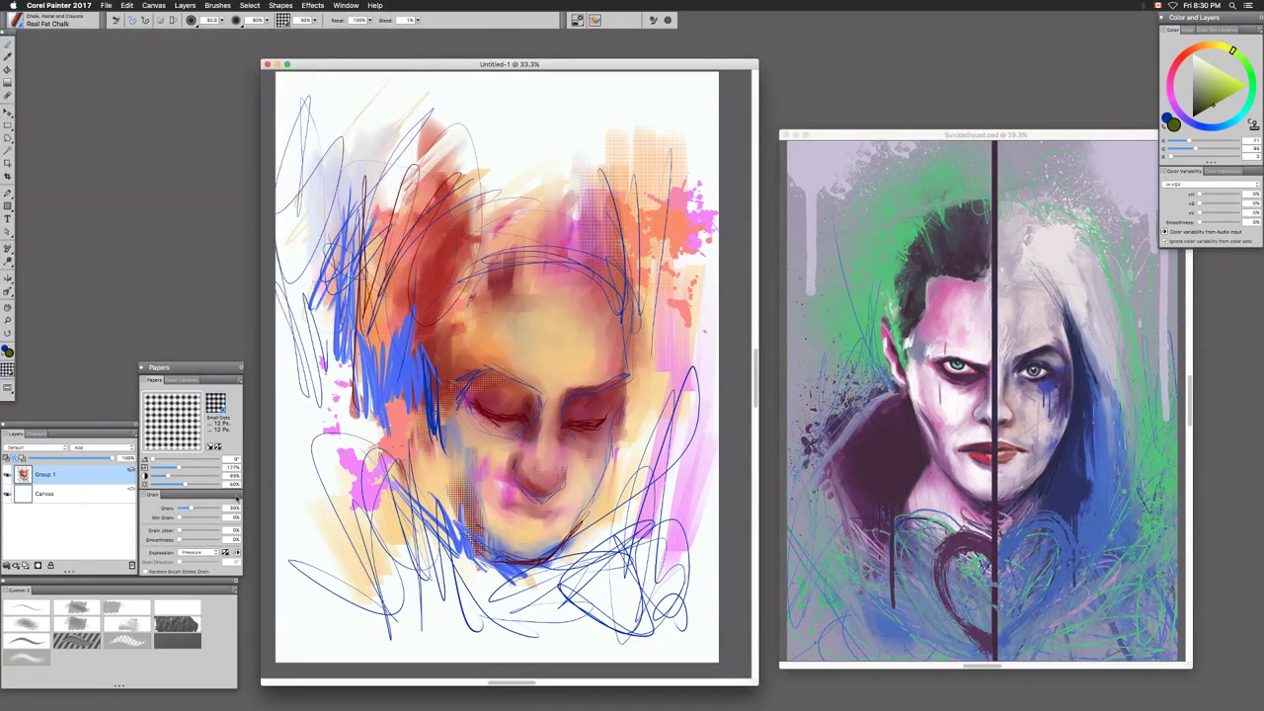
{"action": "left_click", "coordinate": [215, 403]}
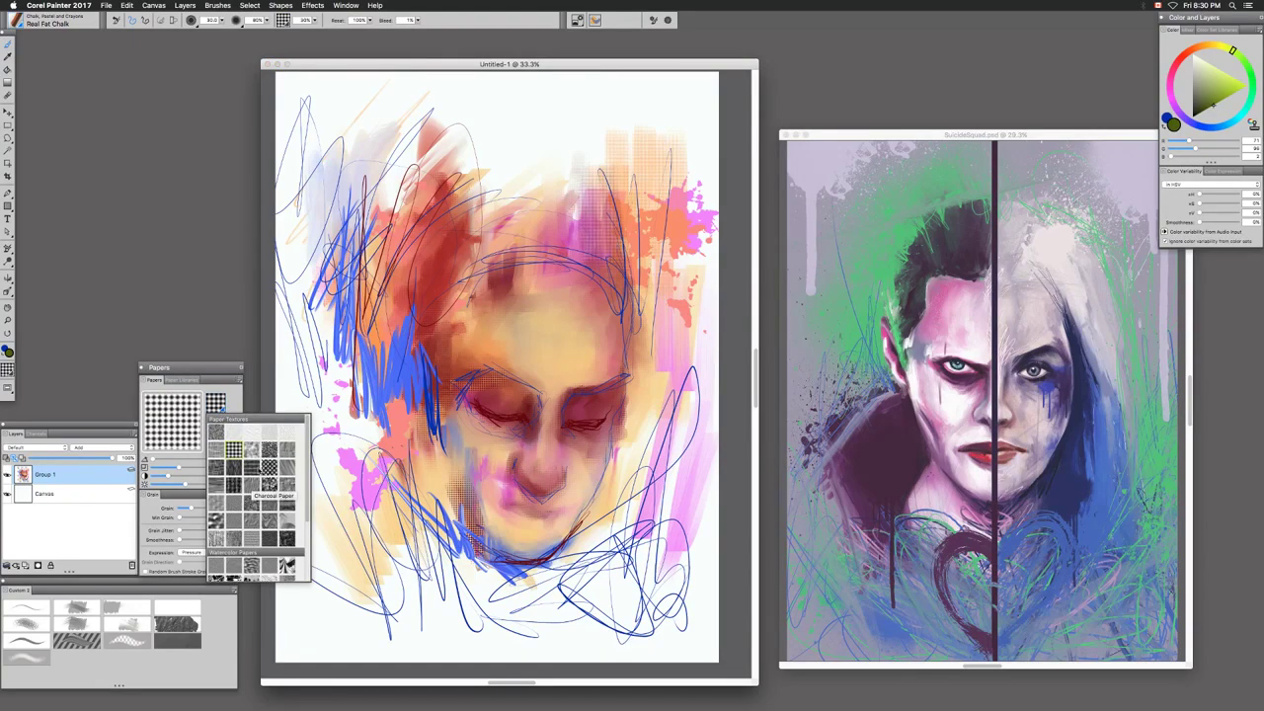
{"action": "left_click", "coordinate": [290, 465]}
Paint textured olive chalk strokes over the blue scribbles beside the left of the hair
{"action": "left_click_drag", "start_coordinate": [318, 205], "coordinate": [347, 387]}
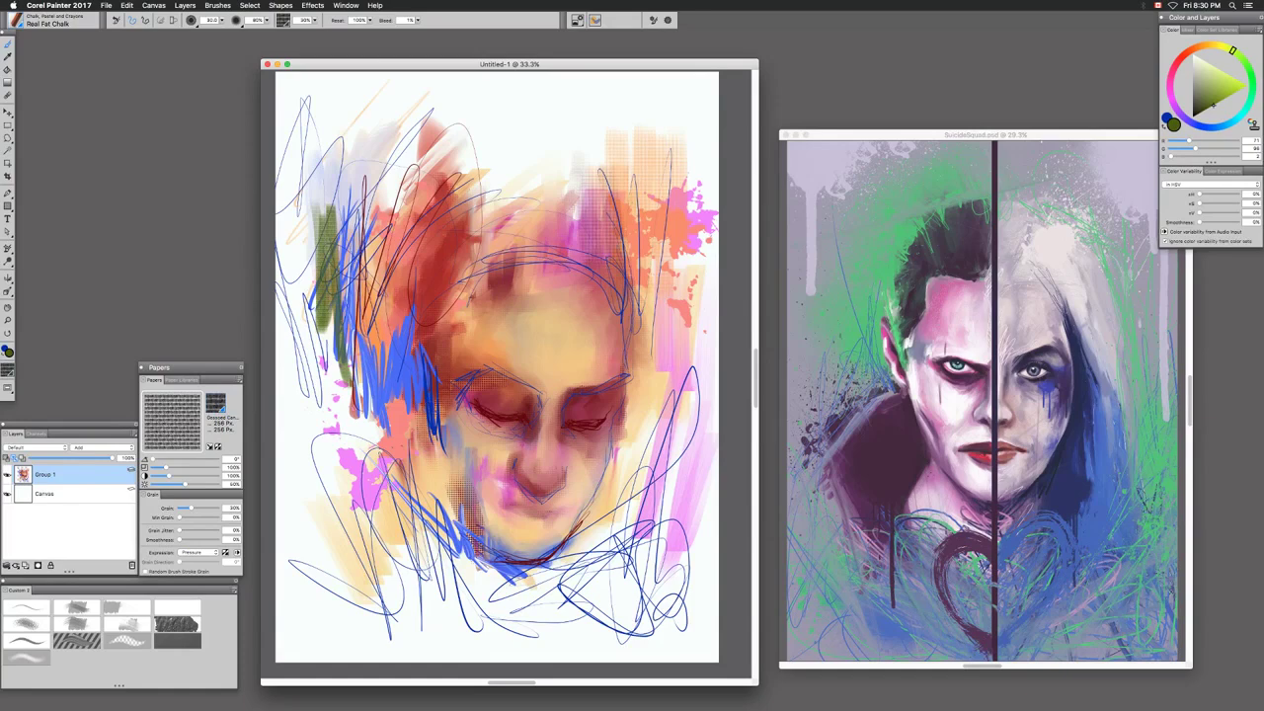
{"action": "left_click_drag", "start_coordinate": [401, 209], "coordinate": [314, 389]}
{"action": "left_click_drag", "start_coordinate": [381, 273], "coordinate": [325, 433]}
Set a lighter yellow-green and fill the background left of the face with broad chalk strokes, covering most of the pink splatter
{"action": "left_click", "coordinate": [1218, 83]}
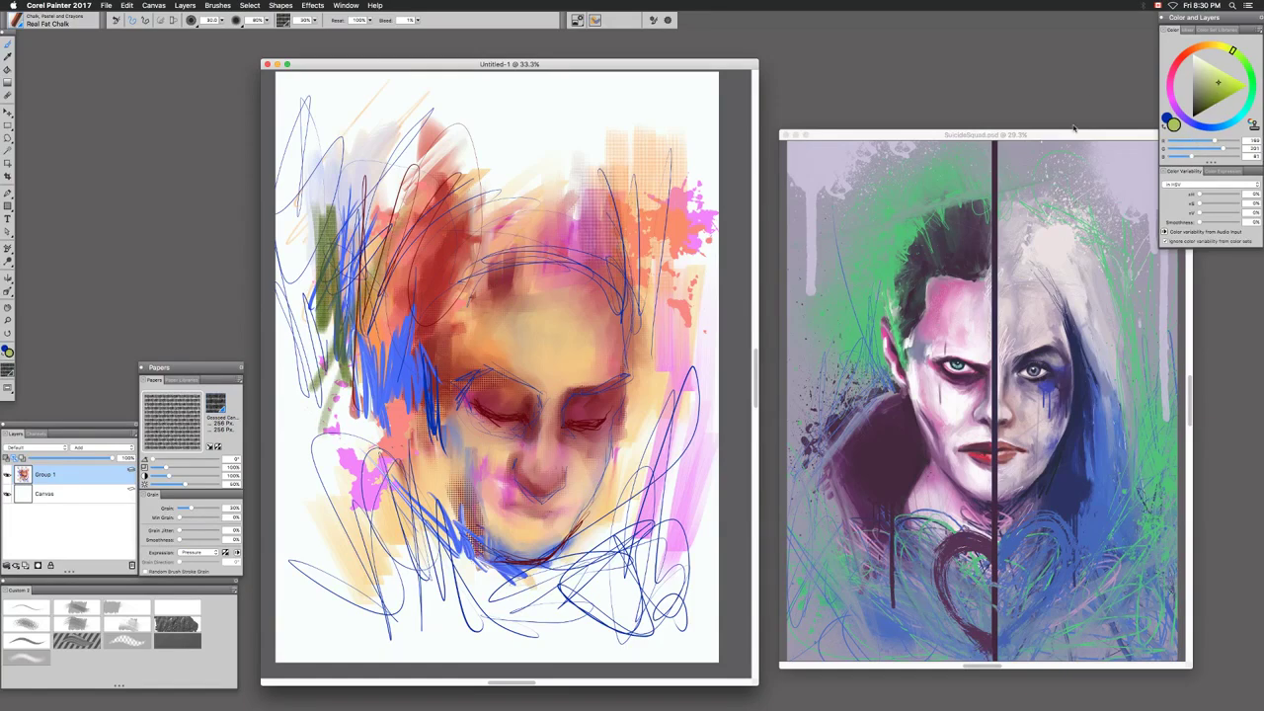
{"action": "left_click_drag", "start_coordinate": [334, 258], "coordinate": [328, 435]}
{"action": "left_click_drag", "start_coordinate": [316, 346], "coordinate": [311, 417]}
{"action": "left_click_drag", "start_coordinate": [306, 321], "coordinate": [304, 456]}
{"action": "left_click_drag", "start_coordinate": [334, 368], "coordinate": [316, 472]}
{"action": "left_click_drag", "start_coordinate": [346, 420], "coordinate": [383, 513]}
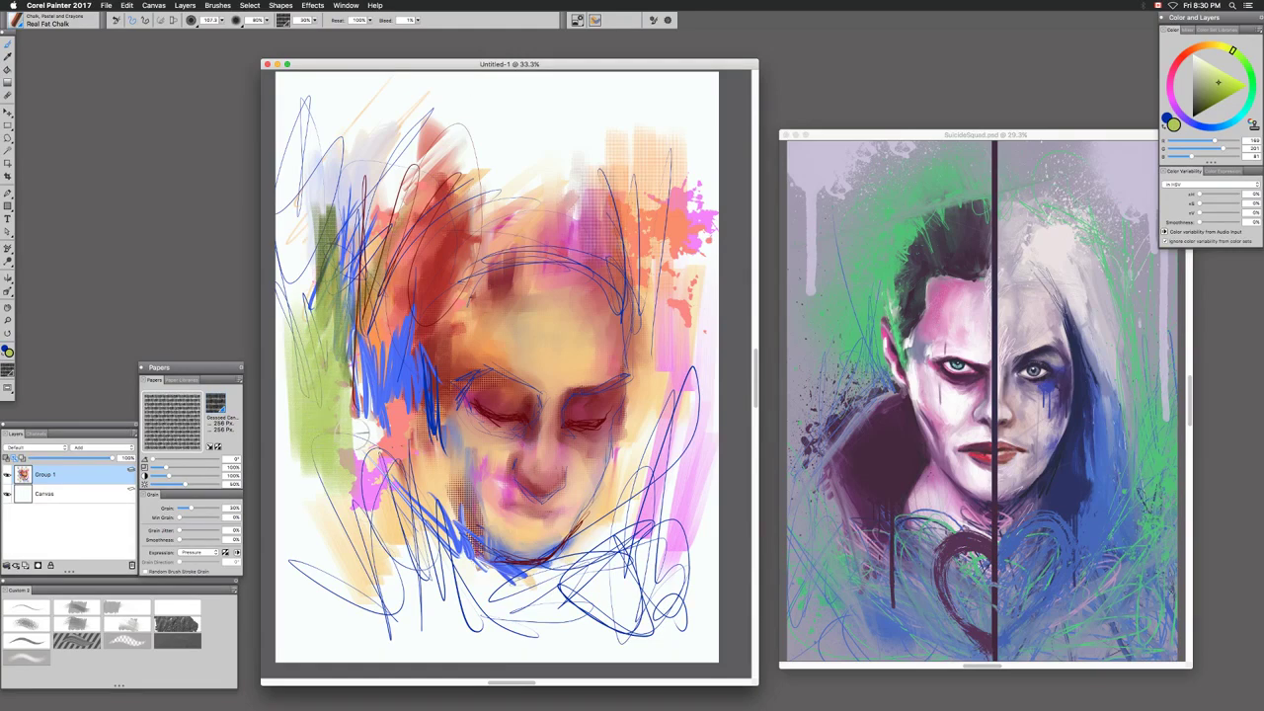
{"action": "mouse_move", "coordinate": [358, 450]}
{"action": "left_mouse_down"}
{"action": "mouse_move", "coordinate": [355, 400]}
{"action": "mouse_move", "coordinate": [366, 472]}
{"action": "left_mouse_up"}
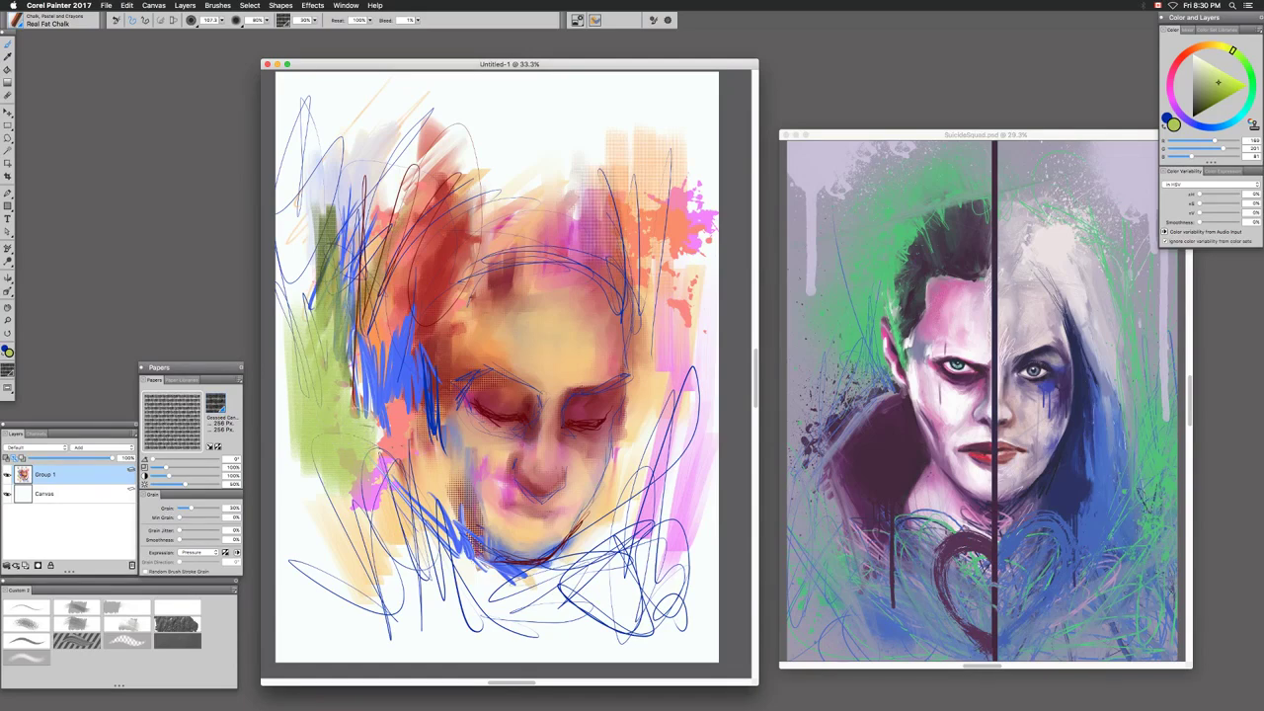
{"action": "left_click_drag", "start_coordinate": [369, 407], "coordinate": [378, 460]}
{"action": "left_click_drag", "start_coordinate": [364, 374], "coordinate": [357, 404]}
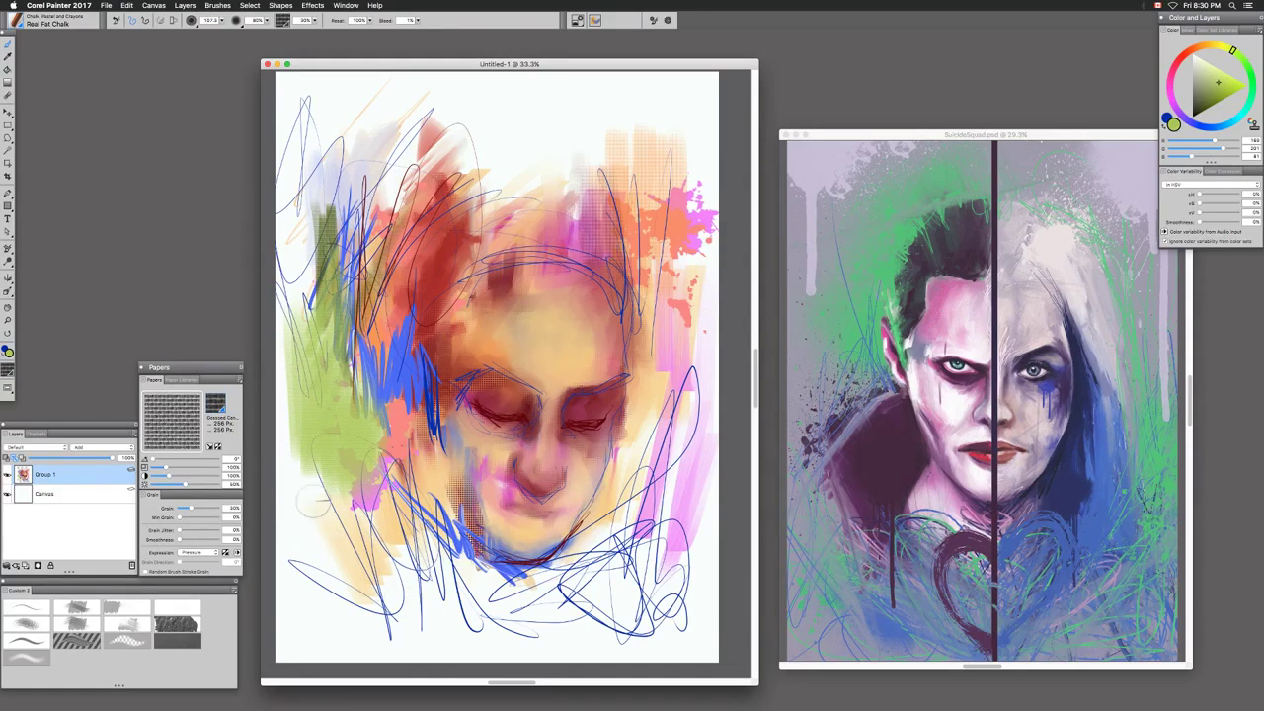
Add yellow-green chalk patches at the lower left, above the head, along the bottom and right edges, and in the upper-left corner
{"action": "mouse_move", "coordinate": [306, 547]}
{"action": "left_mouse_down"}
{"action": "mouse_move", "coordinate": [325, 593]}
{"action": "mouse_move", "coordinate": [361, 617]}
{"action": "left_mouse_up"}
{"action": "mouse_move", "coordinate": [523, 148]}
{"action": "left_mouse_down"}
{"action": "mouse_move", "coordinate": [534, 208]}
{"action": "mouse_move", "coordinate": [593, 174]}
{"action": "mouse_move", "coordinate": [591, 144]}
{"action": "left_mouse_up"}
{"action": "mouse_move", "coordinate": [662, 400]}
{"action": "left_mouse_down"}
{"action": "mouse_move", "coordinate": [622, 593]}
{"action": "mouse_move", "coordinate": [558, 607]}
{"action": "mouse_move", "coordinate": [502, 577]}
{"action": "mouse_move", "coordinate": [484, 632]}
{"action": "mouse_move", "coordinate": [538, 652]}
{"action": "mouse_move", "coordinate": [703, 588]}
{"action": "mouse_move", "coordinate": [721, 481]}
{"action": "mouse_move", "coordinate": [708, 526]}
{"action": "left_mouse_up"}
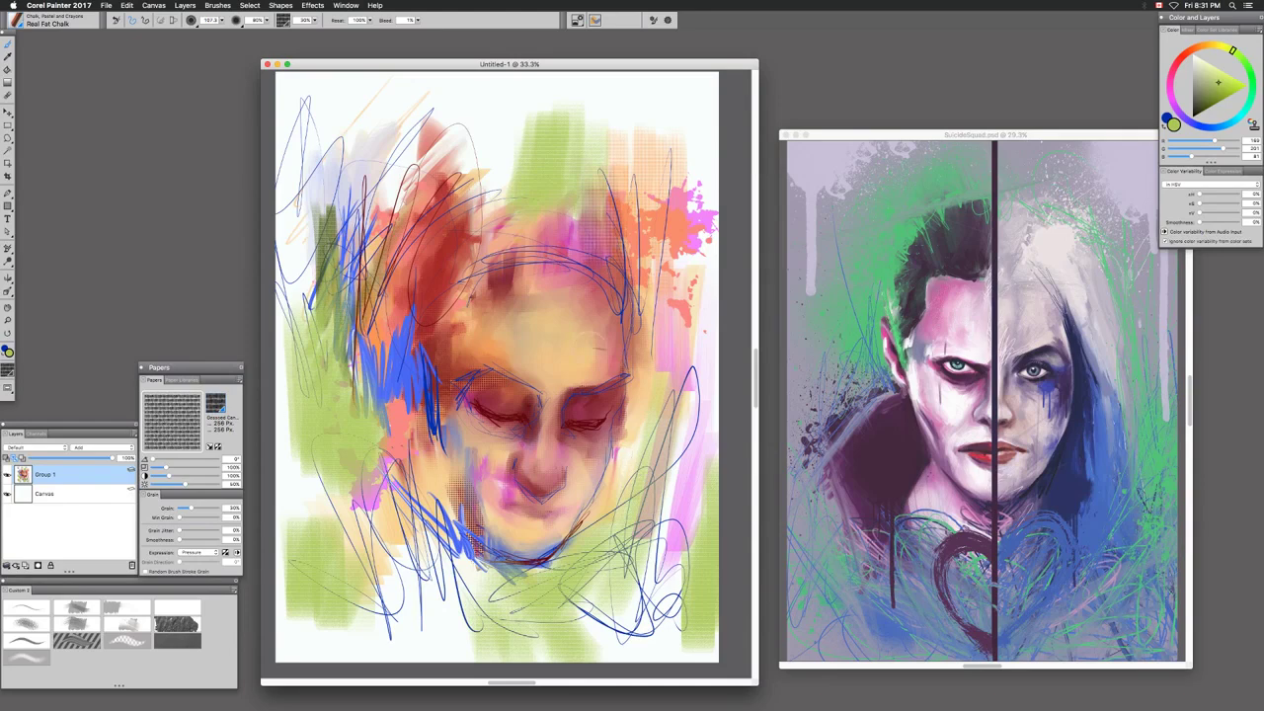
{"action": "mouse_move", "coordinate": [690, 428]}
{"action": "left_mouse_down"}
{"action": "mouse_move", "coordinate": [708, 495]}
{"action": "mouse_move", "coordinate": [717, 451]}
{"action": "mouse_move", "coordinate": [717, 464]}
{"action": "left_mouse_up"}
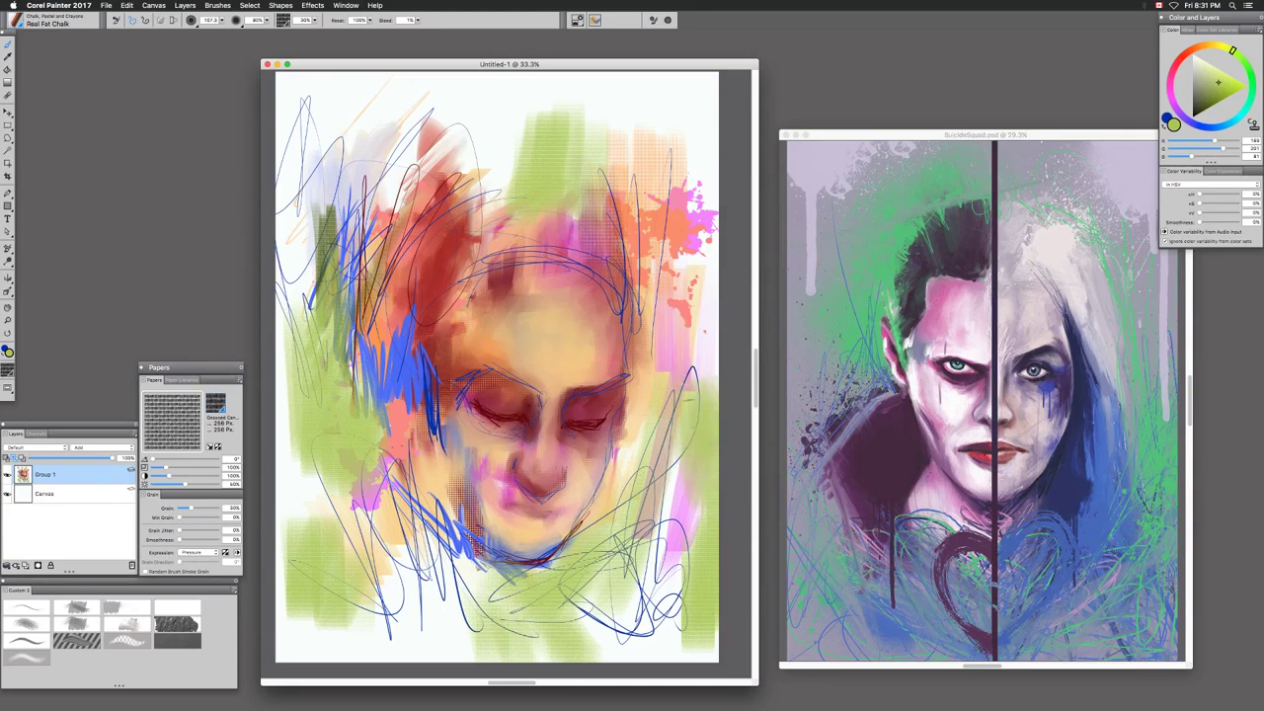
{"action": "mouse_move", "coordinate": [679, 377]}
{"action": "left_mouse_down"}
{"action": "mouse_move", "coordinate": [716, 346]}
{"action": "mouse_move", "coordinate": [719, 286]}
{"action": "left_mouse_up"}
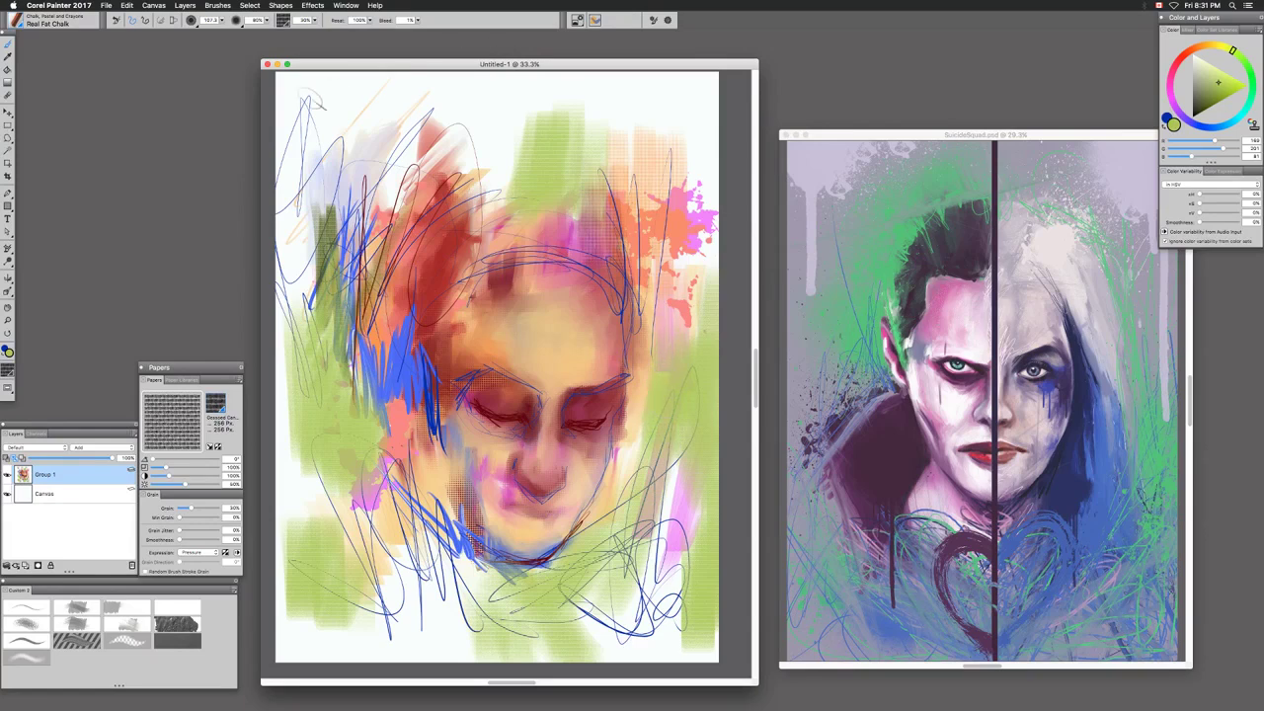
{"action": "mouse_move", "coordinate": [296, 87]}
{"action": "left_mouse_down"}
{"action": "mouse_move", "coordinate": [278, 100]}
{"action": "mouse_move", "coordinate": [345, 237]}
{"action": "left_mouse_up"}
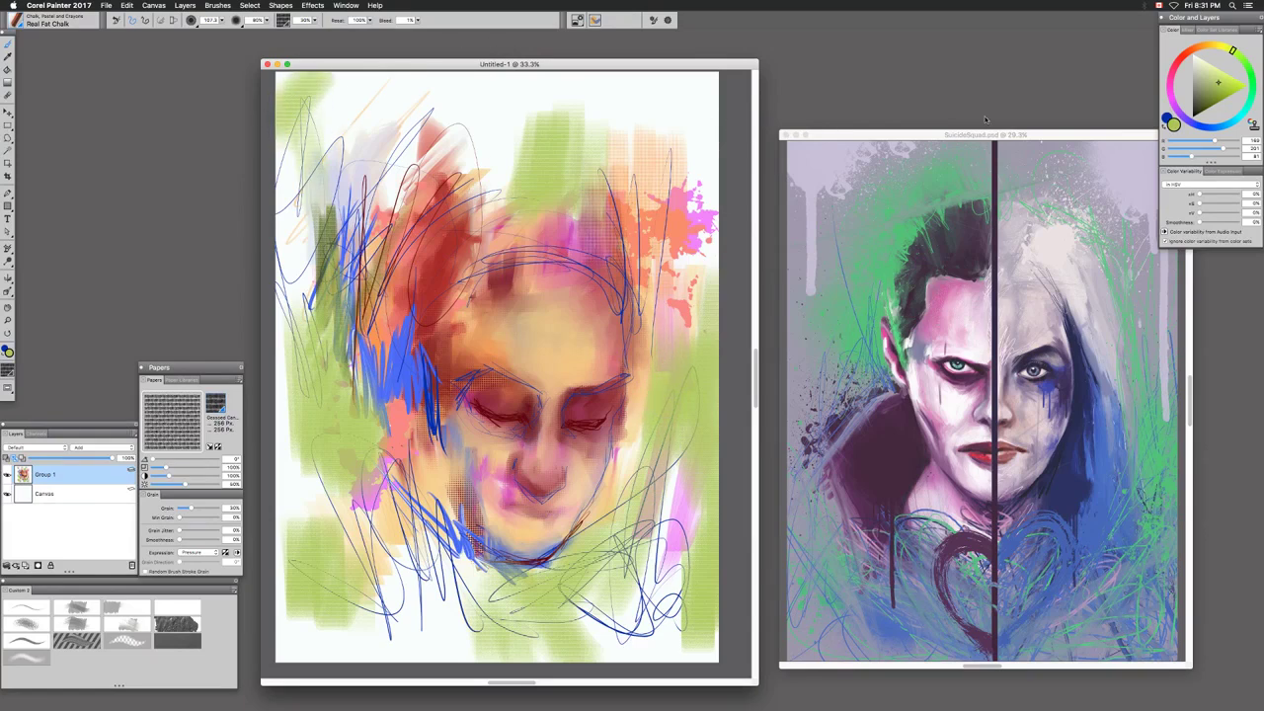
Change the colour to teal green and paint broad chalk strokes over the splatter in the canvas's upper-right area
{"action": "left_click", "coordinate": [1167, 118]}
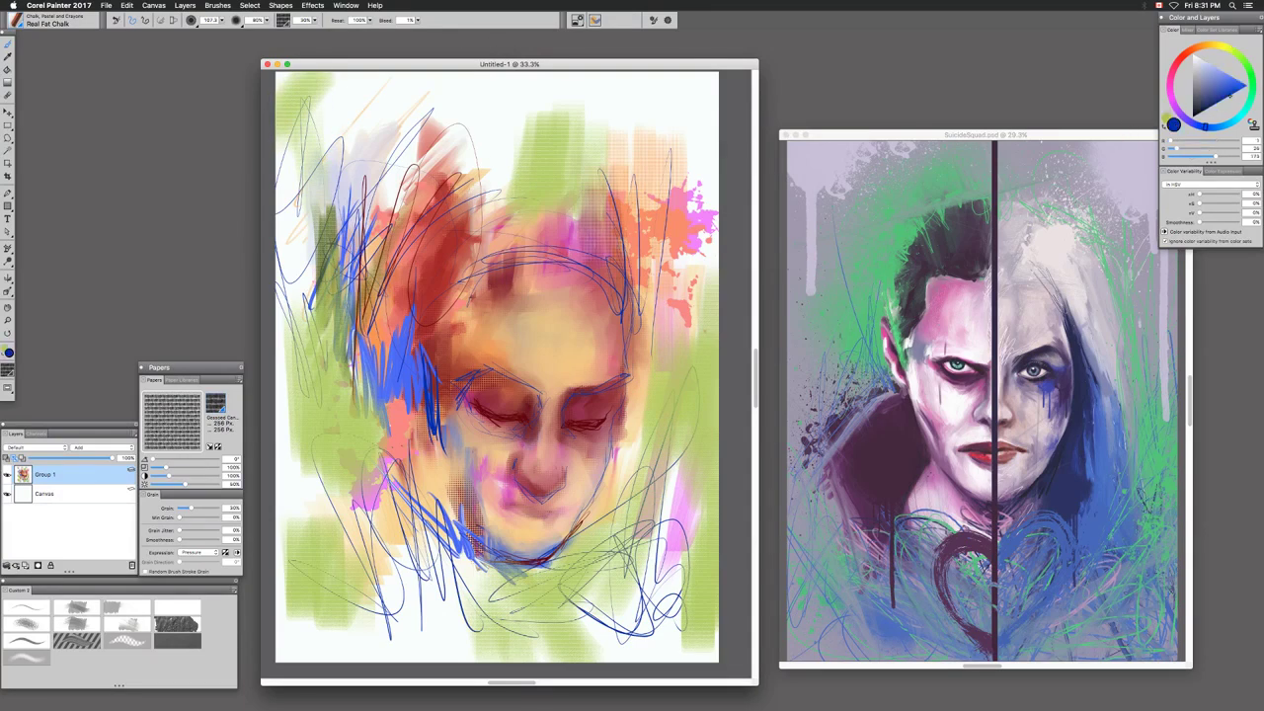
{"action": "left_click", "coordinate": [1247, 111]}
{"action": "mouse_move", "coordinate": [680, 97]}
{"action": "left_mouse_down"}
{"action": "mouse_move", "coordinate": [675, 148]}
{"action": "mouse_move", "coordinate": [701, 176]}
{"action": "left_mouse_up"}
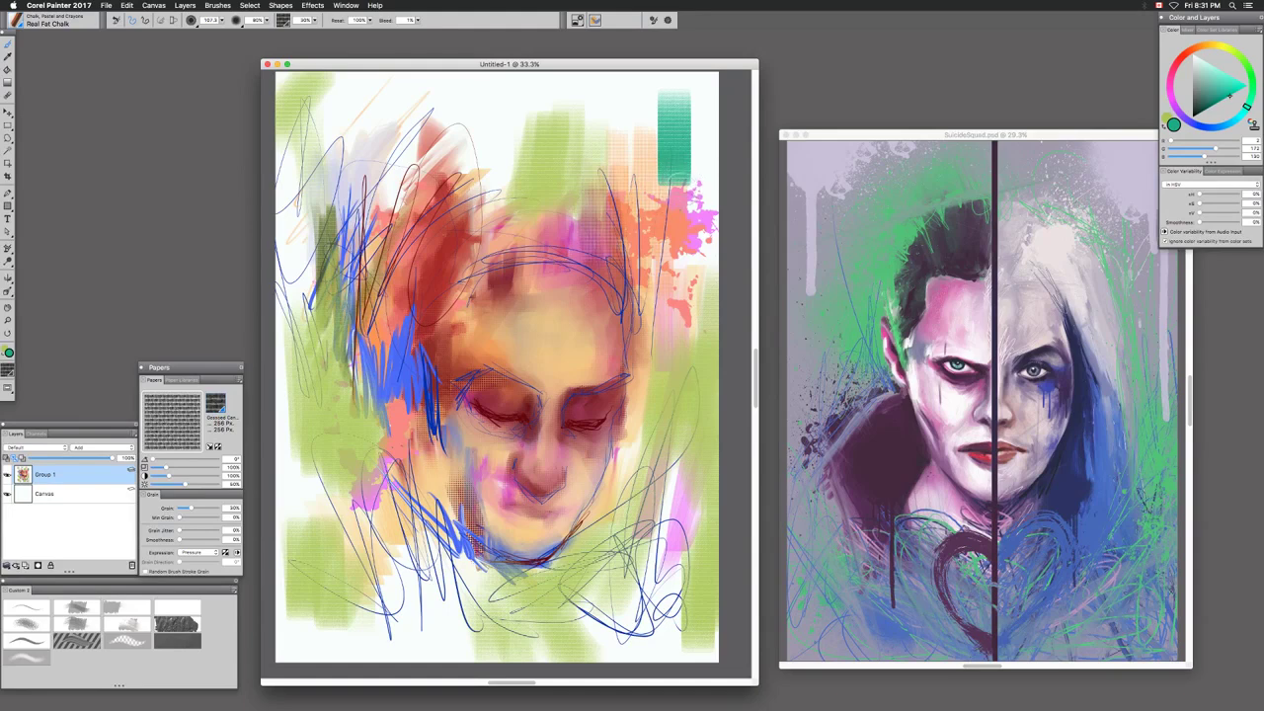
{"action": "mouse_move", "coordinate": [653, 129]}
{"action": "left_mouse_down"}
{"action": "mouse_move", "coordinate": [646, 190]}
{"action": "mouse_move", "coordinate": [697, 255]}
{"action": "mouse_move", "coordinate": [705, 220]}
{"action": "mouse_move", "coordinate": [697, 287]}
{"action": "left_mouse_up"}
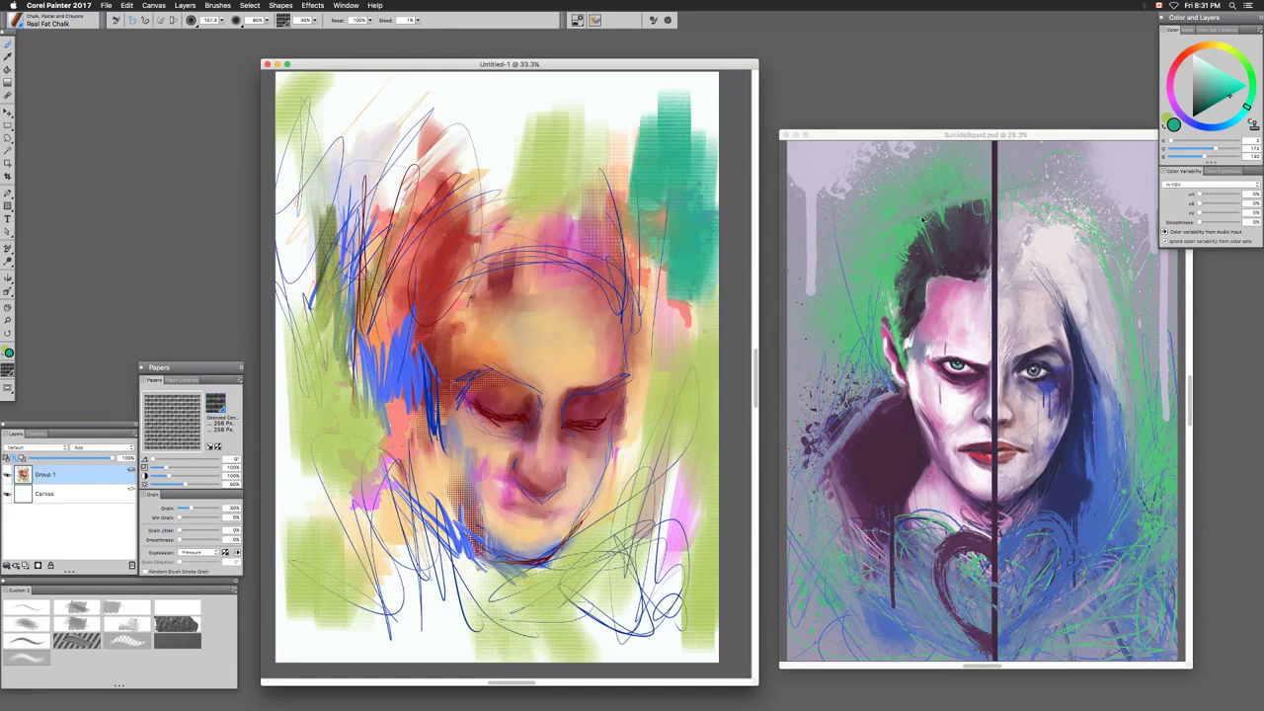
Blend colours on the Mixer pad, sample a muted grey-green and paint it between the teal patch and the head
{"action": "left_click", "coordinate": [1175, 30]}
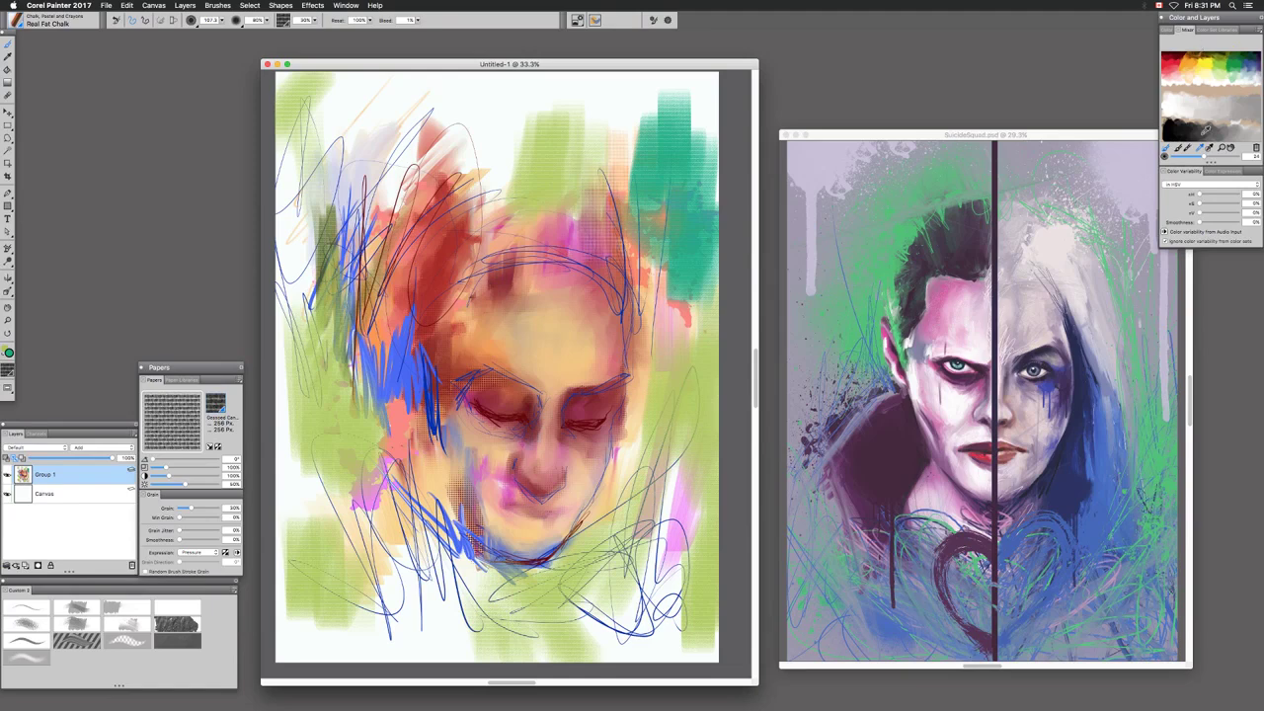
{"action": "left_click", "coordinate": [1212, 30]}
{"action": "left_click", "coordinate": [1190, 31]}
{"action": "left_click", "coordinate": [1182, 149]}
{"action": "left_click_drag", "start_coordinate": [1189, 63], "coordinate": [1198, 87]}
{"action": "left_click", "coordinate": [1200, 148]}
{"action": "left_click", "coordinate": [1194, 63]}
{"action": "mouse_move", "coordinate": [608, 138]}
{"action": "left_mouse_down"}
{"action": "mouse_move", "coordinate": [647, 232]}
{"action": "mouse_move", "coordinate": [673, 203]}
{"action": "mouse_move", "coordinate": [679, 314]}
{"action": "left_mouse_up"}
Sample a coral red from the Mixer and chalk it over the left hair and down the right side of the face
{"action": "left_click", "coordinate": [1184, 65]}
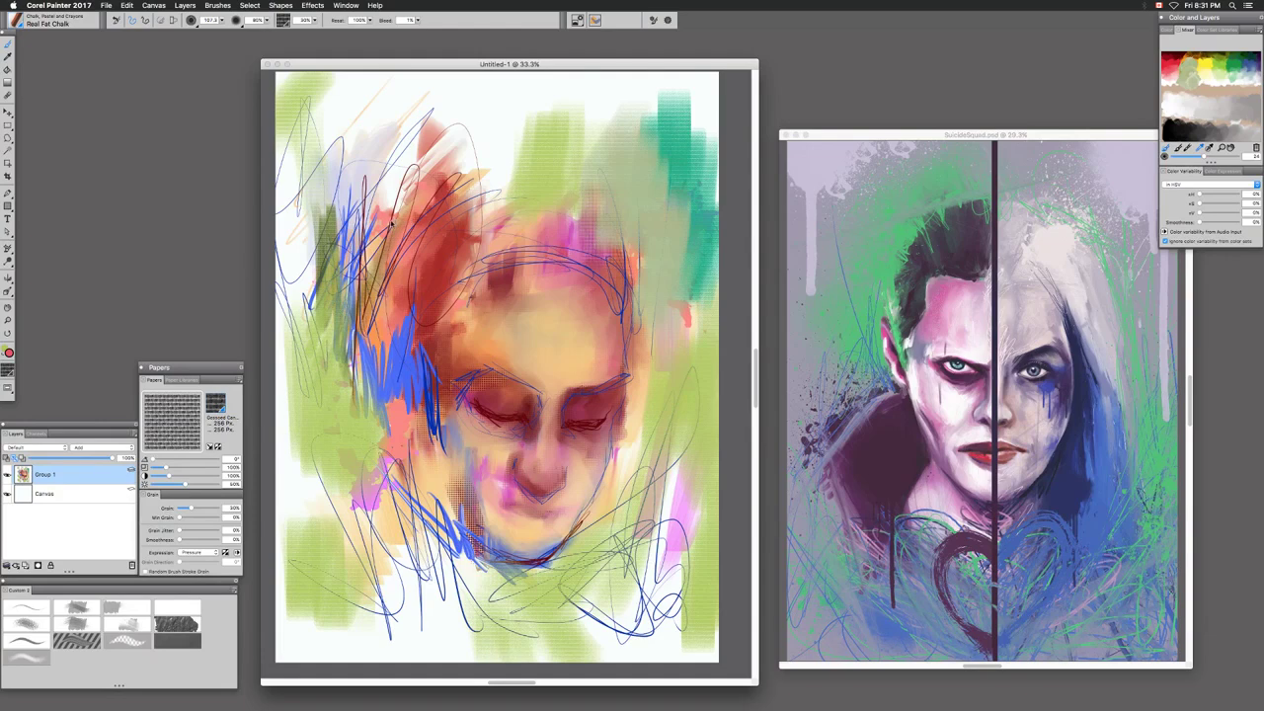
{"action": "mouse_move", "coordinate": [381, 189]}
{"action": "left_mouse_down"}
{"action": "mouse_move", "coordinate": [434, 158]}
{"action": "mouse_move", "coordinate": [469, 185]}
{"action": "mouse_move", "coordinate": [464, 227]}
{"action": "mouse_move", "coordinate": [415, 296]}
{"action": "mouse_move", "coordinate": [410, 262]}
{"action": "mouse_move", "coordinate": [424, 355]}
{"action": "mouse_move", "coordinate": [481, 292]}
{"action": "left_mouse_up"}
{"action": "left_click_drag", "start_coordinate": [691, 281], "coordinate": [681, 449]}
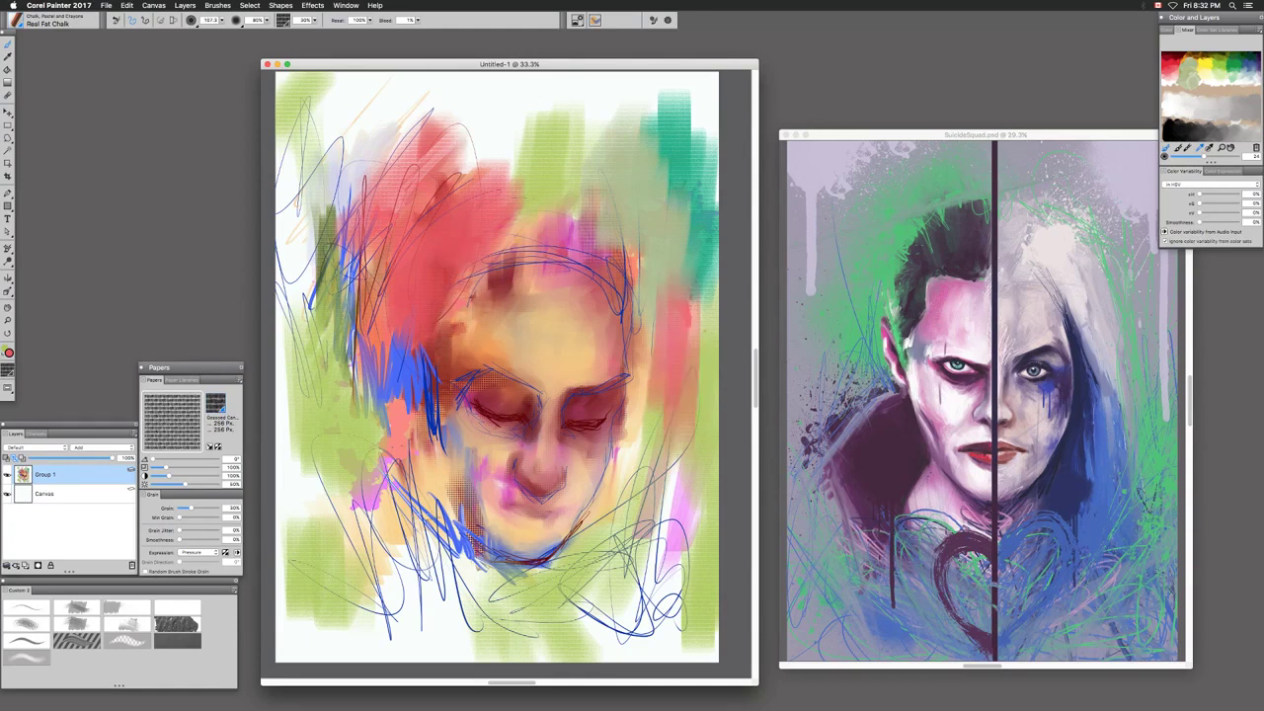
{"action": "left_click_drag", "start_coordinate": [677, 395], "coordinate": [647, 519]}
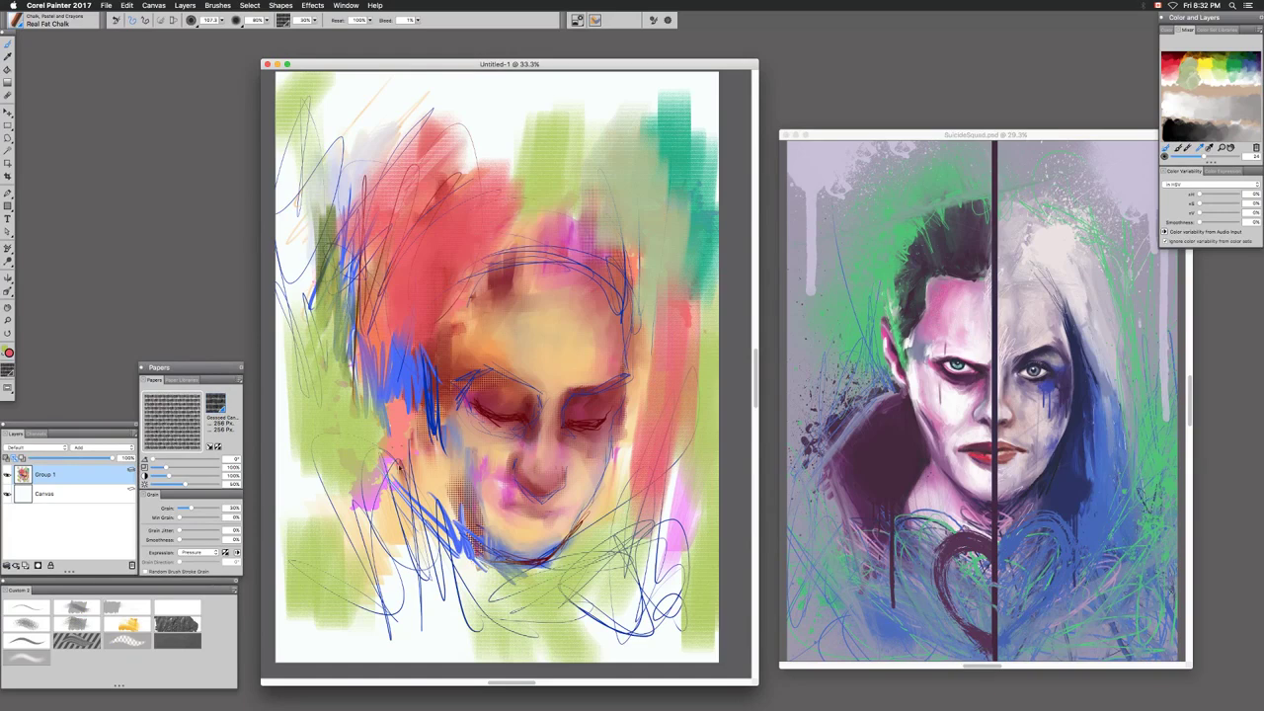
Blend the lines around the closed eyes, brows and nose into the paint with the Water Rake blender
{"action": "left_click", "coordinate": [127, 624]}
{"action": "left_click_drag", "start_coordinate": [484, 409], "coordinate": [492, 431]}
{"action": "left_click_drag", "start_coordinate": [509, 432], "coordinate": [483, 417]}
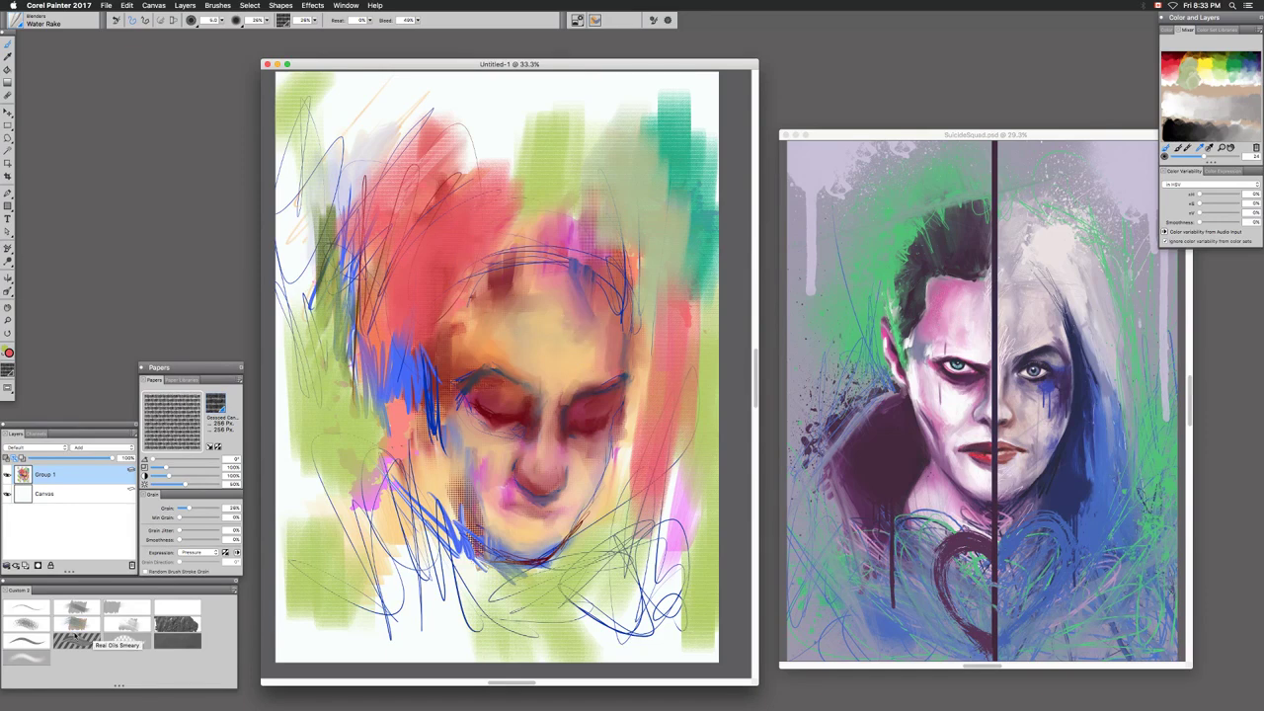
Set a light peach colour, choose the Oil Pastel brush and dab highlights just above the inner end of the left brow
{"action": "left_click", "coordinate": [77, 624]}
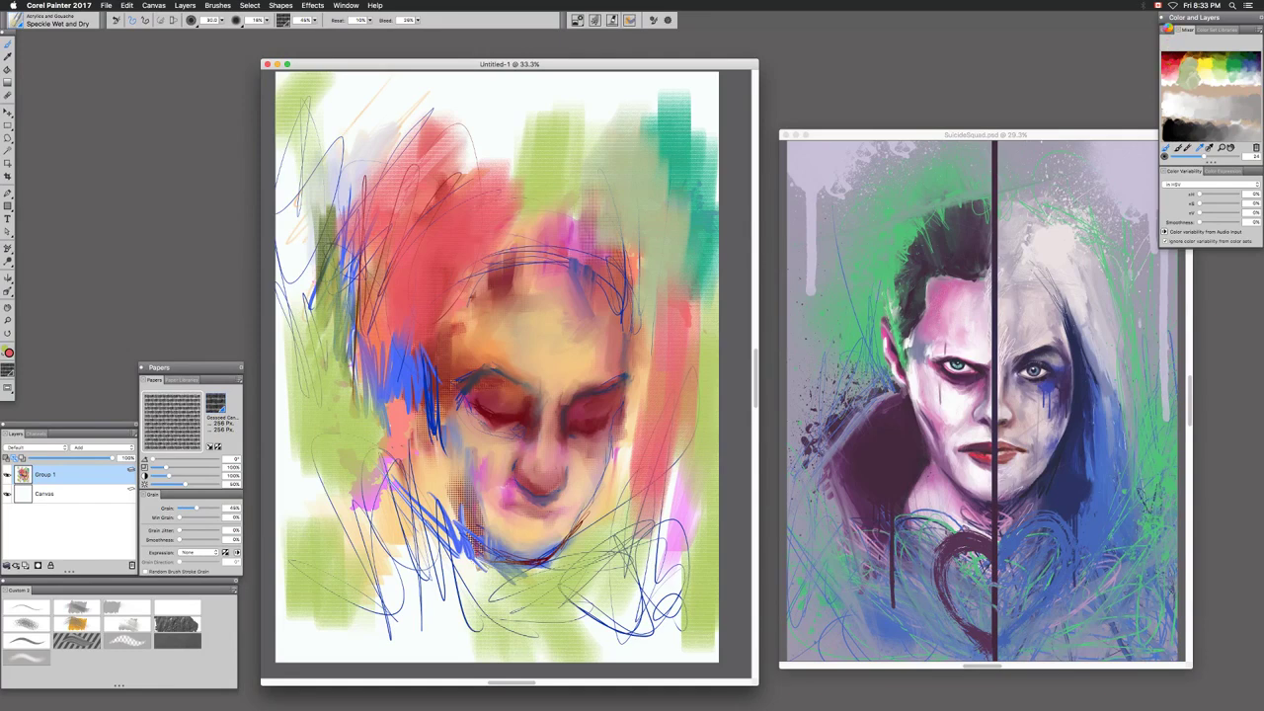
{"action": "left_click", "coordinate": [1171, 31]}
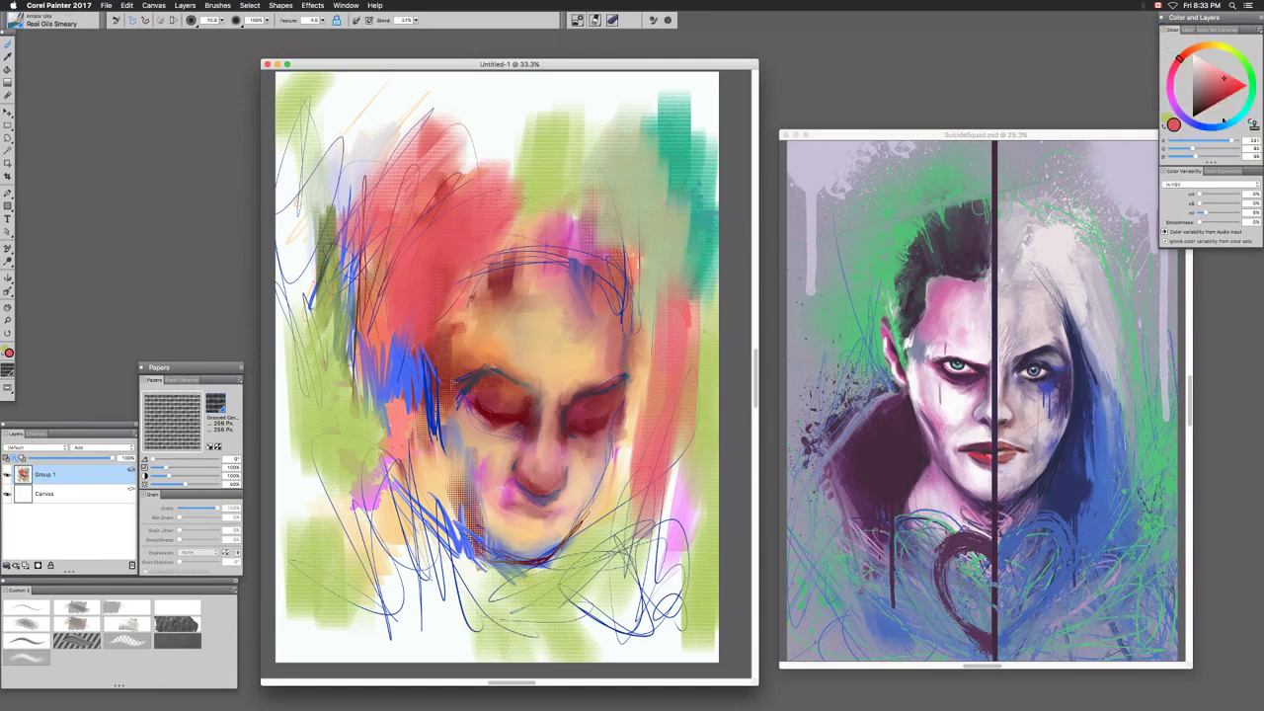
{"action": "left_click", "coordinate": [1203, 47]}
{"action": "left_click_drag", "start_coordinate": [1222, 78], "coordinate": [1214, 67]}
{"action": "left_click", "coordinate": [1198, 46]}
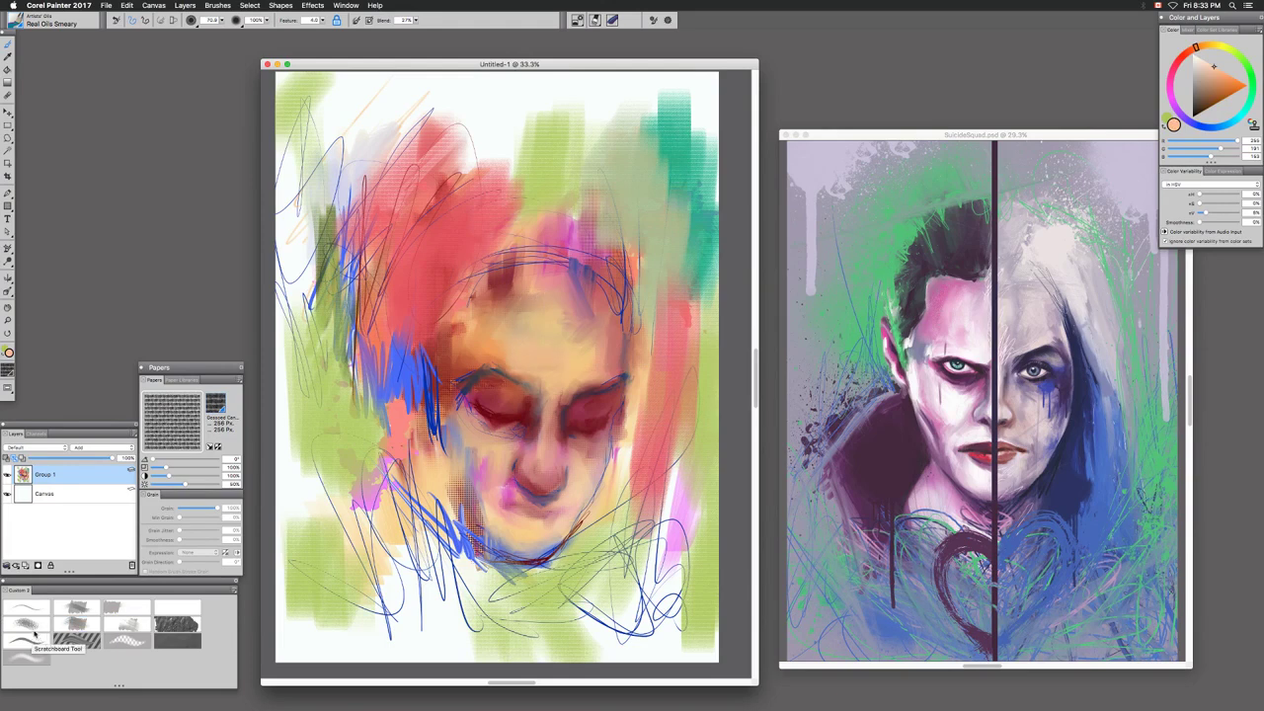
{"action": "left_click", "coordinate": [79, 607]}
{"action": "key", "text": "F2"}
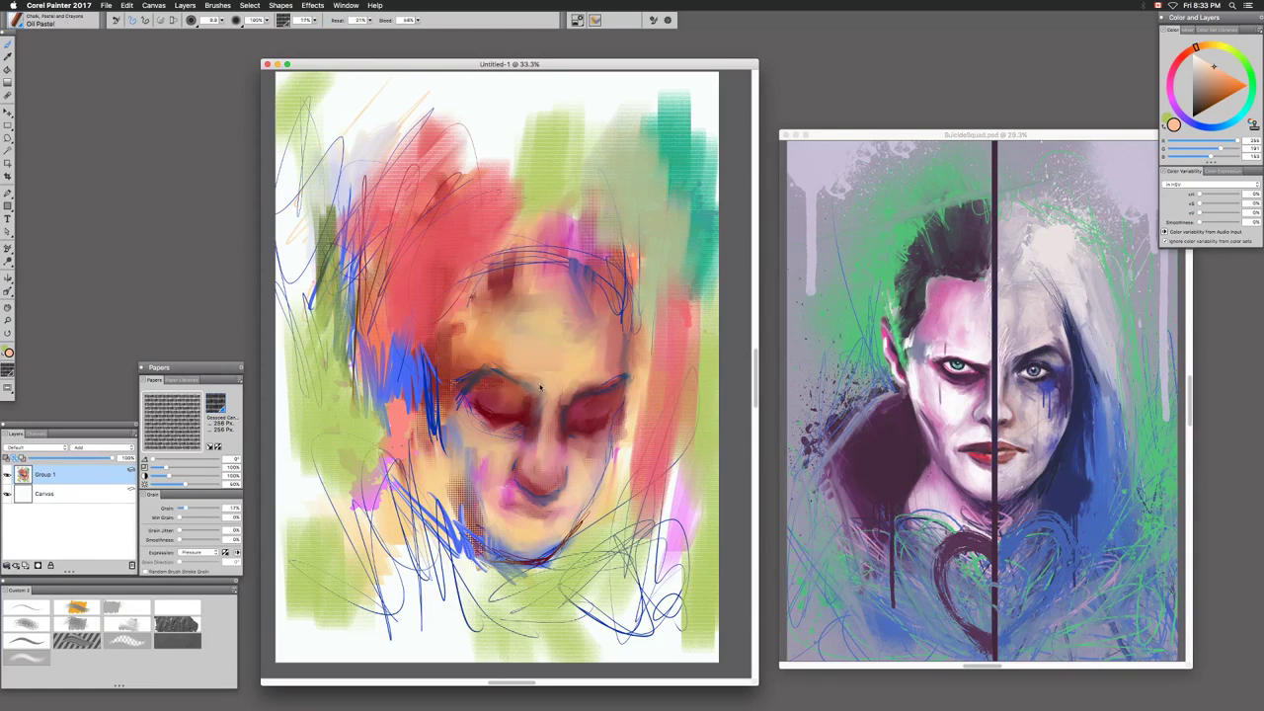
{"action": "left_click_drag", "start_coordinate": [520, 373], "coordinate": [538, 383]}
Sample the warm skin tone above the left brow, enlarge the Oil Pastel and add strokes to the lower forehead
{"action": "left_click", "coordinate": [526, 350], "text": "alt"}
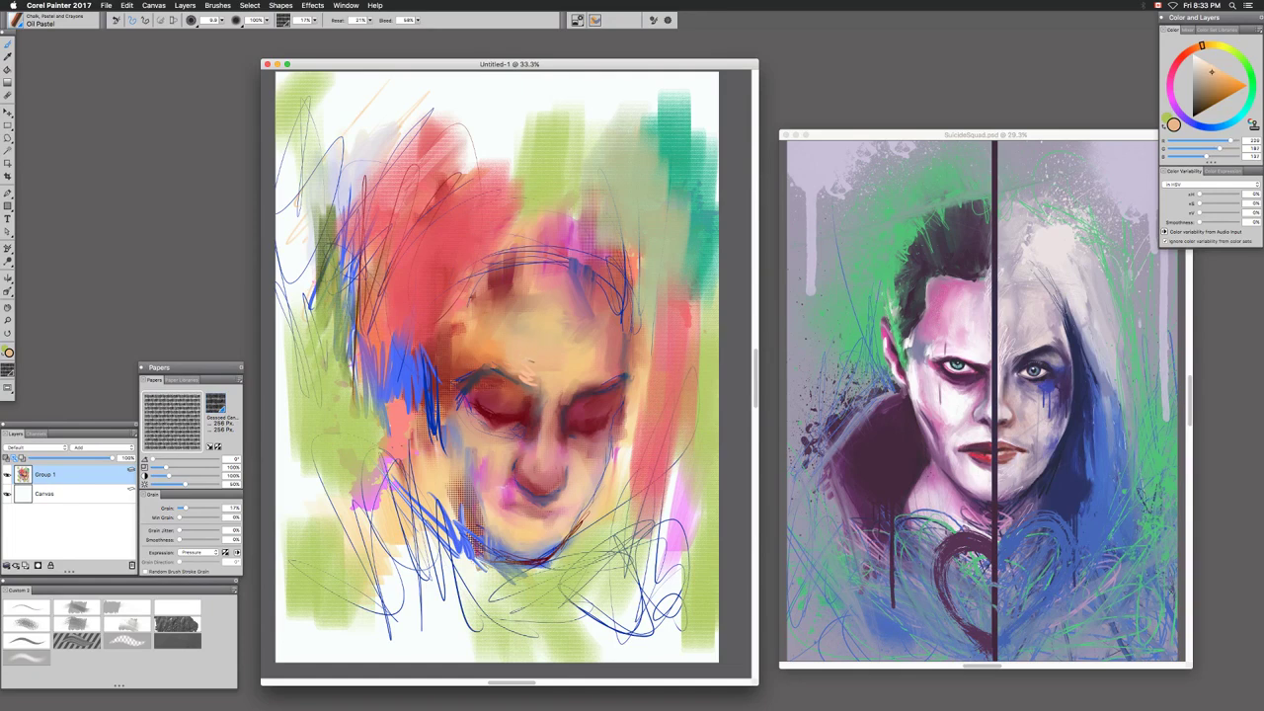
{"action": "key", "text": "bracketright"}
{"action": "key", "text": "bracketright"}
{"action": "key", "text": "bracketright"}
{"action": "left_click_drag", "start_coordinate": [531, 356], "coordinate": [542, 364]}
Lighten the colour to a pale cream and paint Oil Pastel highlights across the middle of the forehead
{"action": "left_click", "coordinate": [77, 607]}
{"action": "left_click_drag", "start_coordinate": [1215, 72], "coordinate": [1210, 64]}
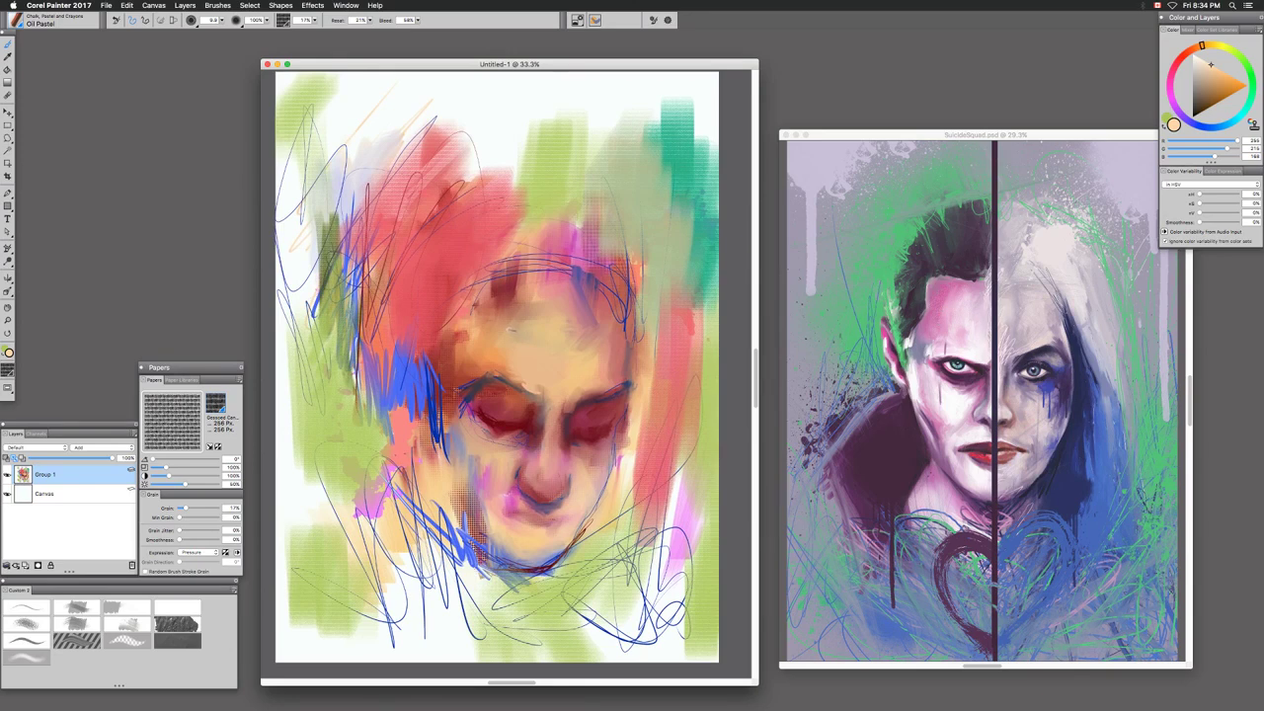
{"action": "left_click_drag", "start_coordinate": [492, 373], "coordinate": [496, 372]}
{"action": "mouse_move", "coordinate": [525, 326]}
{"action": "left_mouse_down"}
{"action": "mouse_move", "coordinate": [522, 366]}
{"action": "mouse_move", "coordinate": [528, 357]}
{"action": "left_mouse_up"}
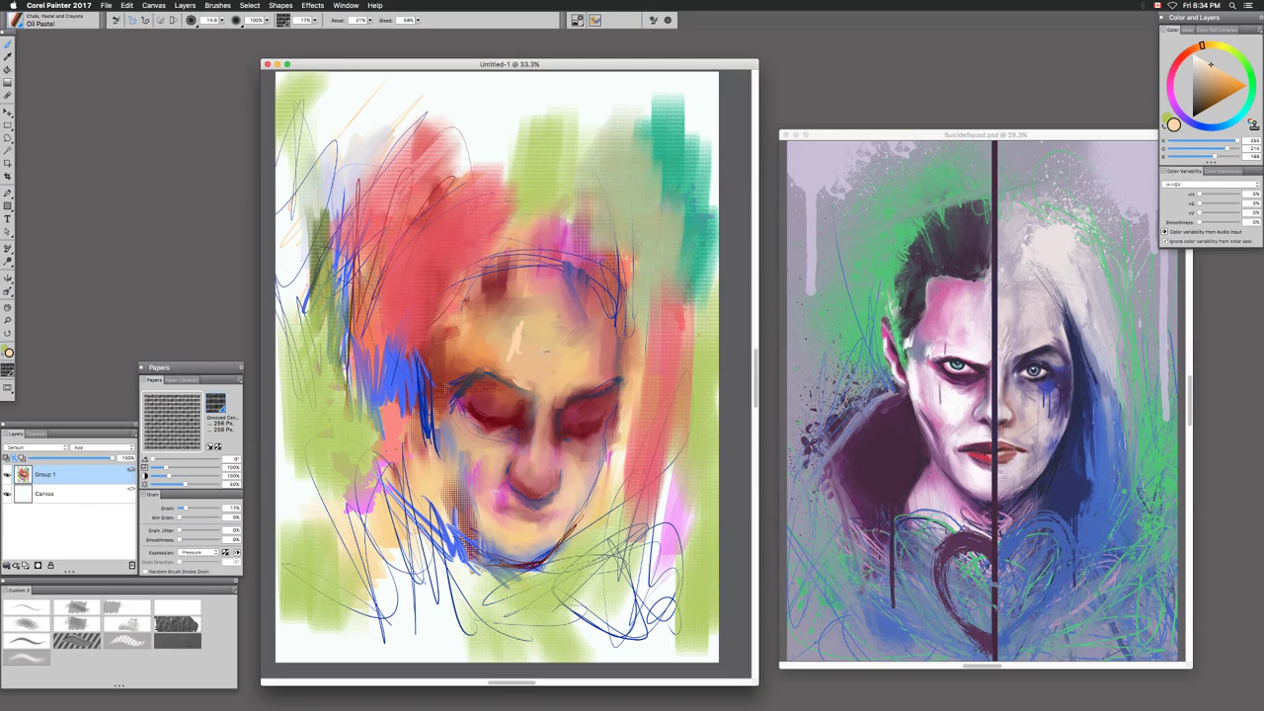
{"action": "mouse_move", "coordinate": [512, 349]}
{"action": "left_mouse_down"}
{"action": "mouse_move", "coordinate": [516, 338]}
{"action": "mouse_move", "coordinate": [527, 350]}
{"action": "mouse_move", "coordinate": [506, 366]}
{"action": "mouse_move", "coordinate": [538, 358]}
{"action": "mouse_move", "coordinate": [542, 343]}
{"action": "mouse_move", "coordinate": [496, 348]}
{"action": "mouse_move", "coordinate": [502, 319]}
{"action": "mouse_move", "coordinate": [504, 341]}
{"action": "mouse_move", "coordinate": [543, 301]}
{"action": "mouse_move", "coordinate": [530, 346]}
{"action": "mouse_move", "coordinate": [538, 376]}
{"action": "mouse_move", "coordinate": [543, 346]}
{"action": "mouse_move", "coordinate": [545, 395]}
{"action": "mouse_move", "coordinate": [544, 336]}
{"action": "mouse_move", "coordinate": [562, 330]}
{"action": "mouse_move", "coordinate": [561, 348]}
{"action": "left_mouse_up"}
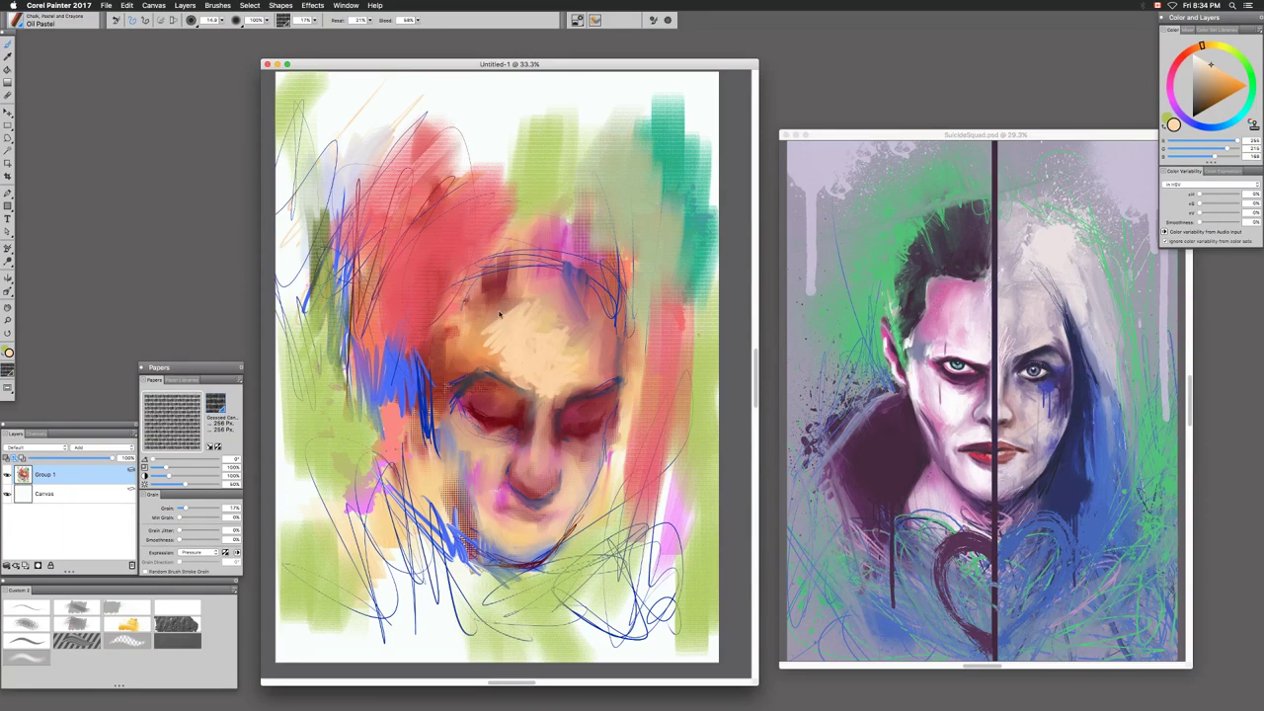
Smooth the pale forehead strokes into the surrounding skin tones on both sides with the Water Rake blender
{"action": "mouse_move", "coordinate": [498, 308]}
{"action": "left_mouse_down"}
{"action": "mouse_move", "coordinate": [481, 357]}
{"action": "mouse_move", "coordinate": [485, 342]}
{"action": "left_mouse_up"}
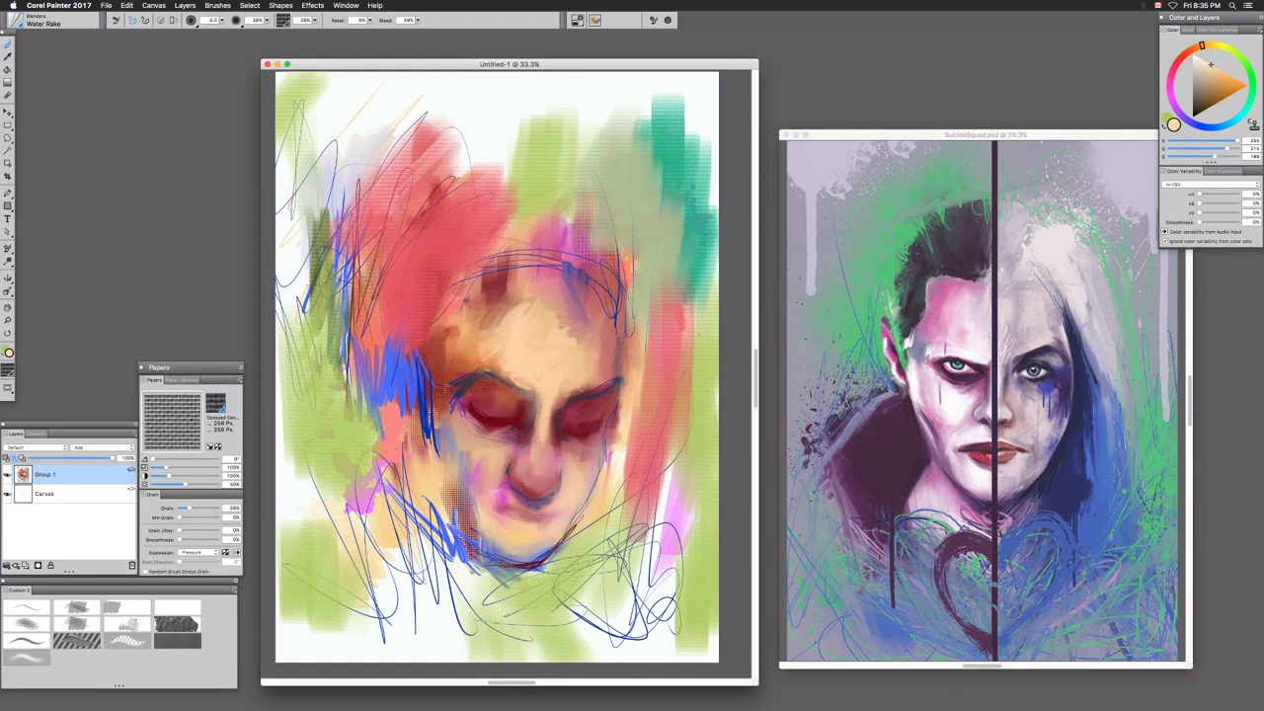
{"action": "left_click_drag", "start_coordinate": [582, 350], "coordinate": [598, 341]}
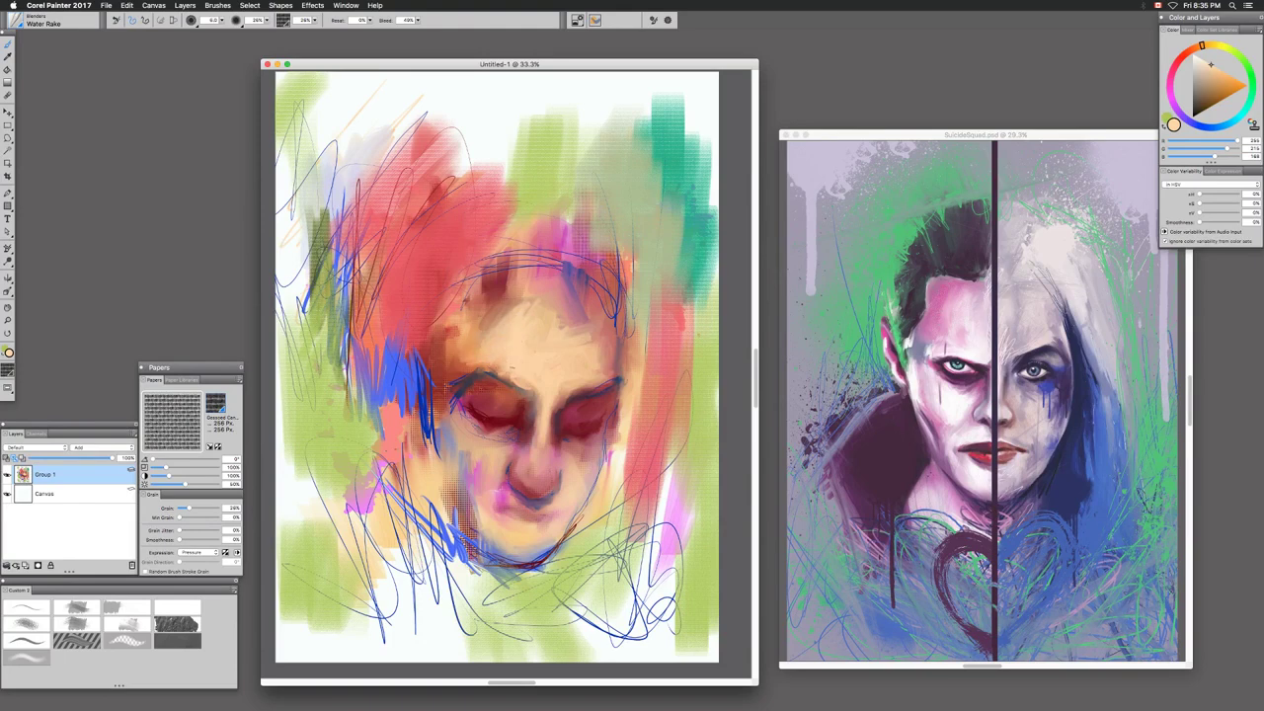
Smooth the side of the forehead with the Water Rake, and paint pale cream Oil Pastel highlights along the nose bridge and tip
{"action": "left_click_drag", "start_coordinate": [565, 334], "coordinate": [570, 307]}
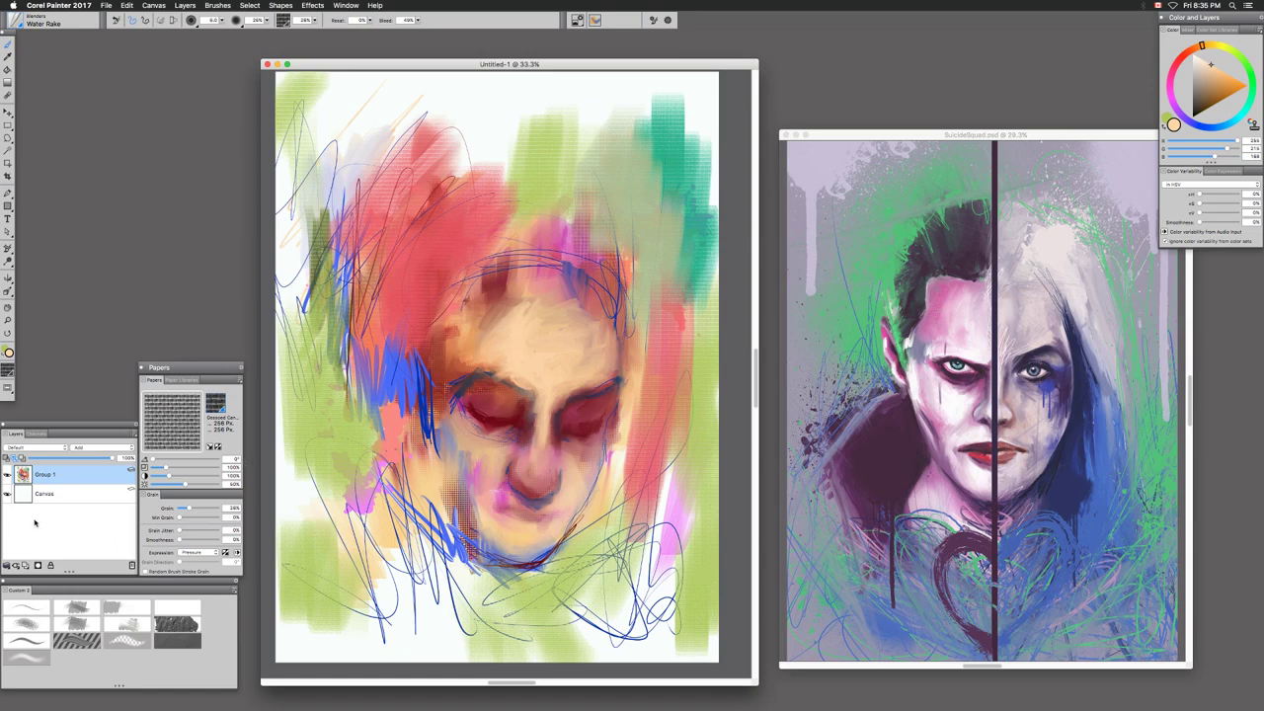
{"action": "left_click", "coordinate": [83, 613]}
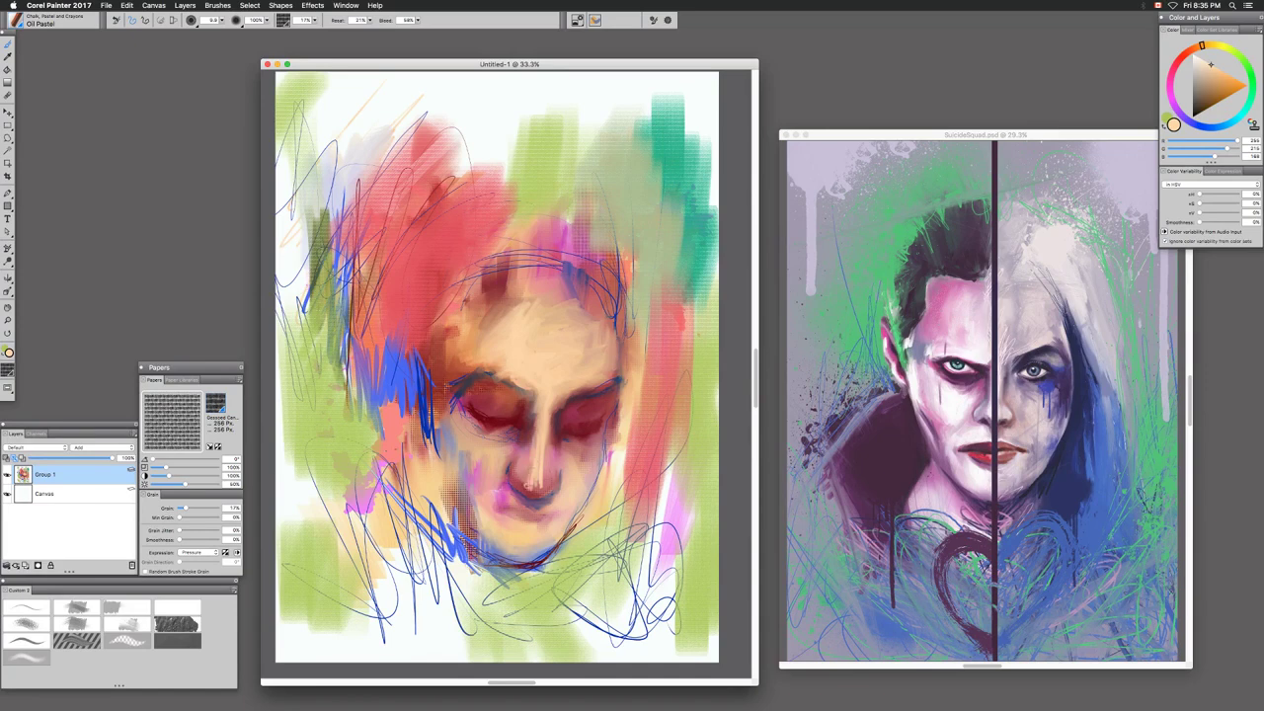
{"action": "left_click_drag", "start_coordinate": [537, 492], "coordinate": [545, 488]}
{"action": "left_click_drag", "start_coordinate": [521, 464], "coordinate": [517, 488]}
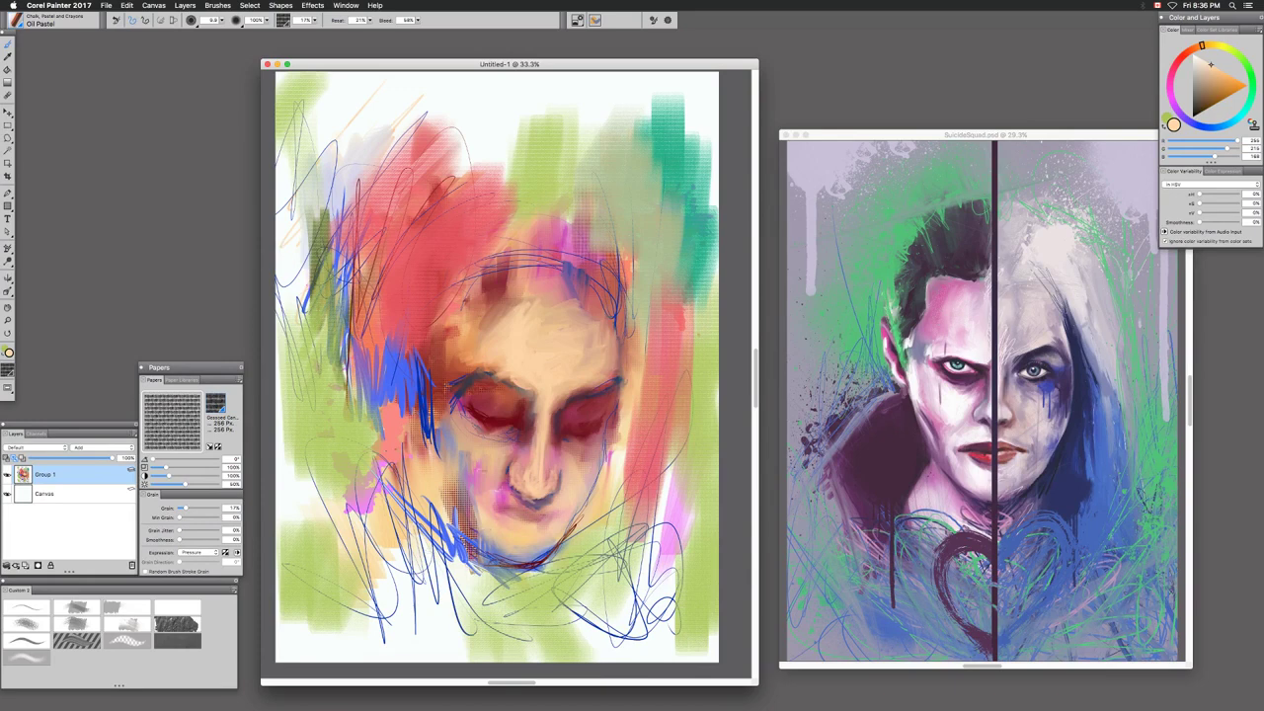
Enlarge the Oil Pastel and paint cream highlights over both eyelids, the upper cheeks and the outer end of the left brow
{"action": "mouse_move", "coordinate": [485, 402]}
{"action": "left_mouse_down"}
{"action": "mouse_move", "coordinate": [500, 423]}
{"action": "mouse_move", "coordinate": [500, 401]}
{"action": "mouse_move", "coordinate": [590, 421]}
{"action": "mouse_move", "coordinate": [581, 414]}
{"action": "left_mouse_up"}
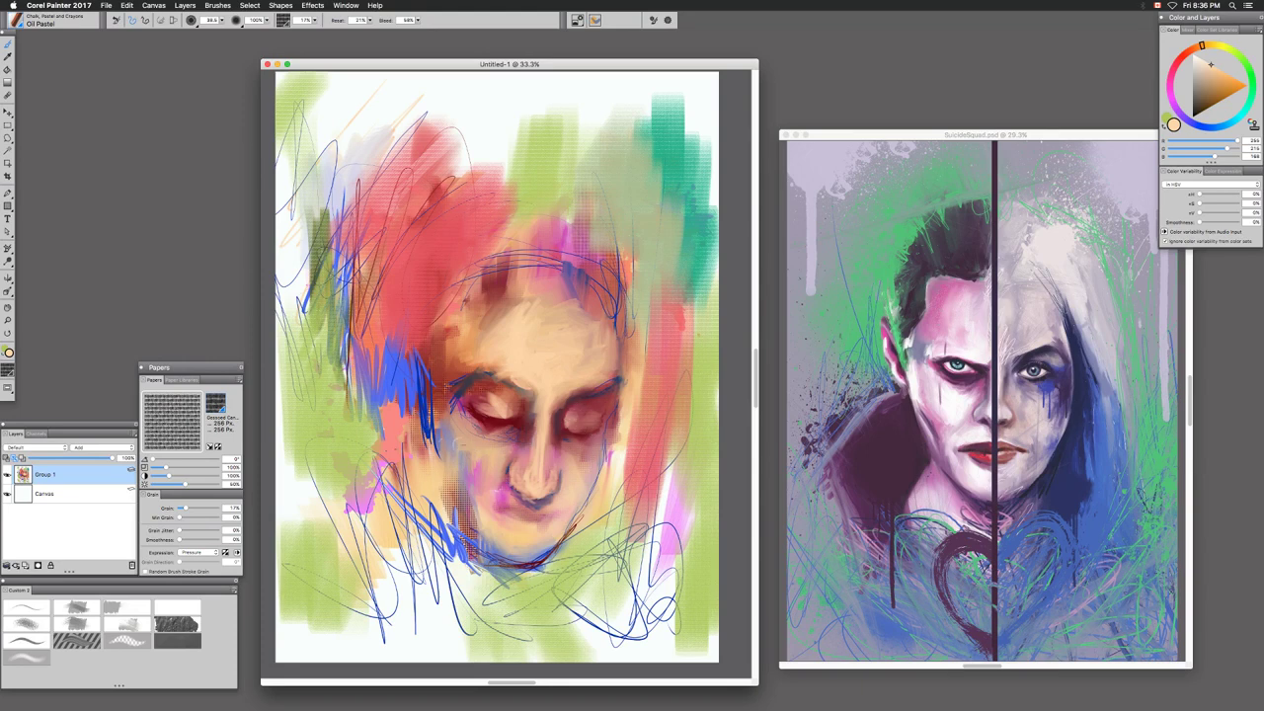
{"action": "mouse_move", "coordinate": [482, 442]}
{"action": "left_mouse_down"}
{"action": "mouse_move", "coordinate": [462, 408]}
{"action": "mouse_move", "coordinate": [504, 438]}
{"action": "left_mouse_up"}
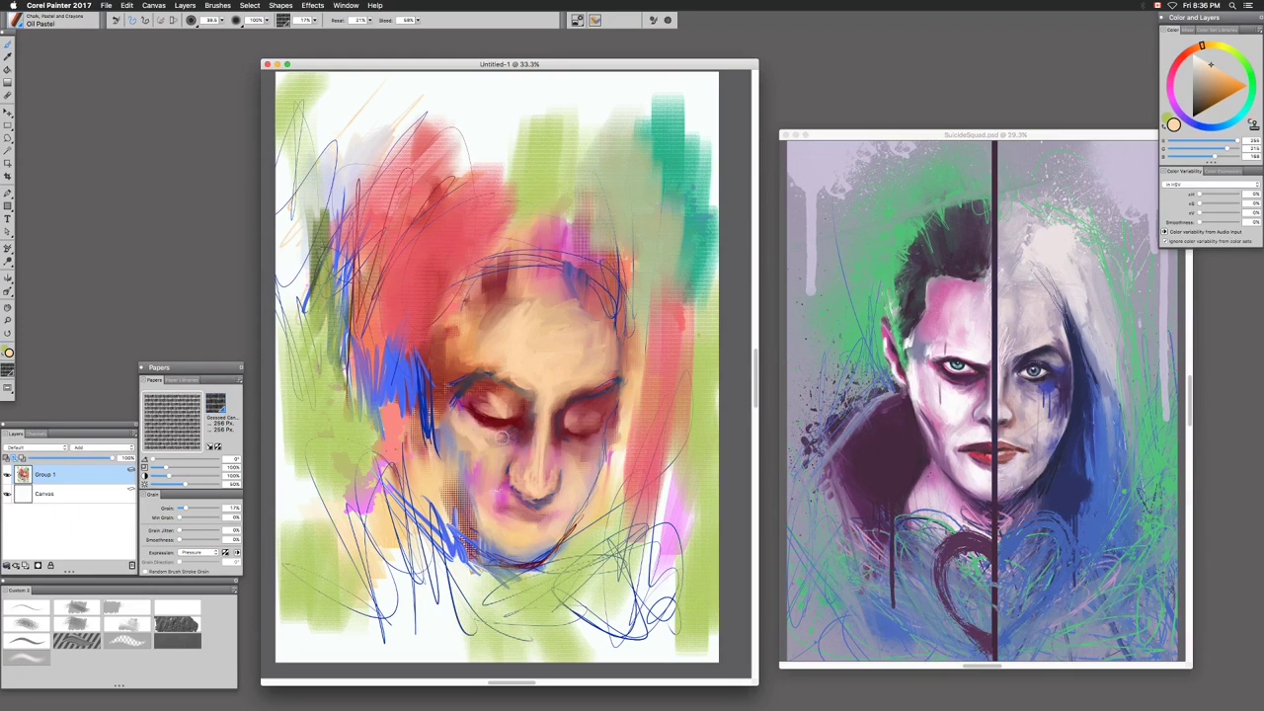
{"action": "mouse_move", "coordinate": [579, 456]}
{"action": "left_mouse_down"}
{"action": "mouse_move", "coordinate": [570, 449]}
{"action": "mouse_move", "coordinate": [598, 442]}
{"action": "mouse_move", "coordinate": [594, 461]}
{"action": "left_mouse_up"}
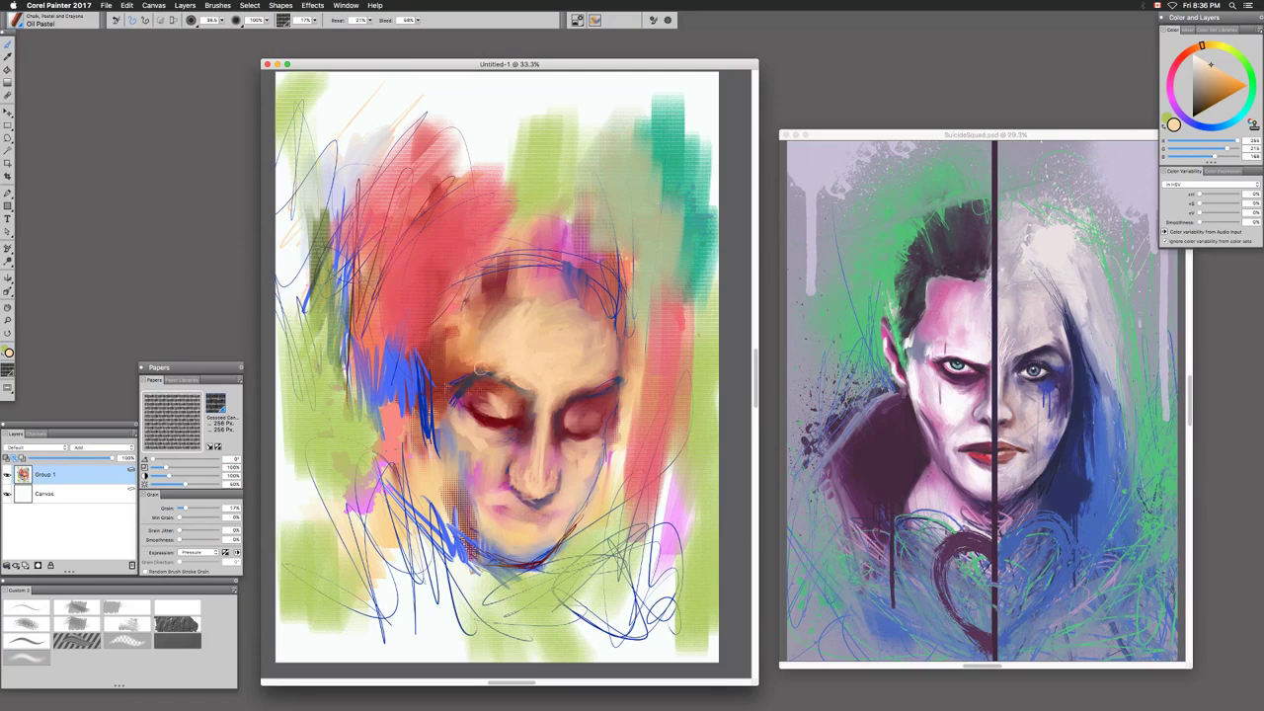
{"action": "mouse_move", "coordinate": [452, 377]}
{"action": "left_mouse_down"}
{"action": "mouse_move", "coordinate": [473, 367]}
{"action": "mouse_move", "coordinate": [442, 383]}
{"action": "mouse_move", "coordinate": [450, 364]}
{"action": "left_mouse_up"}
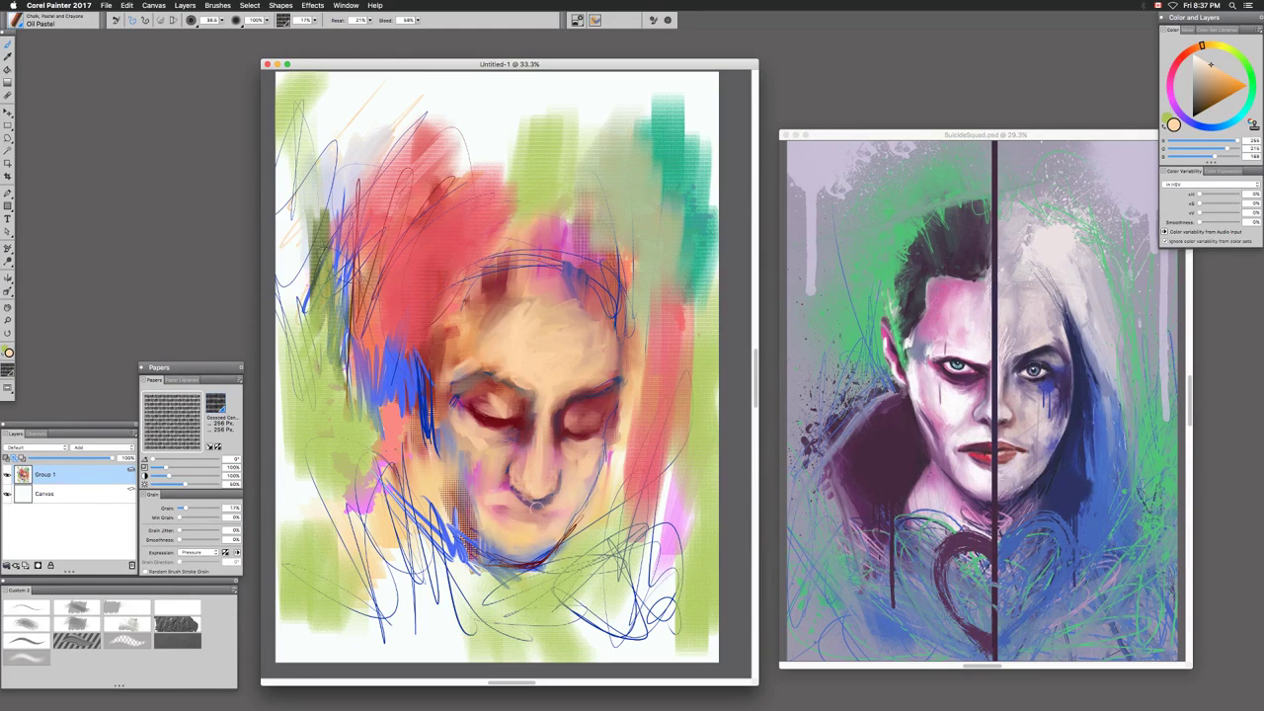
Sample the dark red of the right eyelid and paint the lips with a smaller Oil Pastel
{"action": "key", "text": "shift+x"}
{"action": "key", "text": "alt"}
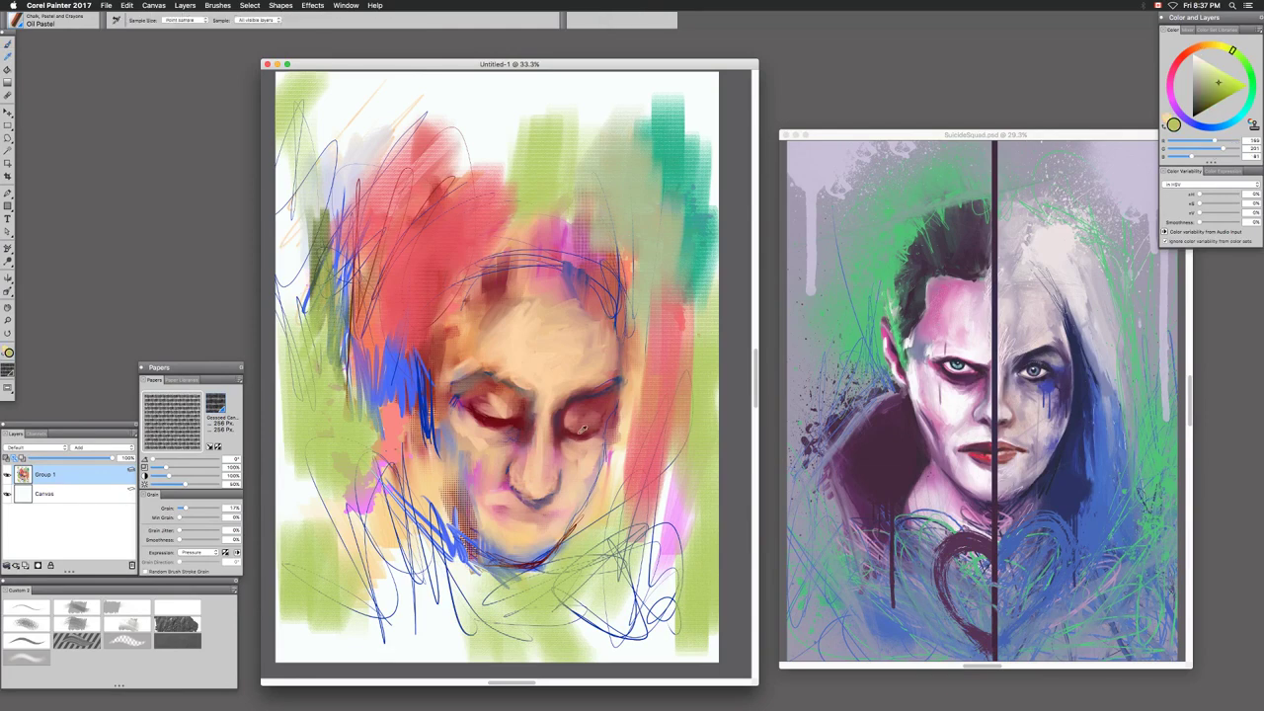
{"action": "left_click", "coordinate": [577, 430], "text": "alt"}
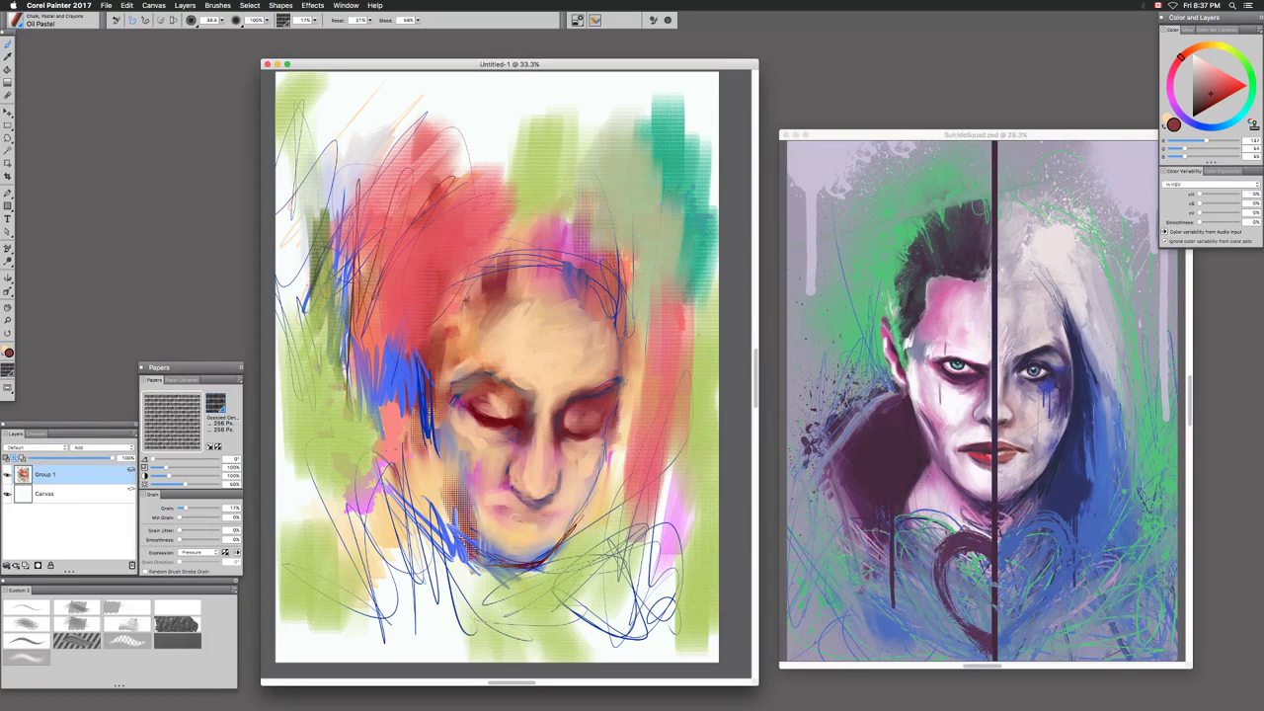
{"action": "left_click_drag", "start_coordinate": [527, 509], "coordinate": [513, 493]}
{"action": "mouse_move", "coordinate": [553, 500]}
{"action": "left_mouse_down"}
{"action": "mouse_move", "coordinate": [516, 513]}
{"action": "mouse_move", "coordinate": [541, 522]}
{"action": "mouse_move", "coordinate": [507, 521]}
{"action": "mouse_move", "coordinate": [551, 525]}
{"action": "mouse_move", "coordinate": [492, 514]}
{"action": "mouse_move", "coordinate": [541, 530]}
{"action": "left_mouse_up"}
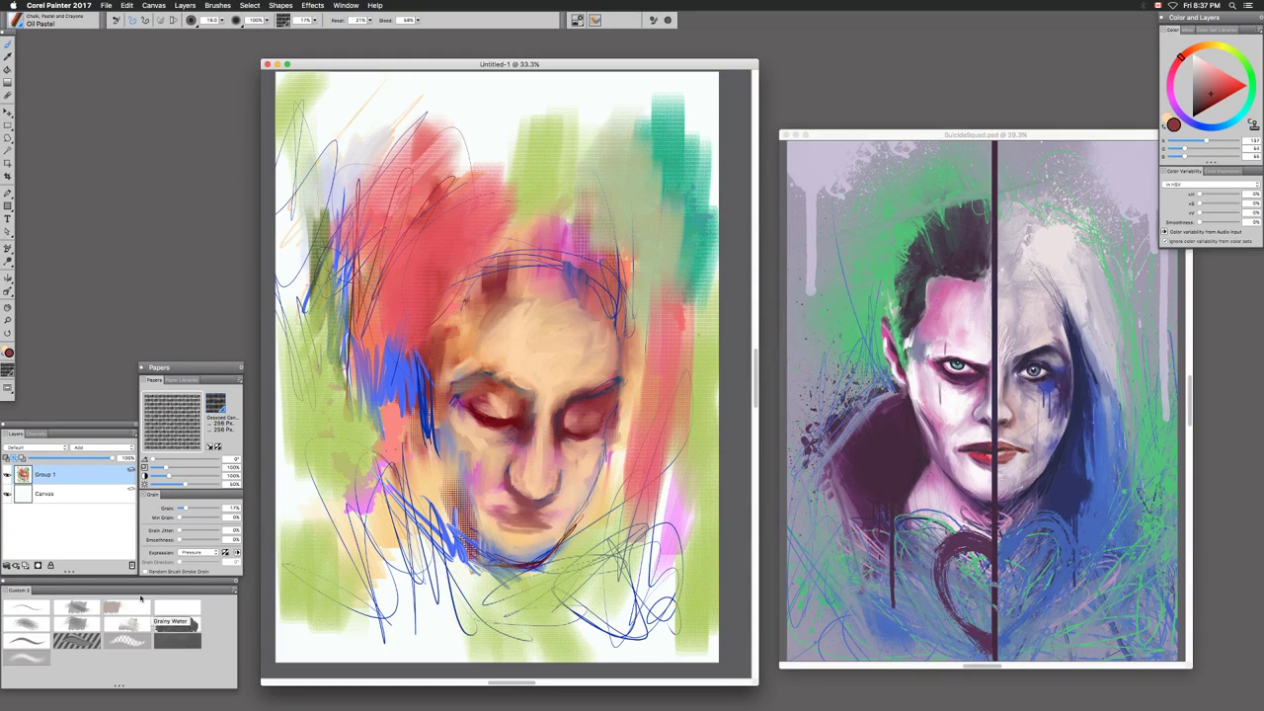
Blend the lips, chin line, left jaw and the blue strokes beside the left temple with the Water Rake blender
{"action": "left_click", "coordinate": [129, 624]}
{"action": "mouse_move", "coordinate": [513, 520]}
{"action": "left_mouse_down"}
{"action": "mouse_move", "coordinate": [521, 532]}
{"action": "mouse_move", "coordinate": [514, 499]}
{"action": "left_mouse_up"}
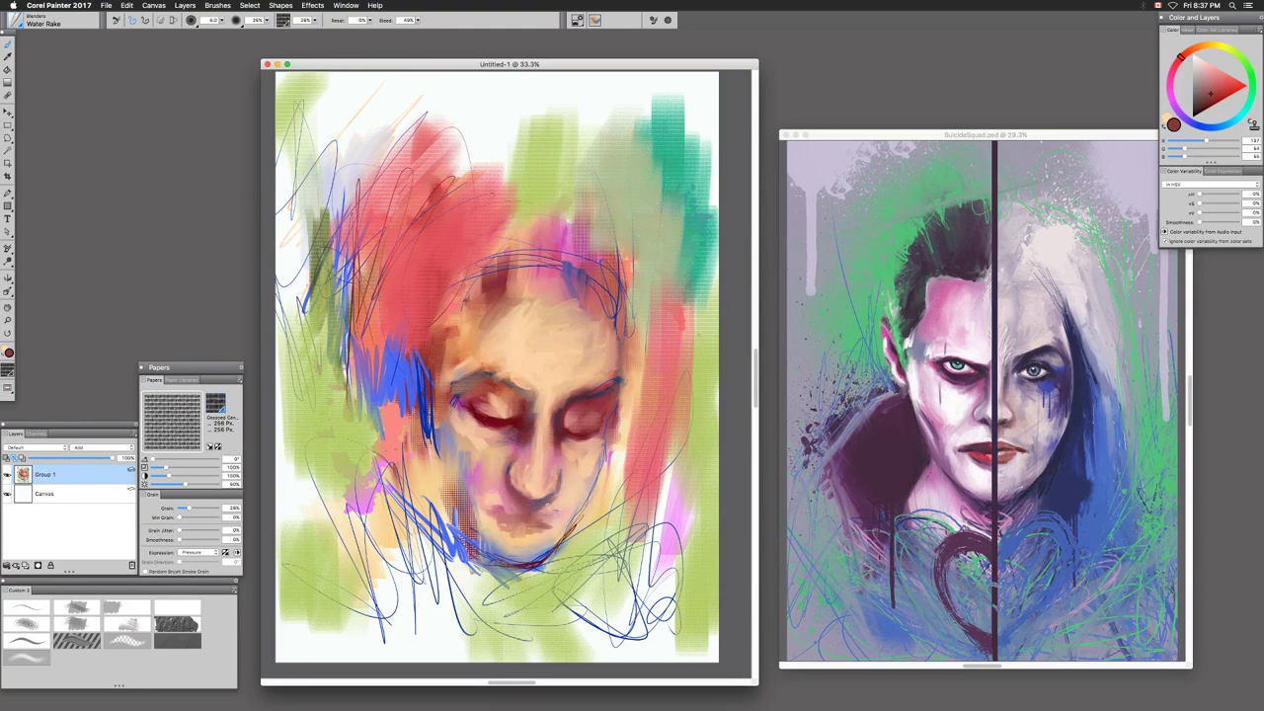
{"action": "left_click_drag", "start_coordinate": [546, 553], "coordinate": [520, 572]}
{"action": "left_click_drag", "start_coordinate": [460, 502], "coordinate": [465, 531]}
{"action": "mouse_move", "coordinate": [402, 375]}
{"action": "left_mouse_down"}
{"action": "mouse_move", "coordinate": [433, 449]}
{"action": "mouse_move", "coordinate": [432, 397]}
{"action": "mouse_move", "coordinate": [441, 428]}
{"action": "mouse_move", "coordinate": [437, 390]}
{"action": "left_mouse_up"}
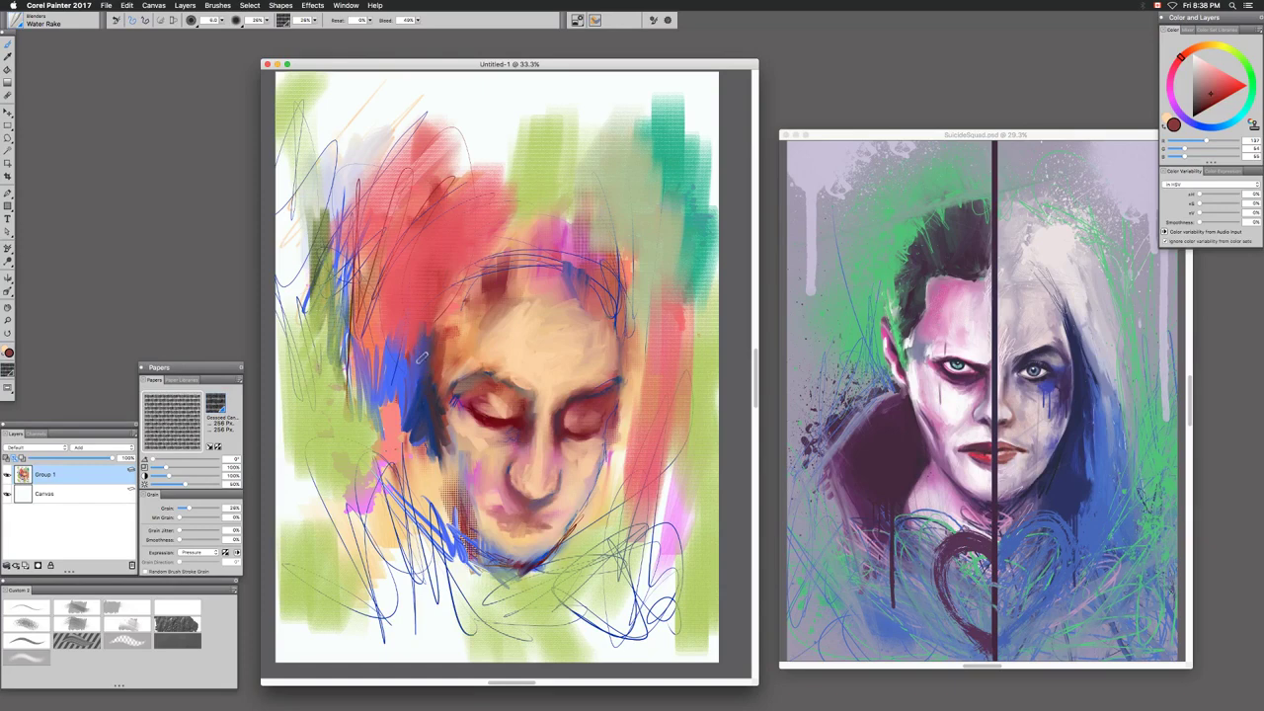
{"action": "mouse_move", "coordinate": [402, 403]}
{"action": "left_mouse_down"}
{"action": "mouse_move", "coordinate": [391, 452]}
{"action": "mouse_move", "coordinate": [410, 458]}
{"action": "mouse_move", "coordinate": [419, 386]}
{"action": "left_mouse_up"}
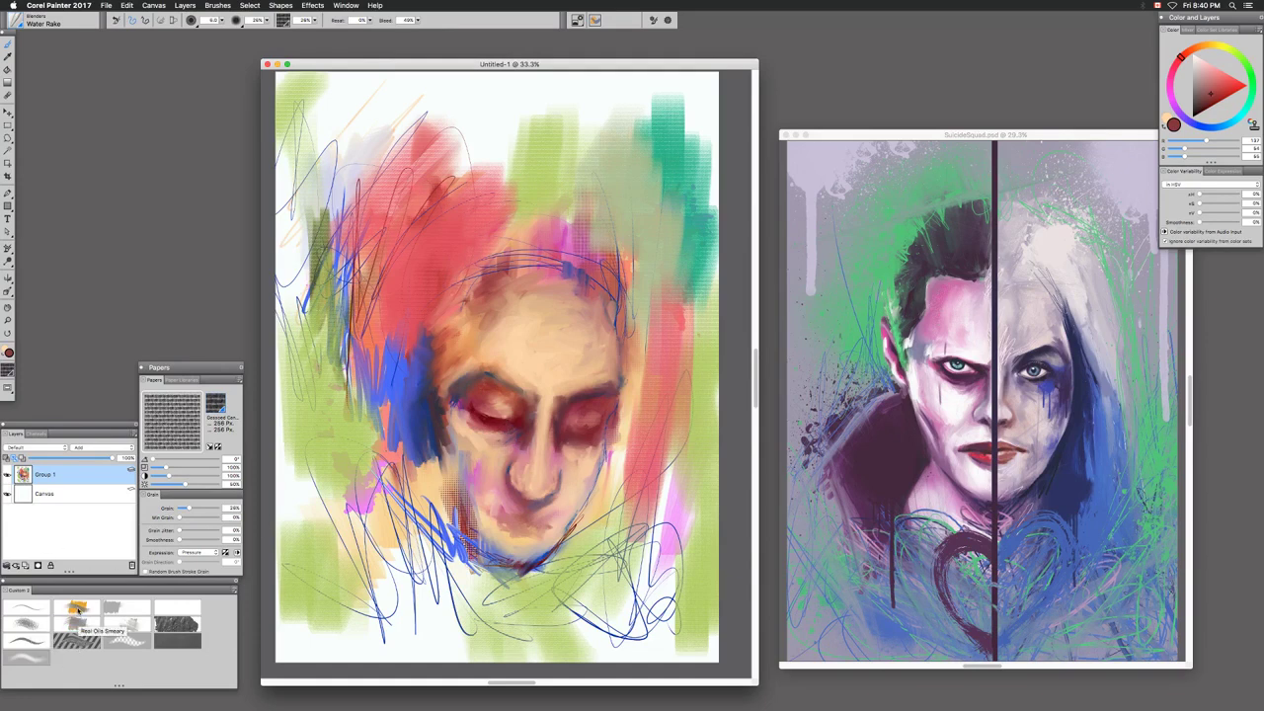
Soften the nose, mouth and chin into one another with blender strokes down the lower face
{"action": "key", "text": "F1"}
{"action": "key", "text": "F2"}
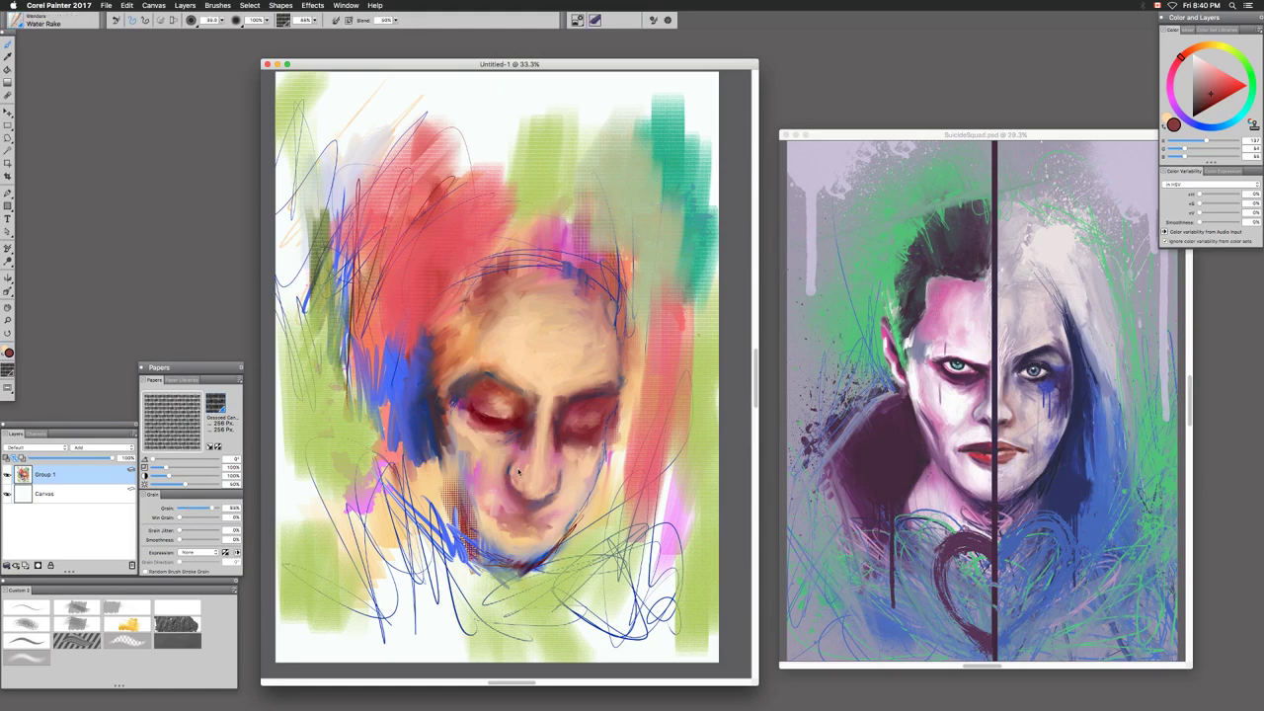
{"action": "mouse_move", "coordinate": [512, 470]}
{"action": "left_mouse_down"}
{"action": "mouse_move", "coordinate": [526, 486]}
{"action": "mouse_move", "coordinate": [550, 476]}
{"action": "mouse_move", "coordinate": [555, 452]}
{"action": "mouse_move", "coordinate": [553, 502]}
{"action": "mouse_move", "coordinate": [538, 518]}
{"action": "mouse_move", "coordinate": [514, 512]}
{"action": "mouse_move", "coordinate": [531, 539]}
{"action": "mouse_move", "coordinate": [504, 524]}
{"action": "mouse_move", "coordinate": [533, 543]}
{"action": "mouse_move", "coordinate": [483, 517]}
{"action": "mouse_move", "coordinate": [553, 539]}
{"action": "mouse_move", "coordinate": [520, 533]}
{"action": "mouse_move", "coordinate": [516, 561]}
{"action": "mouse_move", "coordinate": [471, 561]}
{"action": "mouse_move", "coordinate": [501, 573]}
{"action": "mouse_move", "coordinate": [502, 561]}
{"action": "left_mouse_up"}
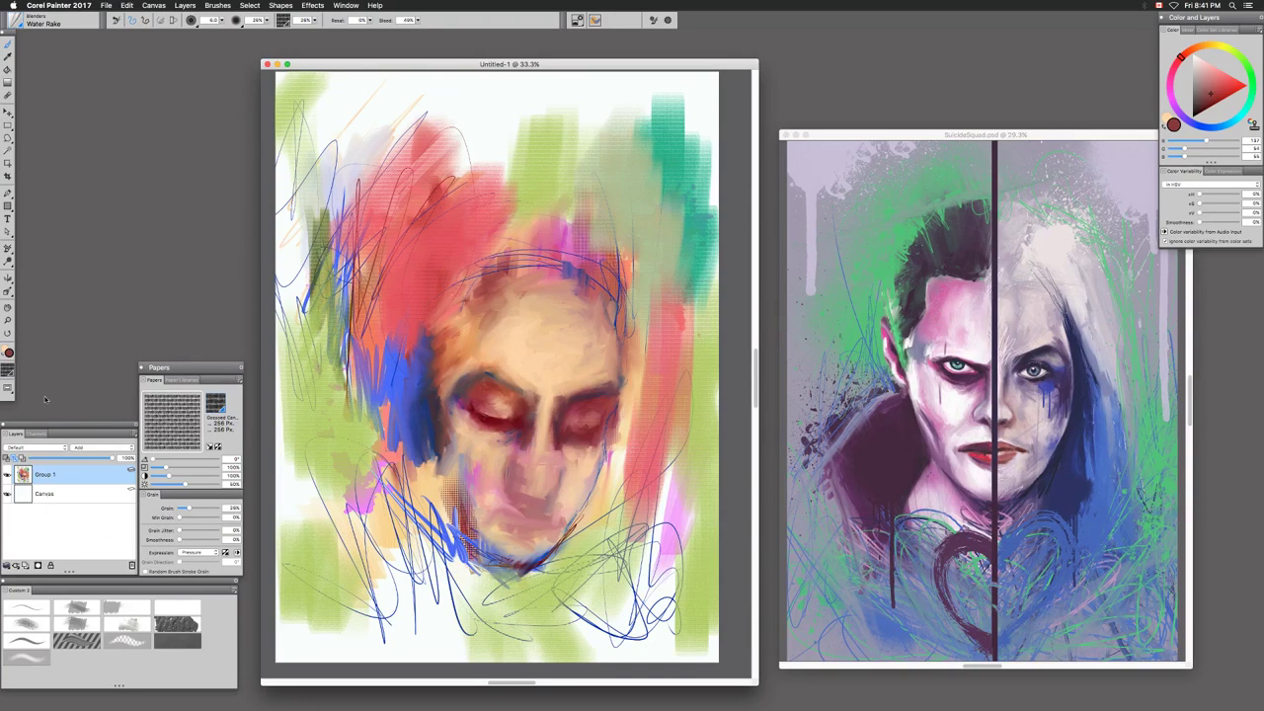
Choose the Flat Oils brush from the Painter 12/X3 Oils category, swap to the cream colour and paint highlights on the nose
{"action": "left_click", "coordinate": [20, 23]}
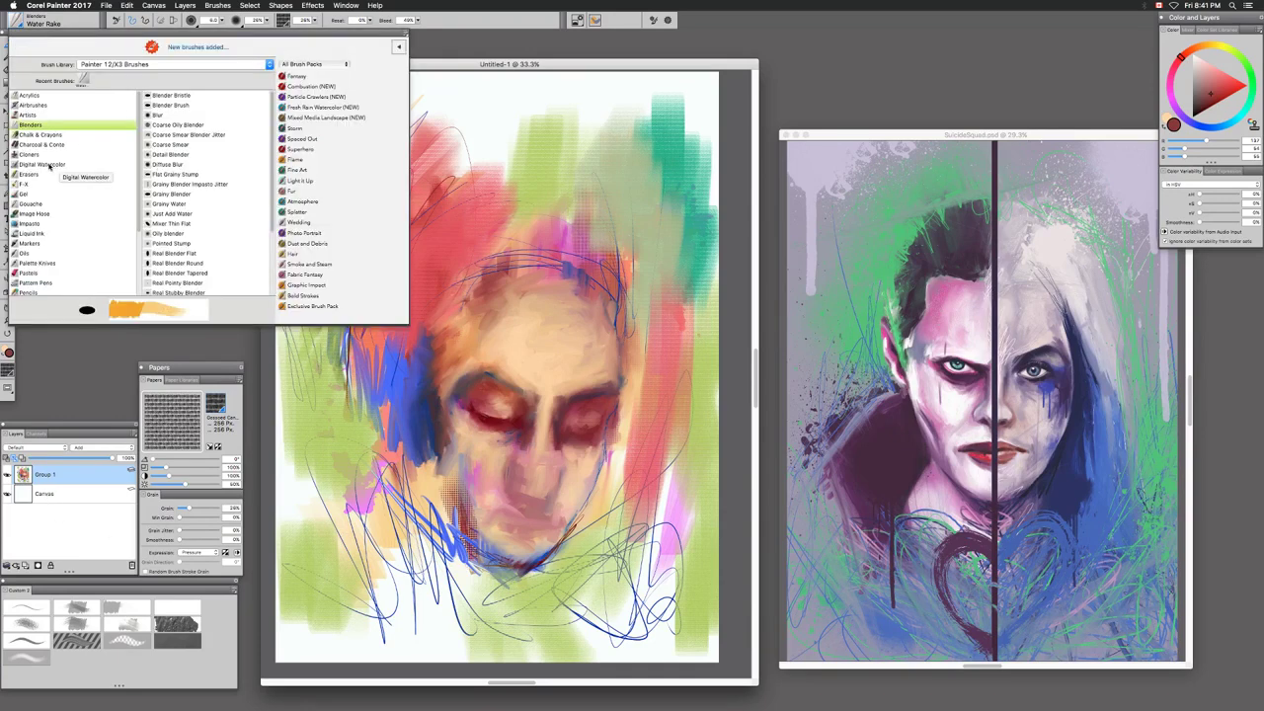
{"action": "left_click", "coordinate": [24, 253]}
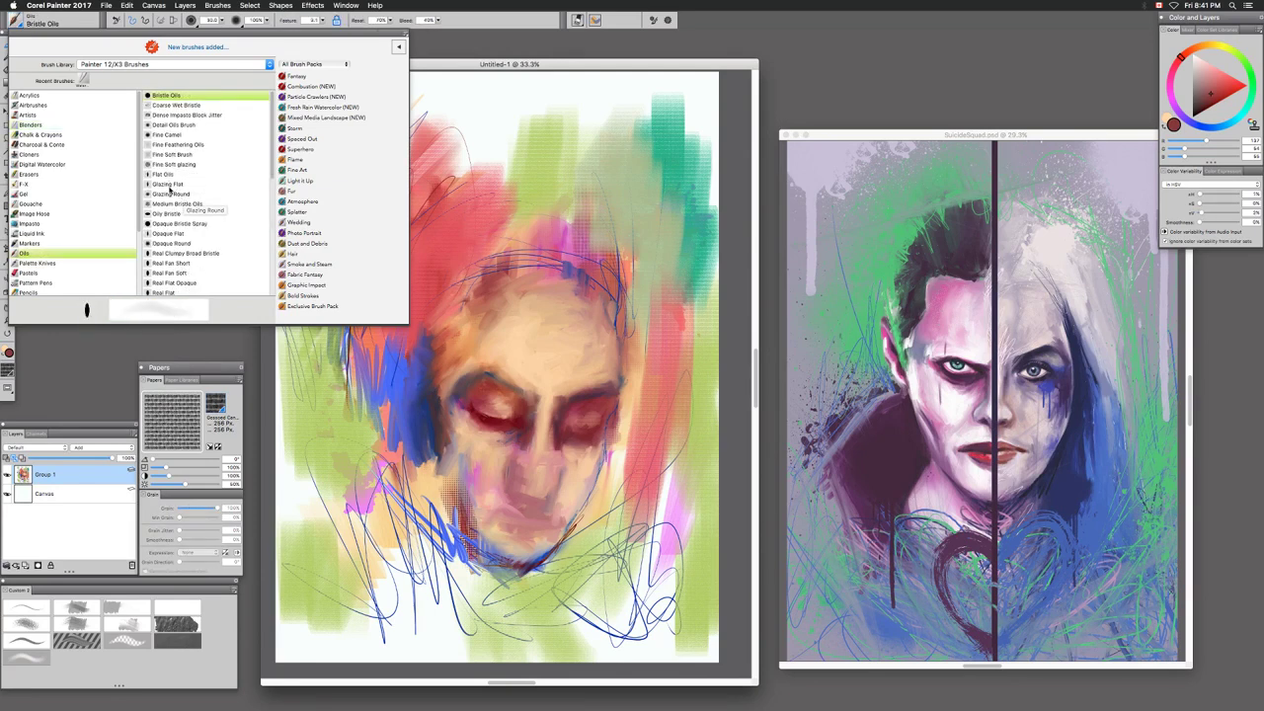
{"action": "left_click", "coordinate": [166, 175]}
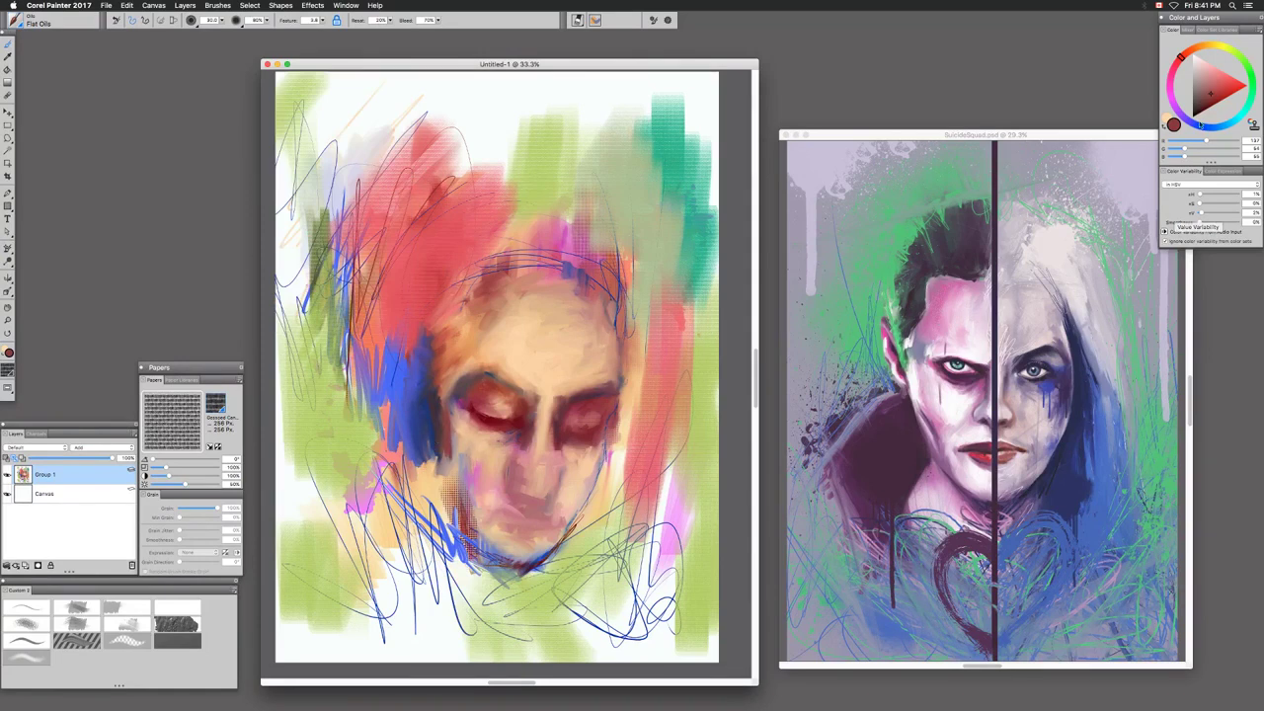
{"action": "left_click", "coordinate": [1165, 132]}
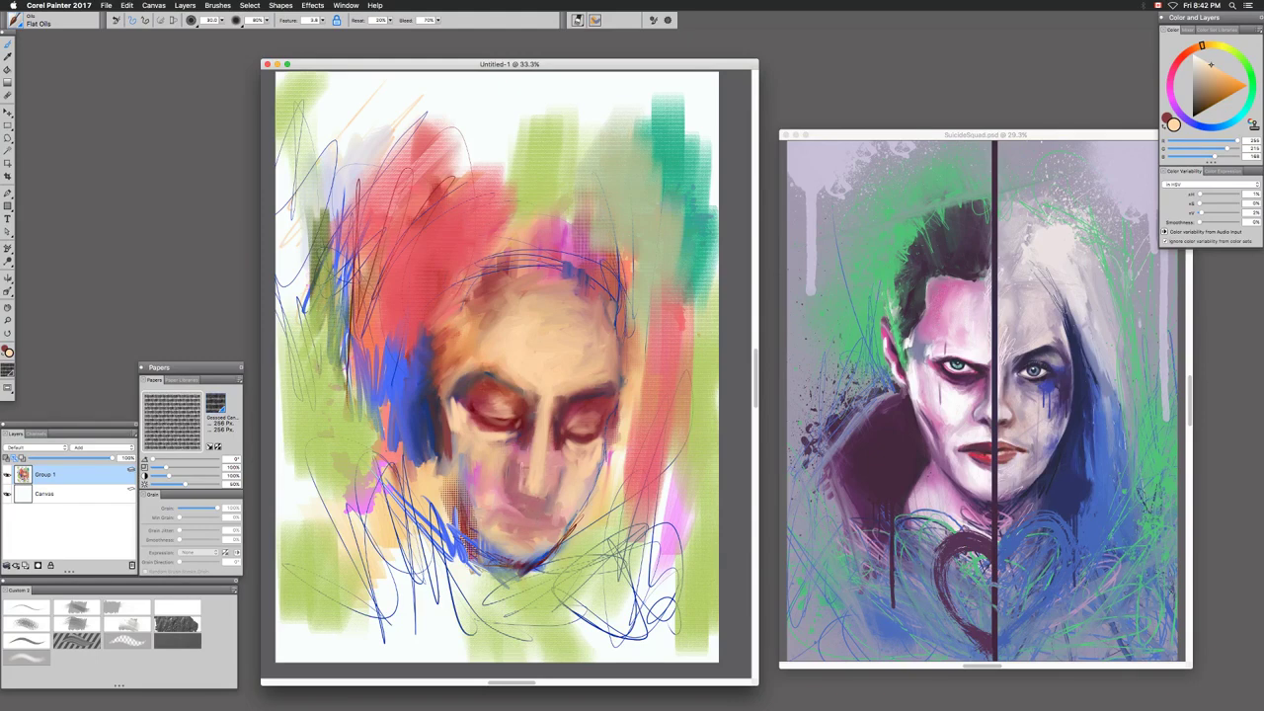
{"action": "mouse_move", "coordinate": [524, 491]}
{"action": "left_mouse_down"}
{"action": "mouse_move", "coordinate": [540, 496]}
{"action": "mouse_move", "coordinate": [547, 484]}
{"action": "mouse_move", "coordinate": [528, 501]}
{"action": "left_mouse_up"}
Choose the Grainy Wet Sponge brush from the Sponges category
{"action": "left_click", "coordinate": [13, 20]}
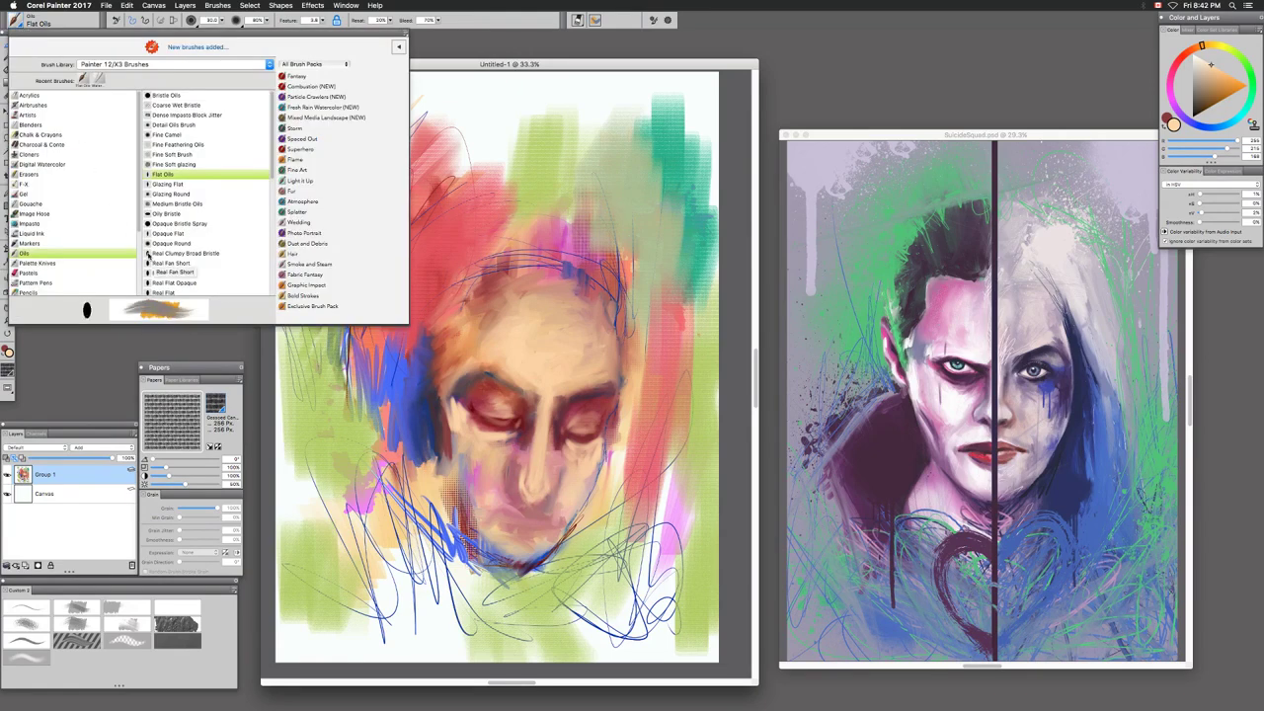
{"action": "scroll", "coordinate": [44, 237], "scroll_direction": "down", "scroll_amount": 3}
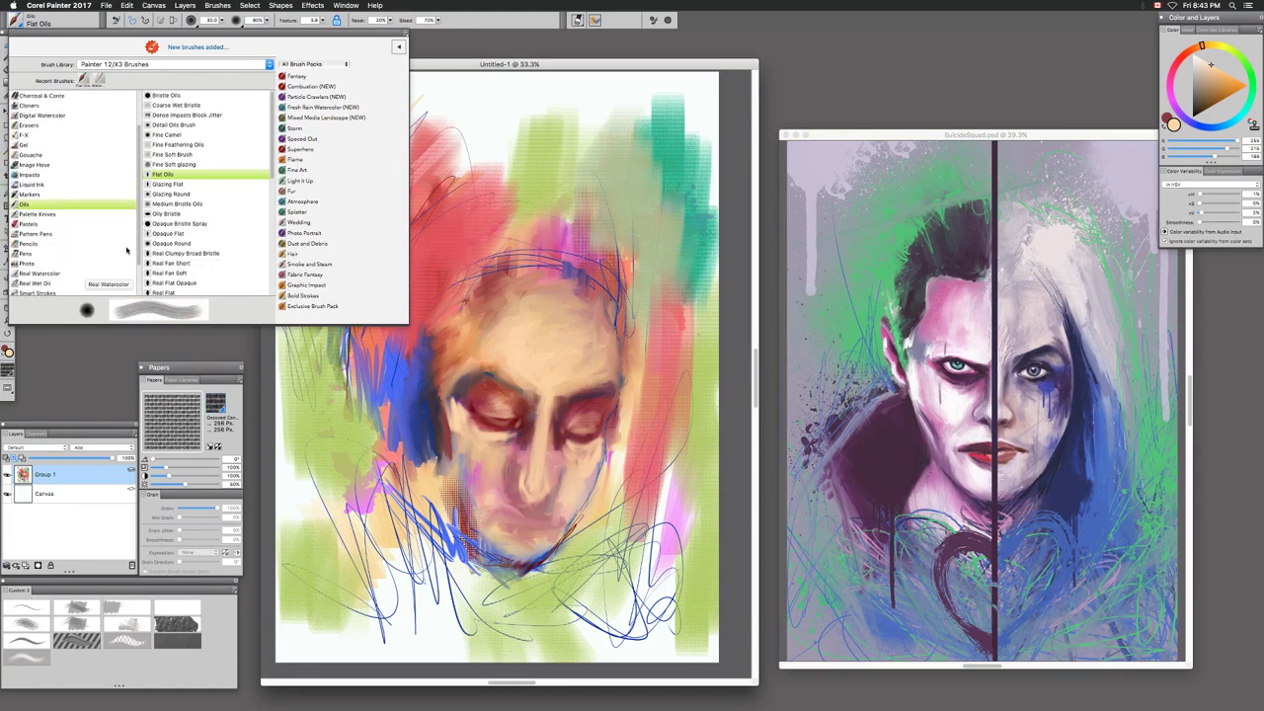
{"action": "scroll", "coordinate": [138, 245], "scroll_direction": "down", "scroll_amount": 1}
{"action": "scroll", "coordinate": [138, 257], "scroll_direction": "down", "scroll_amount": 3}
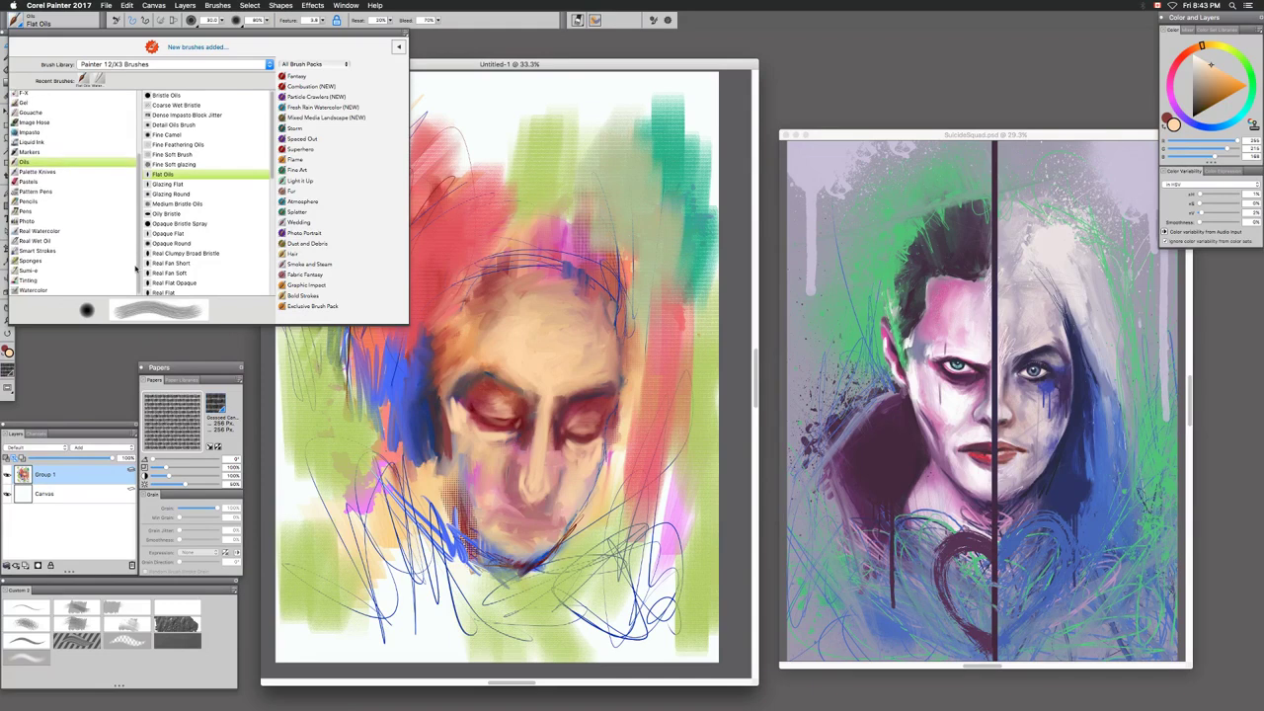
{"action": "left_click", "coordinate": [33, 261]}
{"action": "left_click", "coordinate": [176, 134]}
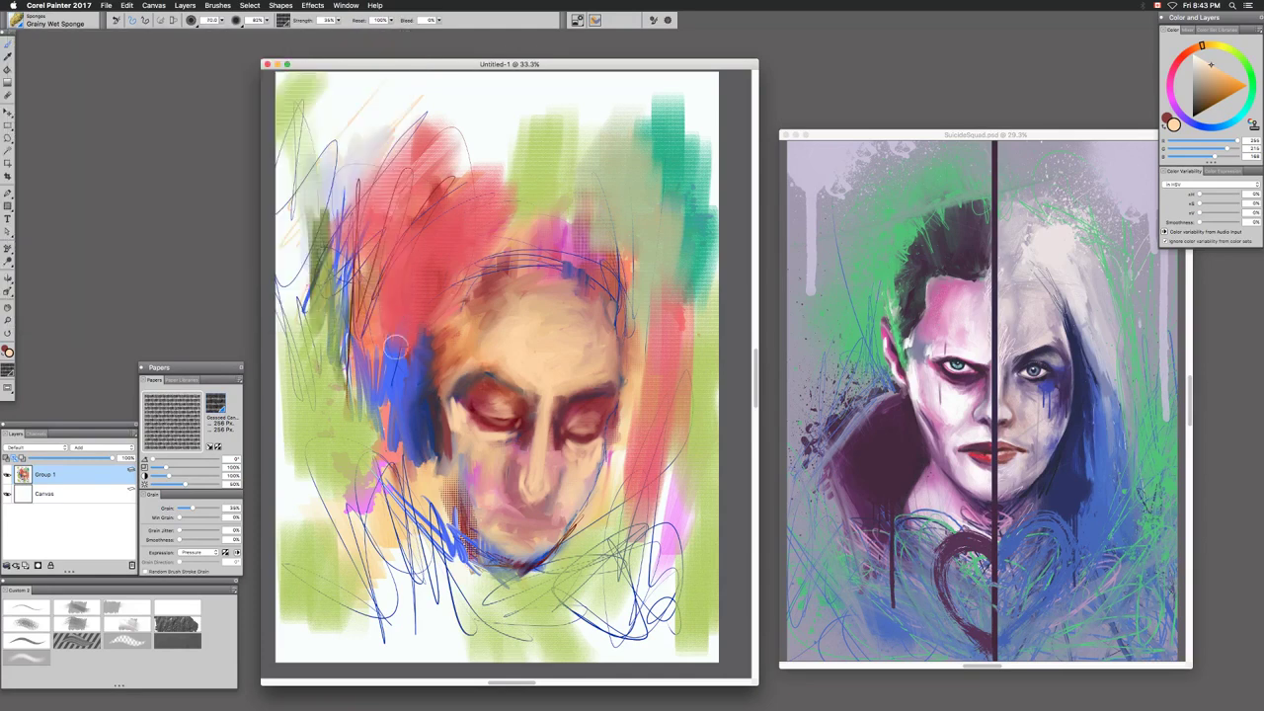
Set an off-white colour and sponge soft round dabs at size 70 over the red hair down to the blue strokes
{"action": "left_click_drag", "start_coordinate": [391, 324], "coordinate": [392, 383]}
{"action": "left_click", "coordinate": [1203, 61]}
{"action": "left_click", "coordinate": [1200, 57]}
{"action": "mouse_move", "coordinate": [371, 196]}
{"action": "left_mouse_down"}
{"action": "mouse_move", "coordinate": [369, 249]}
{"action": "mouse_move", "coordinate": [404, 148]}
{"action": "mouse_move", "coordinate": [434, 197]}
{"action": "mouse_move", "coordinate": [414, 277]}
{"action": "mouse_move", "coordinate": [457, 218]}
{"action": "mouse_move", "coordinate": [400, 235]}
{"action": "mouse_move", "coordinate": [422, 223]}
{"action": "left_mouse_up"}
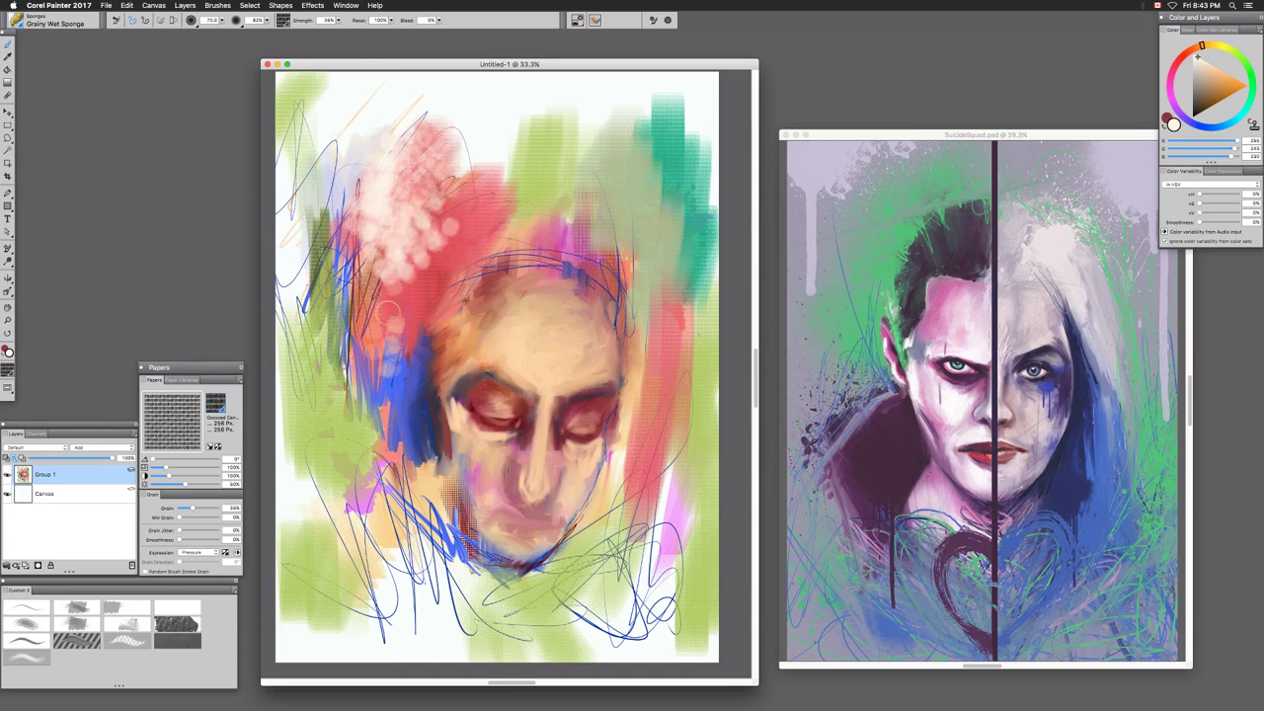
{"action": "mouse_move", "coordinate": [409, 259]}
{"action": "left_mouse_down"}
{"action": "mouse_move", "coordinate": [444, 281]}
{"action": "mouse_move", "coordinate": [444, 316]}
{"action": "mouse_move", "coordinate": [469, 331]}
{"action": "mouse_move", "coordinate": [449, 297]}
{"action": "mouse_move", "coordinate": [420, 296]}
{"action": "mouse_move", "coordinate": [430, 351]}
{"action": "mouse_move", "coordinate": [407, 418]}
{"action": "left_mouse_up"}
{"action": "left_click_drag", "start_coordinate": [426, 337], "coordinate": [408, 284]}
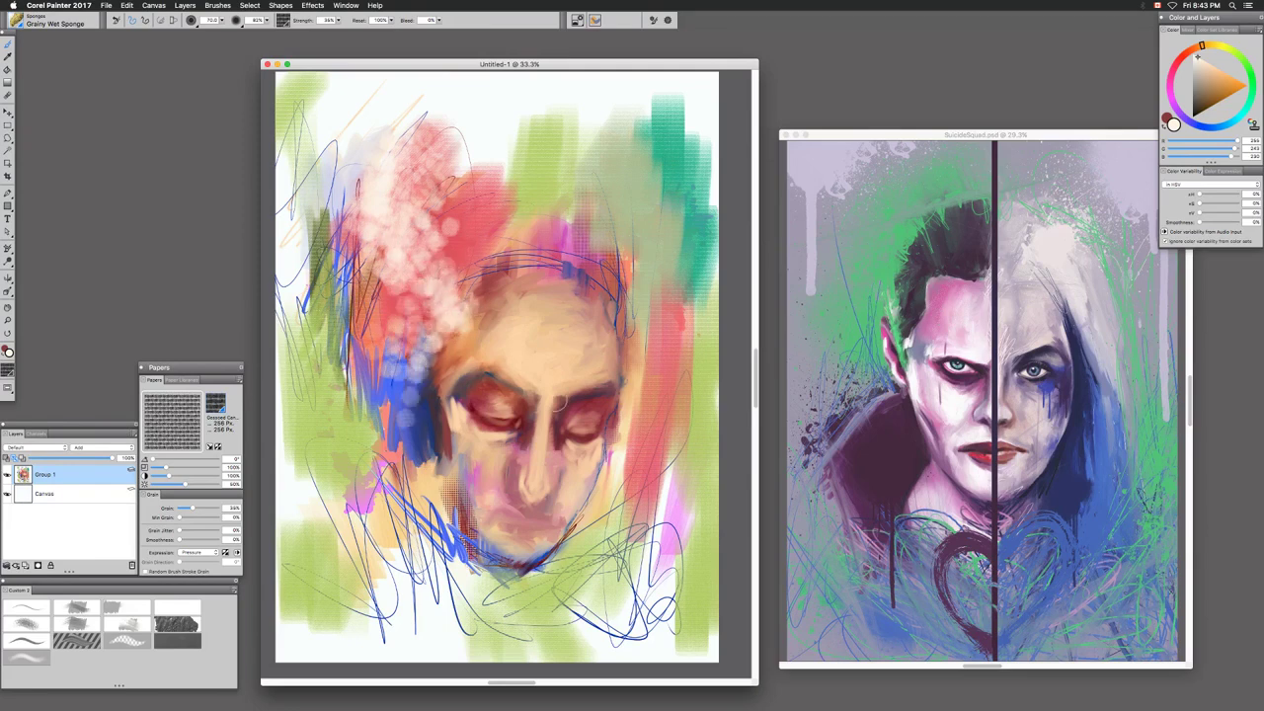
Set a bright lime green and sponge a few dabs beside the right temple
{"action": "left_click", "coordinate": [1239, 56]}
{"action": "left_click", "coordinate": [1234, 78]}
{"action": "mouse_move", "coordinate": [622, 331]}
{"action": "left_mouse_down"}
{"action": "mouse_move", "coordinate": [627, 300]}
{"action": "mouse_move", "coordinate": [638, 320]}
{"action": "left_mouse_up"}
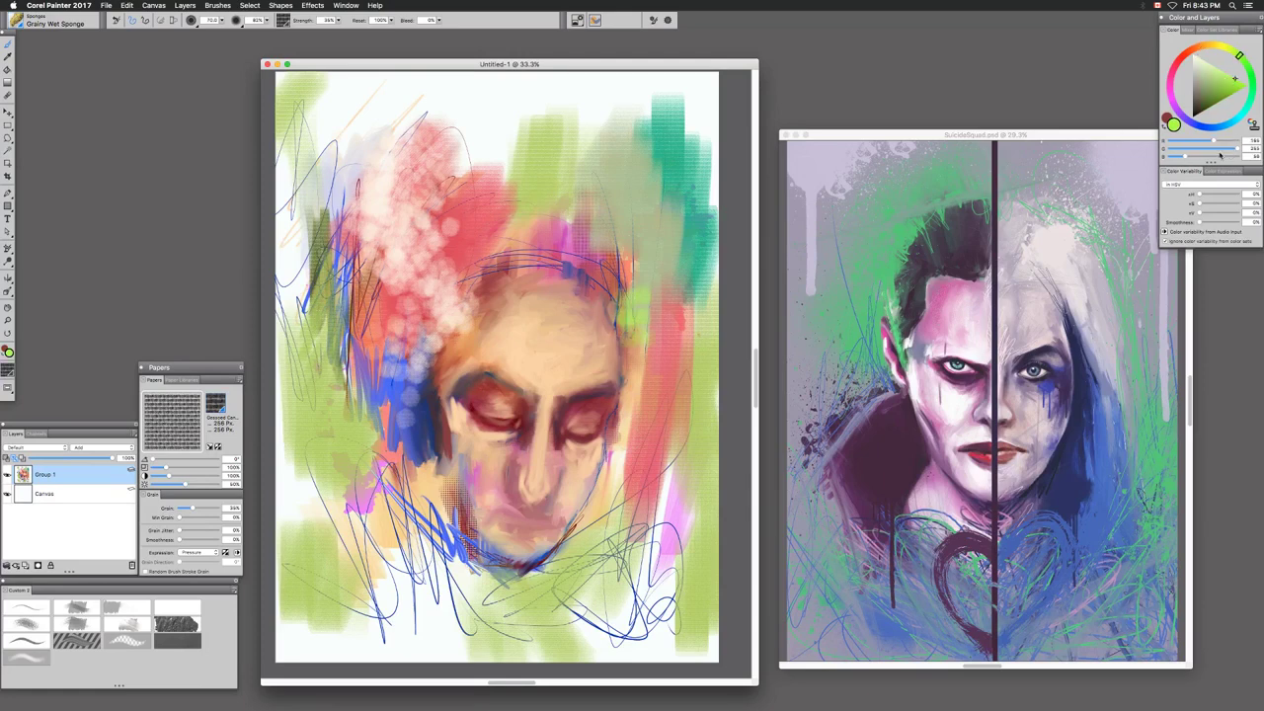
Change the colour to mint green and sponge dabs beside the right temple, along the left side of the face and under the chin
{"action": "left_click", "coordinate": [1245, 104]}
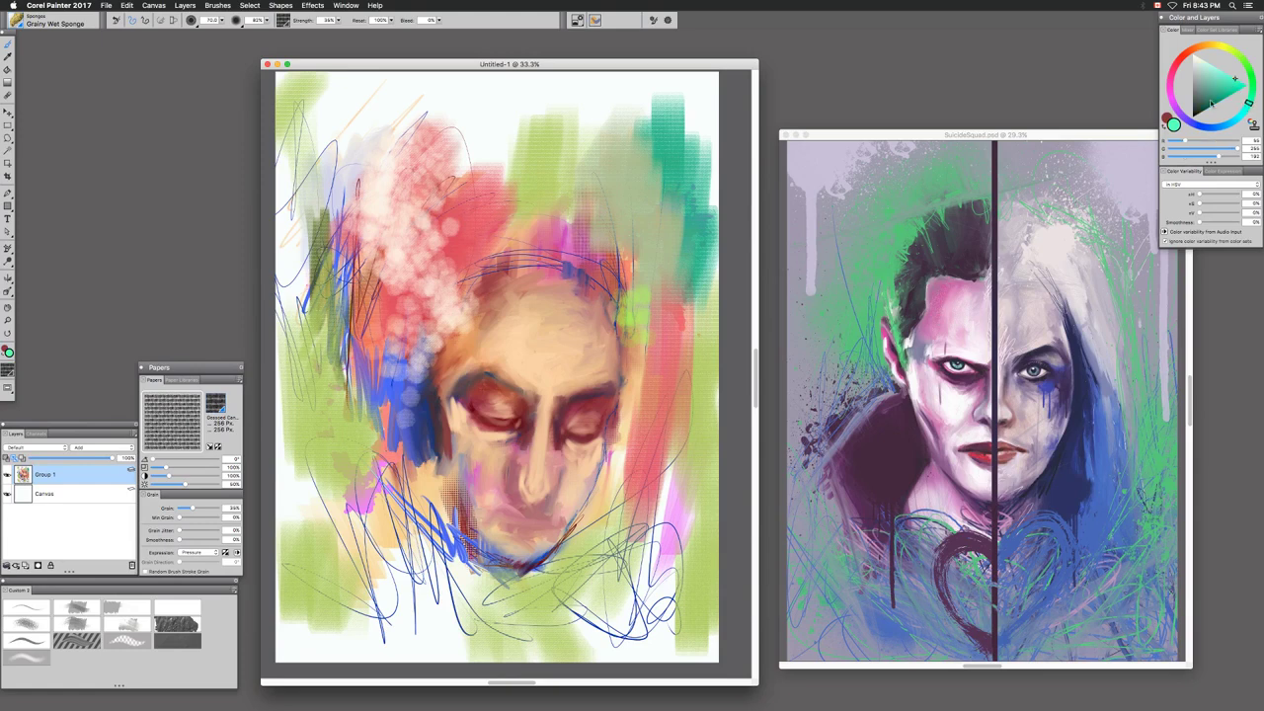
{"action": "mouse_move", "coordinate": [632, 314]}
{"action": "left_mouse_down"}
{"action": "mouse_move", "coordinate": [608, 270]}
{"action": "mouse_move", "coordinate": [608, 296]}
{"action": "left_mouse_up"}
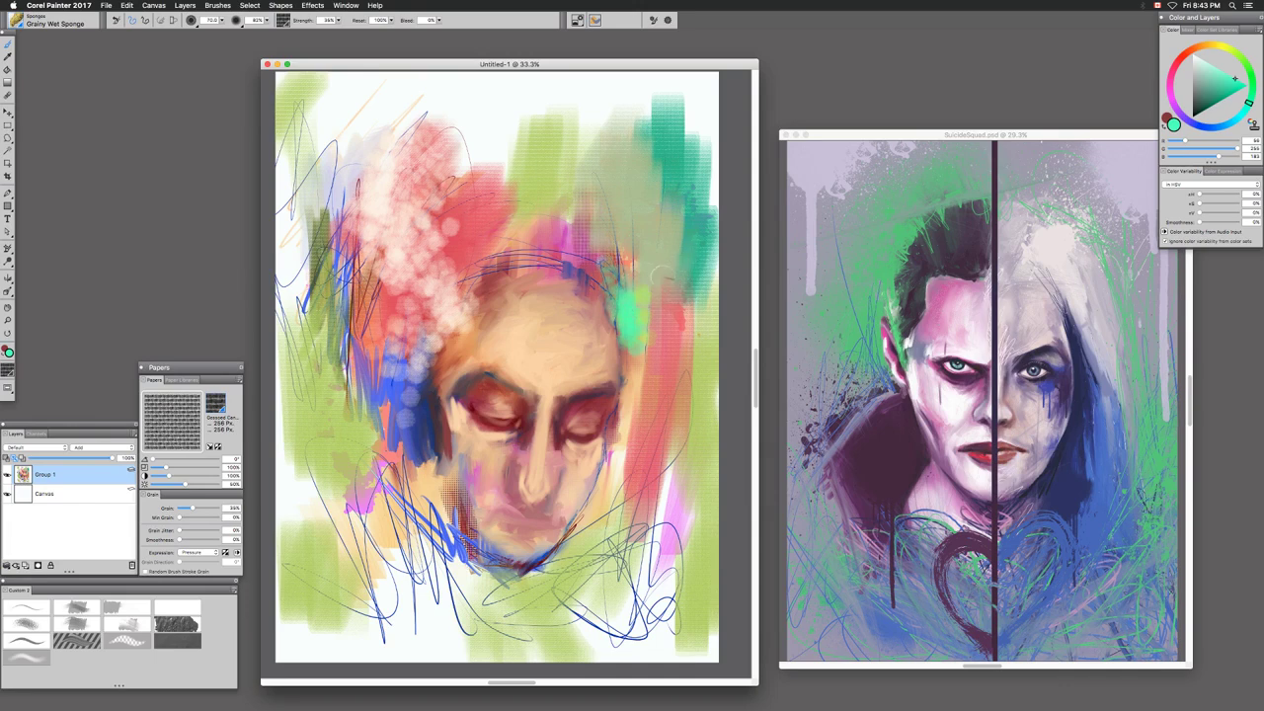
{"action": "mouse_move", "coordinate": [661, 296]}
{"action": "left_mouse_down"}
{"action": "mouse_move", "coordinate": [667, 317]}
{"action": "mouse_move", "coordinate": [628, 359]}
{"action": "mouse_move", "coordinate": [614, 288]}
{"action": "left_mouse_up"}
{"action": "mouse_move", "coordinate": [421, 364]}
{"action": "left_mouse_down"}
{"action": "mouse_move", "coordinate": [440, 518]}
{"action": "mouse_move", "coordinate": [462, 553]}
{"action": "mouse_move", "coordinate": [464, 528]}
{"action": "mouse_move", "coordinate": [430, 533]}
{"action": "mouse_move", "coordinate": [435, 548]}
{"action": "mouse_move", "coordinate": [439, 456]}
{"action": "mouse_move", "coordinate": [399, 514]}
{"action": "mouse_move", "coordinate": [392, 447]}
{"action": "left_mouse_up"}
{"action": "mouse_move", "coordinate": [384, 502]}
{"action": "left_mouse_down"}
{"action": "mouse_move", "coordinate": [410, 457]}
{"action": "mouse_move", "coordinate": [440, 568]}
{"action": "left_mouse_up"}
{"action": "mouse_move", "coordinate": [590, 532]}
{"action": "left_mouse_down"}
{"action": "mouse_move", "coordinate": [553, 573]}
{"action": "mouse_move", "coordinate": [516, 580]}
{"action": "left_mouse_up"}
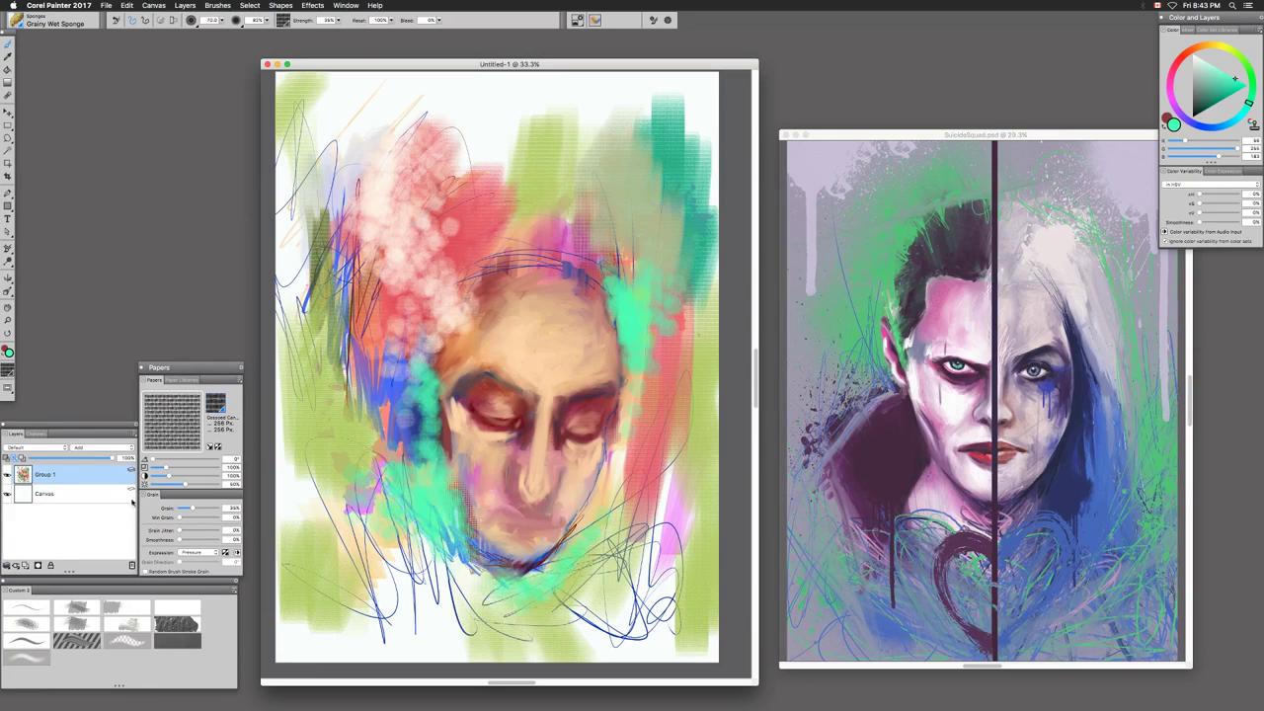
Smear the red and white hair and the green patch above the head into diagonal strokes with the Water Rake blender
{"action": "left_click", "coordinate": [129, 624]}
{"action": "mouse_move", "coordinate": [458, 124]}
{"action": "left_mouse_down"}
{"action": "mouse_move", "coordinate": [405, 214]}
{"action": "mouse_move", "coordinate": [423, 237]}
{"action": "left_mouse_up"}
{"action": "left_click_drag", "start_coordinate": [476, 148], "coordinate": [442, 219]}
{"action": "left_click_drag", "start_coordinate": [493, 119], "coordinate": [456, 223]}
{"action": "left_click_drag", "start_coordinate": [494, 158], "coordinate": [460, 239]}
{"action": "left_click_drag", "start_coordinate": [448, 129], "coordinate": [448, 231]}
{"action": "left_click_drag", "start_coordinate": [510, 171], "coordinate": [440, 237]}
{"action": "mouse_move", "coordinate": [481, 187]}
{"action": "left_mouse_down"}
{"action": "mouse_move", "coordinate": [468, 249]}
{"action": "mouse_move", "coordinate": [444, 273]}
{"action": "mouse_move", "coordinate": [503, 226]}
{"action": "left_mouse_up"}
{"action": "left_click_drag", "start_coordinate": [513, 160], "coordinate": [488, 216]}
{"action": "mouse_move", "coordinate": [551, 135]}
{"action": "left_mouse_down"}
{"action": "mouse_move", "coordinate": [596, 120]}
{"action": "mouse_move", "coordinate": [609, 91]}
{"action": "left_mouse_up"}
{"action": "mouse_move", "coordinate": [565, 117]}
{"action": "left_mouse_down"}
{"action": "mouse_move", "coordinate": [494, 160]}
{"action": "mouse_move", "coordinate": [509, 154]}
{"action": "left_mouse_up"}
{"action": "left_click_drag", "start_coordinate": [559, 141], "coordinate": [603, 105]}
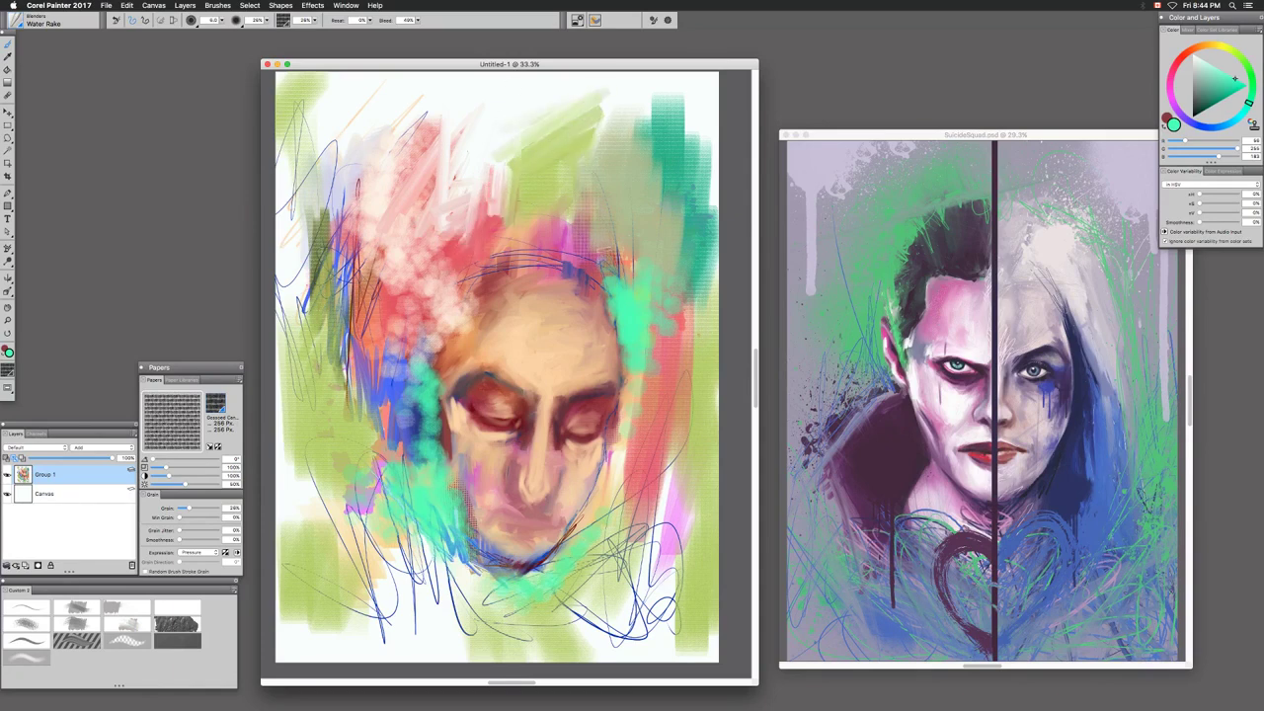
Drag the hair colours across the upper left hairline and blend the sponge dabs near the left temple with the Water Rake
{"action": "left_click_drag", "start_coordinate": [497, 187], "coordinate": [490, 247]}
{"action": "mouse_move", "coordinate": [500, 153]}
{"action": "left_mouse_down"}
{"action": "mouse_move", "coordinate": [466, 200]}
{"action": "mouse_move", "coordinate": [481, 206]}
{"action": "left_mouse_up"}
{"action": "left_click_drag", "start_coordinate": [507, 176], "coordinate": [486, 235]}
{"action": "left_click_drag", "start_coordinate": [567, 215], "coordinate": [461, 290]}
{"action": "left_click_drag", "start_coordinate": [539, 243], "coordinate": [474, 296]}
{"action": "mouse_move", "coordinate": [468, 225]}
{"action": "left_mouse_down"}
{"action": "mouse_move", "coordinate": [458, 316]}
{"action": "mouse_move", "coordinate": [470, 330]}
{"action": "left_mouse_up"}
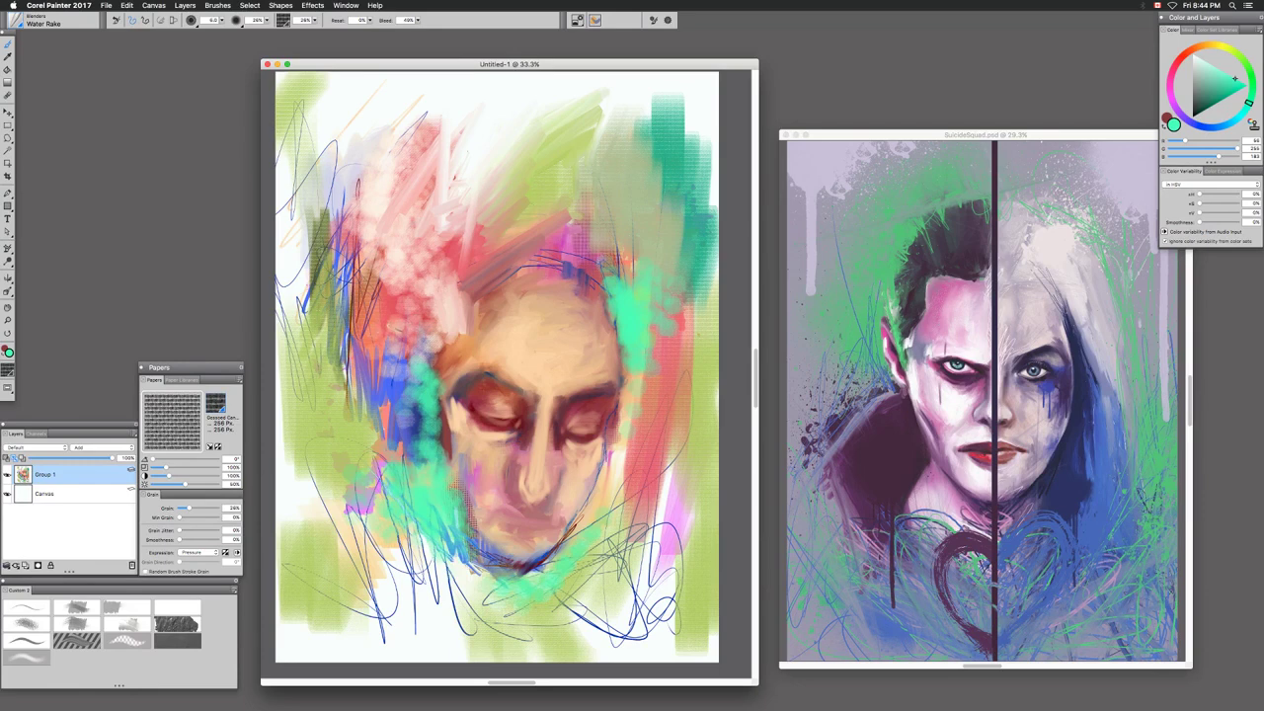
{"action": "mouse_move", "coordinate": [405, 347]}
{"action": "left_mouse_down"}
{"action": "mouse_move", "coordinate": [444, 348]}
{"action": "mouse_move", "coordinate": [417, 352]}
{"action": "left_mouse_up"}
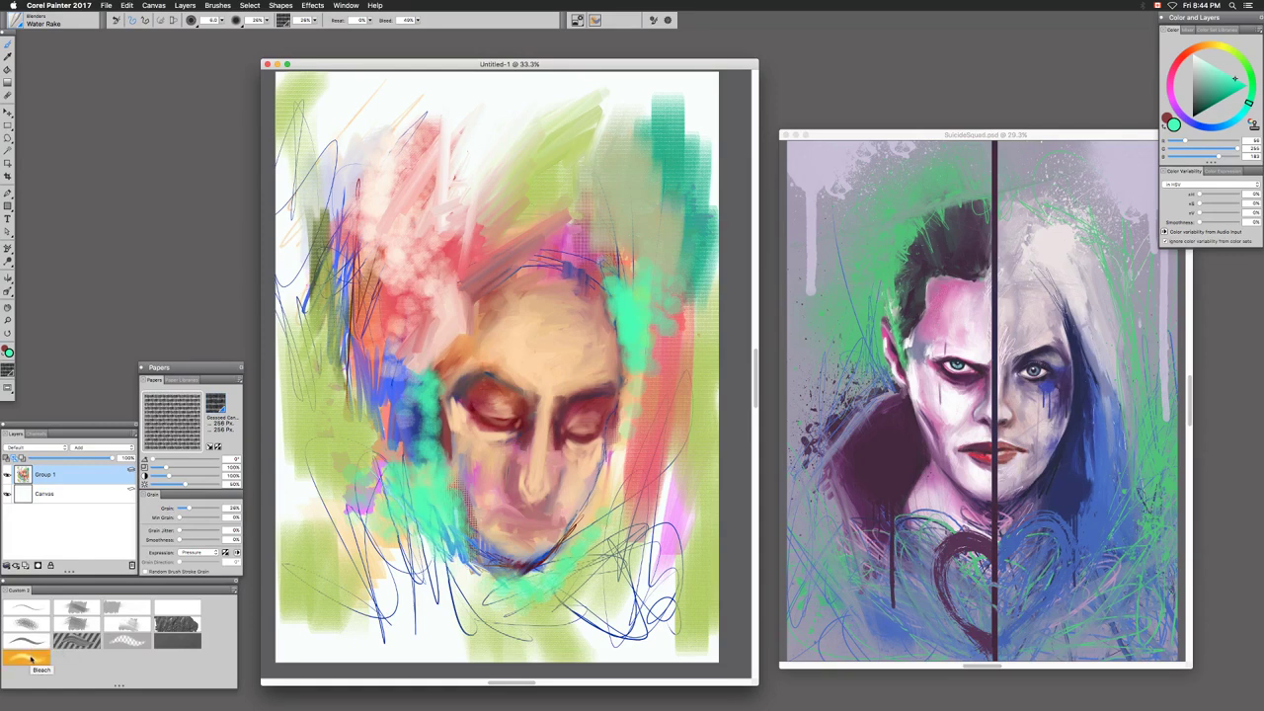
Choose the Blunt Hard Pastel brush and paint mint green strokes through the hair beside the left temple
{"action": "left_click", "coordinate": [77, 608]}
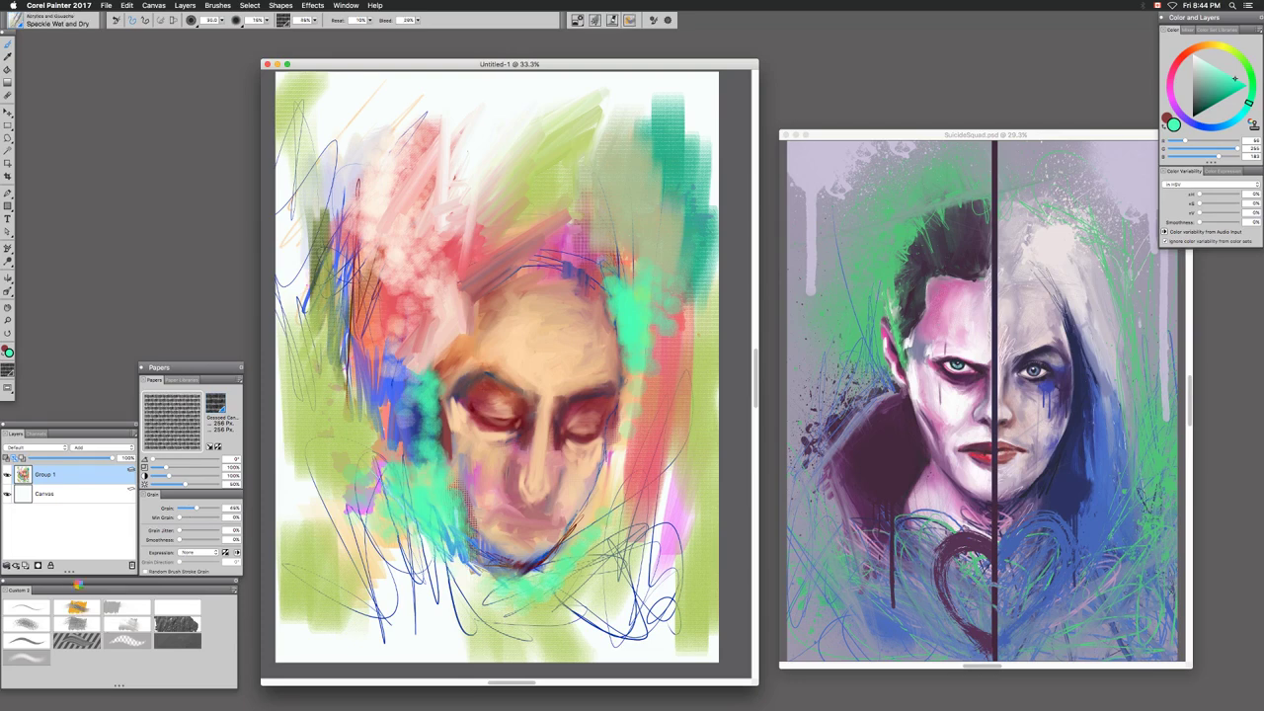
{"action": "left_click", "coordinate": [77, 608]}
{"action": "left_click", "coordinate": [18, 23]}
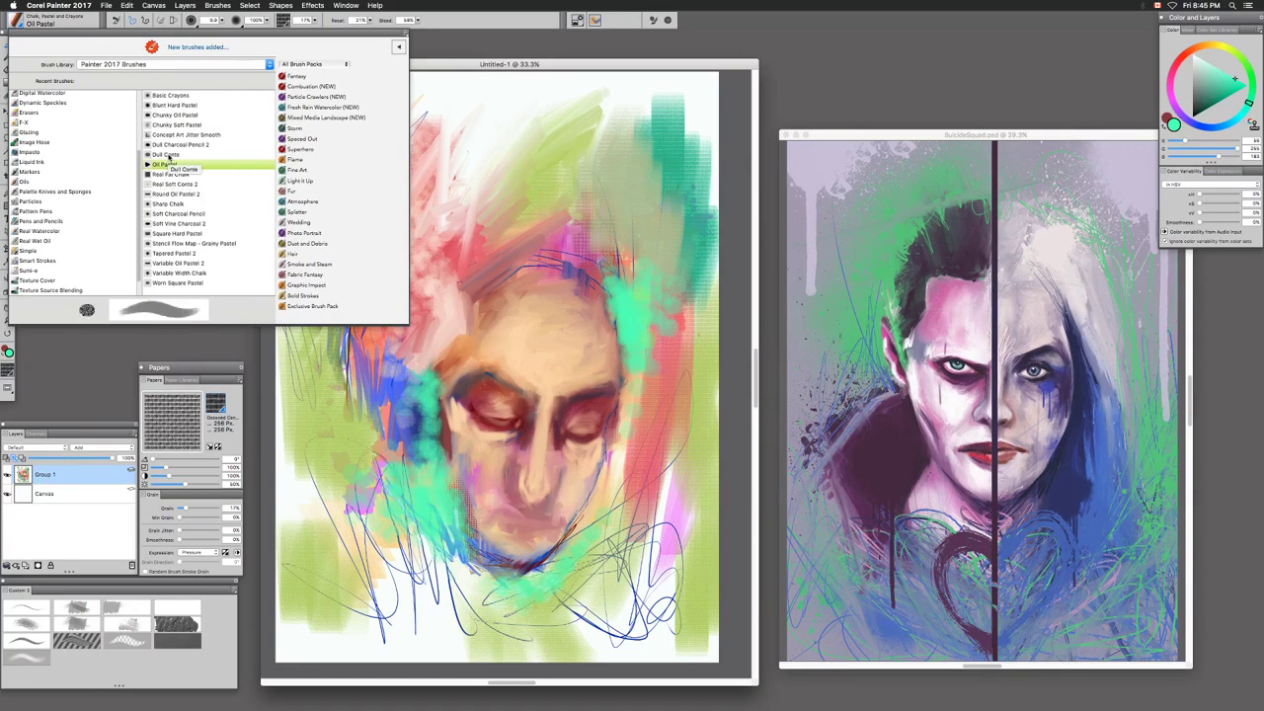
{"action": "left_click", "coordinate": [169, 105]}
{"action": "mouse_move", "coordinate": [398, 310]}
{"action": "left_mouse_down"}
{"action": "mouse_move", "coordinate": [405, 274]}
{"action": "mouse_move", "coordinate": [419, 300]}
{"action": "mouse_move", "coordinate": [425, 405]}
{"action": "left_mouse_up"}
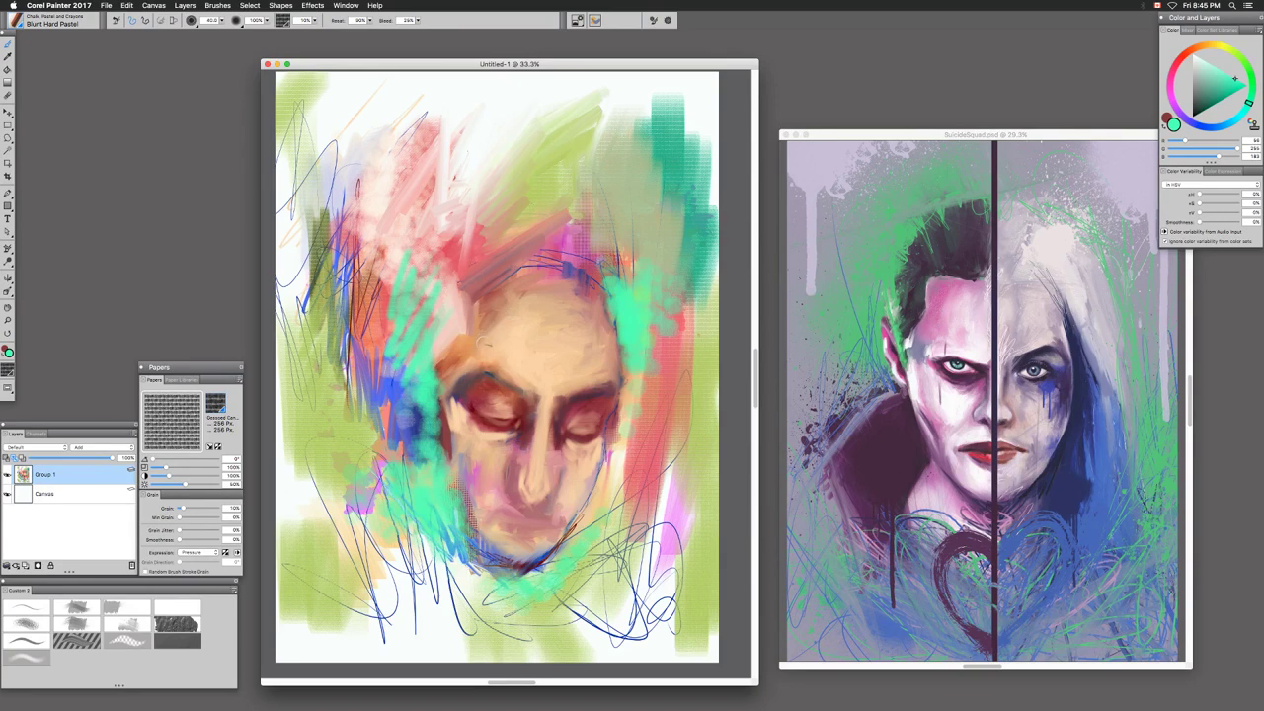
Sample a dark red from the hair and paint pastel strokes over the green and blue areas left of the face
{"action": "left_click", "coordinate": [351, 300], "text": "alt"}
{"action": "mouse_move", "coordinate": [330, 368]}
{"action": "left_mouse_down"}
{"action": "mouse_move", "coordinate": [333, 452]}
{"action": "mouse_move", "coordinate": [358, 452]}
{"action": "left_mouse_up"}
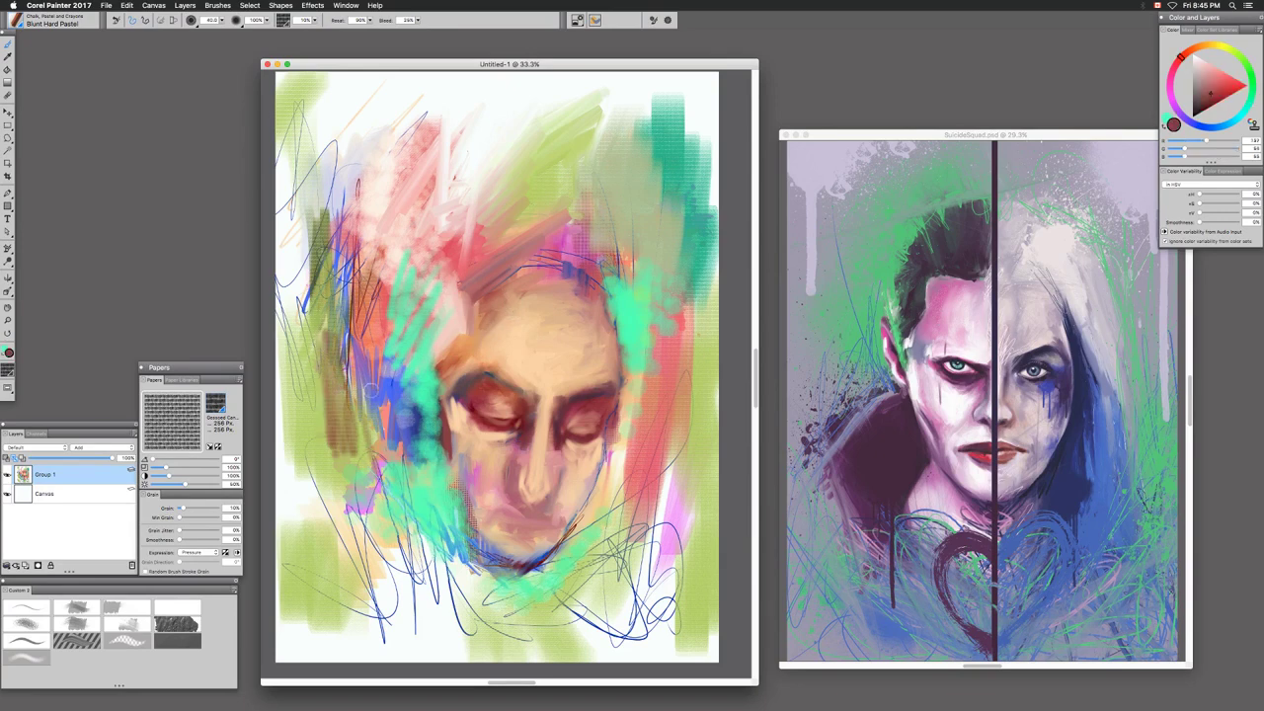
{"action": "left_click_drag", "start_coordinate": [371, 385], "coordinate": [393, 443]}
{"action": "mouse_move", "coordinate": [372, 383]}
{"action": "left_mouse_down"}
{"action": "mouse_move", "coordinate": [397, 460]}
{"action": "mouse_move", "coordinate": [424, 464]}
{"action": "left_mouse_up"}
{"action": "left_click_drag", "start_coordinate": [413, 399], "coordinate": [433, 480]}
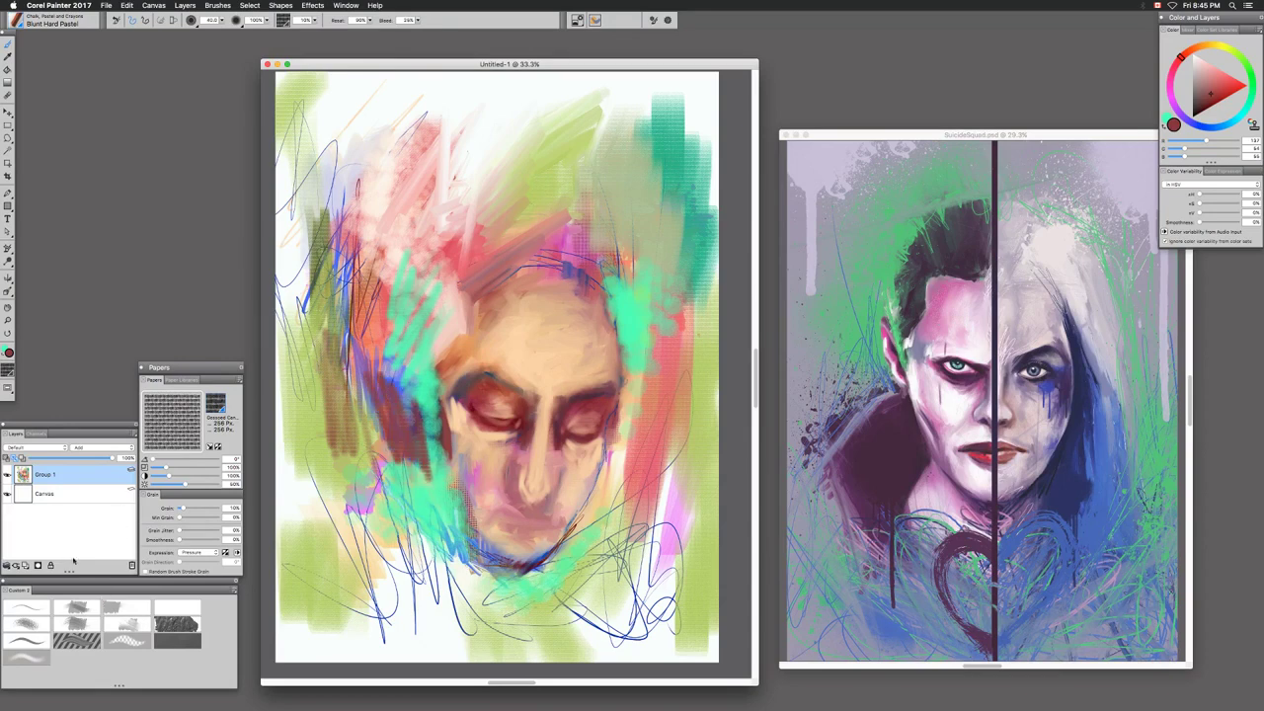
Blend the left side of the face, the hairline, the right temple and the red background beside it with the Water Rake
{"action": "left_click", "coordinate": [128, 624]}
{"action": "left_click_drag", "start_coordinate": [457, 338], "coordinate": [432, 425]}
{"action": "mouse_move", "coordinate": [436, 375]}
{"action": "left_mouse_down"}
{"action": "mouse_move", "coordinate": [440, 433]}
{"action": "mouse_move", "coordinate": [427, 430]}
{"action": "mouse_move", "coordinate": [447, 406]}
{"action": "mouse_move", "coordinate": [441, 427]}
{"action": "mouse_move", "coordinate": [443, 401]}
{"action": "mouse_move", "coordinate": [444, 464]}
{"action": "mouse_move", "coordinate": [434, 418]}
{"action": "left_mouse_up"}
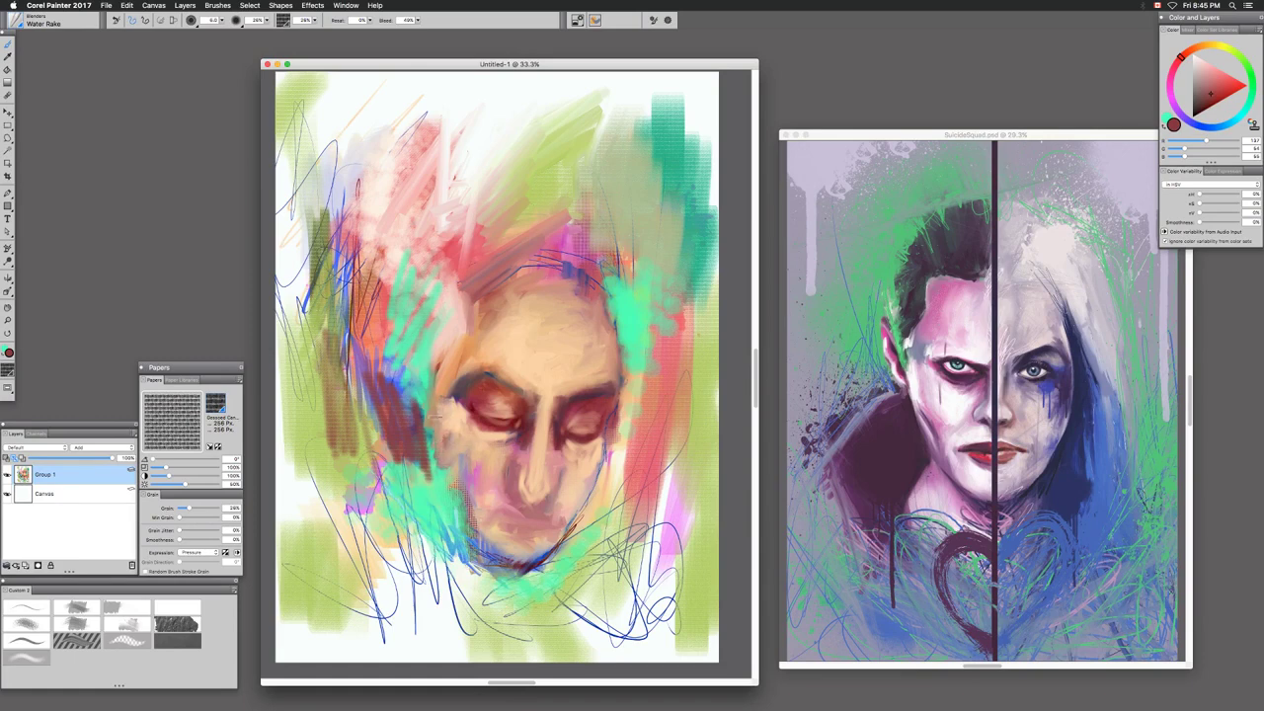
{"action": "left_click_drag", "start_coordinate": [466, 476], "coordinate": [455, 499]}
{"action": "mouse_move", "coordinate": [484, 280]}
{"action": "left_mouse_down"}
{"action": "mouse_move", "coordinate": [490, 294]}
{"action": "mouse_move", "coordinate": [519, 266]}
{"action": "mouse_move", "coordinate": [569, 265]}
{"action": "mouse_move", "coordinate": [545, 275]}
{"action": "left_mouse_up"}
{"action": "left_click_drag", "start_coordinate": [633, 239], "coordinate": [628, 336]}
{"action": "left_click_drag", "start_coordinate": [616, 277], "coordinate": [638, 360]}
{"action": "mouse_move", "coordinate": [674, 292]}
{"action": "left_mouse_down"}
{"action": "mouse_move", "coordinate": [665, 395]}
{"action": "mouse_move", "coordinate": [636, 427]}
{"action": "mouse_move", "coordinate": [677, 514]}
{"action": "left_mouse_up"}
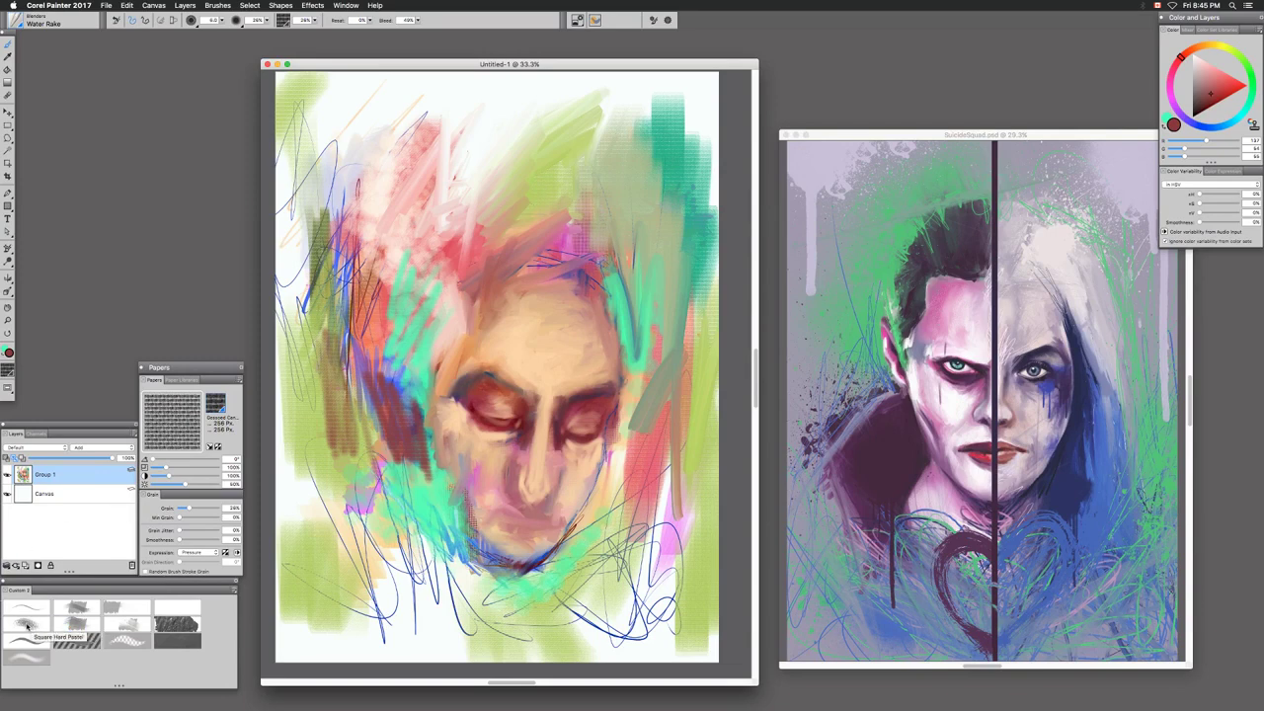
Choose the Square Hard Pastel, set the colour to pale pinkish lilac and paint over the upper left background and hair
{"action": "key", "text": "F1"}
{"action": "key", "text": "F2"}
{"action": "key", "text": "F3"}
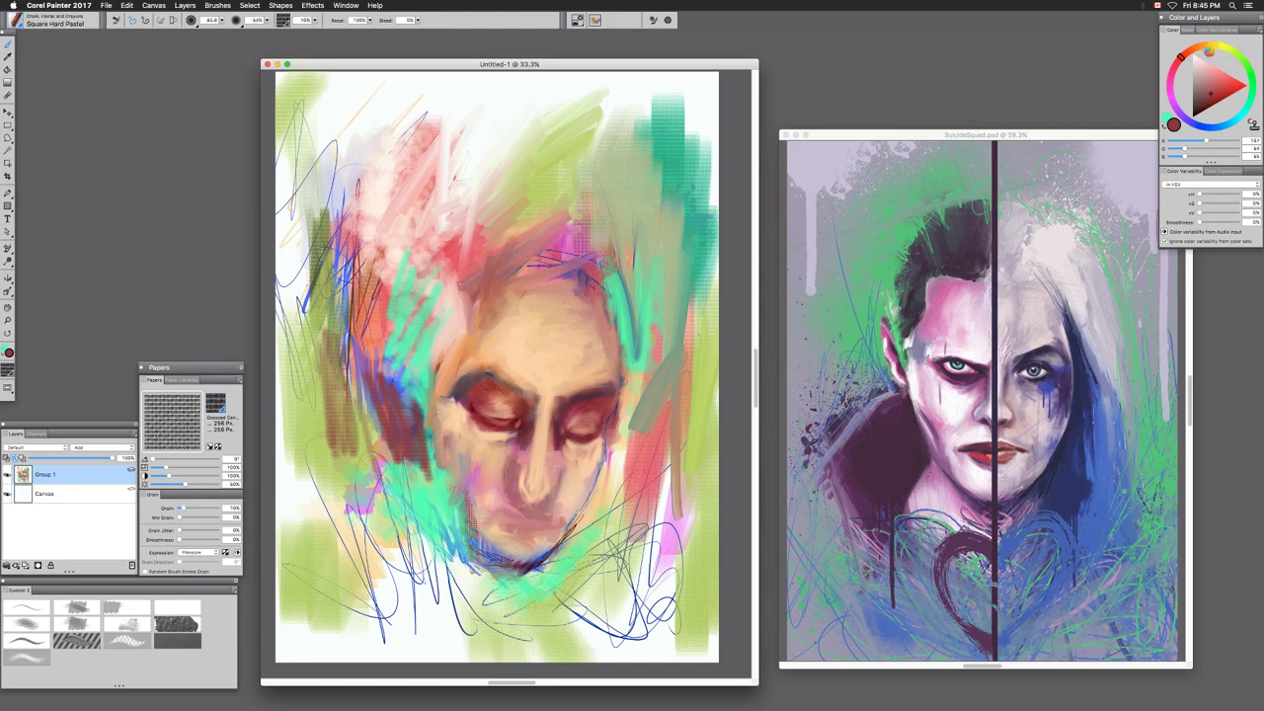
{"action": "left_click", "coordinate": [1203, 47]}
{"action": "left_click_drag", "start_coordinate": [1191, 52], "coordinate": [1171, 96]}
{"action": "left_click", "coordinate": [1214, 105]}
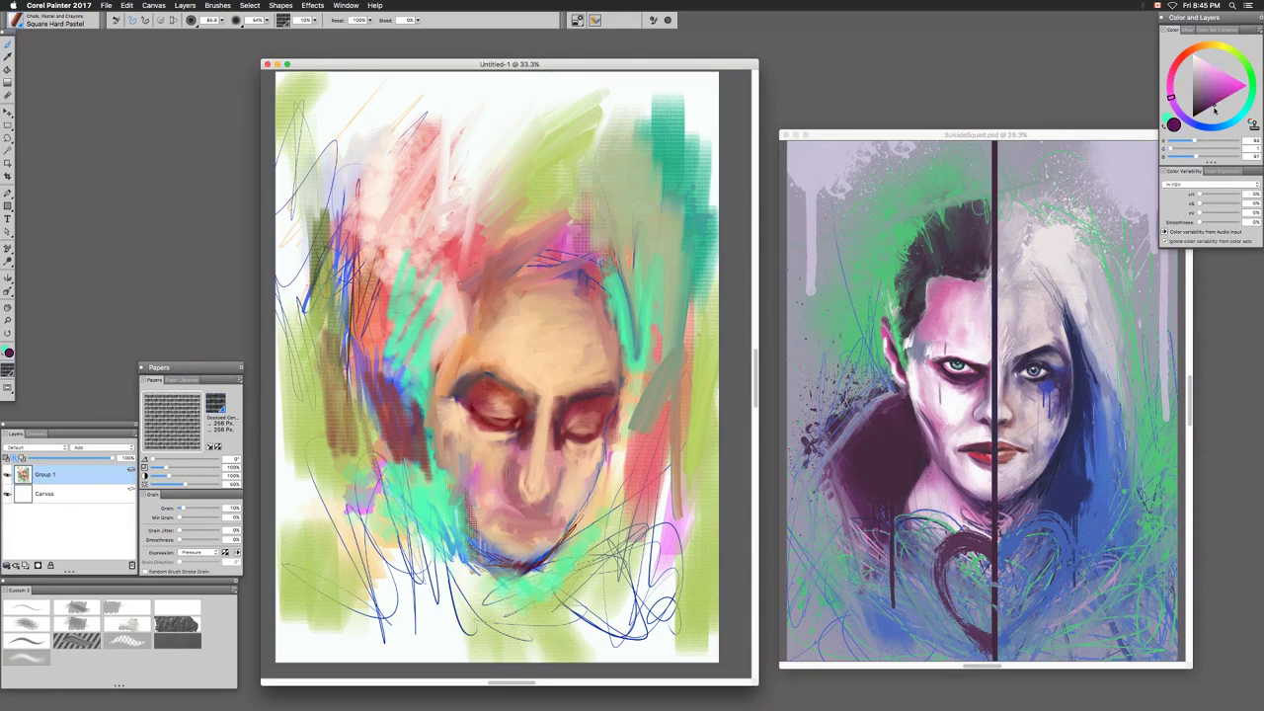
{"action": "left_click_drag", "start_coordinate": [1212, 110], "coordinate": [1200, 61]}
{"action": "mouse_move", "coordinate": [365, 126]}
{"action": "left_mouse_down"}
{"action": "mouse_move", "coordinate": [357, 197]}
{"action": "mouse_move", "coordinate": [385, 199]}
{"action": "left_mouse_up"}
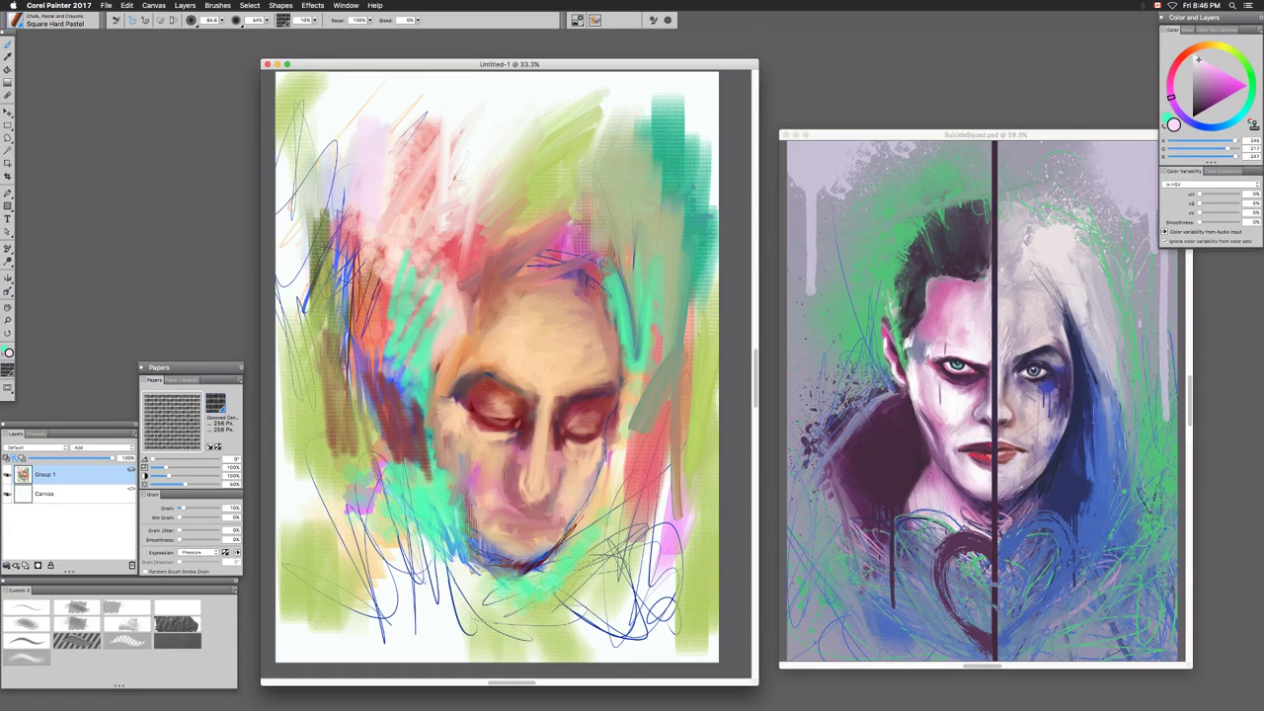
{"action": "left_click_drag", "start_coordinate": [339, 182], "coordinate": [373, 186]}
{"action": "mouse_move", "coordinate": [316, 123]}
{"action": "left_mouse_down"}
{"action": "mouse_move", "coordinate": [300, 115]}
{"action": "mouse_move", "coordinate": [365, 132]}
{"action": "mouse_move", "coordinate": [361, 281]}
{"action": "left_mouse_up"}
{"action": "left_click_drag", "start_coordinate": [435, 163], "coordinate": [411, 176]}
Veil the background above, beside and below the head with broad pale lilac strokes using a larger Square Hard Pastel
{"action": "mouse_move", "coordinate": [450, 103]}
{"action": "left_mouse_down"}
{"action": "mouse_move", "coordinate": [285, 77]}
{"action": "mouse_move", "coordinate": [280, 124]}
{"action": "mouse_move", "coordinate": [495, 107]}
{"action": "mouse_move", "coordinate": [430, 116]}
{"action": "mouse_move", "coordinate": [445, 133]}
{"action": "mouse_move", "coordinate": [502, 132]}
{"action": "mouse_move", "coordinate": [504, 89]}
{"action": "mouse_move", "coordinate": [640, 93]}
{"action": "mouse_move", "coordinate": [706, 262]}
{"action": "mouse_move", "coordinate": [678, 345]}
{"action": "left_mouse_up"}
{"action": "mouse_move", "coordinate": [451, 217]}
{"action": "left_mouse_down"}
{"action": "mouse_move", "coordinate": [375, 375]}
{"action": "mouse_move", "coordinate": [291, 499]}
{"action": "mouse_move", "coordinate": [325, 592]}
{"action": "left_mouse_up"}
{"action": "mouse_move", "coordinate": [355, 494]}
{"action": "left_mouse_down"}
{"action": "mouse_move", "coordinate": [400, 603]}
{"action": "mouse_move", "coordinate": [395, 444]}
{"action": "mouse_move", "coordinate": [427, 577]}
{"action": "mouse_move", "coordinate": [426, 405]}
{"action": "left_mouse_up"}
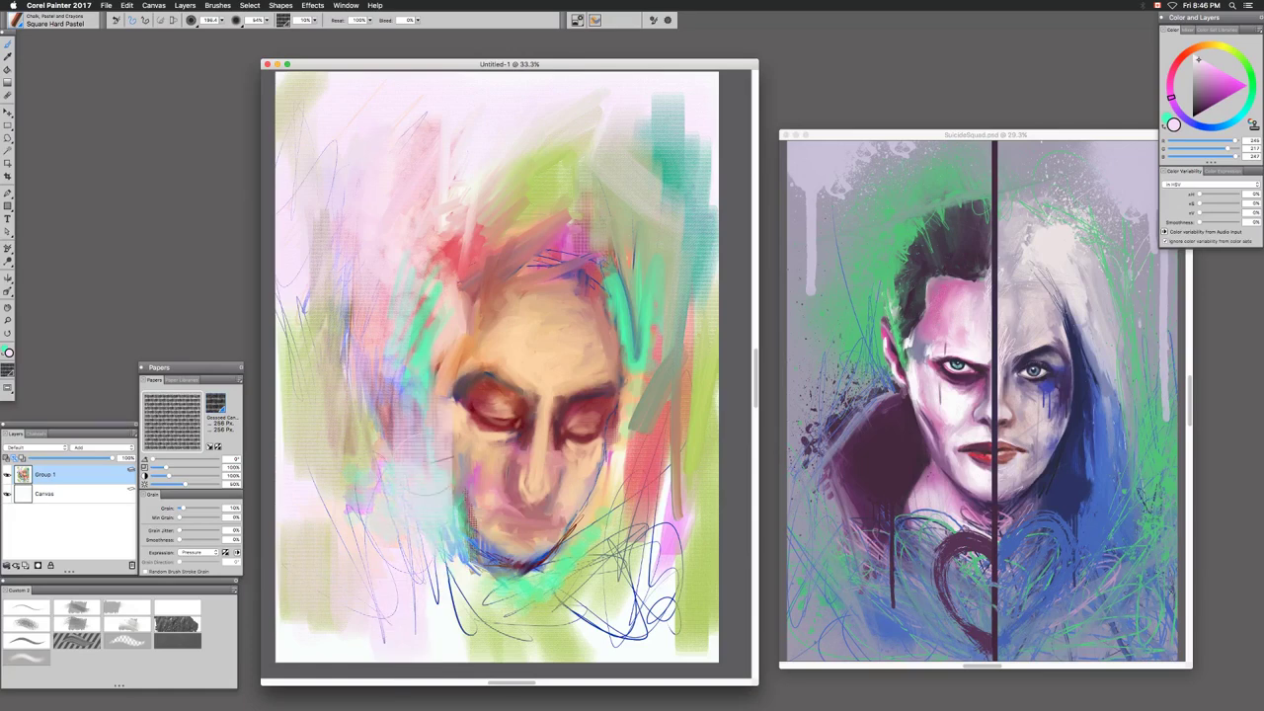
{"action": "left_click_drag", "start_coordinate": [415, 334], "coordinate": [403, 417]}
{"action": "left_click_drag", "start_coordinate": [481, 560], "coordinate": [573, 646]}
{"action": "mouse_move", "coordinate": [446, 606]}
{"action": "left_mouse_down"}
{"action": "mouse_move", "coordinate": [580, 641]}
{"action": "mouse_move", "coordinate": [657, 578]}
{"action": "mouse_move", "coordinate": [632, 656]}
{"action": "mouse_move", "coordinate": [646, 483]}
{"action": "mouse_move", "coordinate": [699, 240]}
{"action": "mouse_move", "coordinate": [685, 538]}
{"action": "left_mouse_up"}
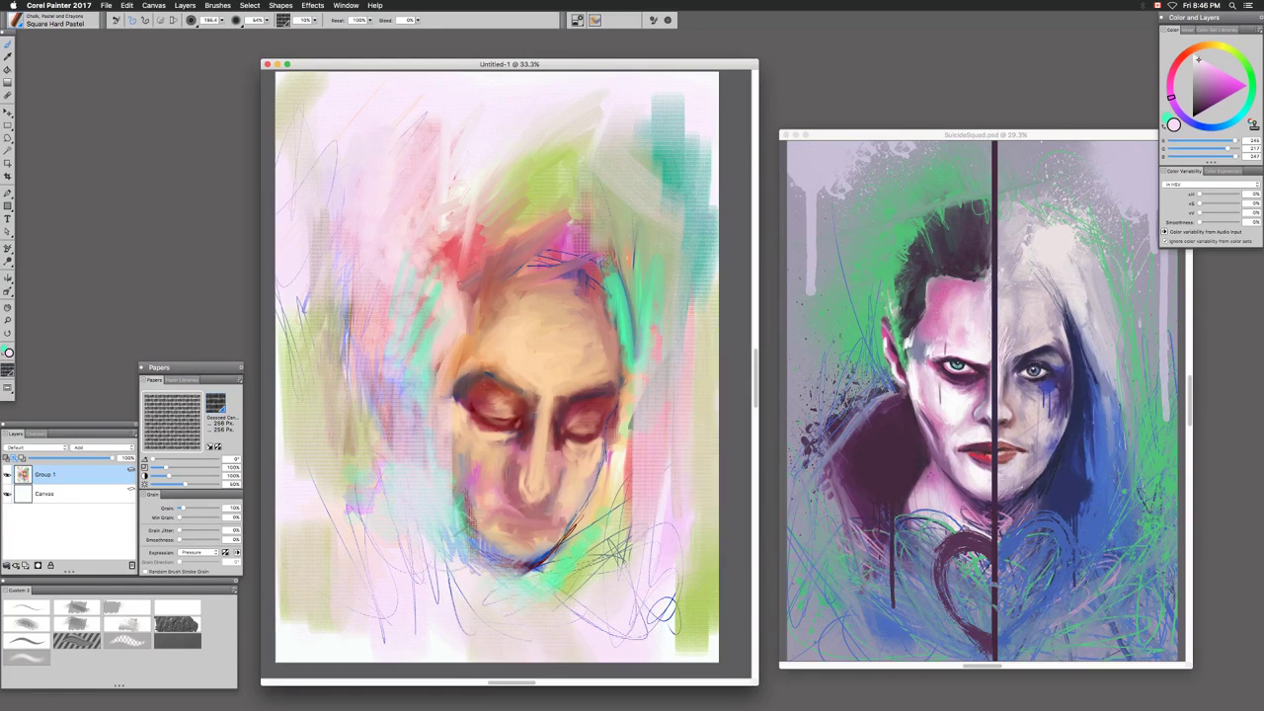
{"action": "mouse_move", "coordinate": [334, 330]}
{"action": "left_mouse_down"}
{"action": "mouse_move", "coordinate": [294, 444]}
{"action": "mouse_move", "coordinate": [335, 347]}
{"action": "mouse_move", "coordinate": [367, 425]}
{"action": "left_mouse_up"}
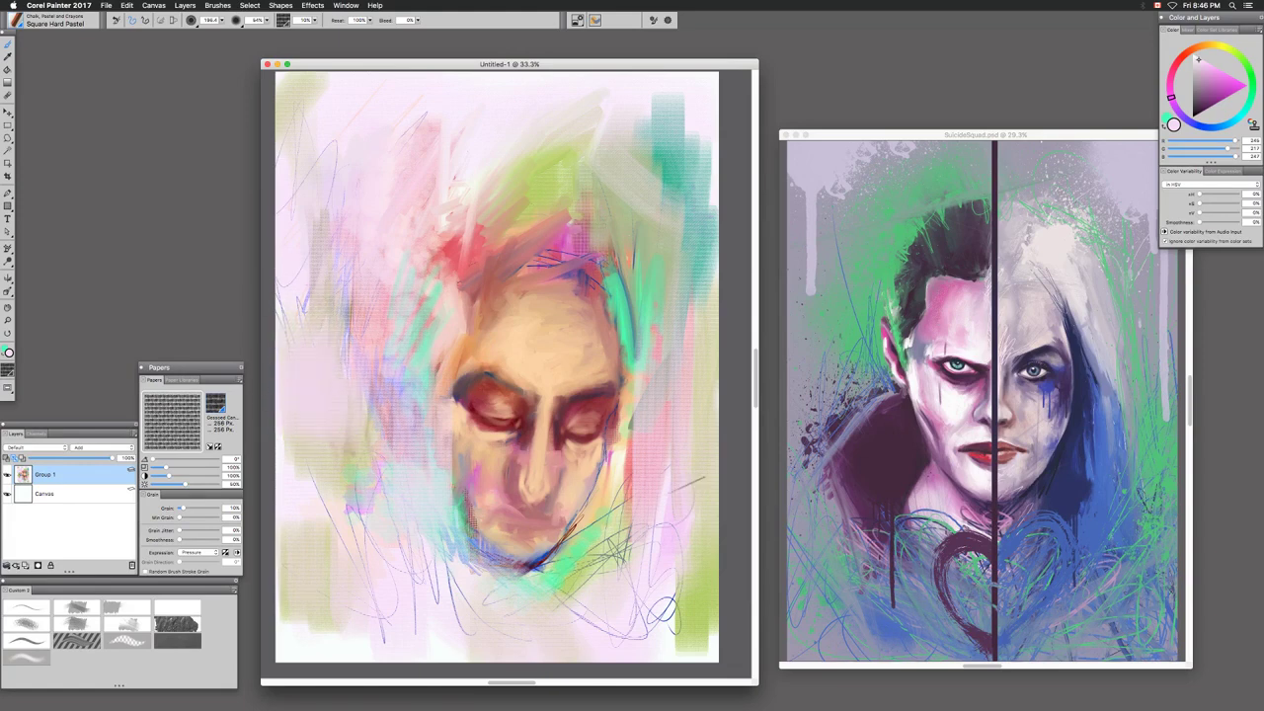
Change the colour to bright magenta and paint a stroke along the left hairline
{"action": "left_click", "coordinate": [1226, 76]}
{"action": "left_click", "coordinate": [77, 610]}
{"action": "mouse_move", "coordinate": [400, 276]}
{"action": "left_mouse_down"}
{"action": "mouse_move", "coordinate": [454, 286]}
{"action": "mouse_move", "coordinate": [441, 330]}
{"action": "left_mouse_up"}
Change the colour to dark purple and paint diagonal strokes along the left hairline with the Square Hard Pastel
{"action": "left_click", "coordinate": [1206, 110]}
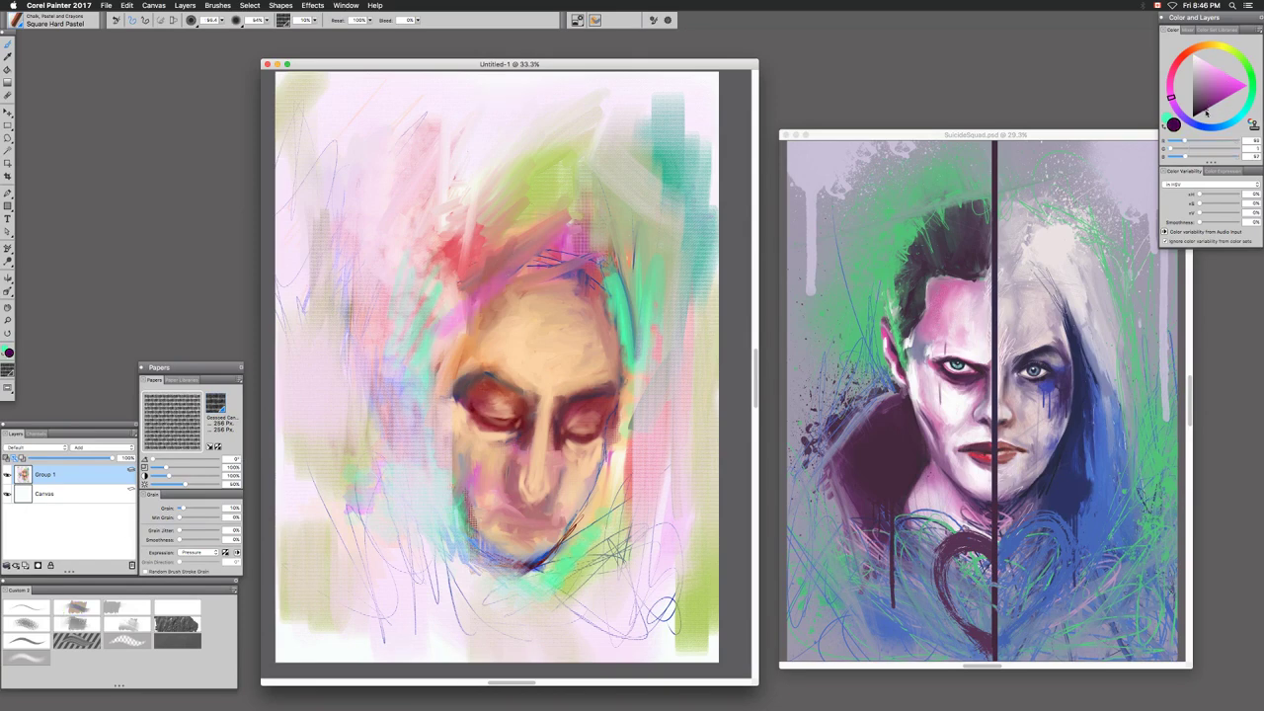
{"action": "mouse_move", "coordinate": [496, 273]}
{"action": "left_mouse_down"}
{"action": "mouse_move", "coordinate": [427, 347]}
{"action": "mouse_move", "coordinate": [435, 356]}
{"action": "left_mouse_up"}
{"action": "left_click_drag", "start_coordinate": [497, 302], "coordinate": [444, 360]}
{"action": "mouse_move", "coordinate": [495, 286]}
{"action": "left_mouse_down"}
{"action": "mouse_move", "coordinate": [447, 342]}
{"action": "mouse_move", "coordinate": [502, 276]}
{"action": "mouse_move", "coordinate": [454, 335]}
{"action": "left_mouse_up"}
{"action": "left_click_drag", "start_coordinate": [522, 266], "coordinate": [443, 357]}
Lower the paper brightness to 8% and extend the dark purple hair across the top of the forehead
{"action": "left_click_drag", "start_coordinate": [172, 483], "coordinate": [166, 485]}
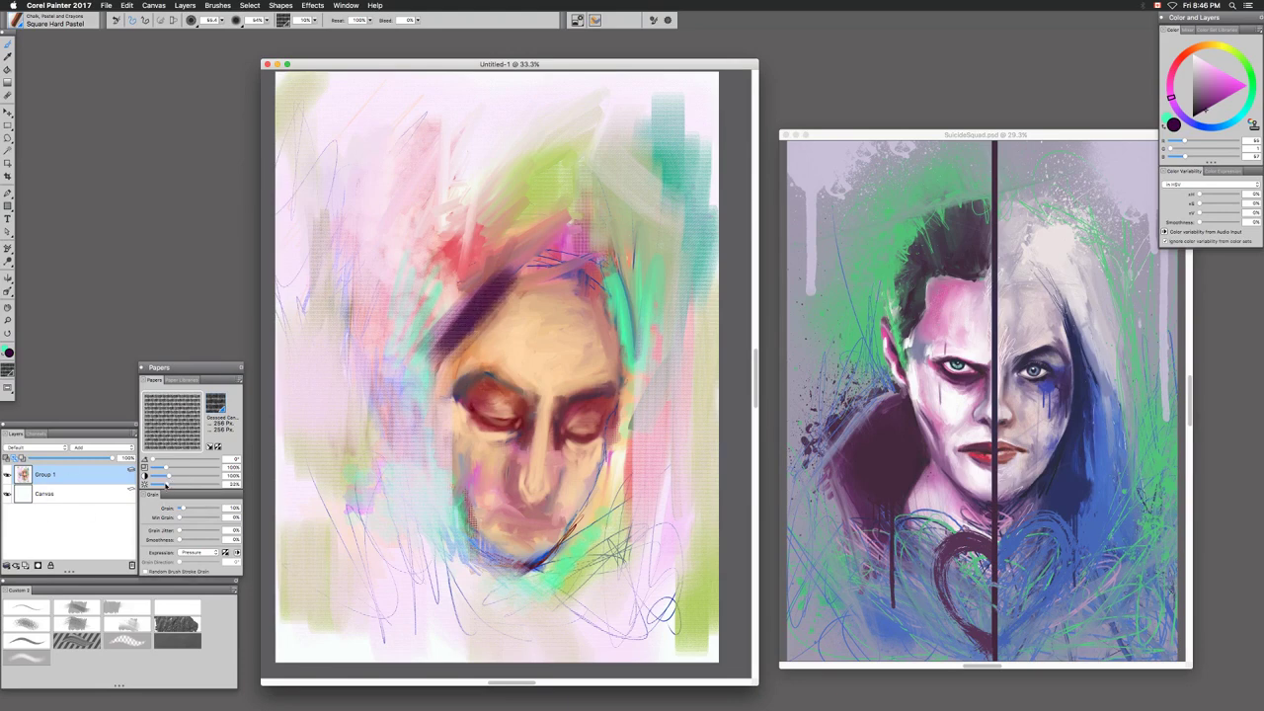
{"action": "mouse_move", "coordinate": [472, 289]}
{"action": "left_mouse_down"}
{"action": "mouse_move", "coordinate": [443, 340]}
{"action": "mouse_move", "coordinate": [459, 352]}
{"action": "mouse_move", "coordinate": [448, 362]}
{"action": "left_mouse_up"}
{"action": "left_click_drag", "start_coordinate": [492, 285], "coordinate": [568, 273]}
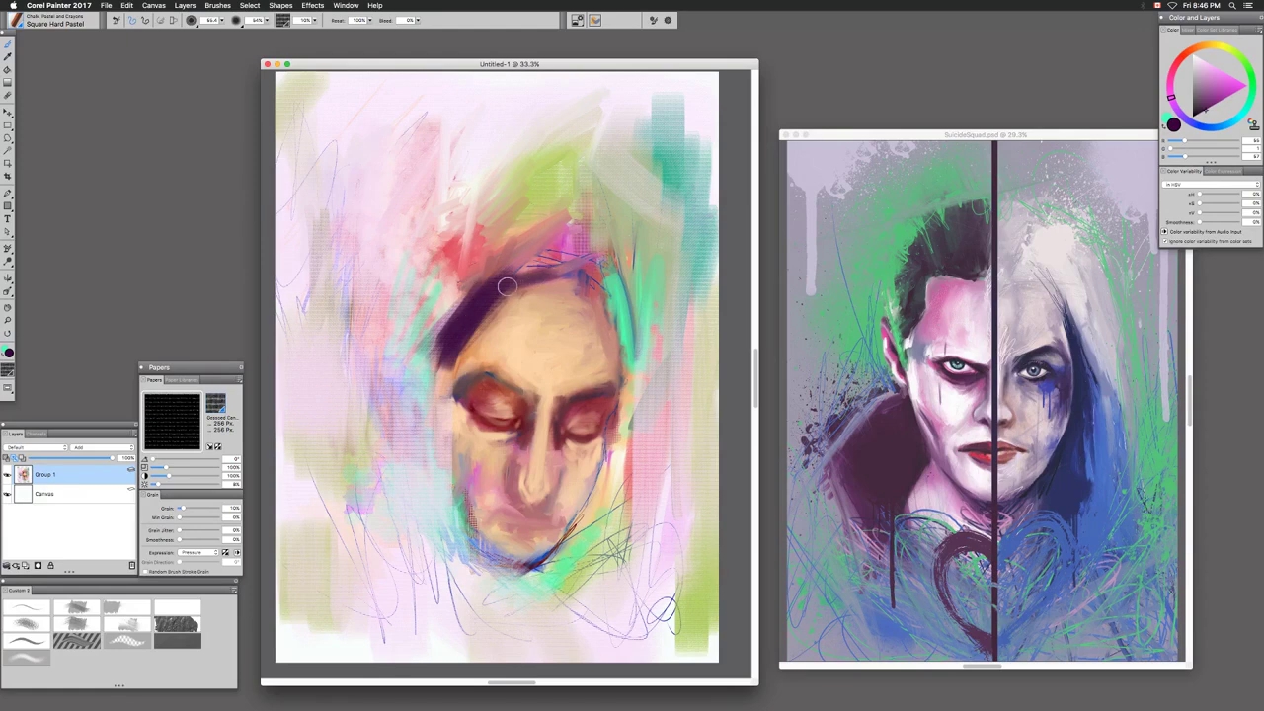
{"action": "mouse_move", "coordinate": [468, 307]}
{"action": "left_mouse_down"}
{"action": "mouse_move", "coordinate": [541, 264]}
{"action": "mouse_move", "coordinate": [439, 324]}
{"action": "mouse_move", "coordinate": [539, 266]}
{"action": "mouse_move", "coordinate": [520, 271]}
{"action": "mouse_move", "coordinate": [554, 269]}
{"action": "left_mouse_up"}
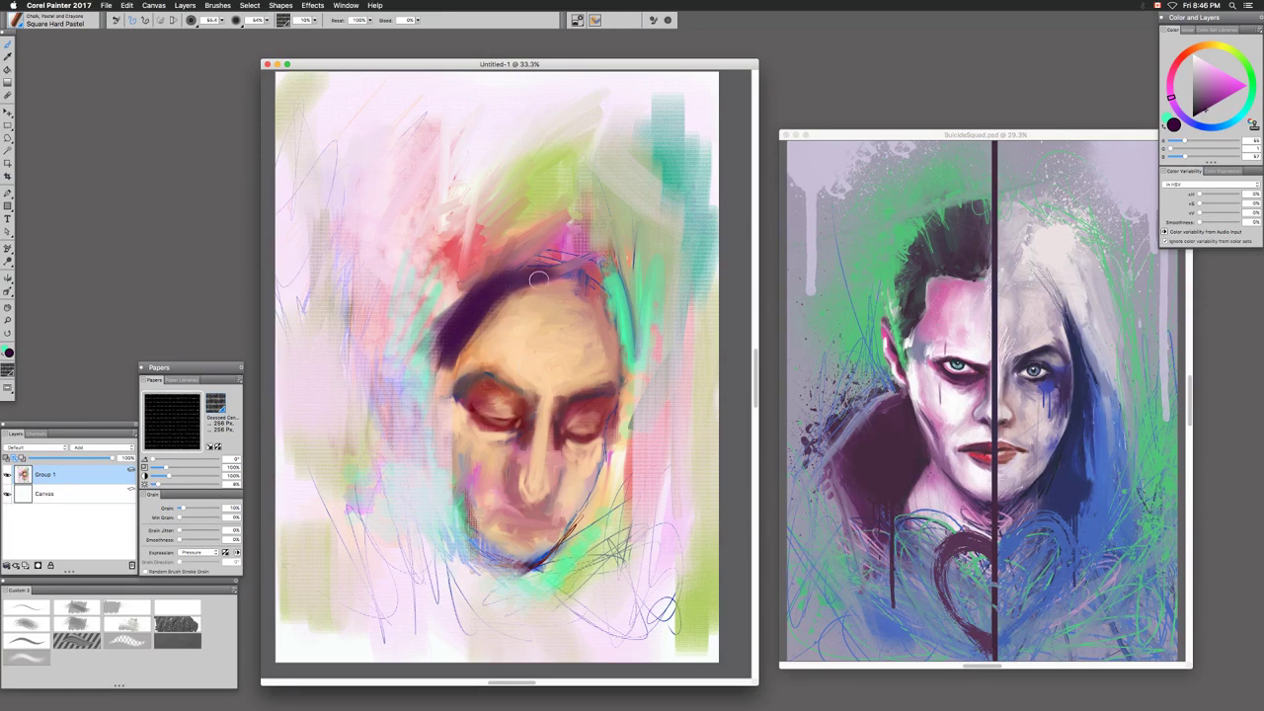
Extend the dark purple hair down the left temple and shade it with near-black strokes
{"action": "mouse_move", "coordinate": [473, 283]}
{"action": "left_mouse_down"}
{"action": "mouse_move", "coordinate": [439, 345]}
{"action": "mouse_move", "coordinate": [435, 395]}
{"action": "mouse_move", "coordinate": [444, 311]}
{"action": "mouse_move", "coordinate": [436, 405]}
{"action": "mouse_move", "coordinate": [446, 297]}
{"action": "mouse_move", "coordinate": [427, 409]}
{"action": "mouse_move", "coordinate": [443, 335]}
{"action": "mouse_move", "coordinate": [440, 442]}
{"action": "left_mouse_up"}
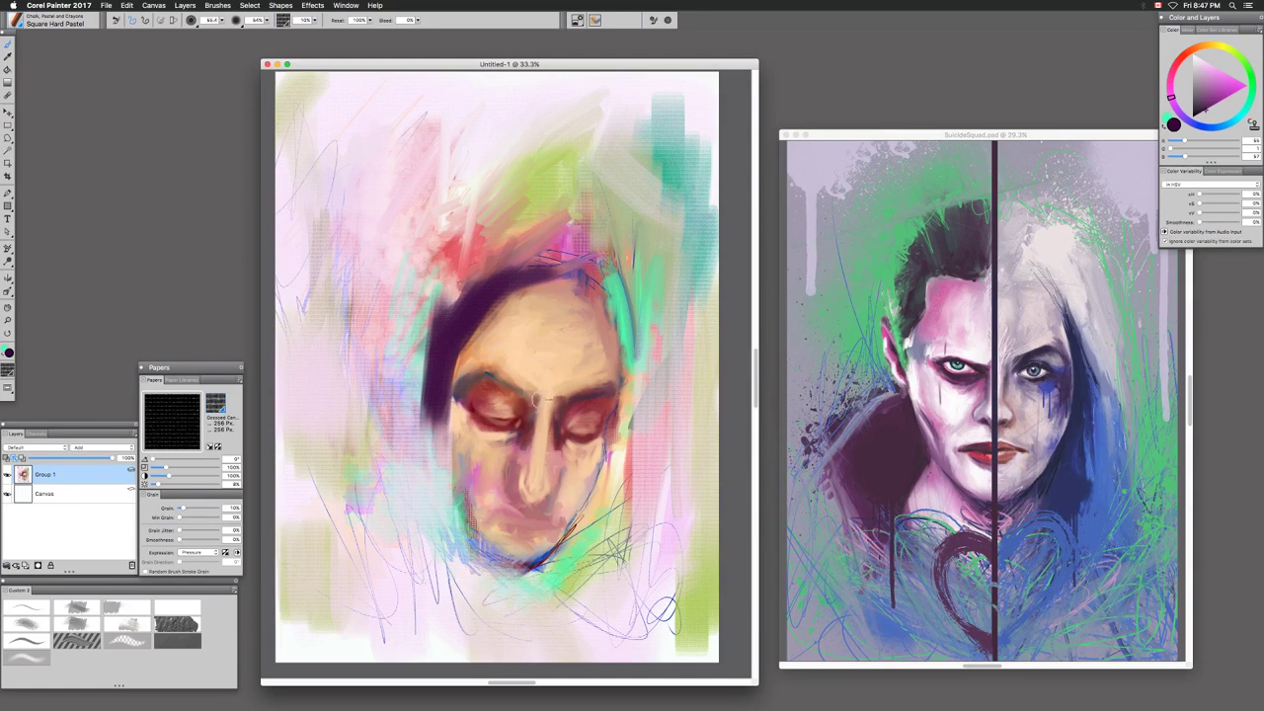
{"action": "mouse_move", "coordinate": [449, 362]}
{"action": "left_mouse_down"}
{"action": "mouse_move", "coordinate": [451, 323]}
{"action": "mouse_move", "coordinate": [439, 435]}
{"action": "left_mouse_up"}
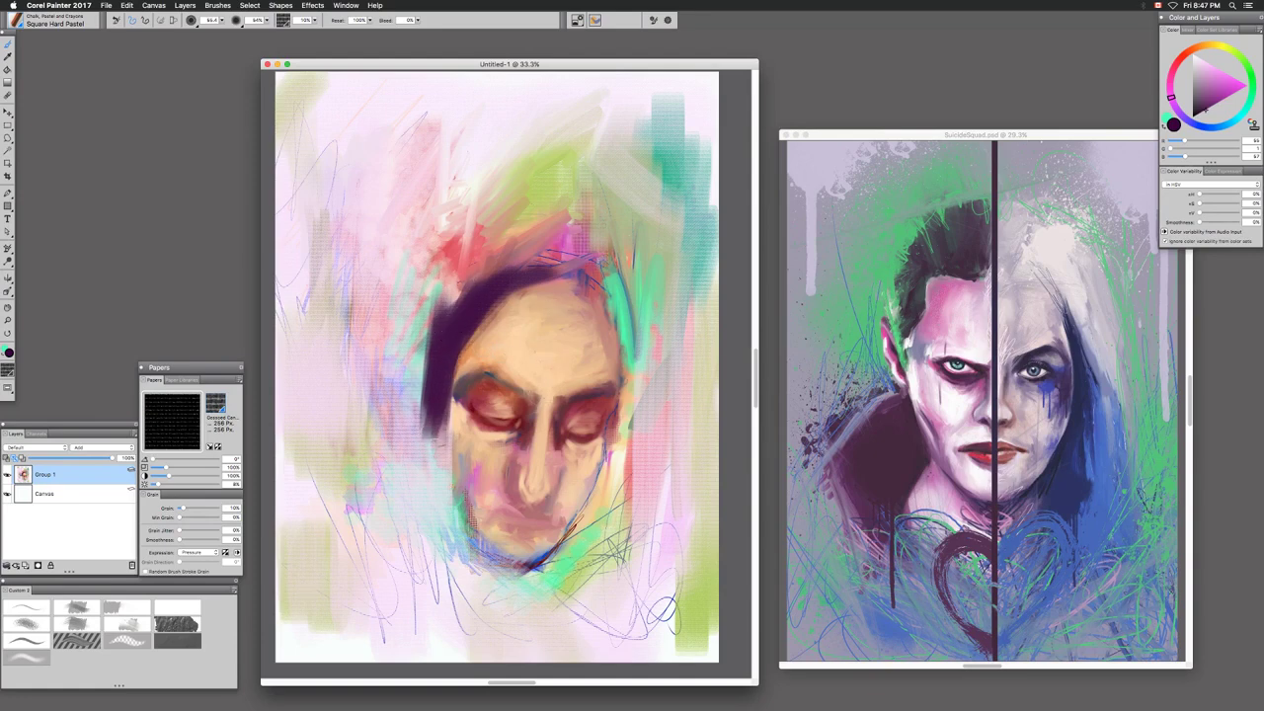
{"action": "left_click", "coordinate": [1196, 126]}
{"action": "mouse_move", "coordinate": [466, 318]}
{"action": "left_mouse_down"}
{"action": "mouse_move", "coordinate": [477, 300]}
{"action": "mouse_move", "coordinate": [456, 317]}
{"action": "mouse_move", "coordinate": [438, 422]}
{"action": "mouse_move", "coordinate": [455, 336]}
{"action": "mouse_move", "coordinate": [501, 306]}
{"action": "left_mouse_up"}
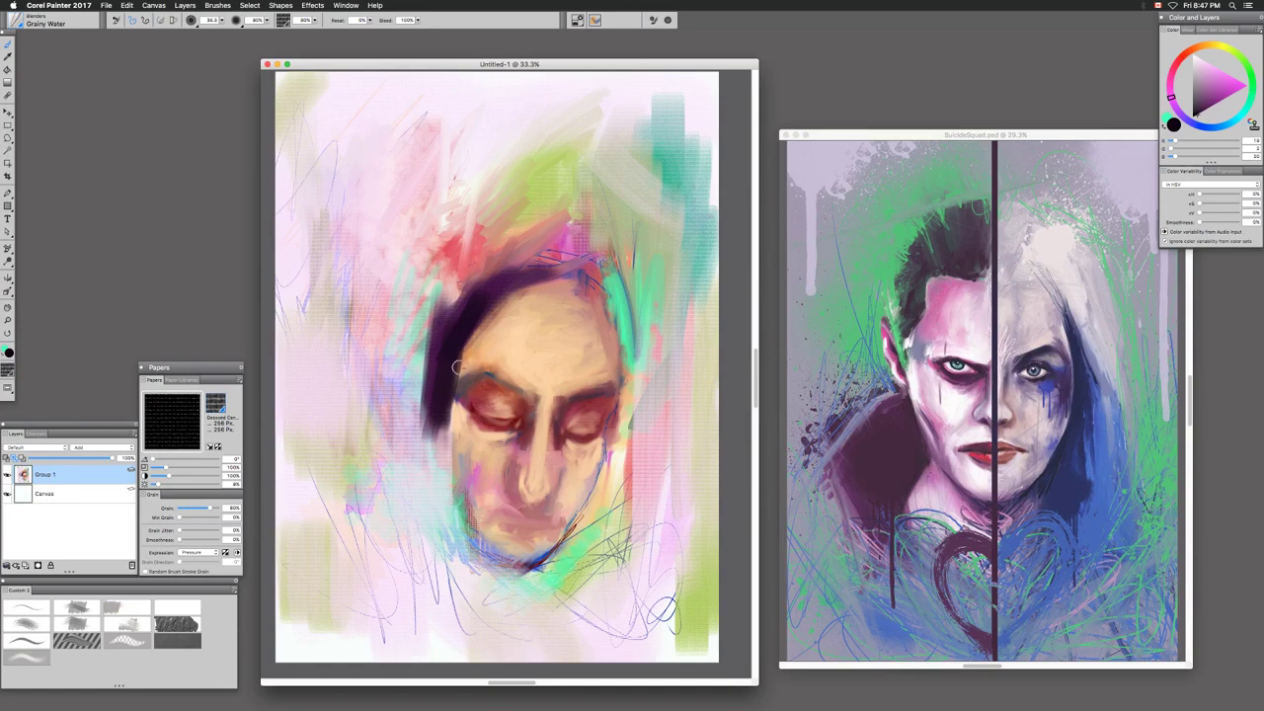
Set the paper contrast to 0%, raise the paper brightness and smooth the dark hair with the Grainy Water blender
{"action": "left_click_drag", "start_coordinate": [152, 484], "coordinate": [167, 483]}
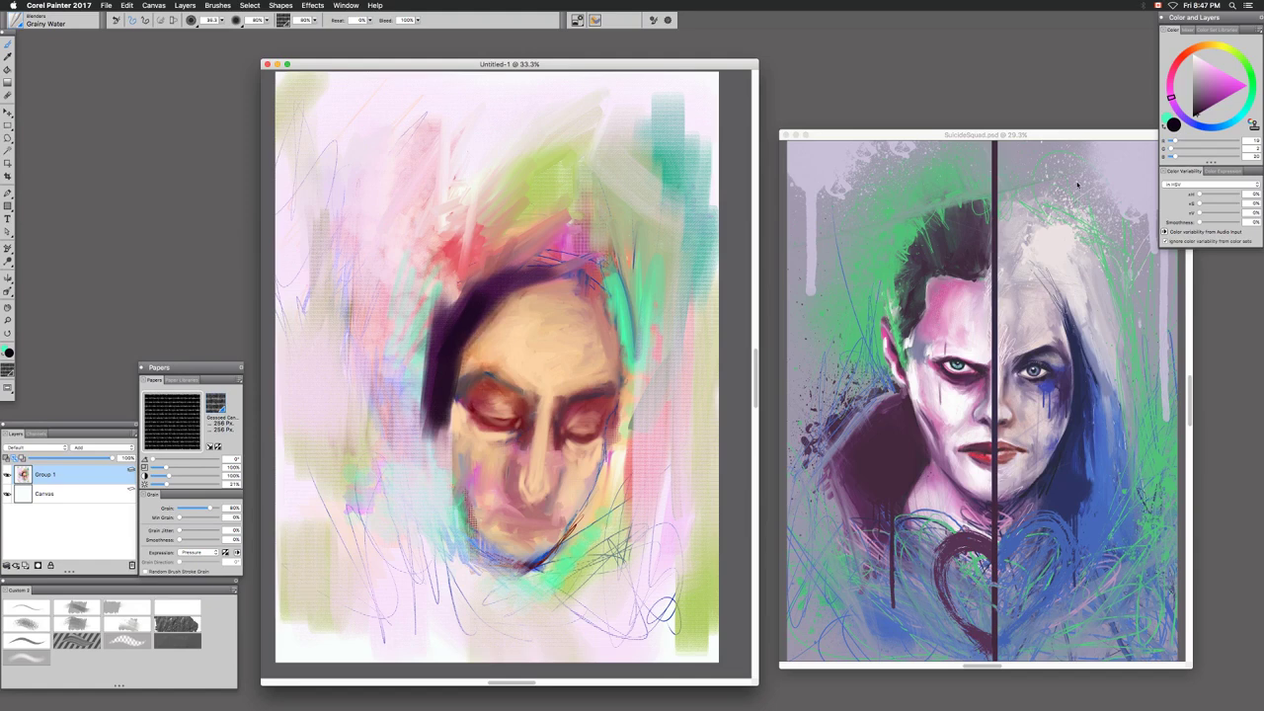
{"action": "mouse_move", "coordinate": [165, 476]}
{"action": "left_mouse_down"}
{"action": "mouse_move", "coordinate": [153, 476]}
{"action": "mouse_move", "coordinate": [177, 484]}
{"action": "left_mouse_up"}
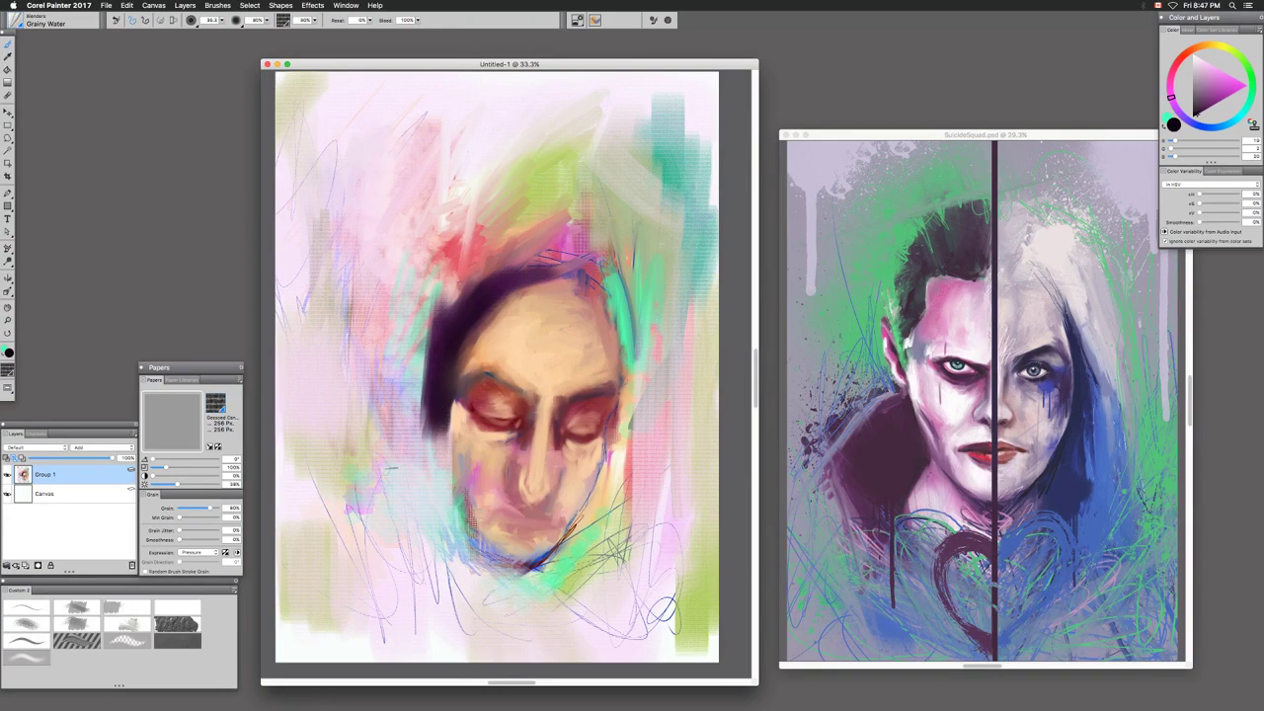
{"action": "key", "text": "super+equal"}
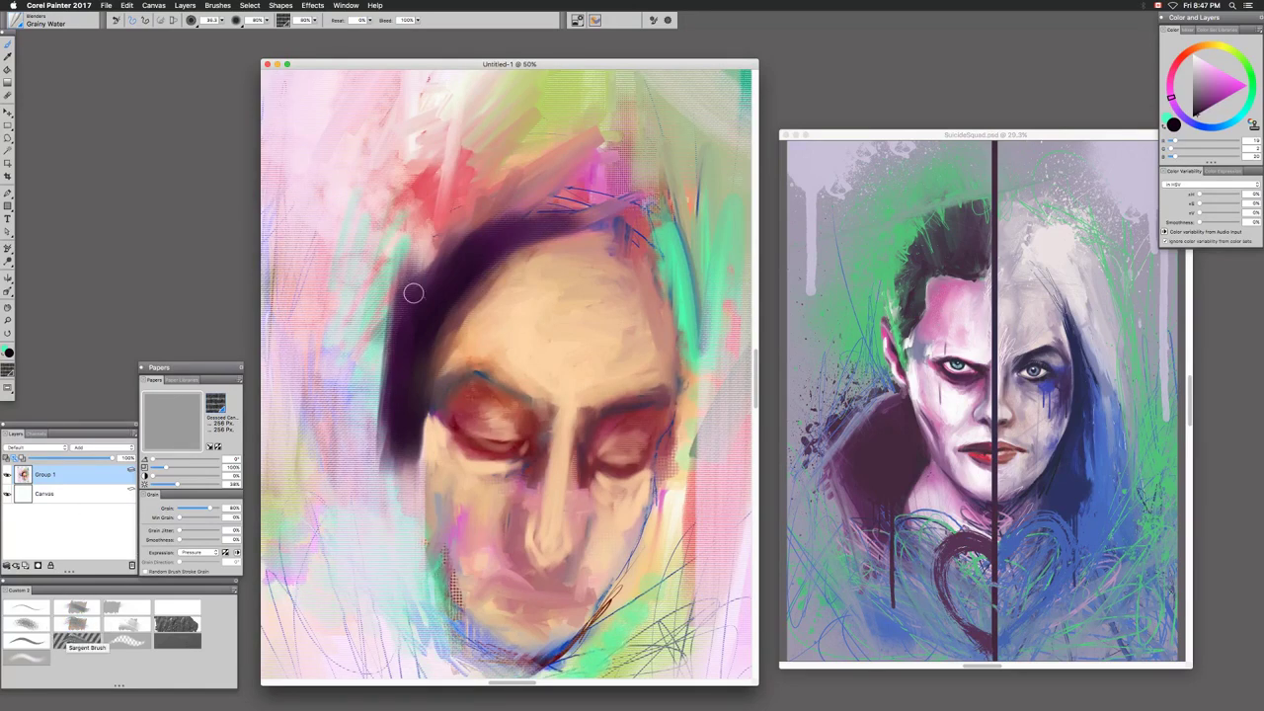
Choose the Oil Pastel brush and draw near-black lash lines on both closed eyes
{"action": "left_click", "coordinate": [79, 610]}
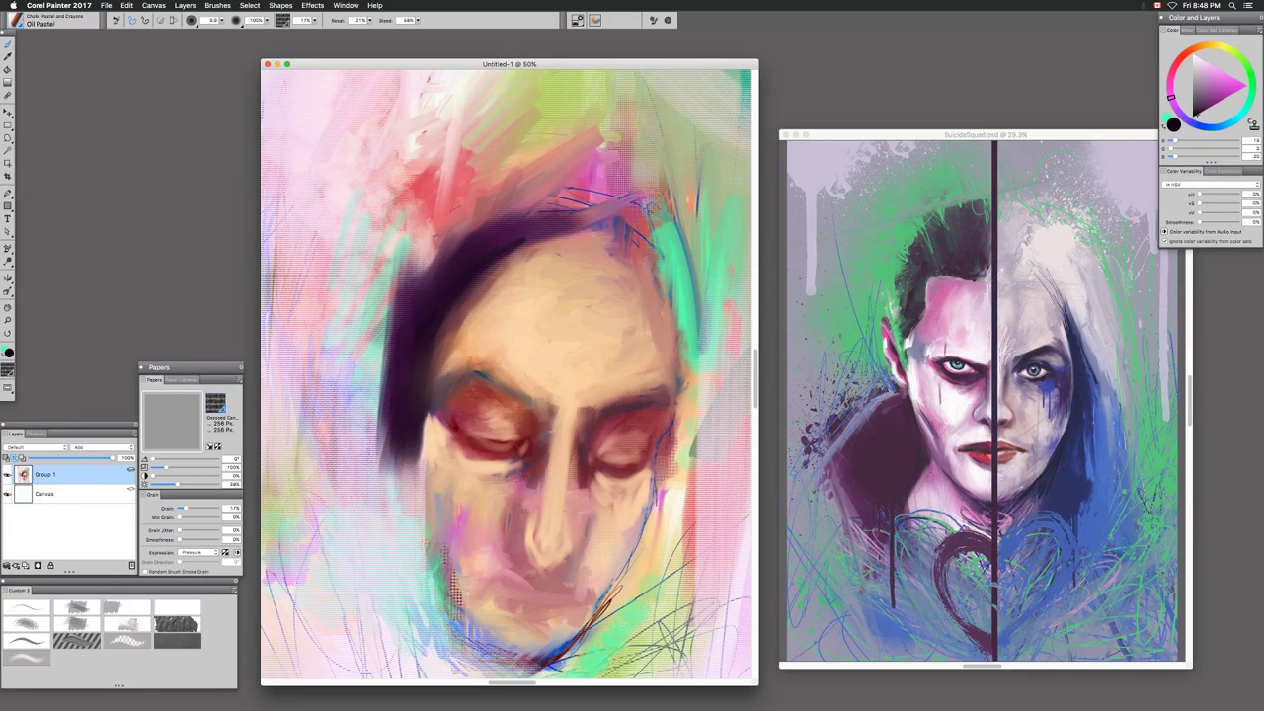
{"action": "mouse_move", "coordinate": [468, 441]}
{"action": "left_mouse_down"}
{"action": "mouse_move", "coordinate": [510, 452]}
{"action": "mouse_move", "coordinate": [469, 444]}
{"action": "mouse_move", "coordinate": [516, 450]}
{"action": "mouse_move", "coordinate": [452, 432]}
{"action": "mouse_move", "coordinate": [481, 455]}
{"action": "mouse_move", "coordinate": [492, 452]}
{"action": "mouse_move", "coordinate": [461, 428]}
{"action": "mouse_move", "coordinate": [470, 448]}
{"action": "mouse_move", "coordinate": [531, 458]}
{"action": "left_mouse_up"}
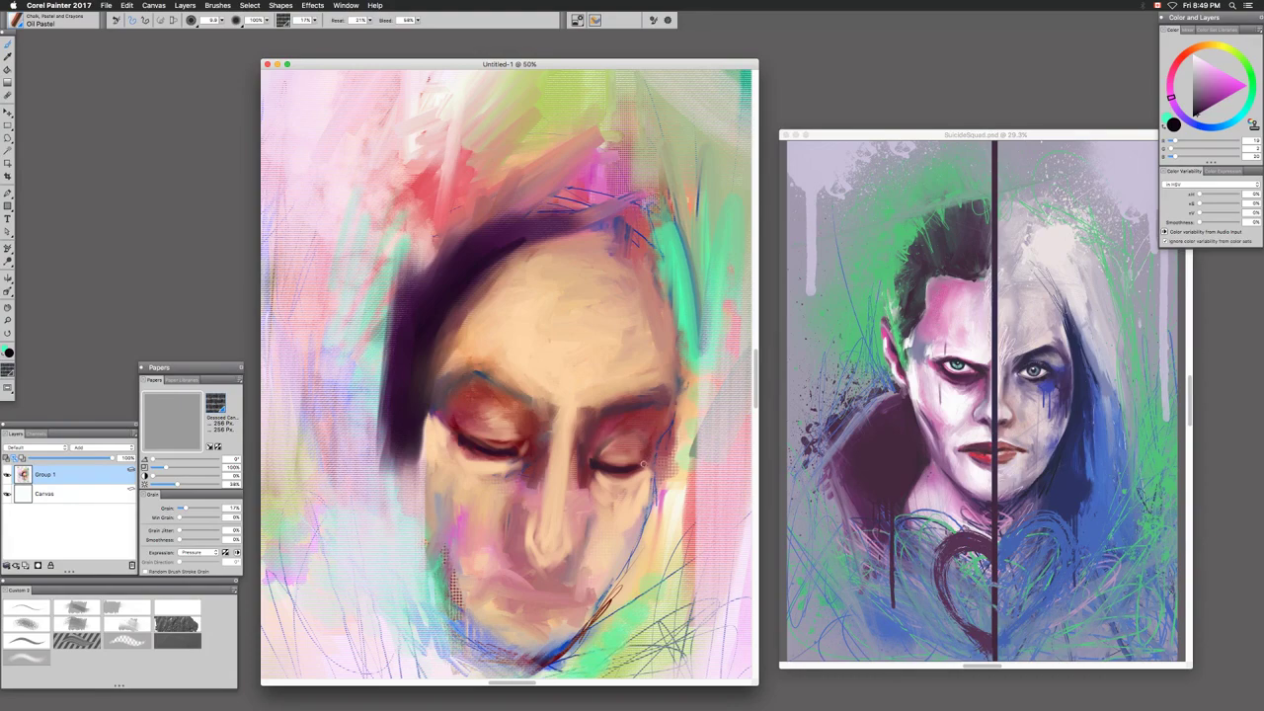
Change the colour to dark purple and shade the lash line, inner corner and brow of the right eye
{"action": "key", "text": "super+equal"}
{"action": "left_click_drag", "start_coordinate": [1204, 105], "coordinate": [1206, 116]}
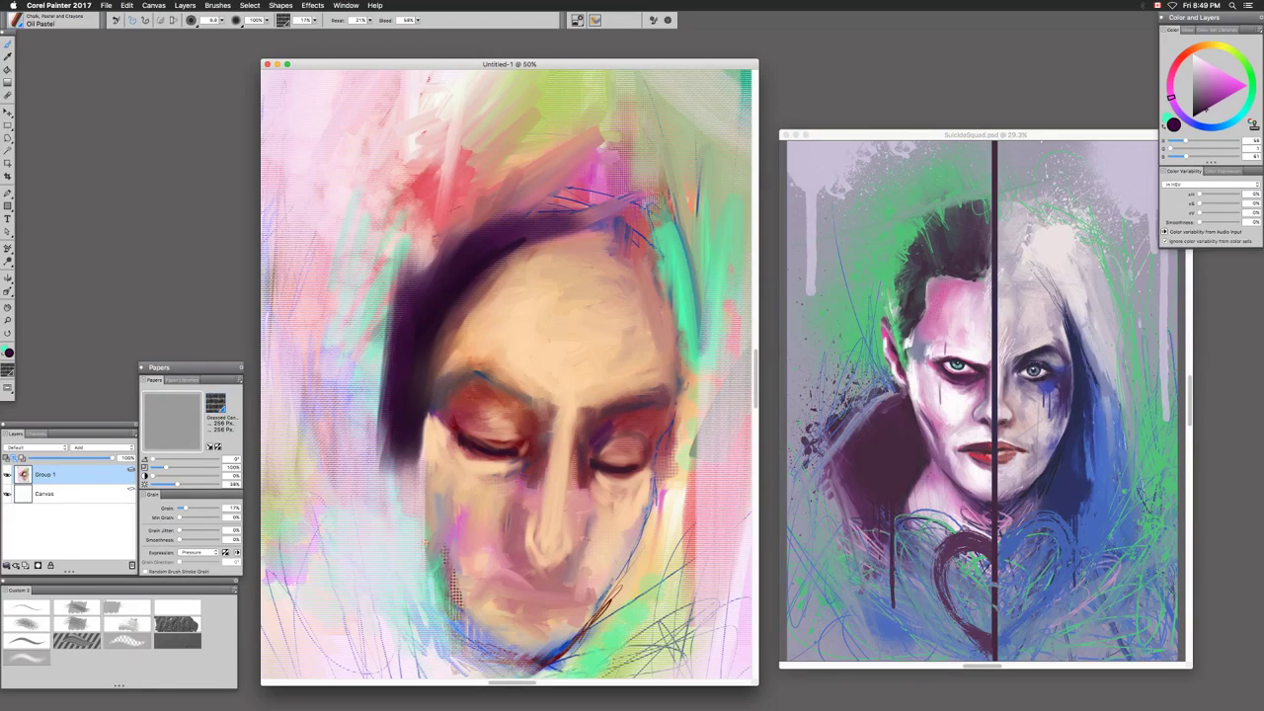
{"action": "left_click_drag", "start_coordinate": [592, 468], "coordinate": [604, 476]}
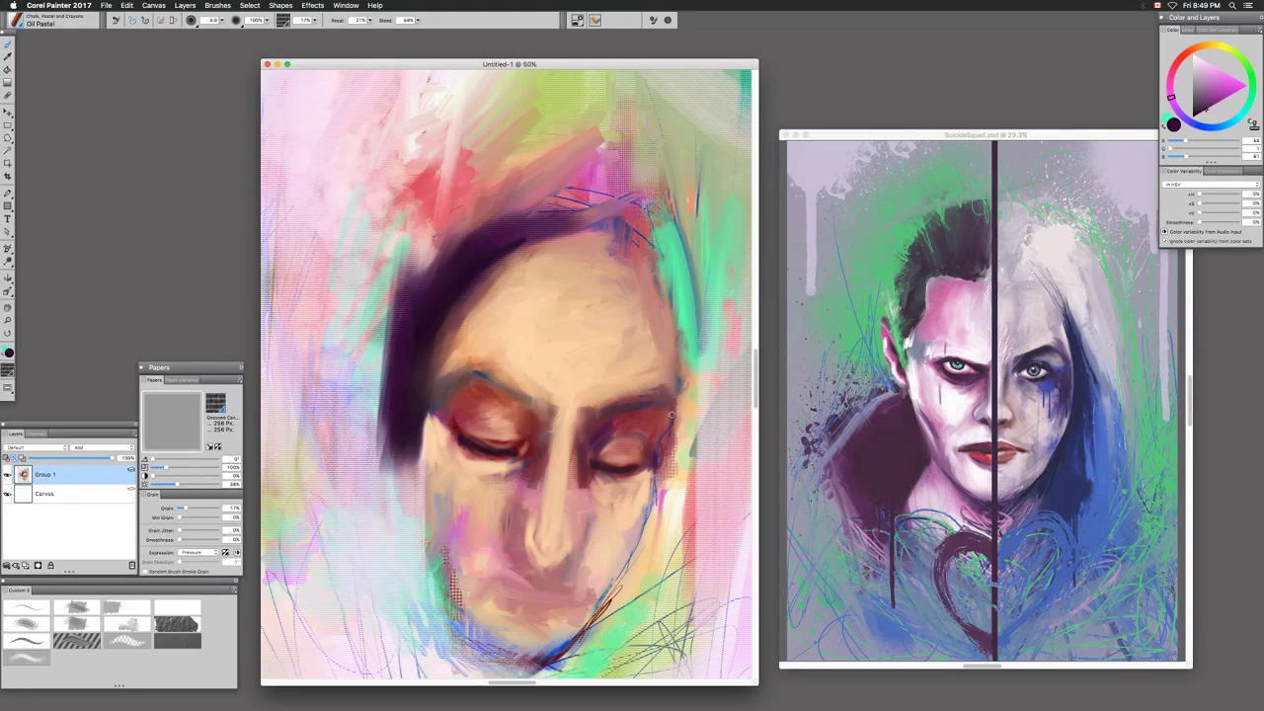
{"action": "mouse_move", "coordinate": [577, 418]}
{"action": "left_mouse_down"}
{"action": "mouse_move", "coordinate": [589, 413]}
{"action": "mouse_move", "coordinate": [585, 435]}
{"action": "mouse_move", "coordinate": [595, 418]}
{"action": "left_mouse_up"}
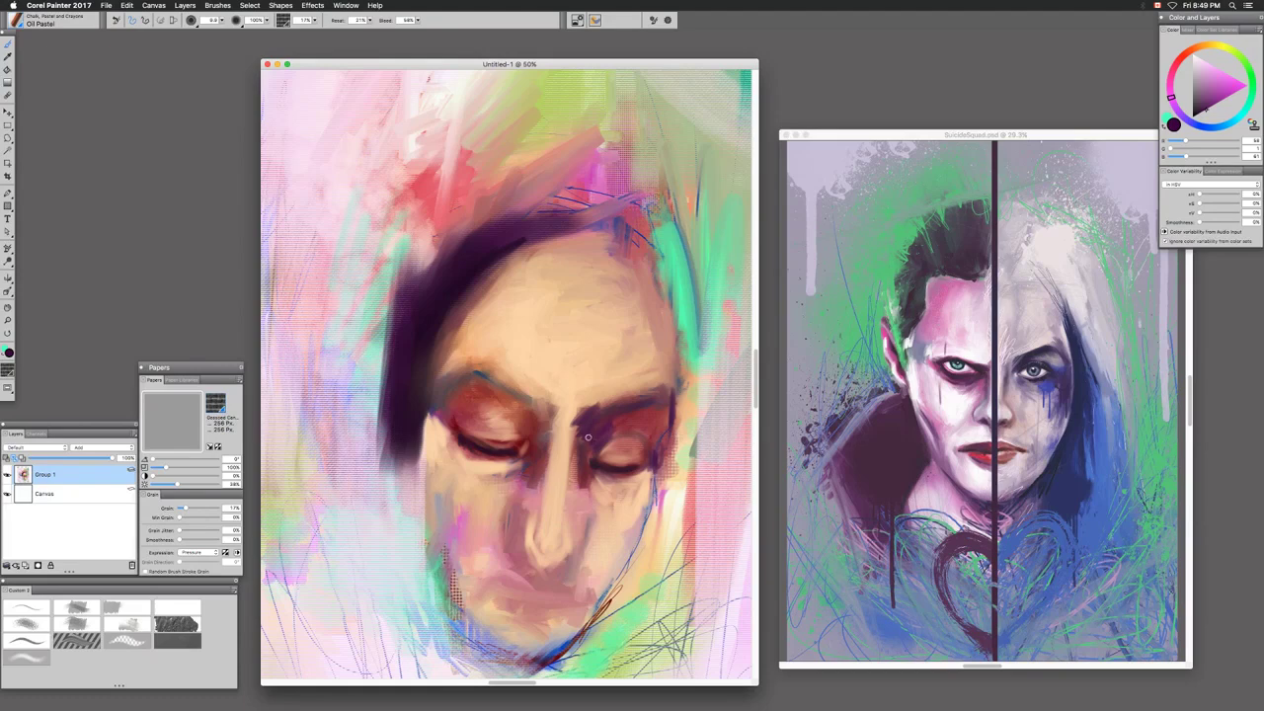
Tint the right eye socket dark red and add a touch of mint green beneath its lash line
{"action": "left_click_drag", "start_coordinate": [1181, 72], "coordinate": [1181, 57]}
{"action": "left_click", "coordinate": [1221, 98]}
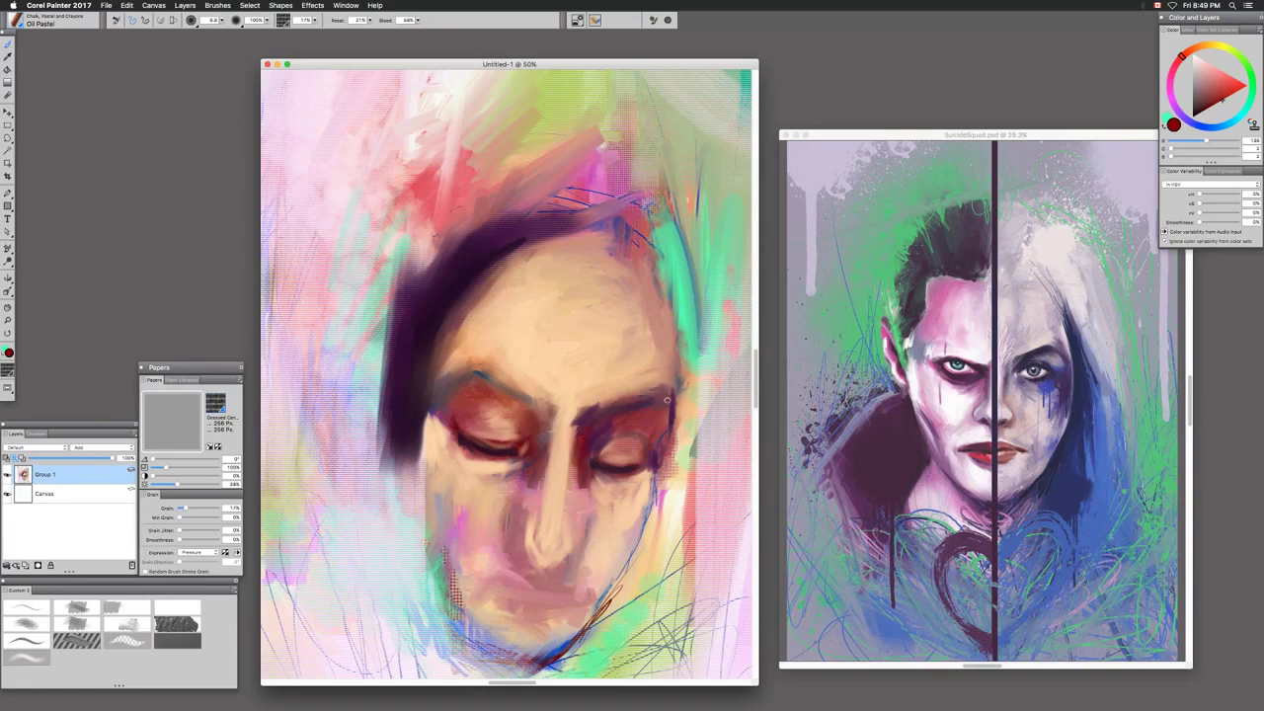
{"action": "key", "text": "shift+s"}
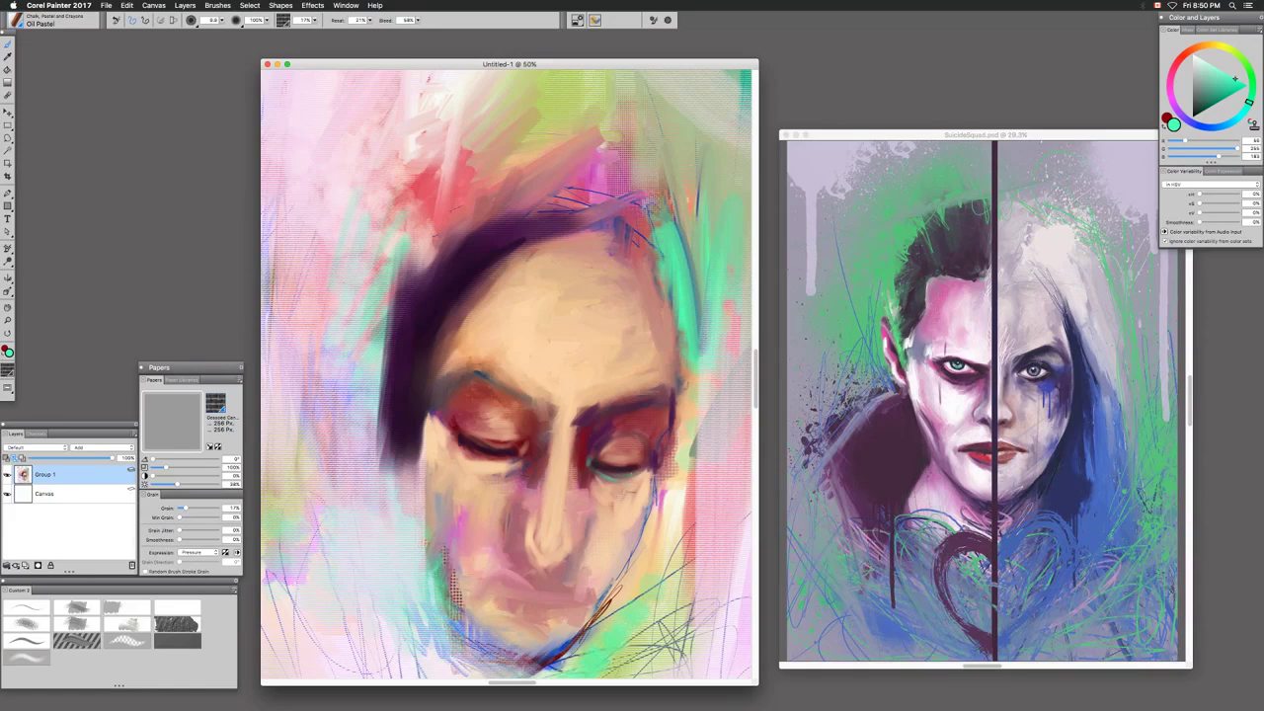
Sample a dark maroon from the left eye, darken it and strengthen the lash line and brow of the right eye
{"action": "left_click", "coordinate": [585, 458], "text": "alt"}
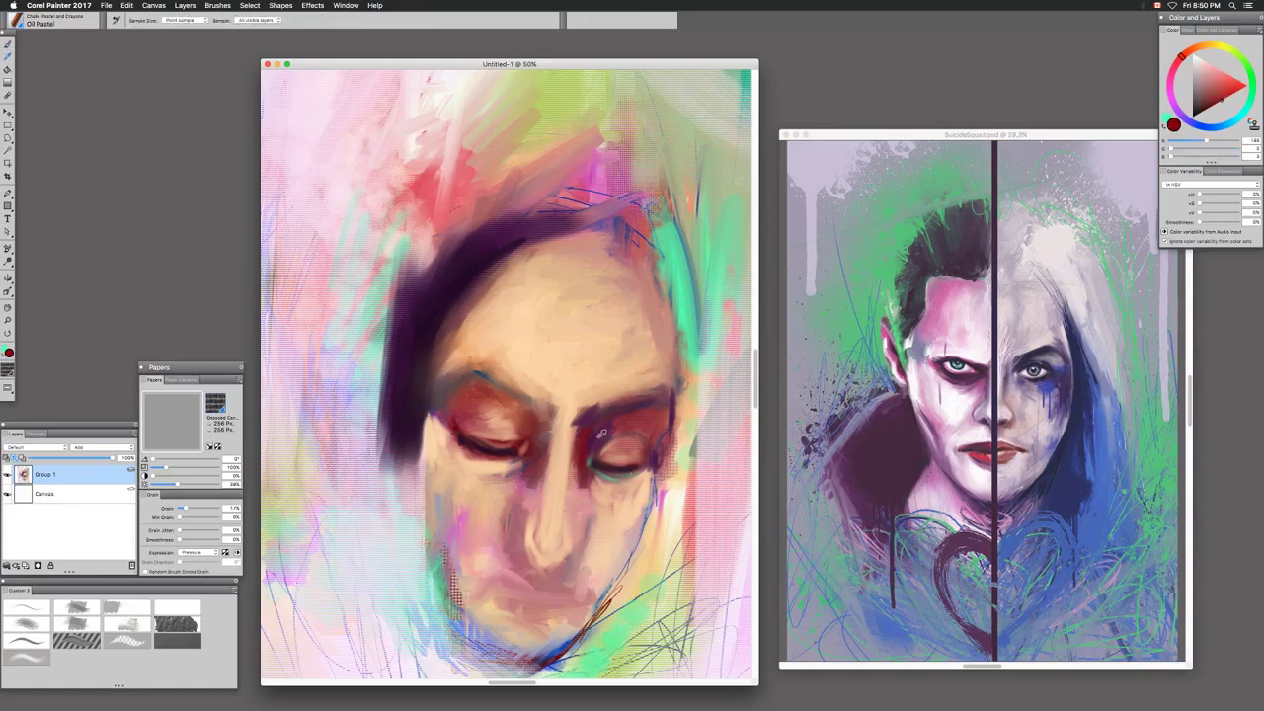
{"action": "left_click", "coordinate": [466, 436], "text": "alt"}
{"action": "left_click", "coordinate": [470, 439], "text": "alt"}
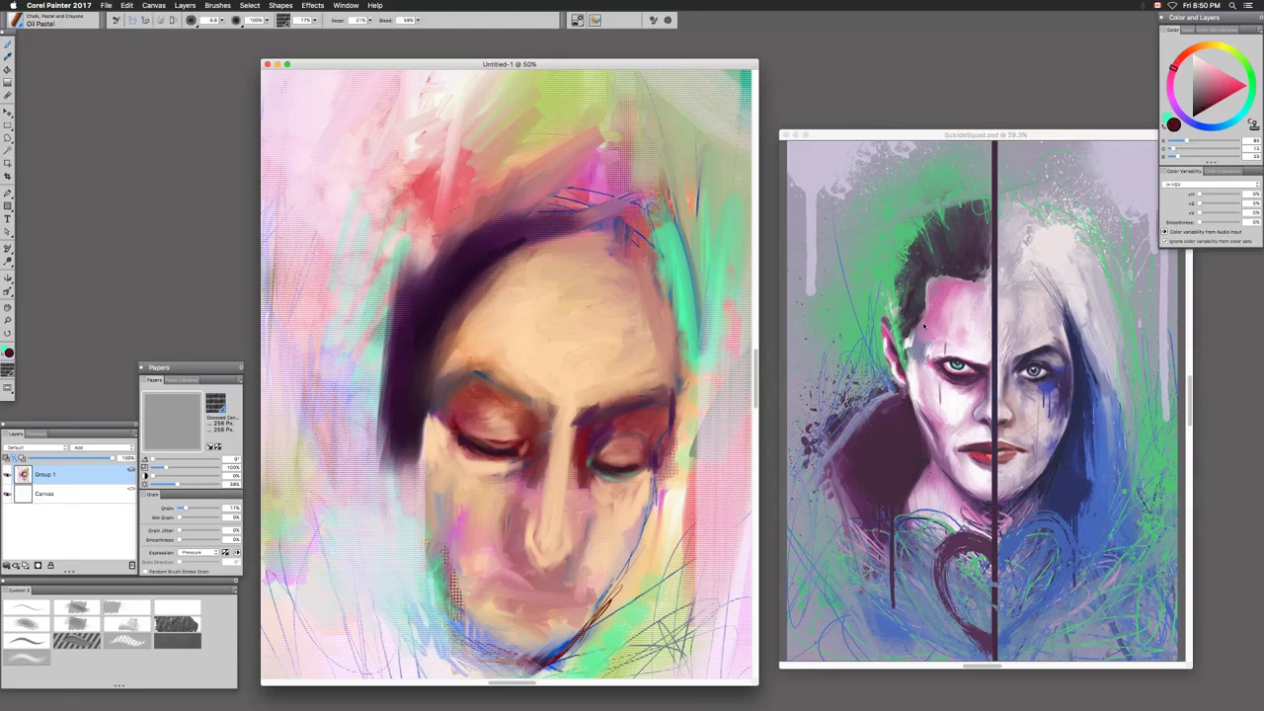
{"action": "left_click", "coordinate": [1202, 119]}
{"action": "left_click_drag", "start_coordinate": [599, 469], "coordinate": [624, 474]}
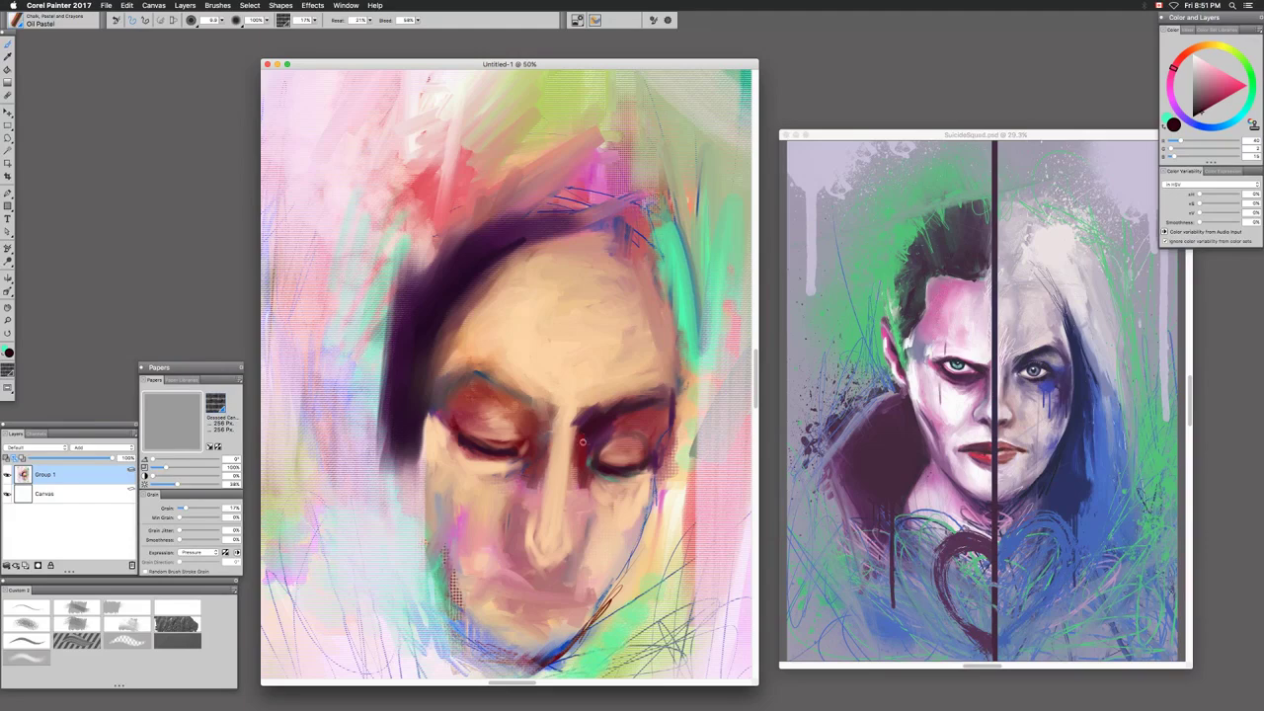
Choose the Water Rake blender and soften the lash line and shadows around the right eye
{"action": "left_click", "coordinate": [79, 625]}
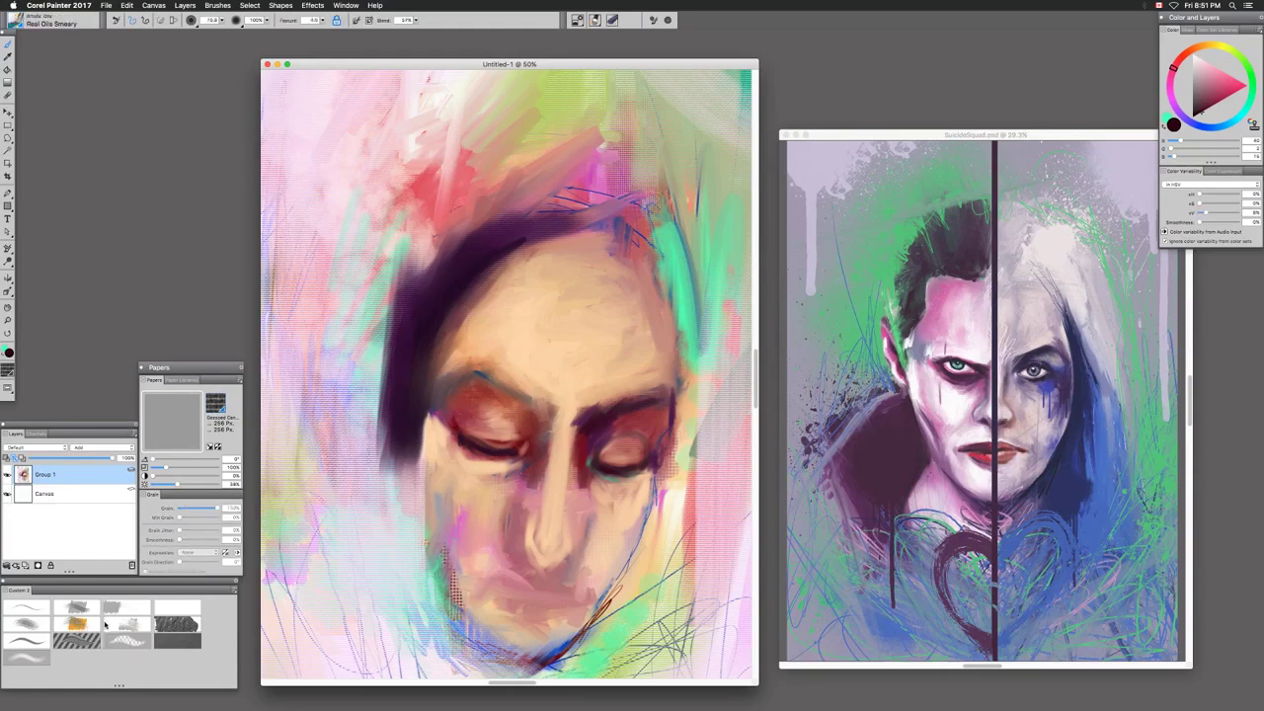
{"action": "left_click", "coordinate": [128, 626]}
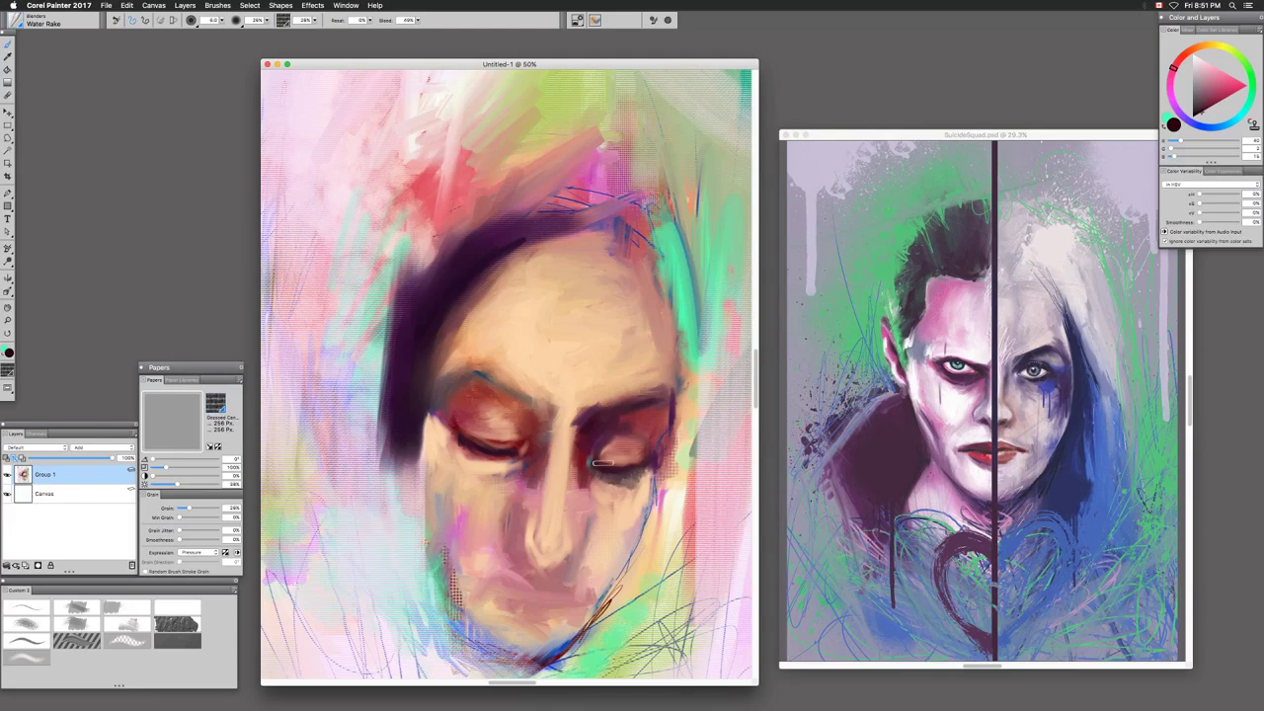
{"action": "left_click_drag", "start_coordinate": [615, 478], "coordinate": [602, 467]}
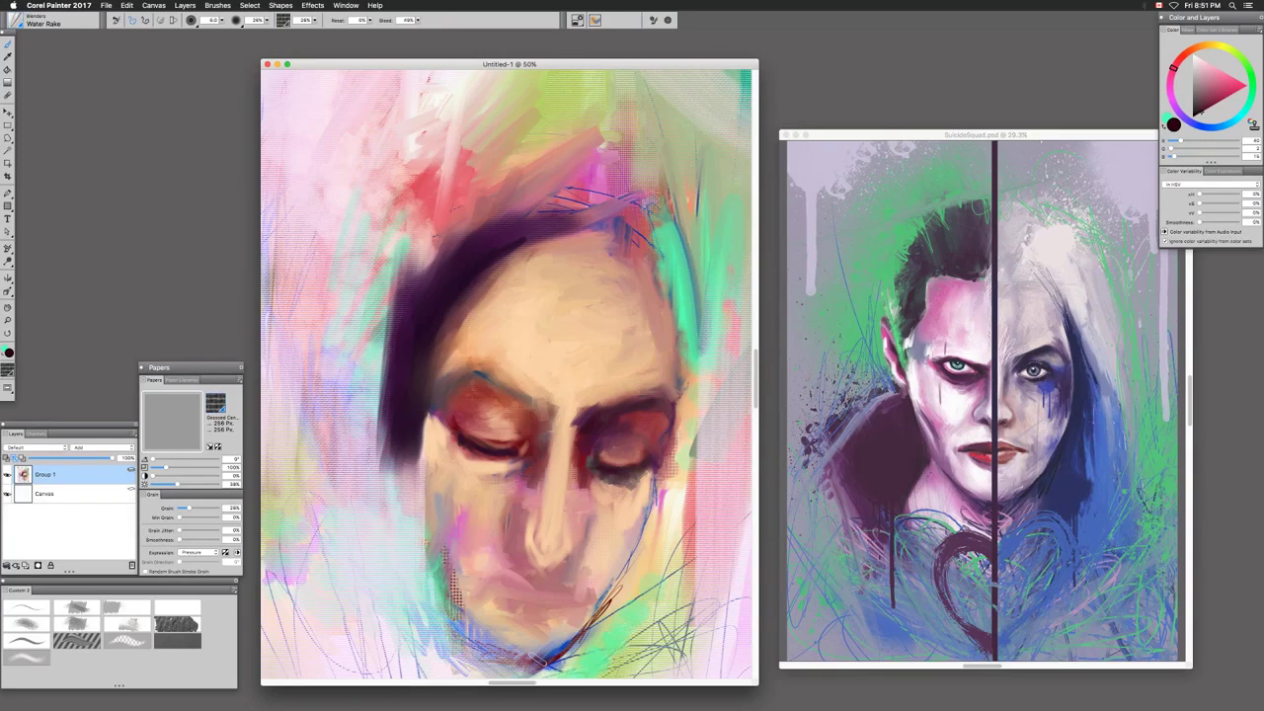
Sample blue beneath the chin, darken it to navy, paint the face's right edge with the Sargent Brush and blend it with the Water Rake
{"action": "key", "text": "alt"}
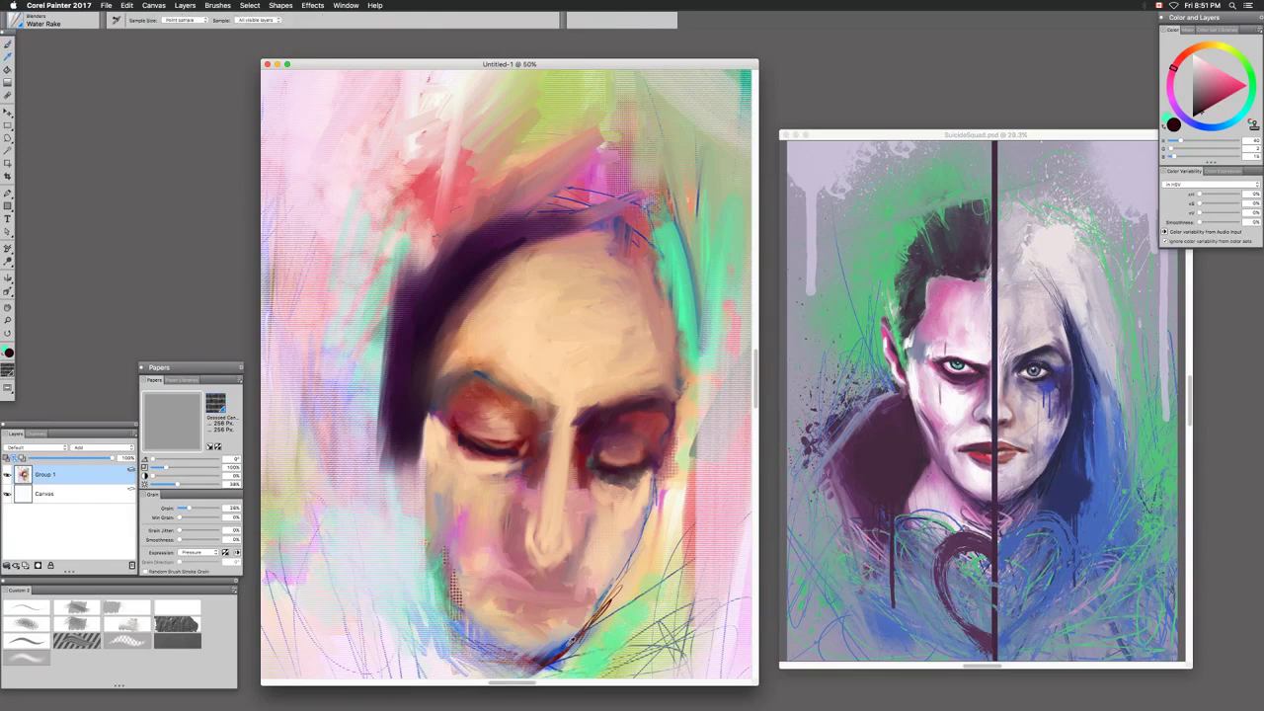
{"action": "left_click", "coordinate": [572, 641], "text": "alt"}
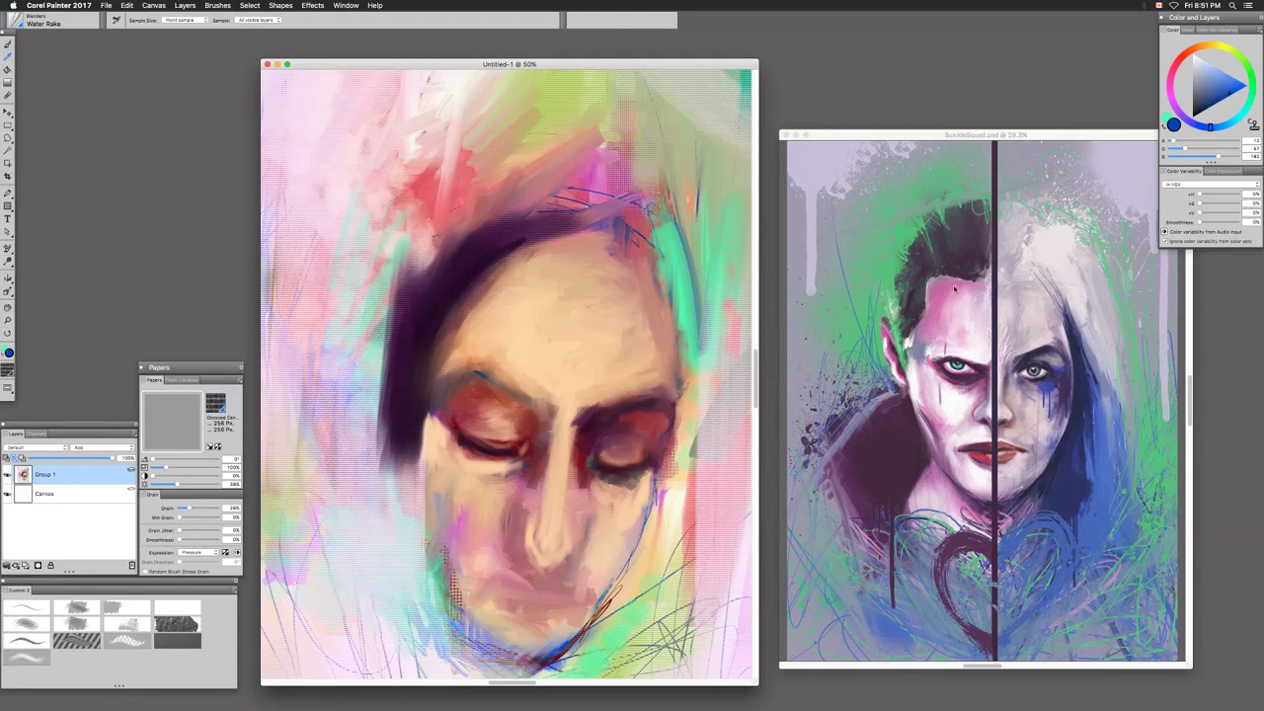
{"action": "left_click", "coordinate": [1209, 108]}
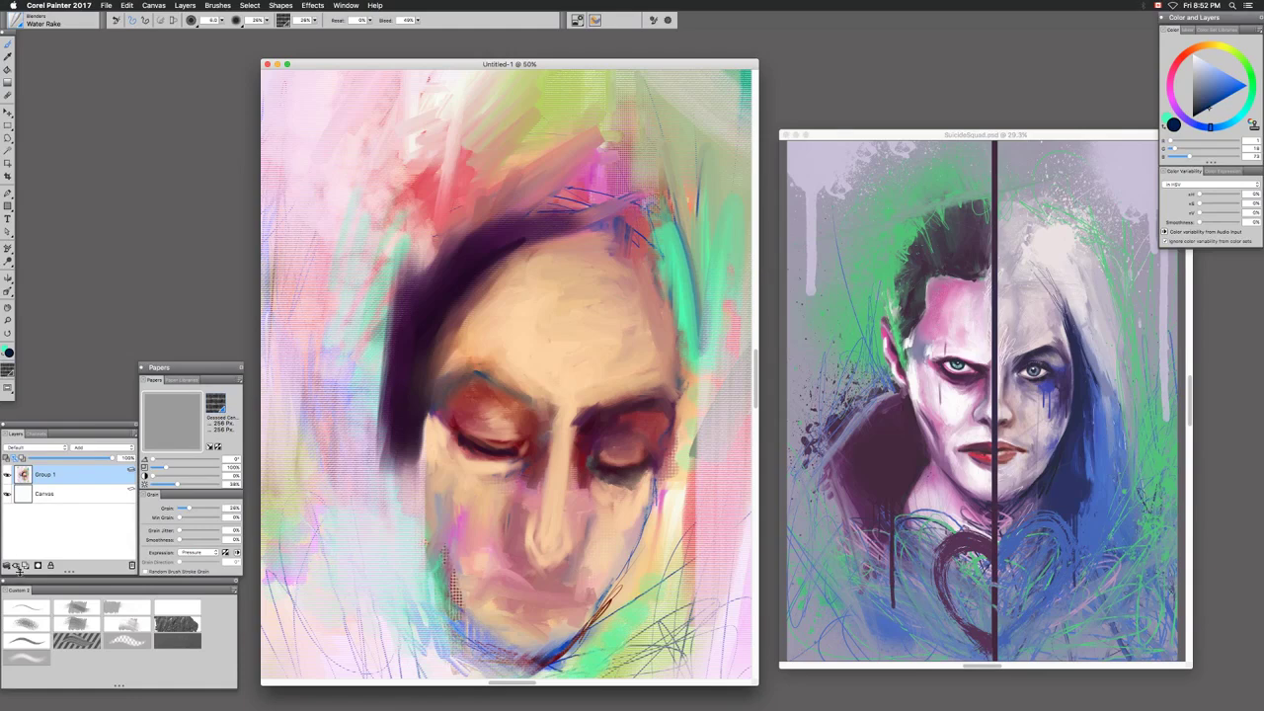
{"action": "key", "text": "F2"}
{"action": "key", "text": "F1"}
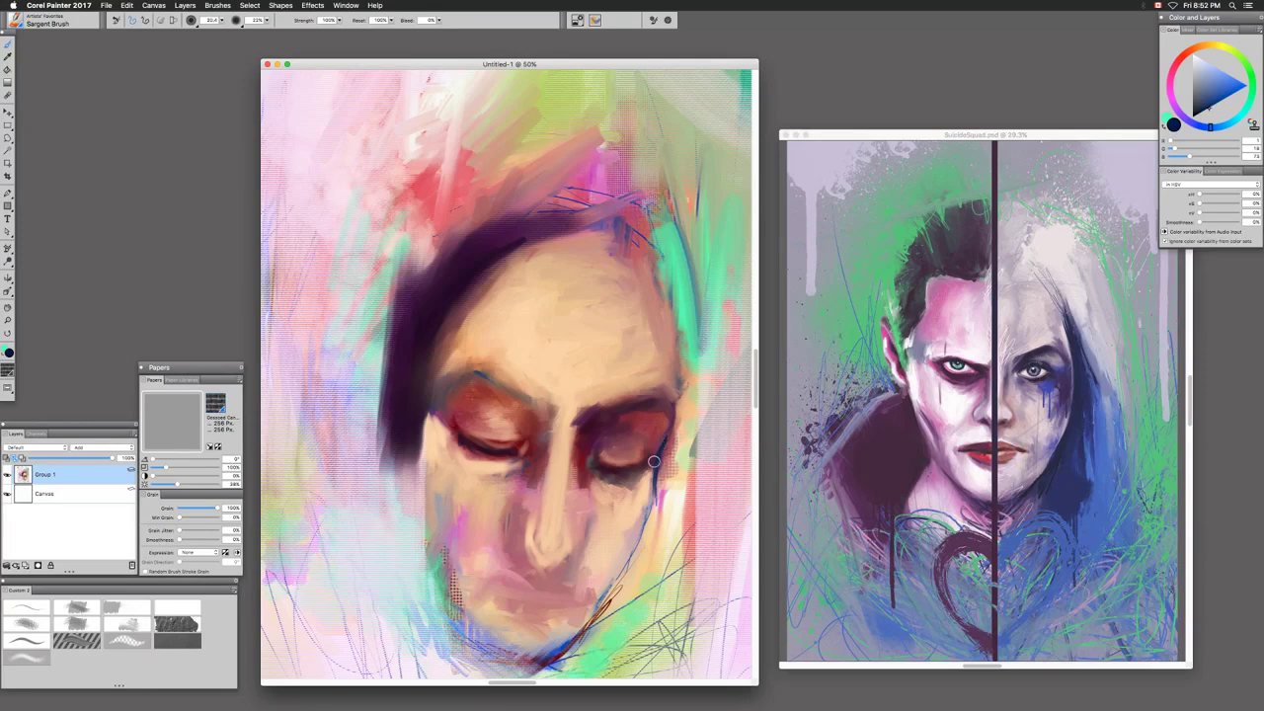
{"action": "mouse_move", "coordinate": [649, 510]}
{"action": "left_mouse_down"}
{"action": "mouse_move", "coordinate": [647, 529]}
{"action": "mouse_move", "coordinate": [652, 498]}
{"action": "mouse_move", "coordinate": [628, 571]}
{"action": "mouse_move", "coordinate": [658, 486]}
{"action": "mouse_move", "coordinate": [667, 512]}
{"action": "mouse_move", "coordinate": [662, 447]}
{"action": "mouse_move", "coordinate": [673, 428]}
{"action": "mouse_move", "coordinate": [668, 476]}
{"action": "mouse_move", "coordinate": [689, 401]}
{"action": "mouse_move", "coordinate": [683, 431]}
{"action": "left_mouse_up"}
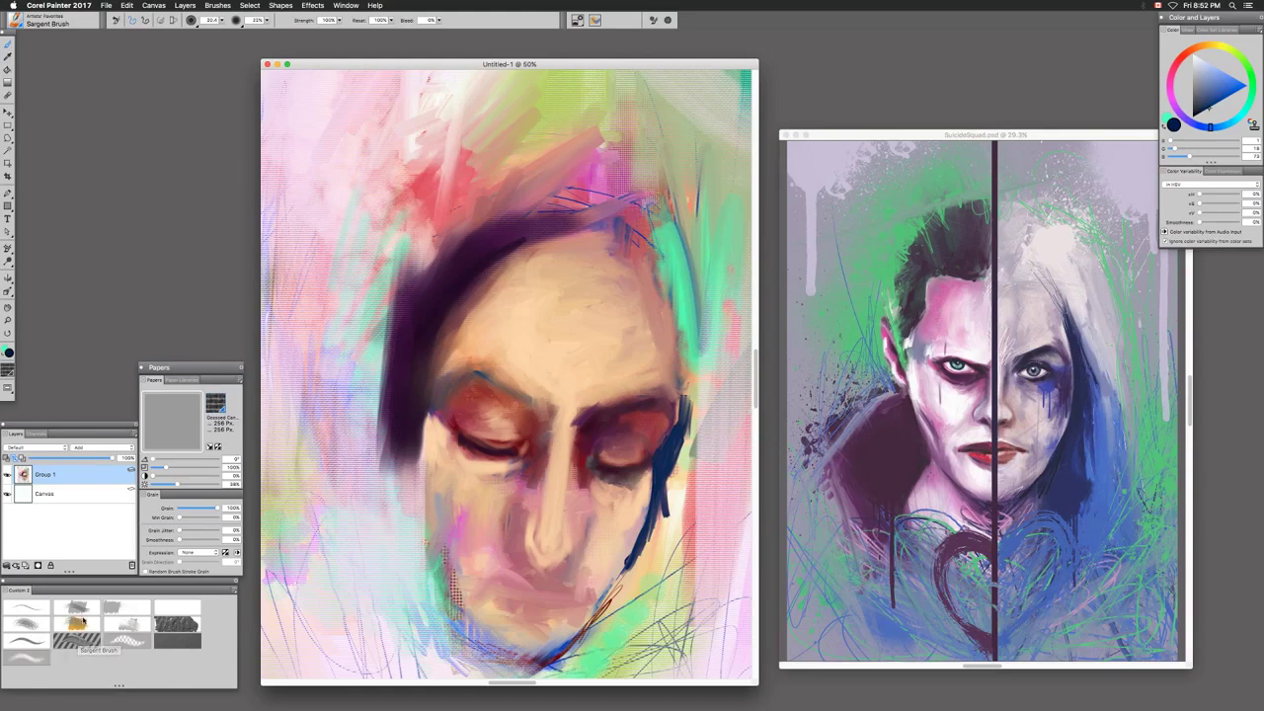
{"action": "left_click", "coordinate": [131, 622]}
{"action": "mouse_move", "coordinate": [671, 449]}
{"action": "left_mouse_down"}
{"action": "mouse_move", "coordinate": [661, 500]}
{"action": "mouse_move", "coordinate": [680, 387]}
{"action": "mouse_move", "coordinate": [679, 458]}
{"action": "mouse_move", "coordinate": [661, 502]}
{"action": "mouse_move", "coordinate": [653, 473]}
{"action": "mouse_move", "coordinate": [645, 529]}
{"action": "mouse_move", "coordinate": [663, 509]}
{"action": "mouse_move", "coordinate": [644, 553]}
{"action": "mouse_move", "coordinate": [681, 468]}
{"action": "mouse_move", "coordinate": [673, 458]}
{"action": "mouse_move", "coordinate": [671, 512]}
{"action": "mouse_move", "coordinate": [686, 501]}
{"action": "mouse_move", "coordinate": [688, 419]}
{"action": "mouse_move", "coordinate": [677, 473]}
{"action": "mouse_move", "coordinate": [686, 422]}
{"action": "mouse_move", "coordinate": [644, 464]}
{"action": "mouse_move", "coordinate": [686, 443]}
{"action": "mouse_move", "coordinate": [676, 470]}
{"action": "mouse_move", "coordinate": [693, 423]}
{"action": "left_mouse_up"}
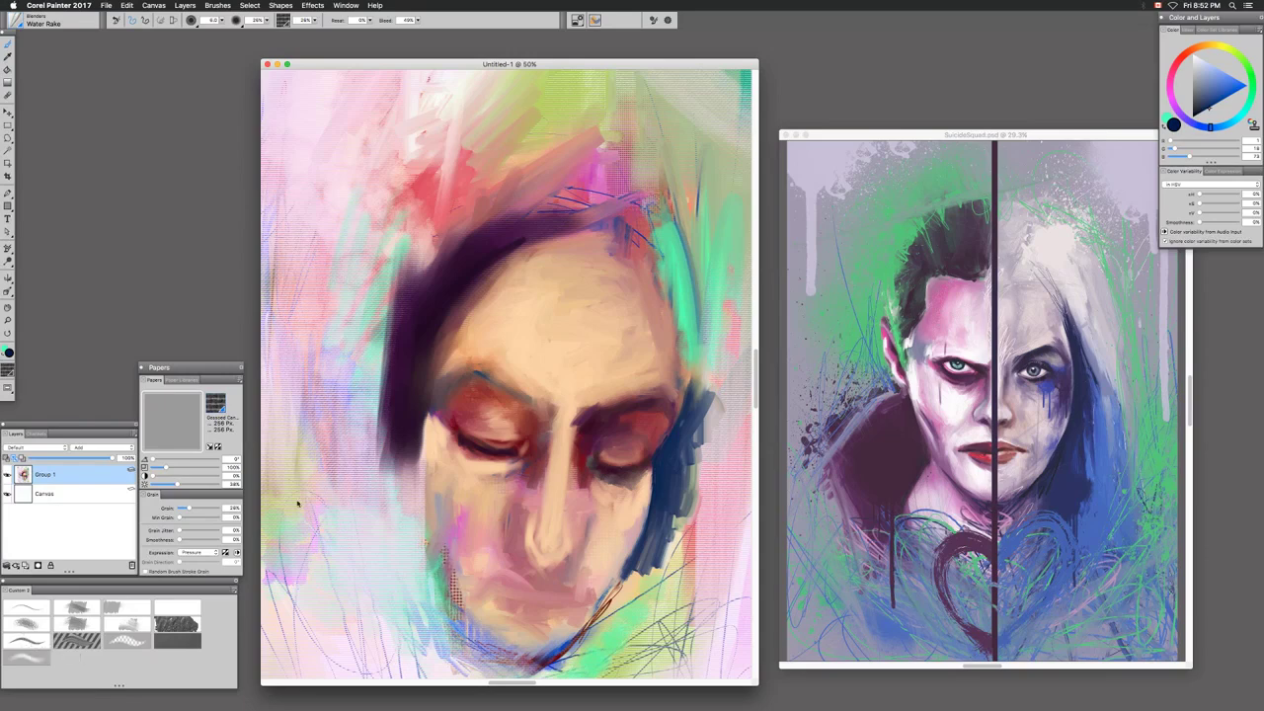
Sketch loose mint green lines over the right brow and upper right hairline with the Scratchboard Tool
{"action": "left_click", "coordinate": [77, 624]}
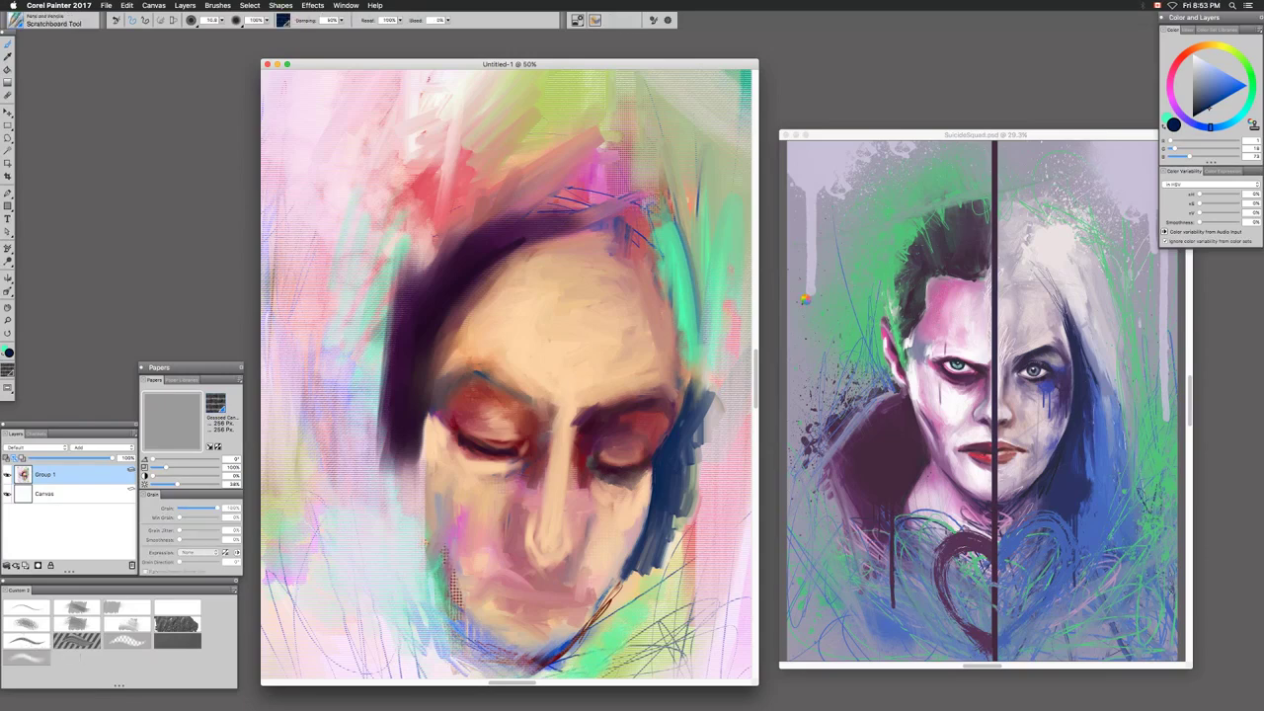
{"action": "key", "text": "shift+x"}
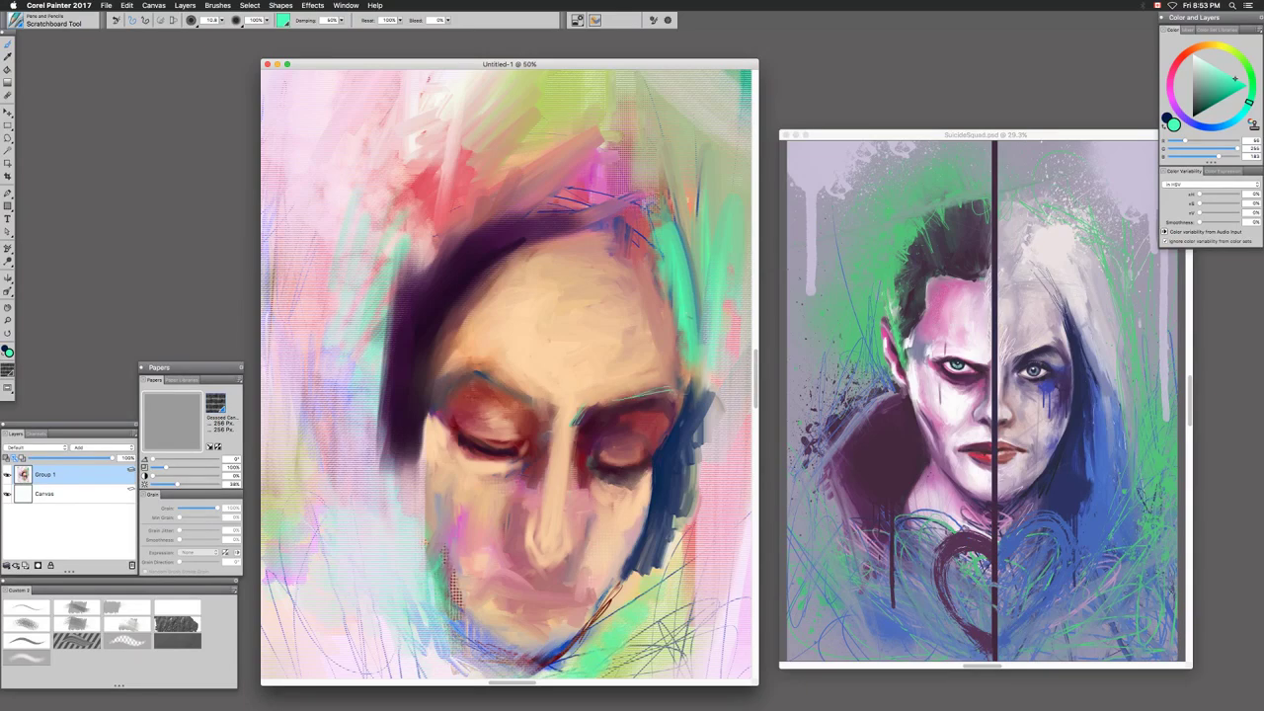
{"action": "left_click_drag", "start_coordinate": [519, 202], "coordinate": [649, 251]}
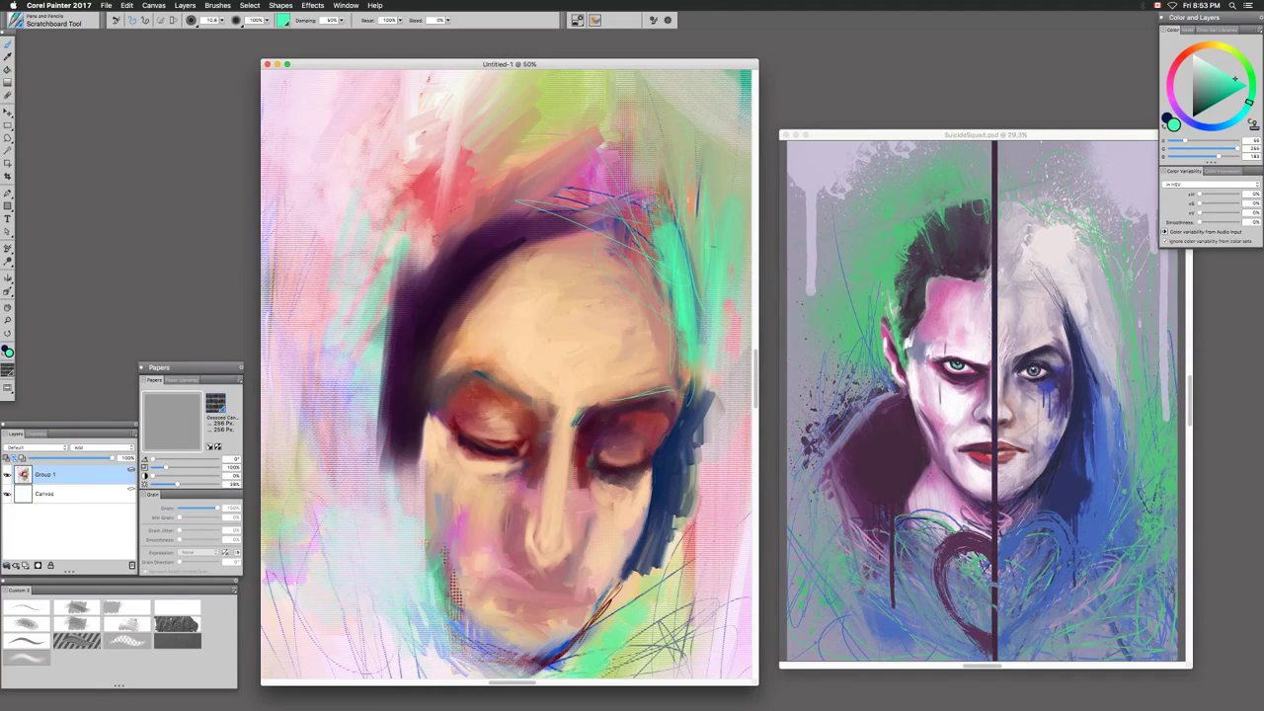
Switch back to navy and work dark strokes around the right eye, finishing with the Sargent Brush selected
{"action": "left_click", "coordinate": [1165, 127]}
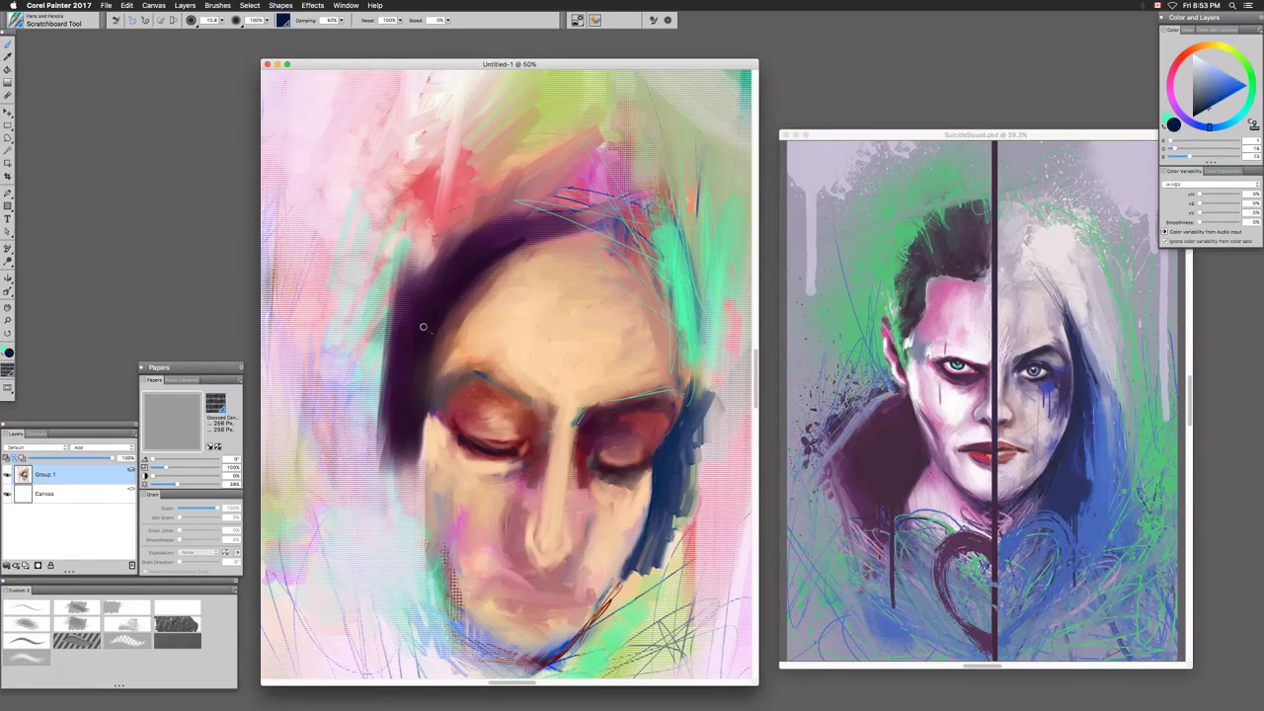
{"action": "left_click", "coordinate": [75, 624]}
{"action": "left_click", "coordinate": [85, 640]}
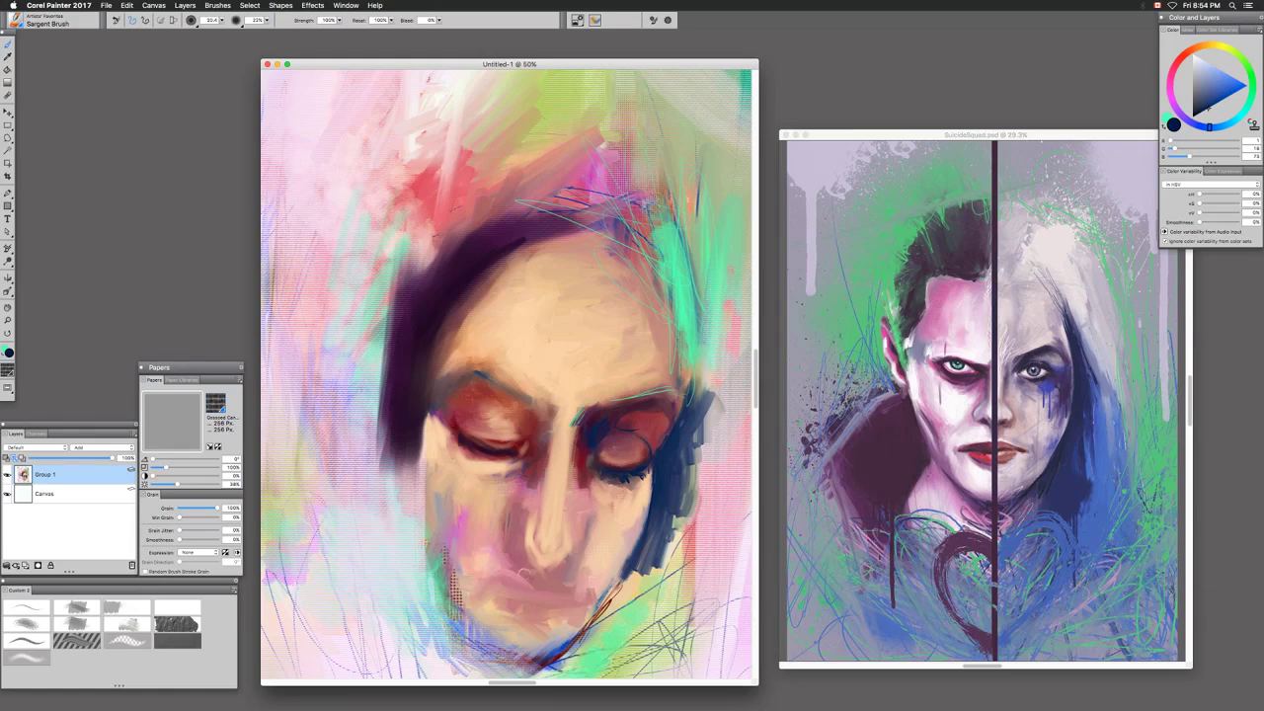
Mark the underside of the nose in navy with the Sargent Brush and shade around it with the Oil Pastel
{"action": "left_click_drag", "start_coordinate": [529, 566], "coordinate": [541, 579]}
{"action": "left_click", "coordinate": [74, 612]}
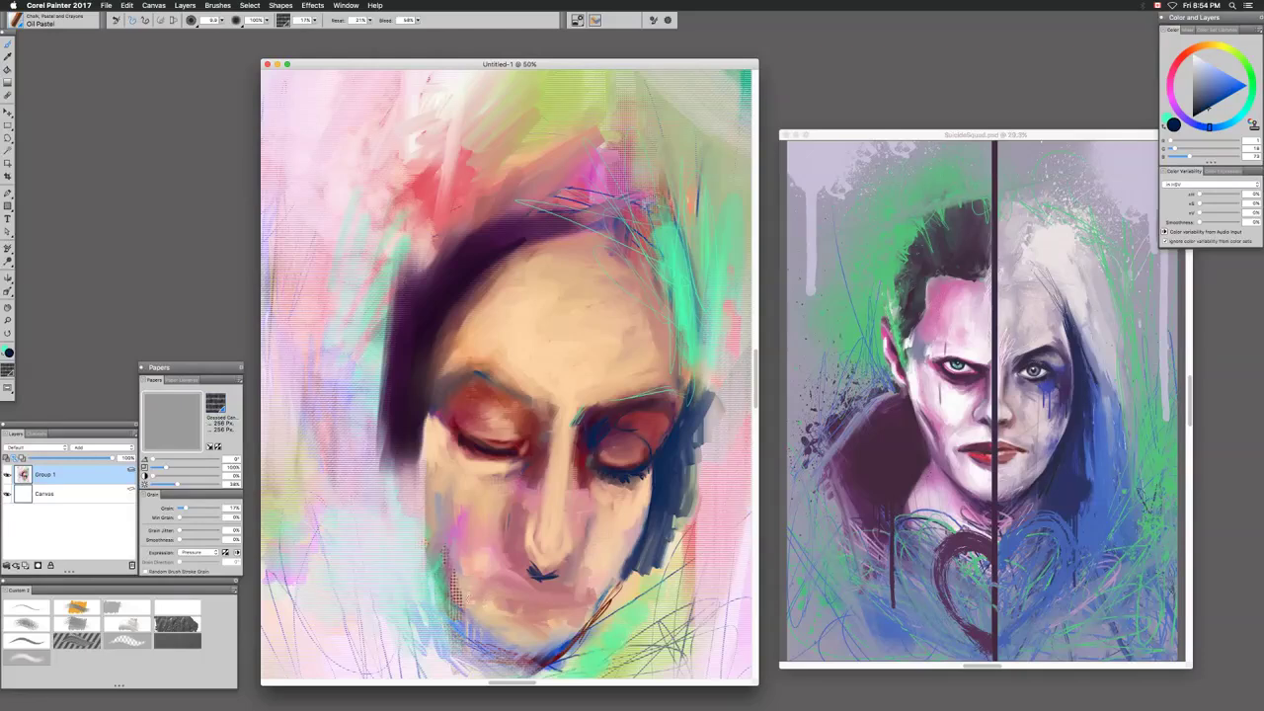
{"action": "mouse_move", "coordinate": [531, 571]}
{"action": "left_mouse_down"}
{"action": "mouse_move", "coordinate": [533, 582]}
{"action": "mouse_move", "coordinate": [526, 568]}
{"action": "mouse_move", "coordinate": [555, 578]}
{"action": "mouse_move", "coordinate": [569, 551]}
{"action": "mouse_move", "coordinate": [522, 555]}
{"action": "left_mouse_up"}
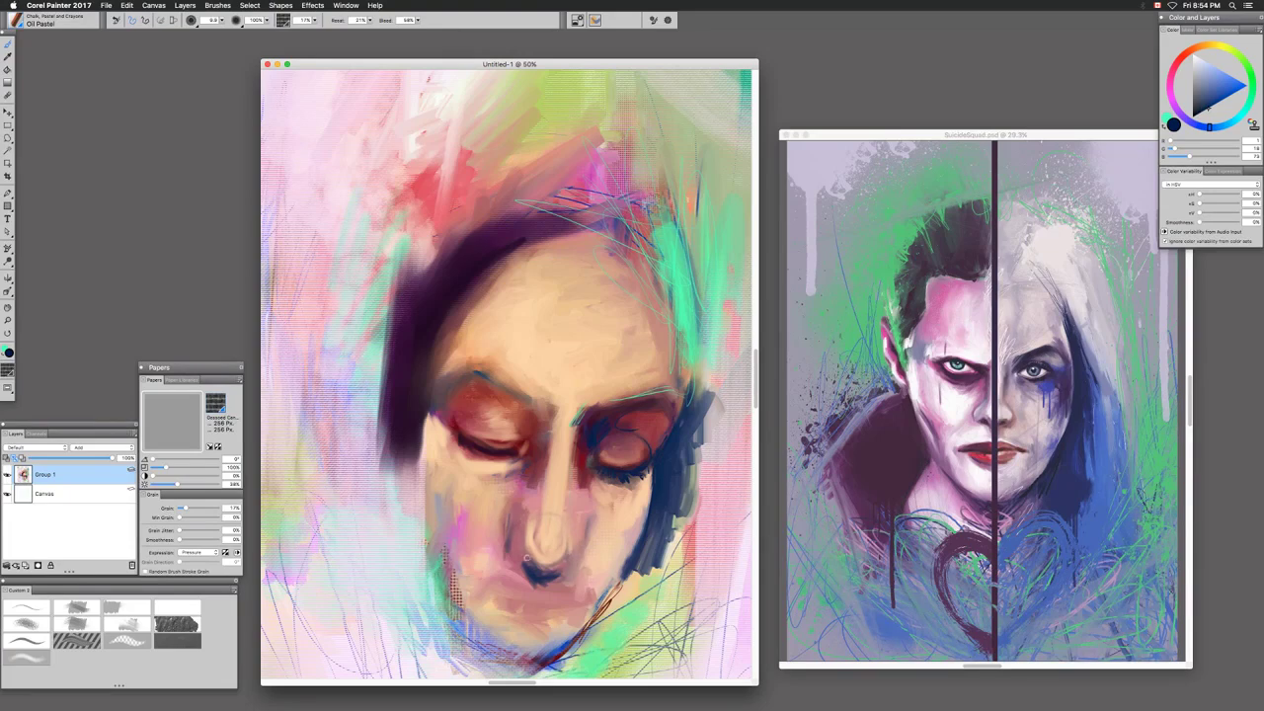
{"action": "left_click_drag", "start_coordinate": [518, 561], "coordinate": [524, 567]}
Sample a dark red near the right eye and shade the sides and underside of the nose with it, deepening the red slightly
{"action": "left_click", "coordinate": [870, 283], "text": "alt"}
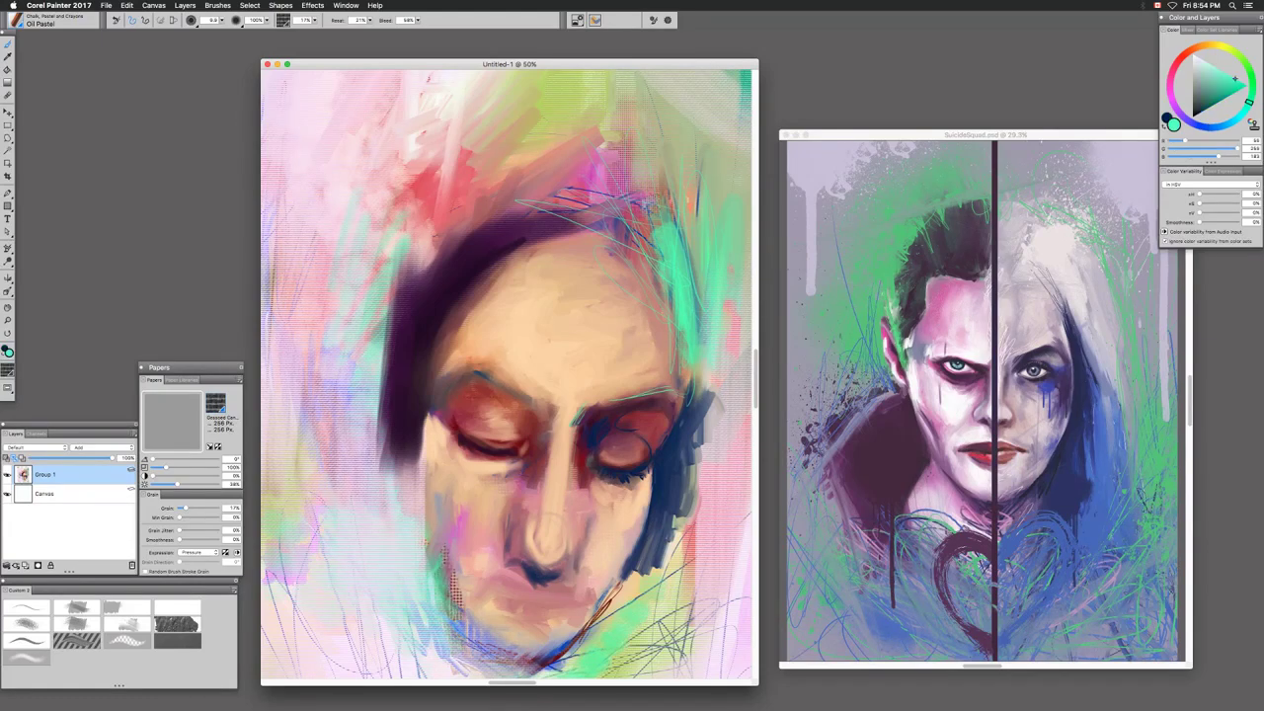
{"action": "left_click", "coordinate": [588, 452], "text": "alt"}
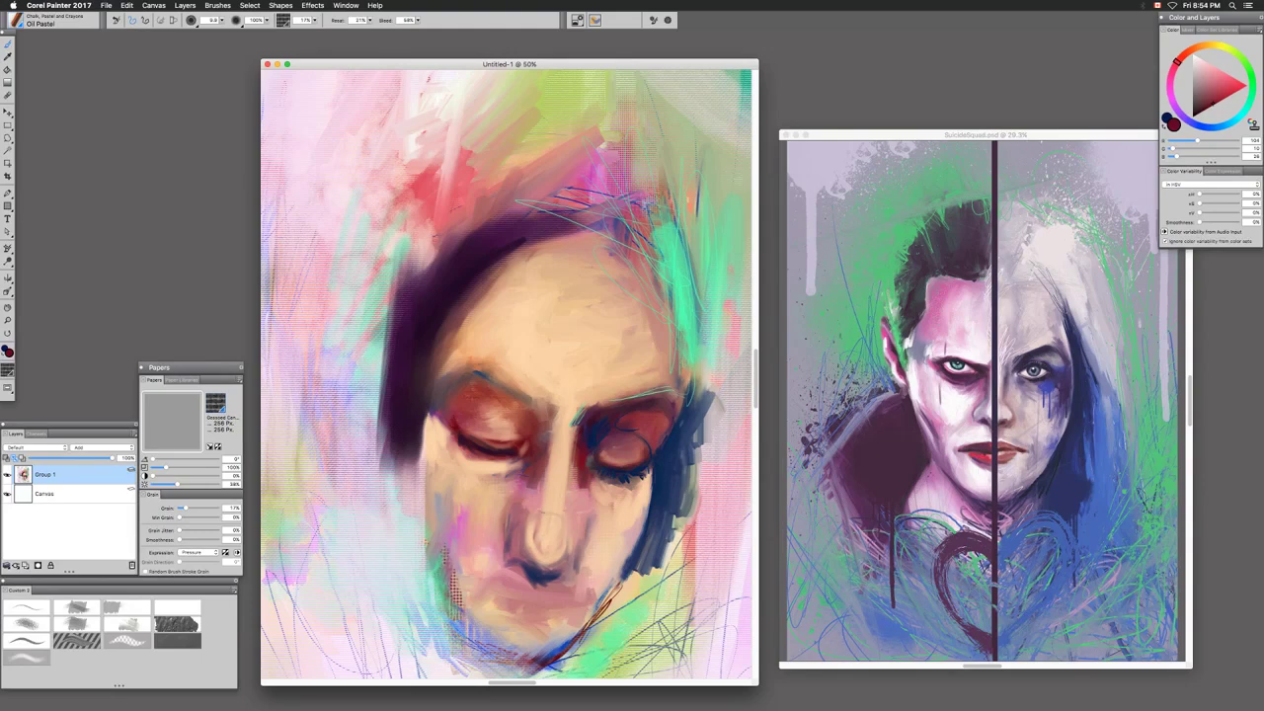
{"action": "left_click_drag", "start_coordinate": [530, 512], "coordinate": [535, 491]}
{"action": "left_click_drag", "start_coordinate": [580, 470], "coordinate": [572, 499]}
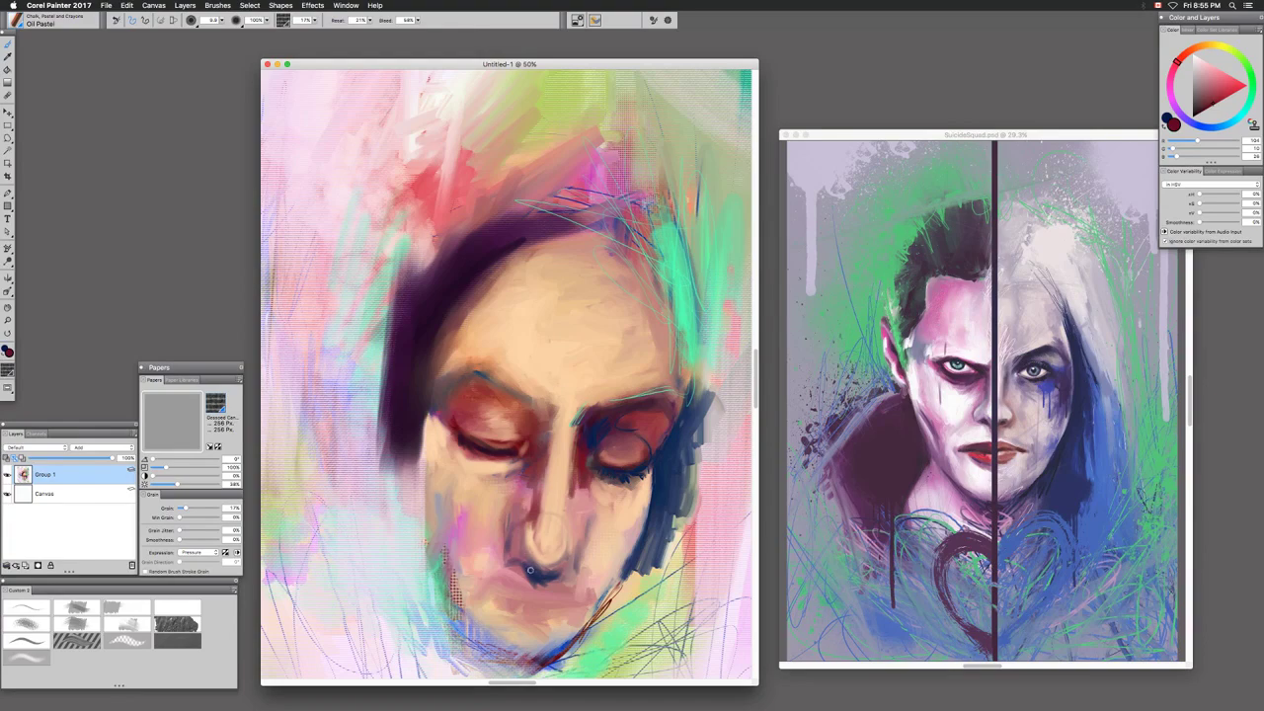
{"action": "left_click_drag", "start_coordinate": [1201, 109], "coordinate": [1216, 115]}
{"action": "left_click_drag", "start_coordinate": [534, 568], "coordinate": [526, 578]}
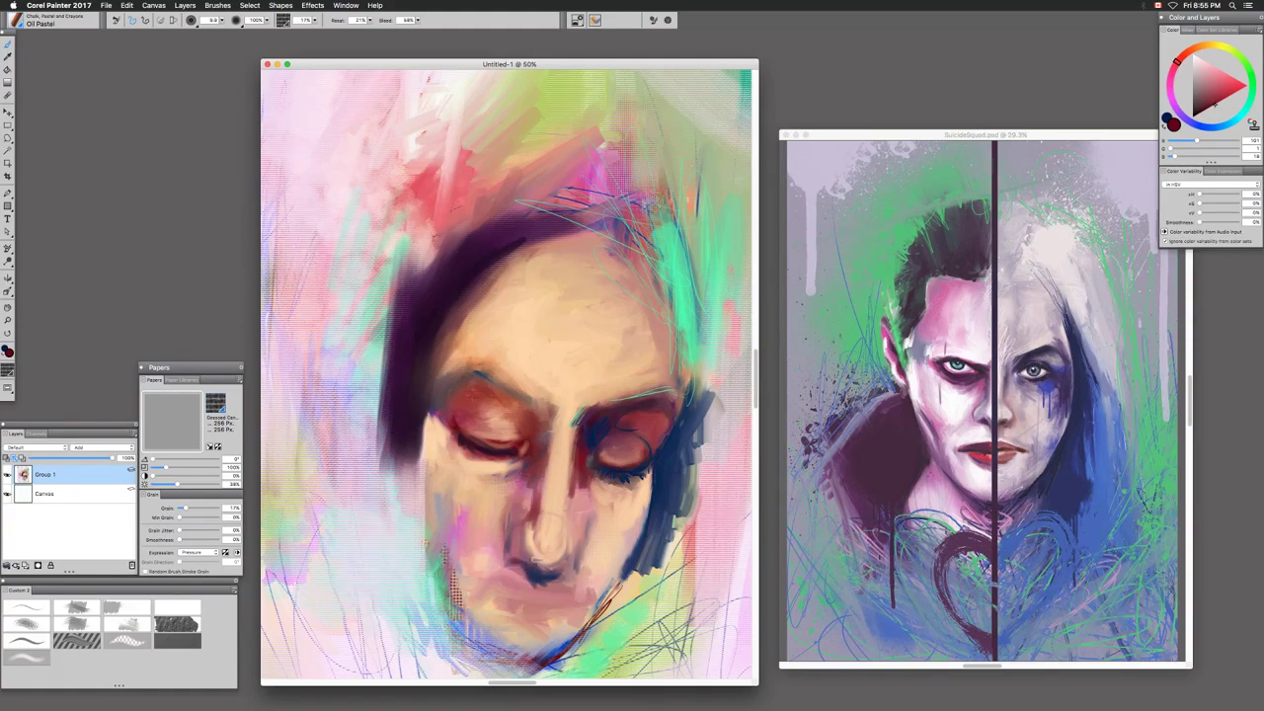
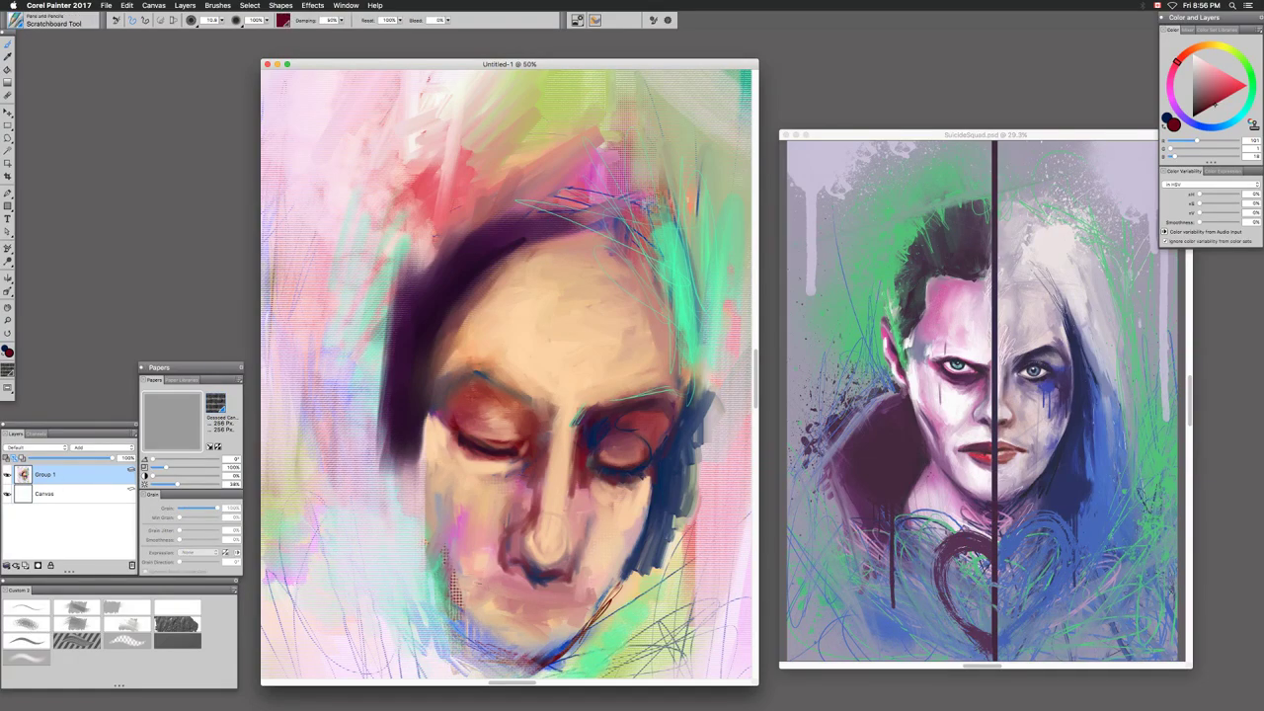
Sketch the mouth line, nostrils and nose contours in dark red with the Scratchboard Tool
{"action": "mouse_move", "coordinate": [511, 595]}
{"action": "left_mouse_down"}
{"action": "mouse_move", "coordinate": [556, 600]}
{"action": "mouse_move", "coordinate": [463, 581]}
{"action": "mouse_move", "coordinate": [580, 616]}
{"action": "left_mouse_up"}
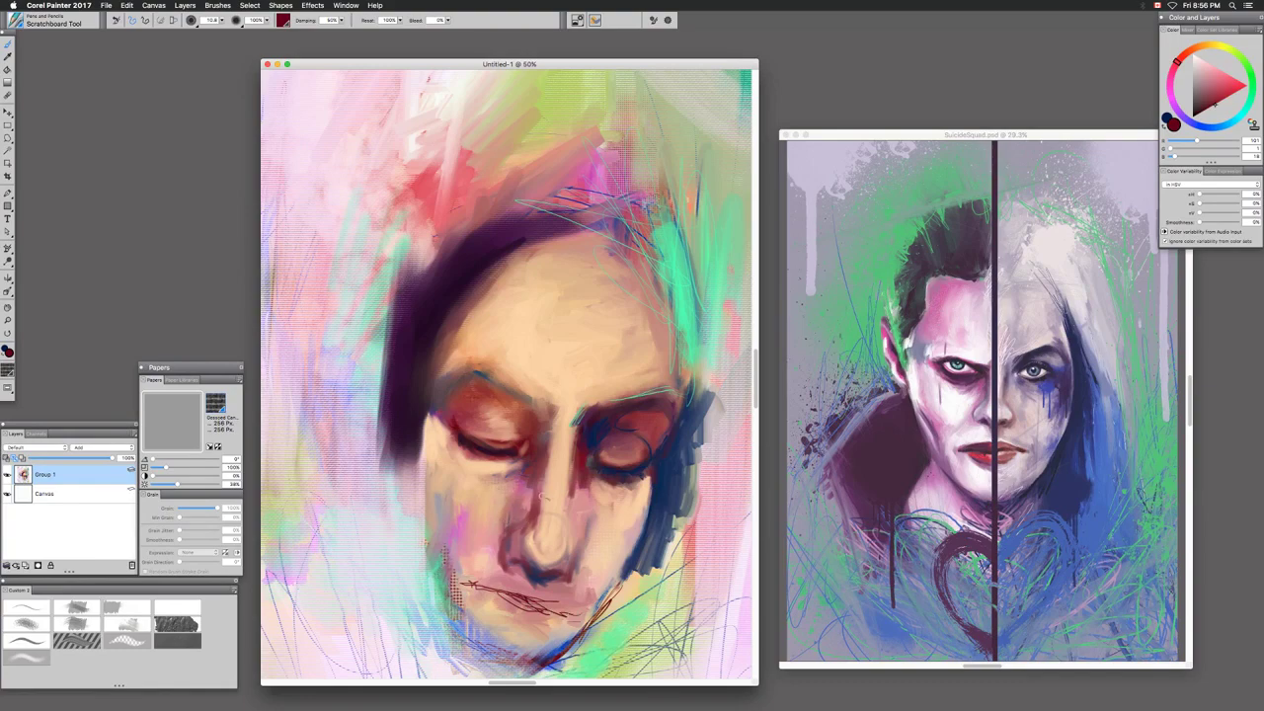
{"action": "left_click_drag", "start_coordinate": [533, 509], "coordinate": [528, 531]}
{"action": "left_click_drag", "start_coordinate": [501, 536], "coordinate": [507, 567]}
{"action": "mouse_move", "coordinate": [574, 531]}
{"action": "left_mouse_down"}
{"action": "mouse_move", "coordinate": [569, 577]}
{"action": "mouse_move", "coordinate": [568, 505]}
{"action": "left_mouse_up"}
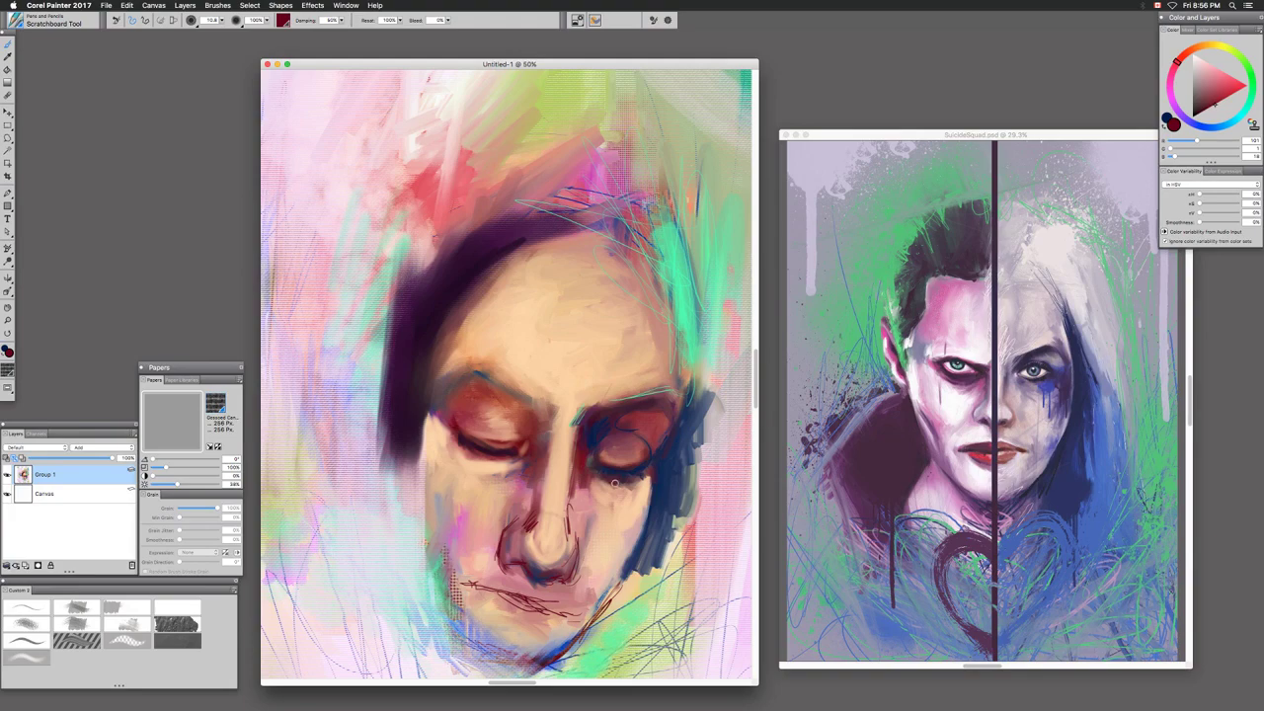
Sketch dark red contour lines below the right eye, along the face's right edge and down the left forehead
{"action": "mouse_move", "coordinate": [592, 479]}
{"action": "left_mouse_down"}
{"action": "mouse_move", "coordinate": [598, 495]}
{"action": "mouse_move", "coordinate": [584, 484]}
{"action": "left_mouse_up"}
{"action": "mouse_move", "coordinate": [669, 271]}
{"action": "left_mouse_down"}
{"action": "mouse_move", "coordinate": [675, 422]}
{"action": "mouse_move", "coordinate": [681, 308]}
{"action": "left_mouse_up"}
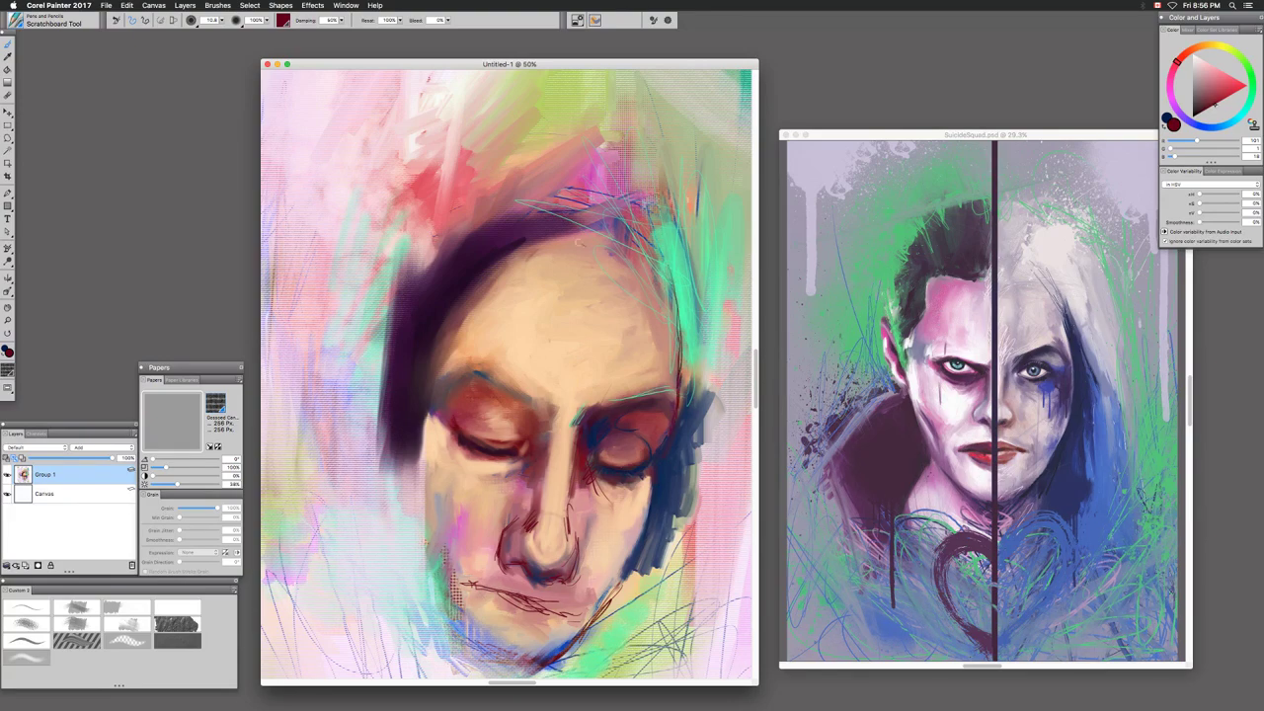
{"action": "left_click_drag", "start_coordinate": [497, 282], "coordinate": [502, 330]}
{"action": "left_click_drag", "start_coordinate": [504, 332], "coordinate": [549, 375]}
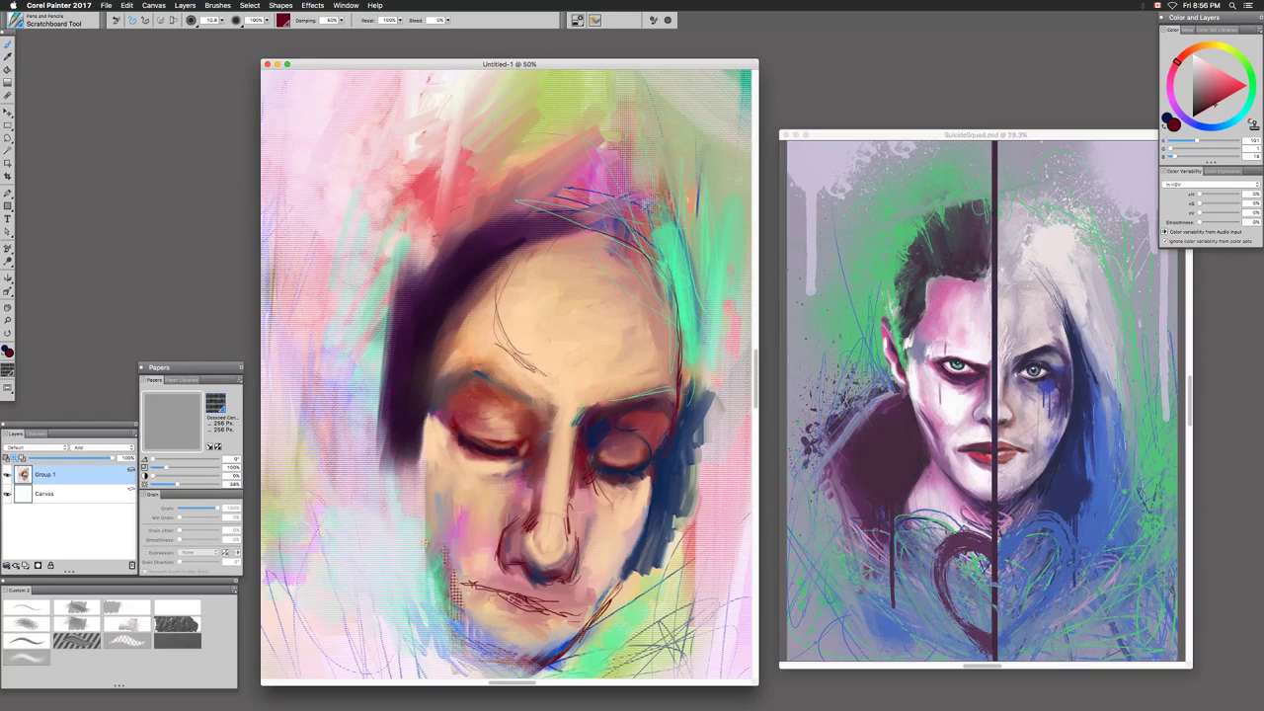
Fill in the centre of the lips with denser dark red scribbled lines
{"action": "left_click_drag", "start_coordinate": [507, 597], "coordinate": [539, 609]}
{"action": "left_click_drag", "start_coordinate": [531, 609], "coordinate": [553, 615]}
{"action": "left_click_drag", "start_coordinate": [478, 592], "coordinate": [524, 600]}
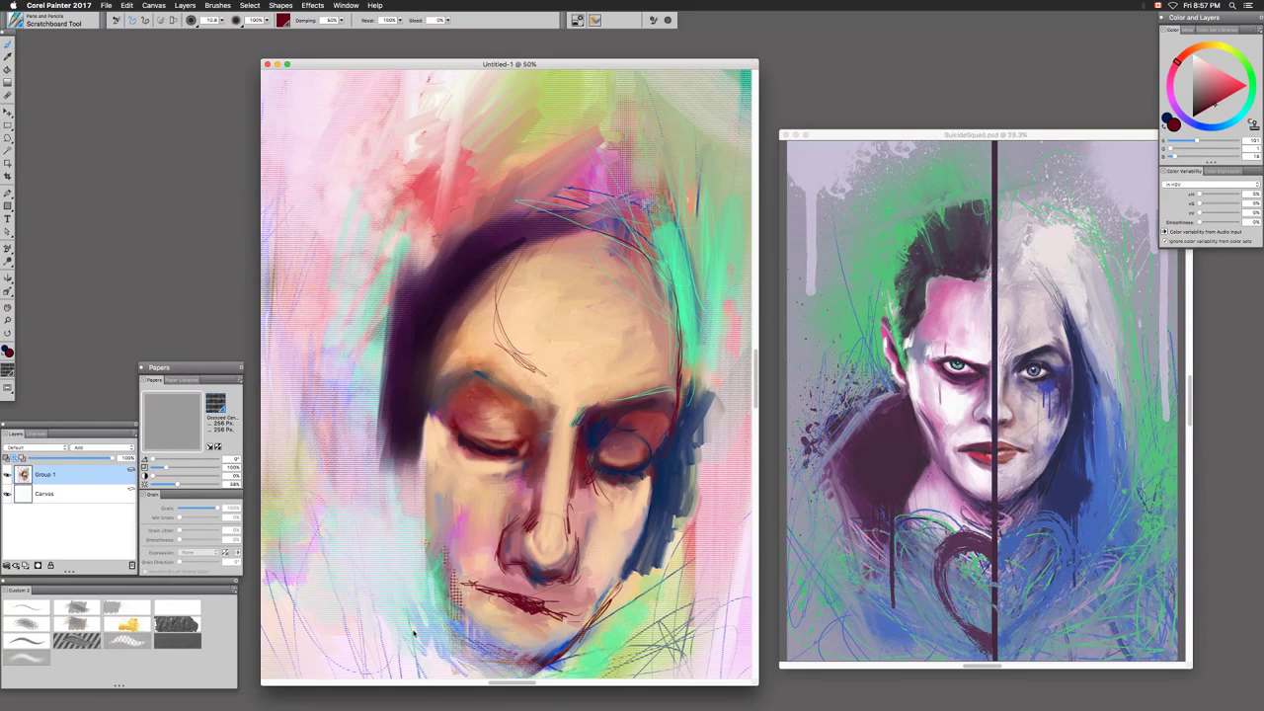
Blend the sketched lines on the lips, nose and forehead into the skin tones with the Water Rake
{"action": "left_click", "coordinate": [129, 624]}
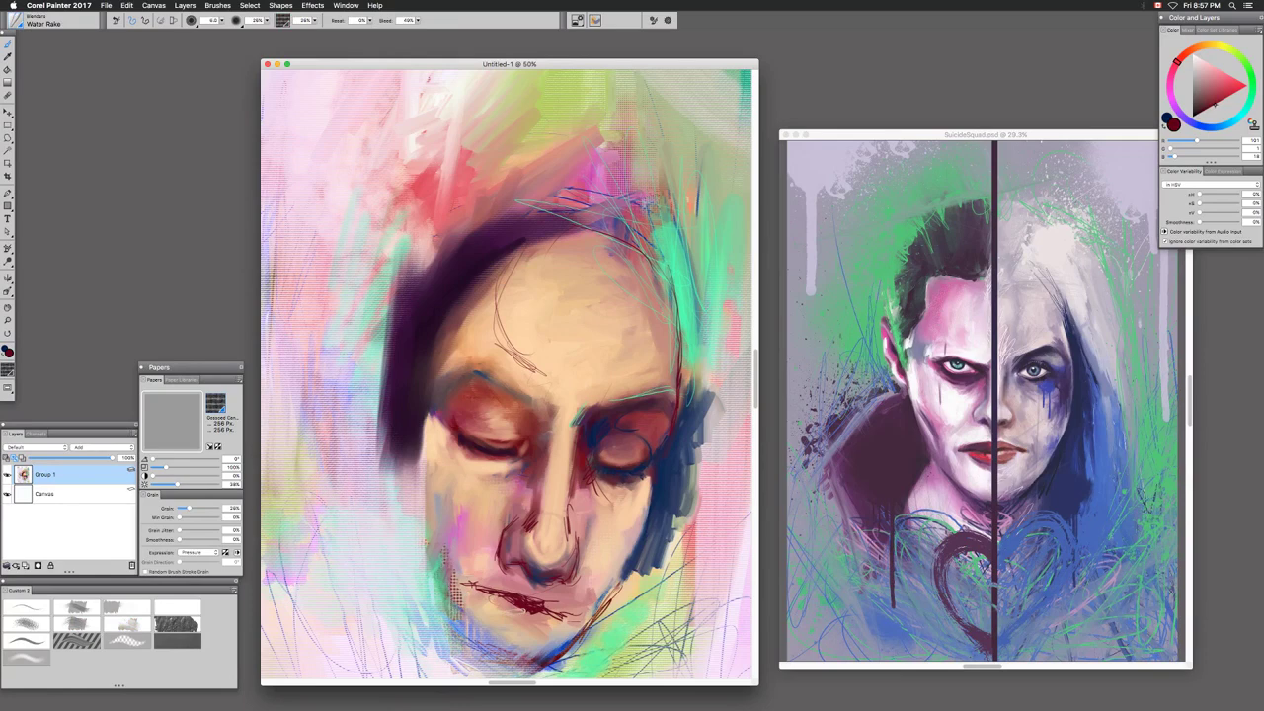
{"action": "left_click_drag", "start_coordinate": [541, 612], "coordinate": [521, 598]}
{"action": "mouse_move", "coordinate": [522, 595]}
{"action": "left_mouse_down"}
{"action": "mouse_move", "coordinate": [480, 586]}
{"action": "mouse_move", "coordinate": [568, 616]}
{"action": "mouse_move", "coordinate": [487, 594]}
{"action": "mouse_move", "coordinate": [529, 623]}
{"action": "mouse_move", "coordinate": [583, 621]}
{"action": "left_mouse_up"}
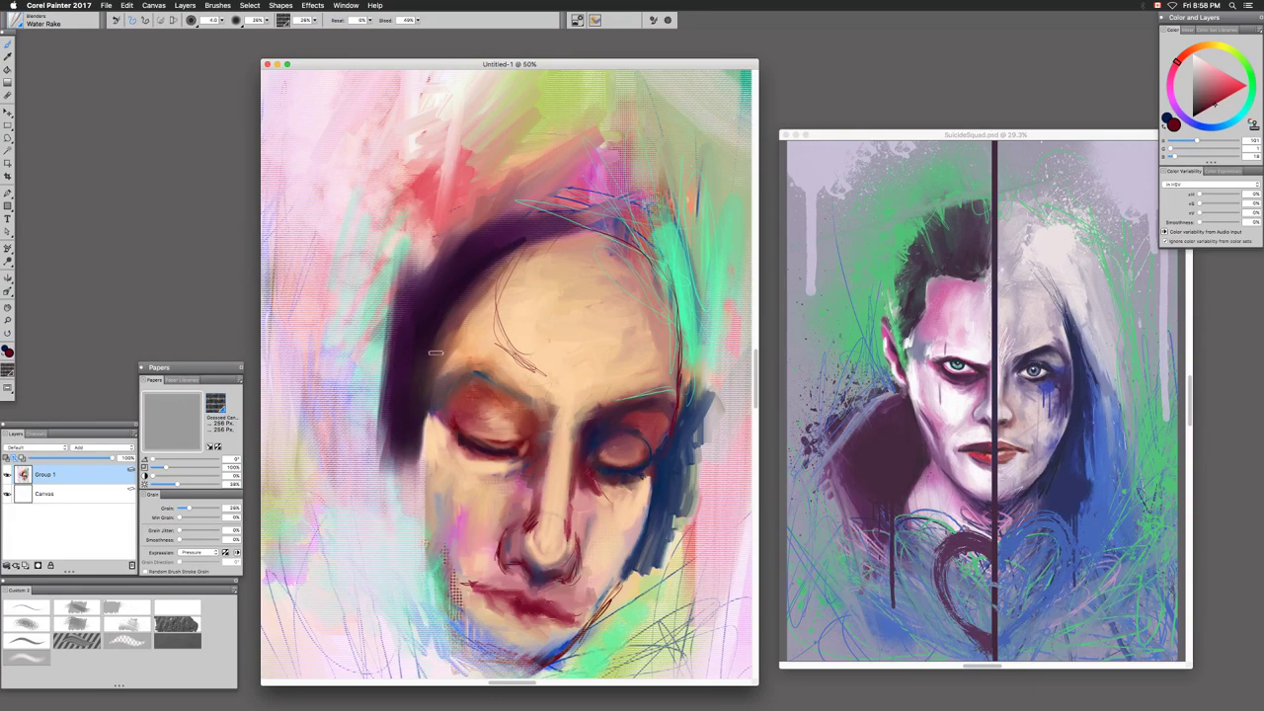
{"action": "mouse_move", "coordinate": [494, 286]}
{"action": "left_mouse_down"}
{"action": "mouse_move", "coordinate": [501, 348]}
{"action": "mouse_move", "coordinate": [498, 331]}
{"action": "mouse_move", "coordinate": [534, 370]}
{"action": "left_mouse_up"}
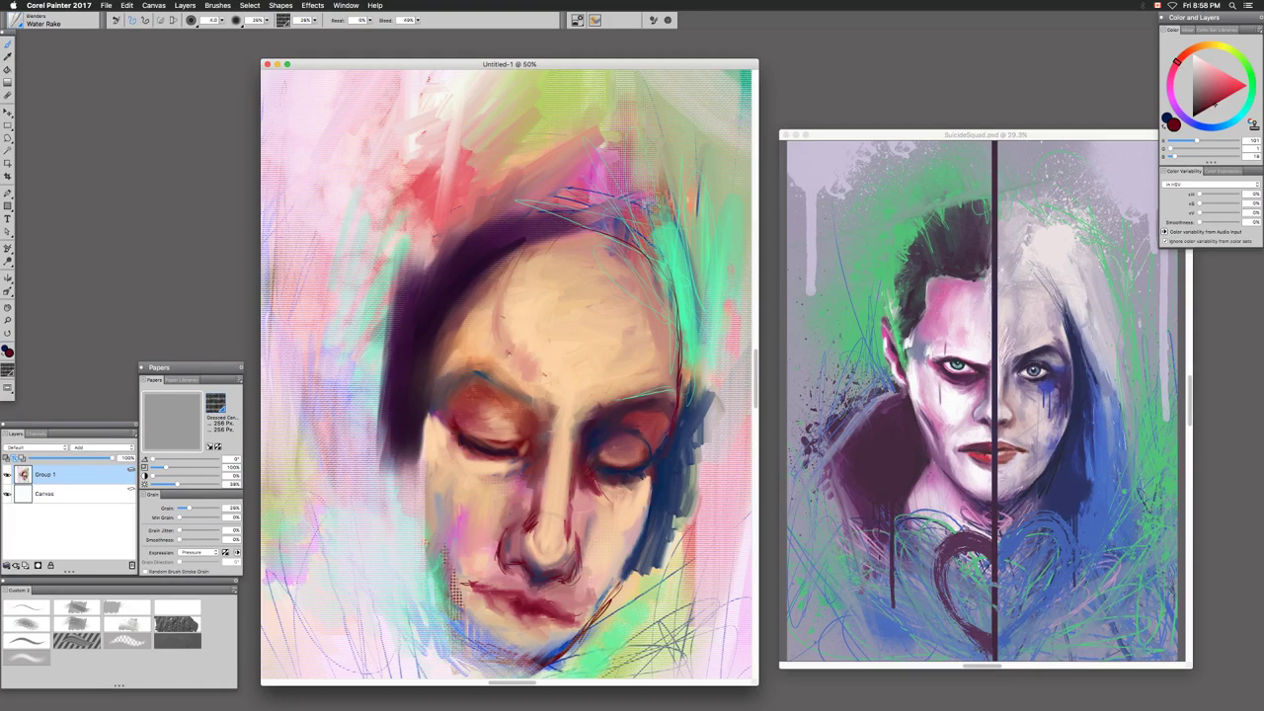
{"action": "left_click_drag", "start_coordinate": [508, 326], "coordinate": [526, 273]}
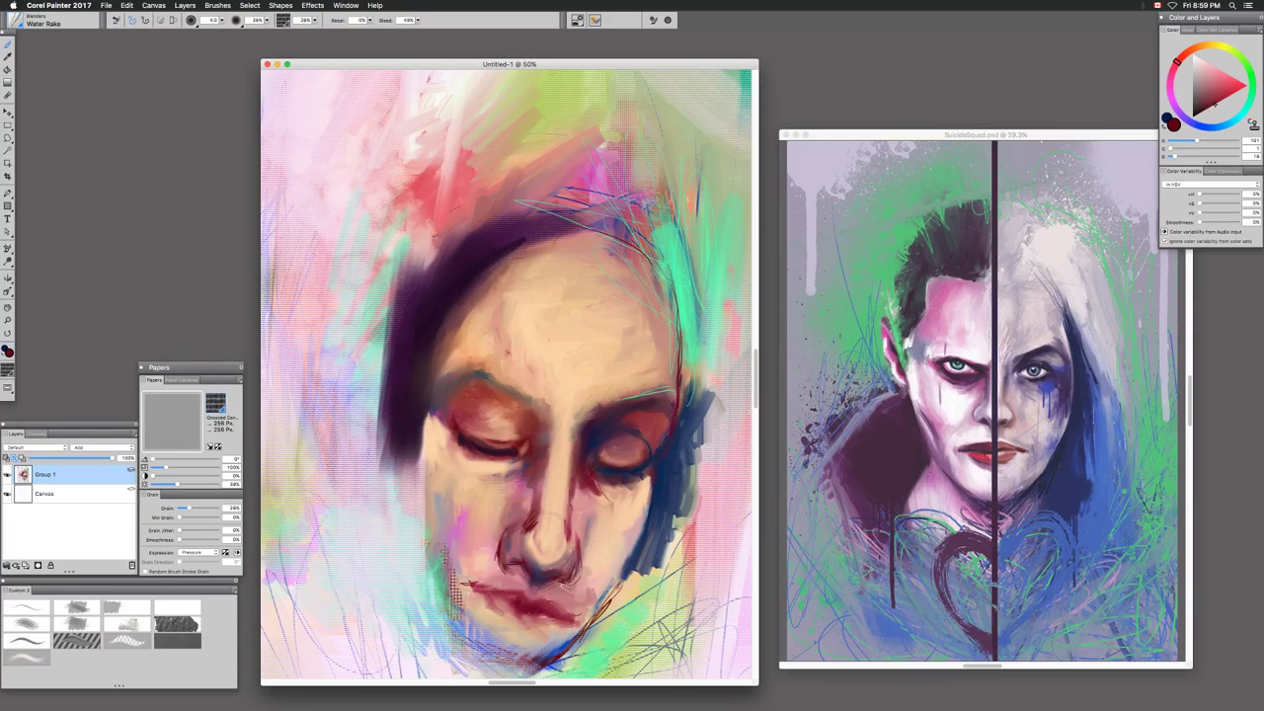
Open the recent painting BatmanVS to show another finished example
{"action": "left_click", "coordinate": [106, 6]}
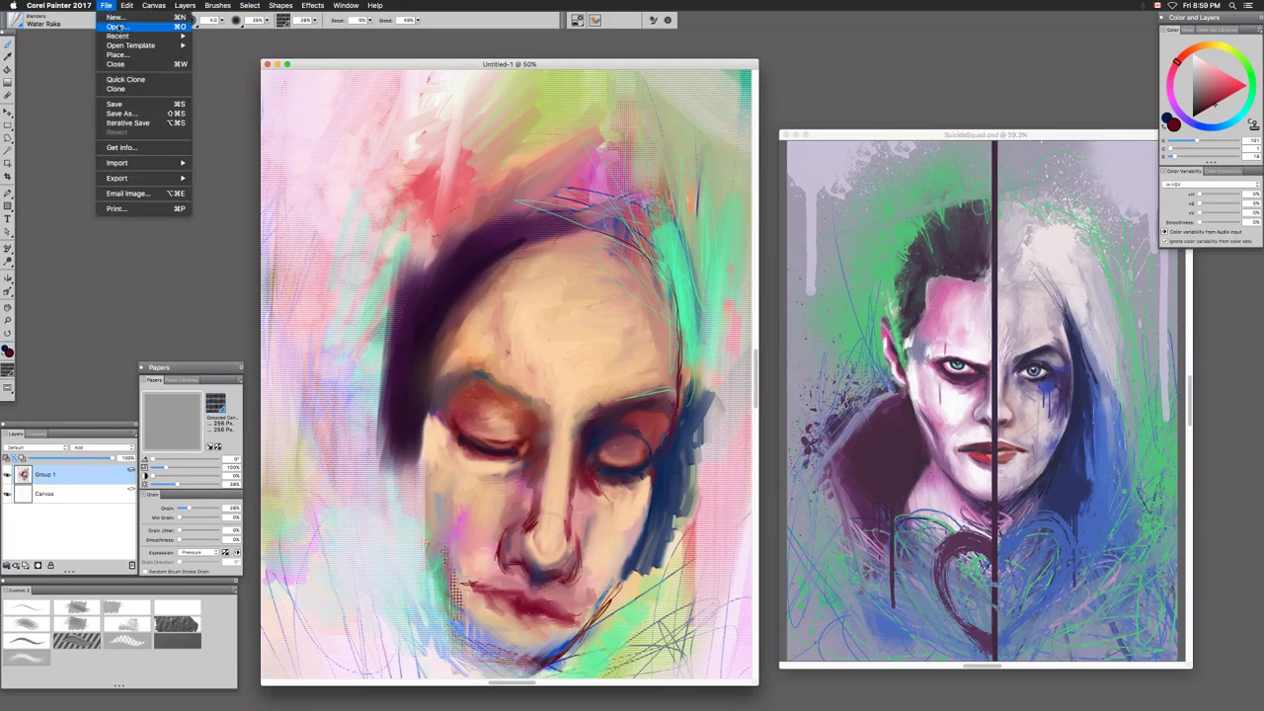
{"action": "mouse_move", "coordinate": [129, 37]}
{"action": "left_click", "coordinate": [218, 38]}
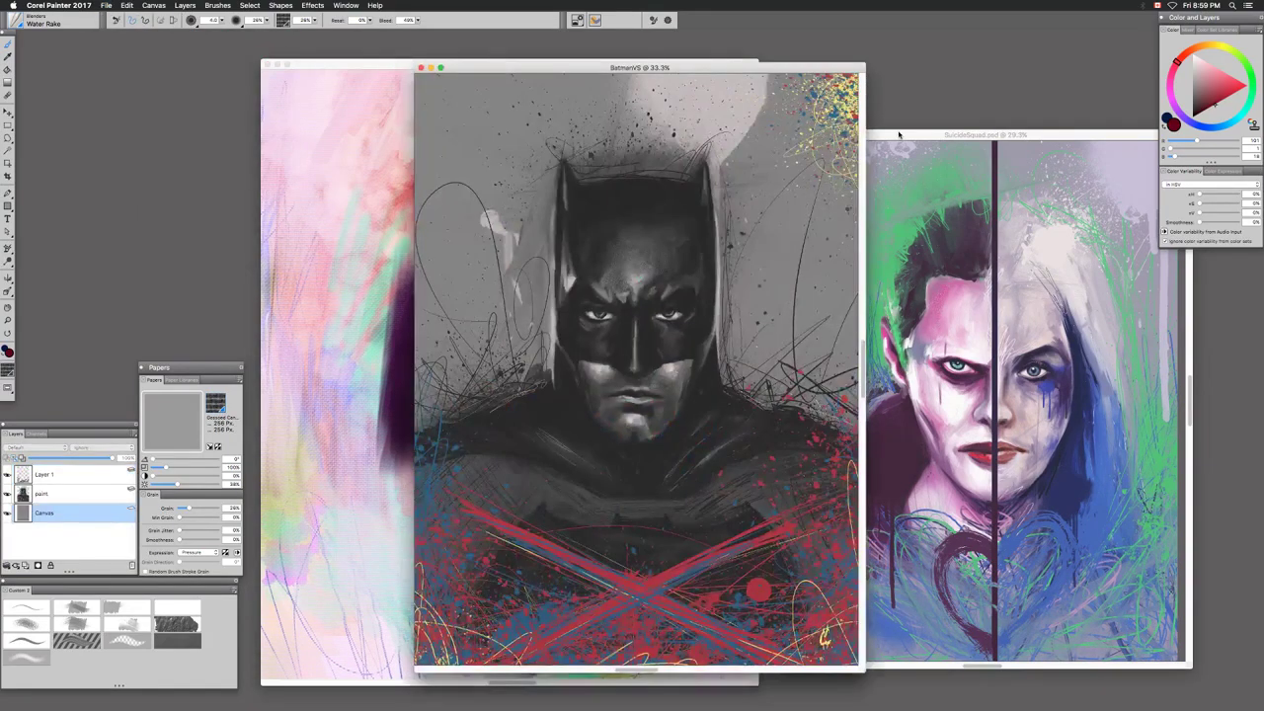
Close the SuicideSquad.psd and BatmanVS paintings, leaving only the portrait open
{"action": "left_click_drag", "start_coordinate": [901, 135], "coordinate": [907, 140]}
{"action": "left_click", "coordinate": [793, 140]}
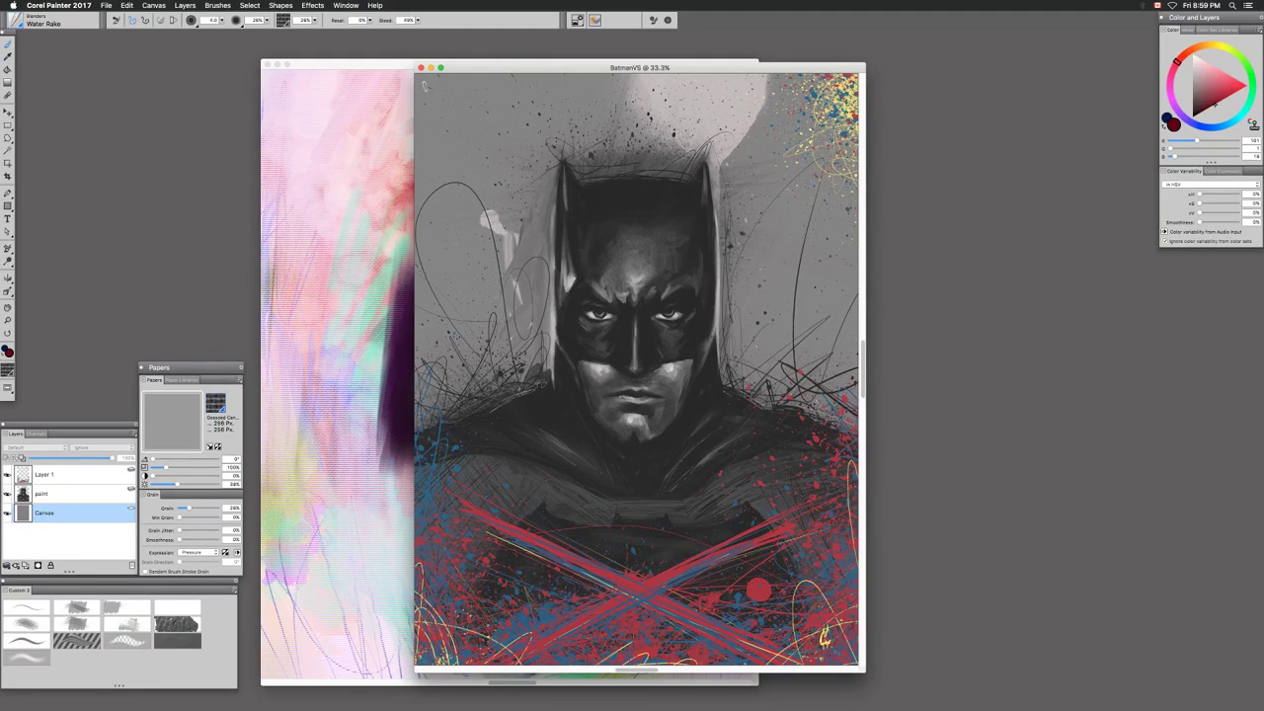
{"action": "left_click", "coordinate": [420, 68]}
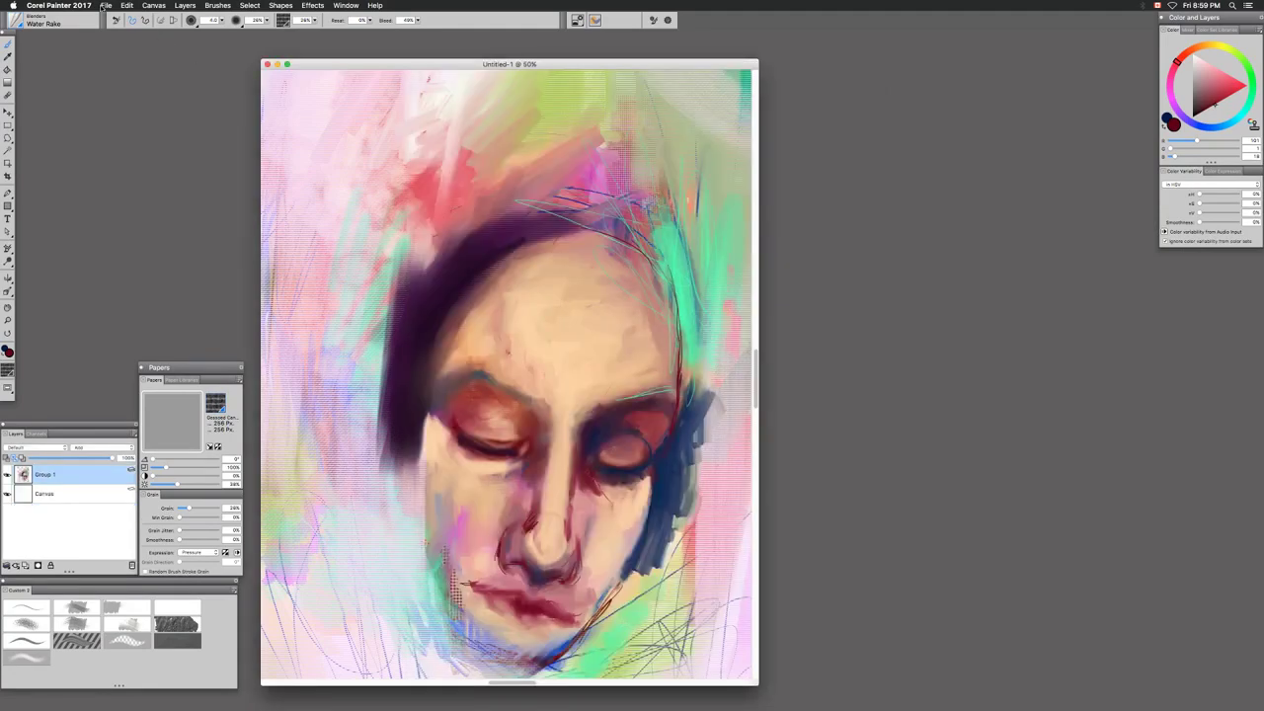
Open the recent painting IWD2016 and place its window beside the portrait as a reference
{"action": "left_click", "coordinate": [105, 5]}
{"action": "mouse_move", "coordinate": [123, 36]}
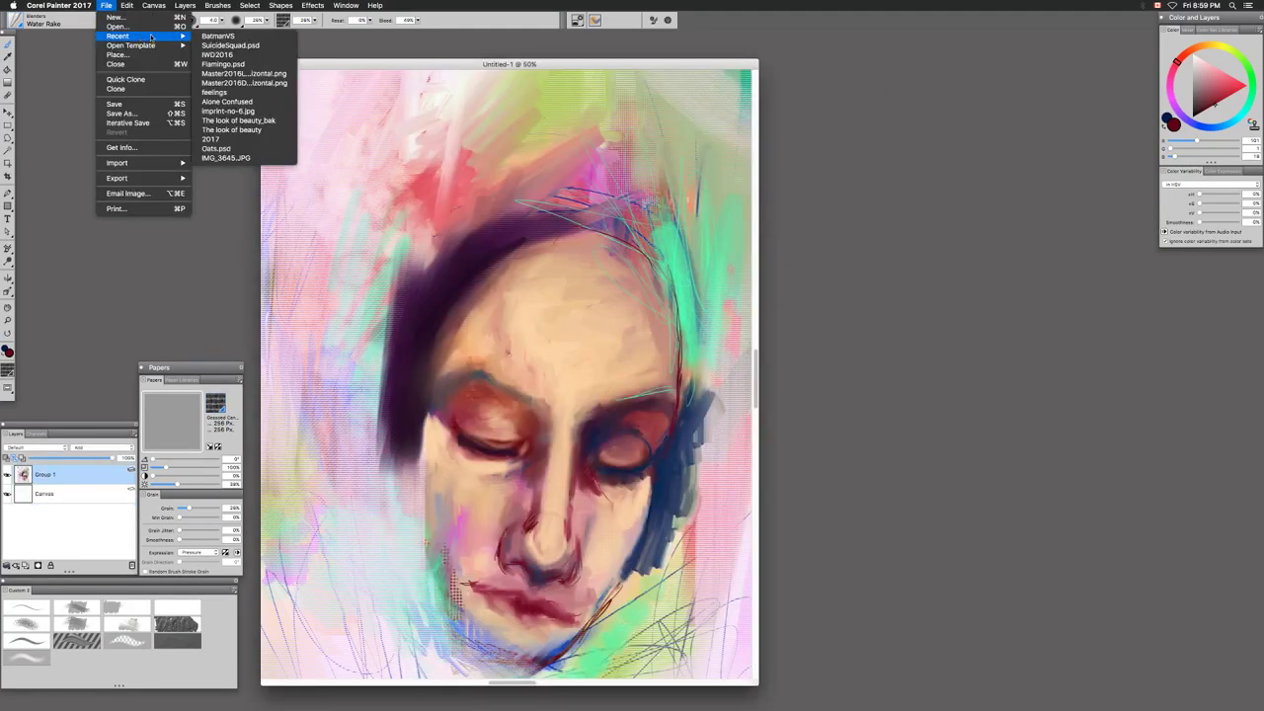
{"action": "left_click", "coordinate": [262, 57]}
{"action": "left_click", "coordinate": [691, 227]}
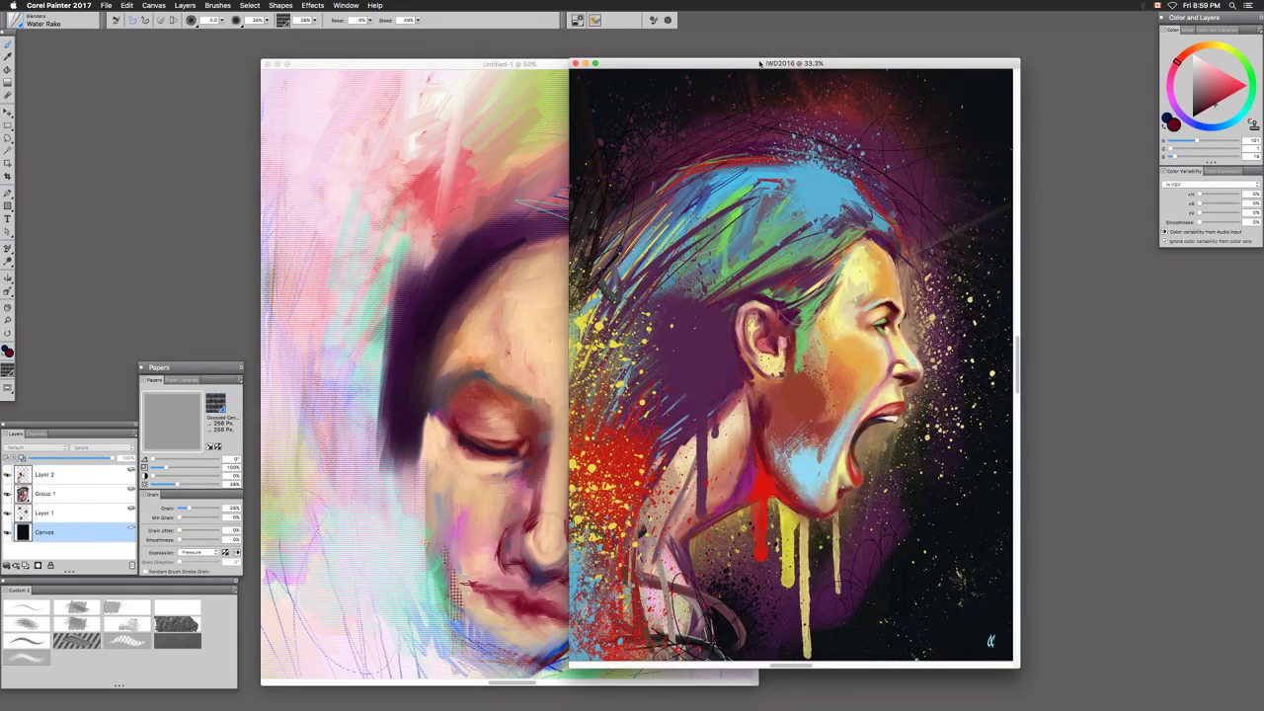
{"action": "left_click_drag", "start_coordinate": [760, 63], "coordinate": [729, 66]}
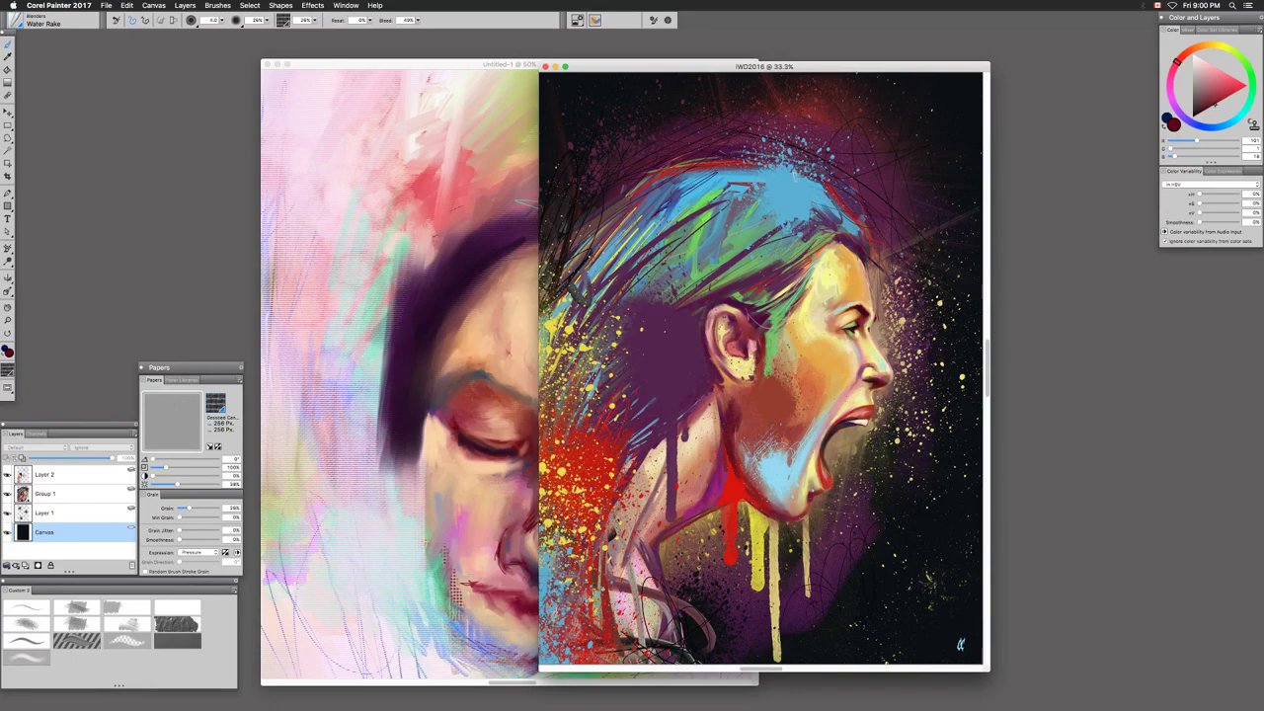
{"action": "left_click_drag", "start_coordinate": [852, 69], "coordinate": [1071, 75]}
Return to the portrait and pull the dark purple hair across the upper forehead with the Water Rake
{"action": "left_click", "coordinate": [450, 342]}
{"action": "mouse_move", "coordinate": [495, 246]}
{"action": "left_mouse_down"}
{"action": "mouse_move", "coordinate": [480, 287]}
{"action": "mouse_move", "coordinate": [604, 255]}
{"action": "mouse_move", "coordinate": [553, 286]}
{"action": "mouse_move", "coordinate": [515, 266]}
{"action": "mouse_move", "coordinate": [590, 239]}
{"action": "mouse_move", "coordinate": [523, 268]}
{"action": "mouse_move", "coordinate": [520, 249]}
{"action": "left_mouse_up"}
{"action": "mouse_move", "coordinate": [610, 260]}
{"action": "left_mouse_down"}
{"action": "mouse_move", "coordinate": [543, 290]}
{"action": "mouse_move", "coordinate": [575, 261]}
{"action": "left_mouse_up"}
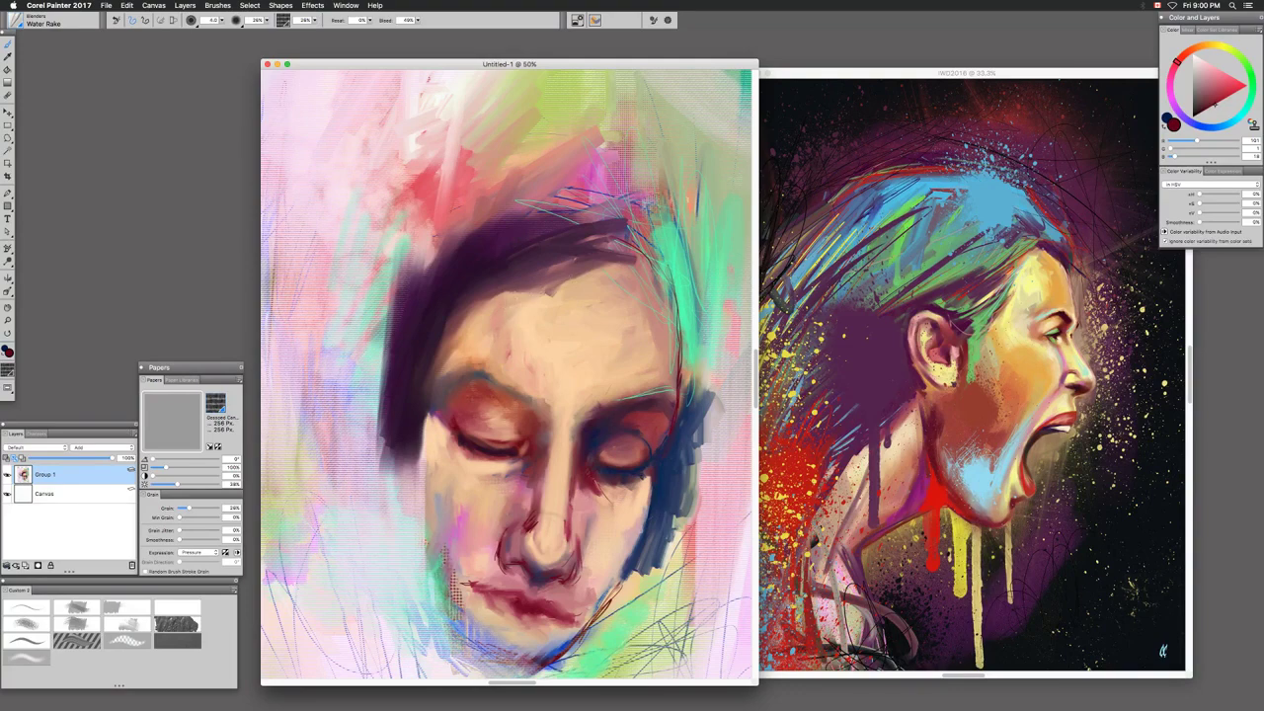
Arrange the portrait and IWD2016 windows side by side for comparison, and close the IWD2016 painting
{"action": "key", "text": "super+minus"}
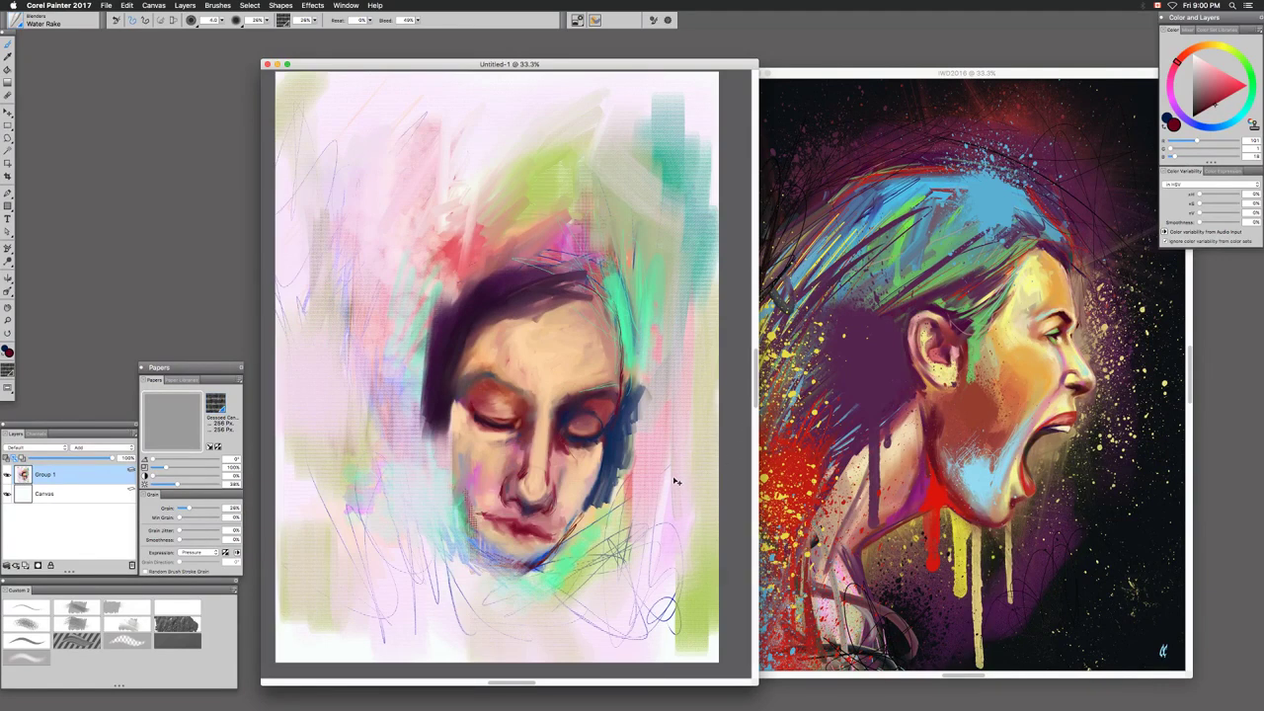
{"action": "mouse_move", "coordinate": [904, 67]}
{"action": "left_mouse_down"}
{"action": "mouse_move", "coordinate": [888, 70]}
{"action": "mouse_move", "coordinate": [922, 68]}
{"action": "left_mouse_up"}
{"action": "left_click_drag", "start_coordinate": [686, 63], "coordinate": [675, 63]}
{"action": "mouse_move", "coordinate": [813, 74]}
{"action": "left_mouse_down"}
{"action": "mouse_move", "coordinate": [800, 79]}
{"action": "mouse_move", "coordinate": [819, 78]}
{"action": "left_mouse_up"}
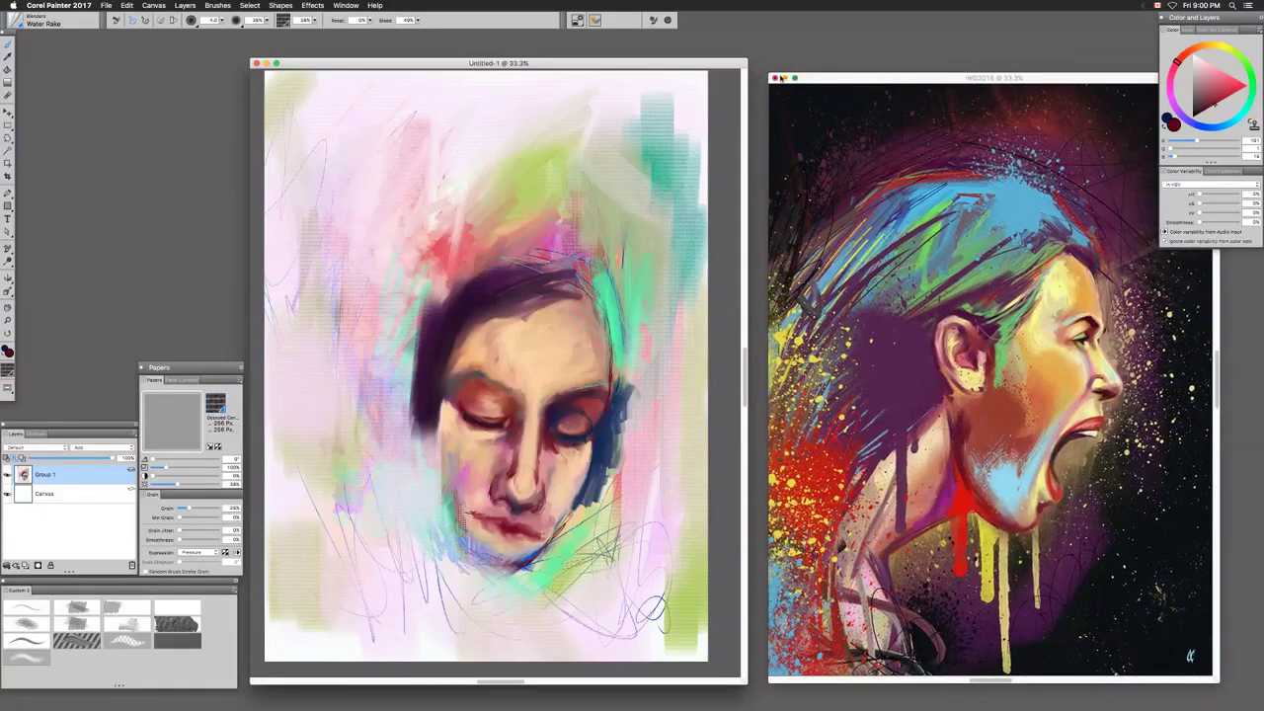
{"action": "left_click", "coordinate": [775, 77]}
Open the recent painting Flamingo.psd beside the portrait as another finished example, and close it again
{"action": "left_click", "coordinate": [103, 6]}
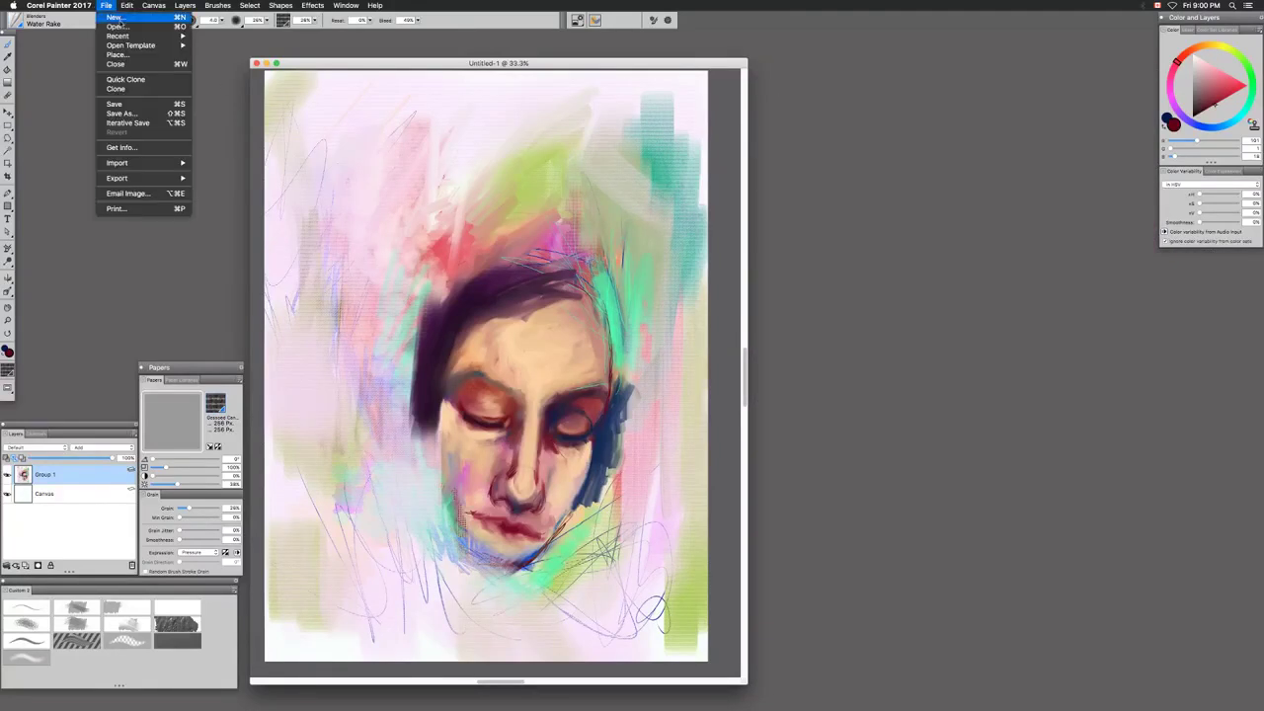
{"action": "mouse_move", "coordinate": [149, 38]}
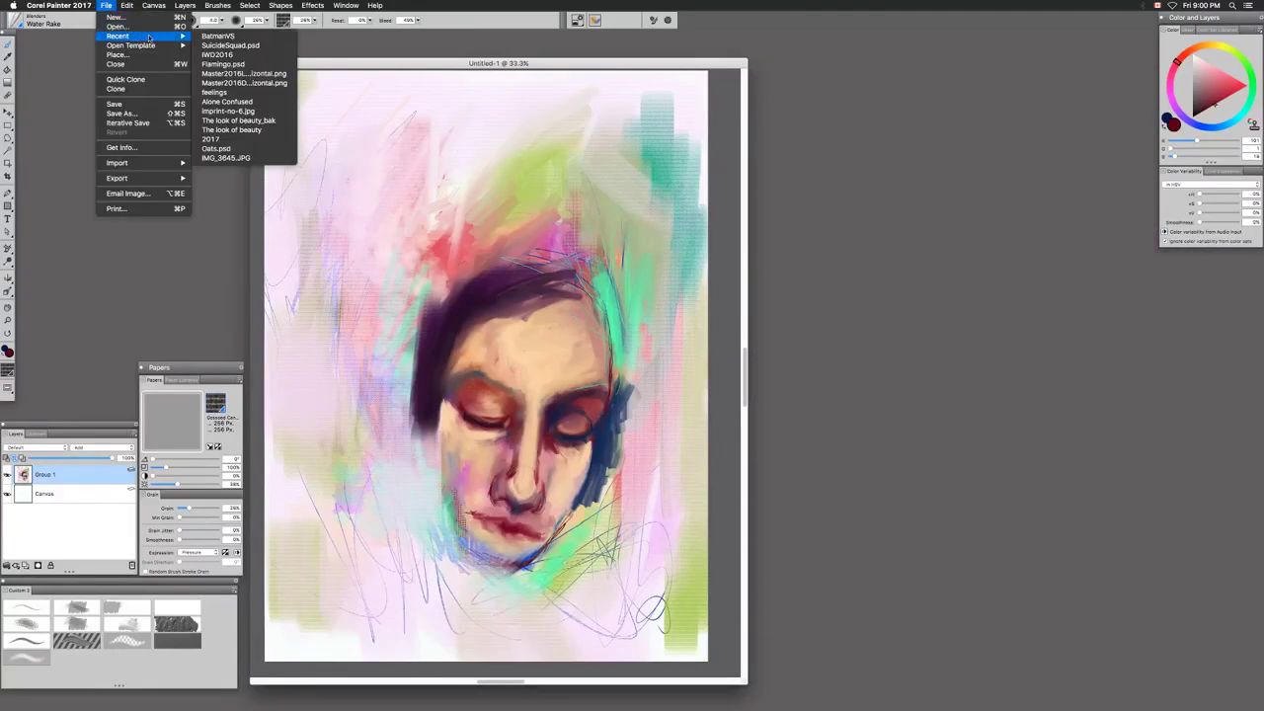
{"action": "left_click", "coordinate": [266, 56]}
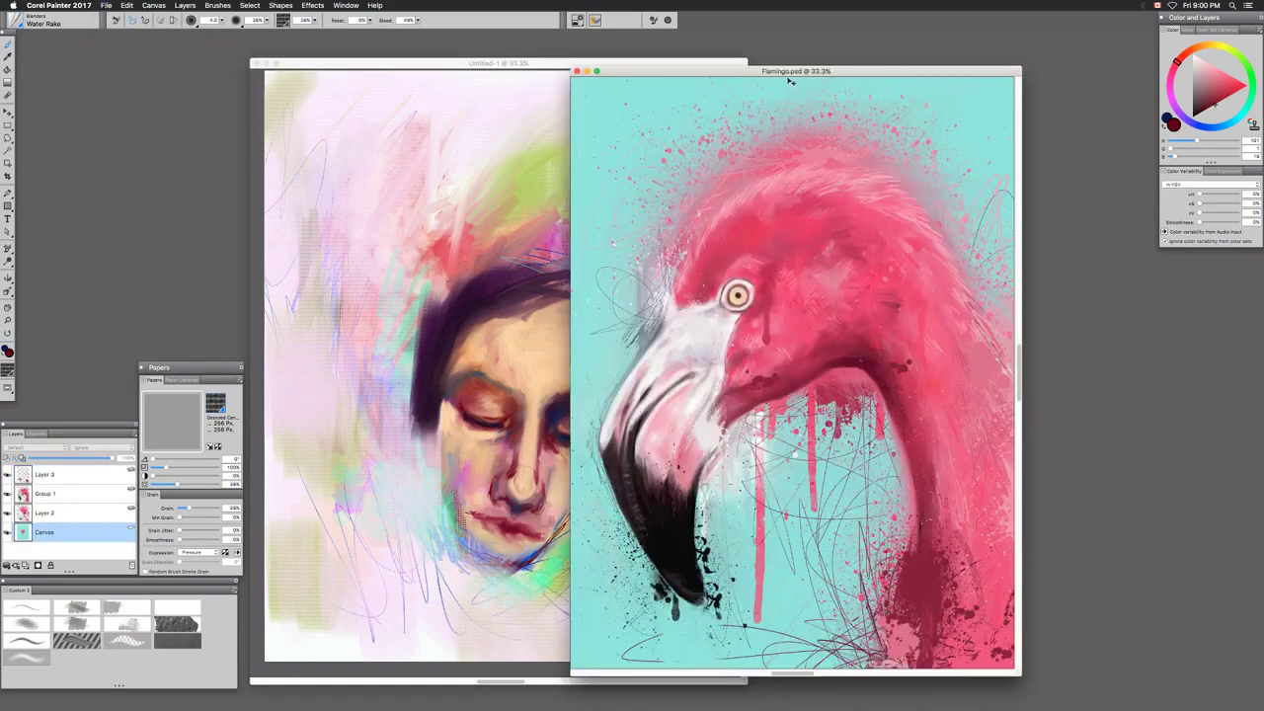
{"action": "left_click_drag", "start_coordinate": [791, 69], "coordinate": [974, 81]}
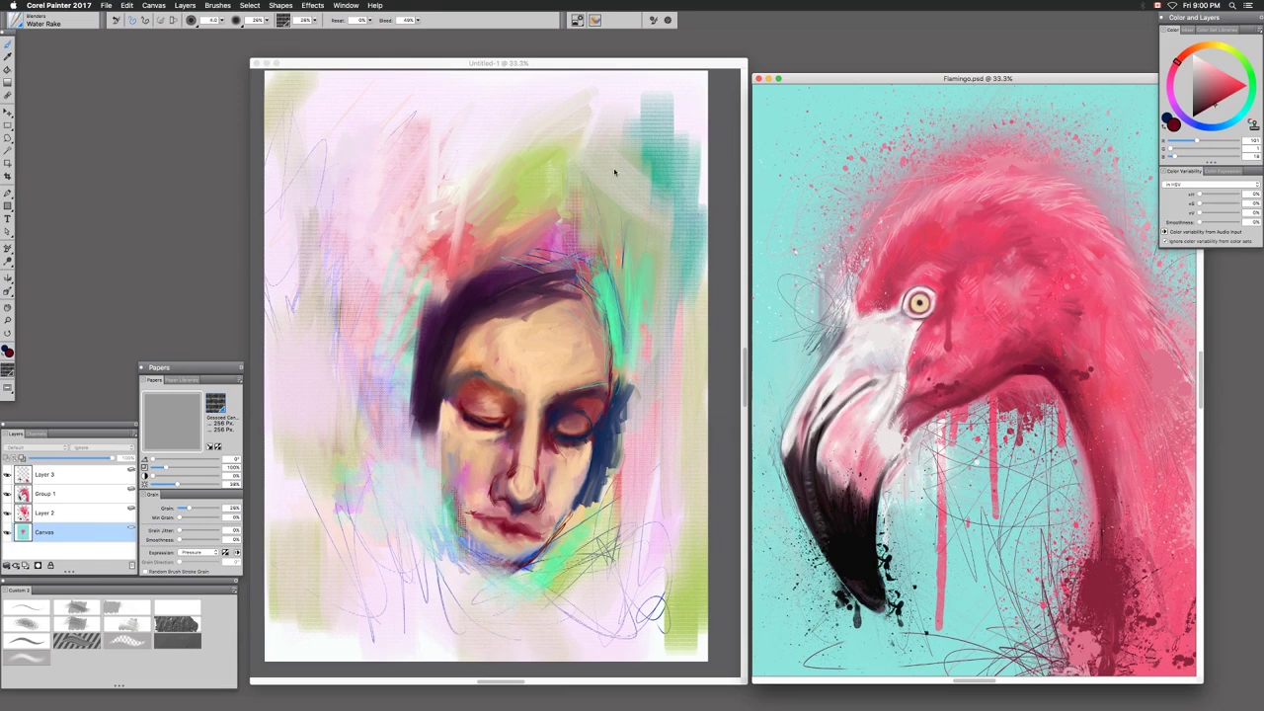
{"action": "left_click", "coordinate": [759, 78]}
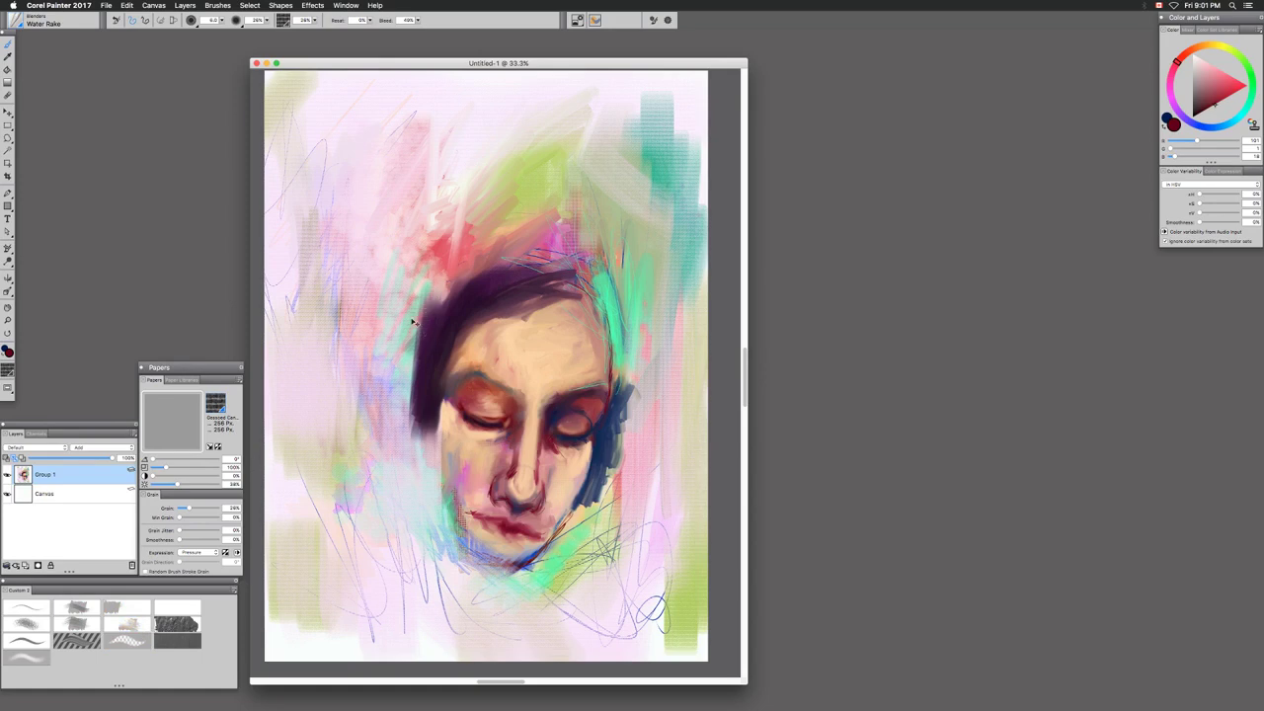
Pull the dark purple hair outward and down beside the face with the Water Rake, and blend the hairline across the upper forehead
{"action": "mouse_move", "coordinate": [426, 340]}
{"action": "left_mouse_down"}
{"action": "mouse_move", "coordinate": [441, 300]}
{"action": "mouse_move", "coordinate": [415, 346]}
{"action": "mouse_move", "coordinate": [440, 302]}
{"action": "left_mouse_up"}
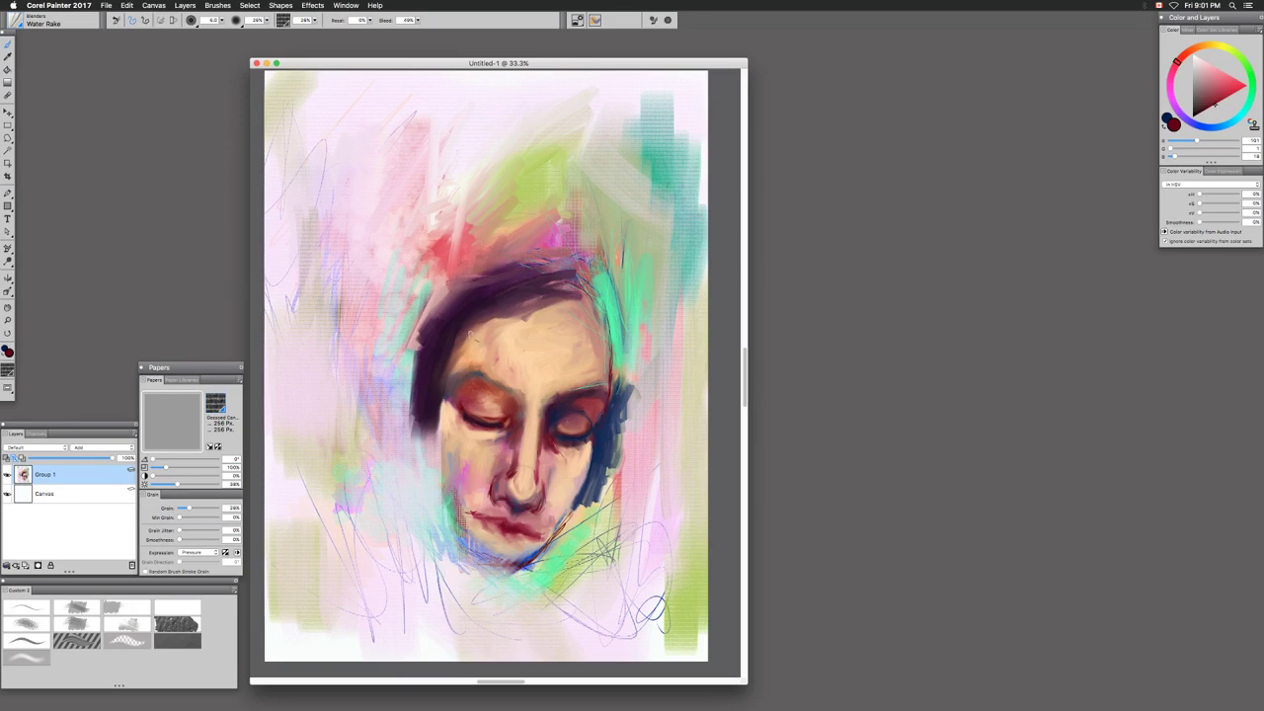
{"action": "left_click_drag", "start_coordinate": [423, 369], "coordinate": [399, 437]}
{"action": "left_click_drag", "start_coordinate": [420, 395], "coordinate": [413, 440]}
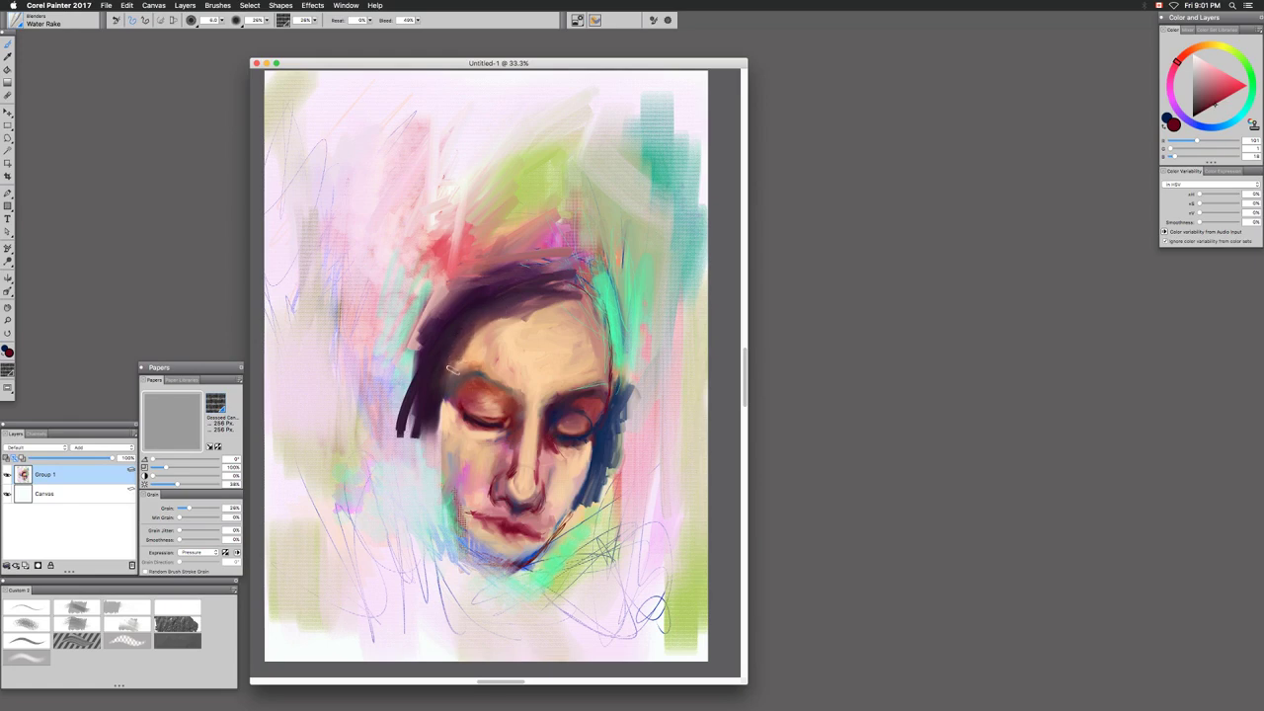
{"action": "left_click_drag", "start_coordinate": [463, 335], "coordinate": [538, 308]}
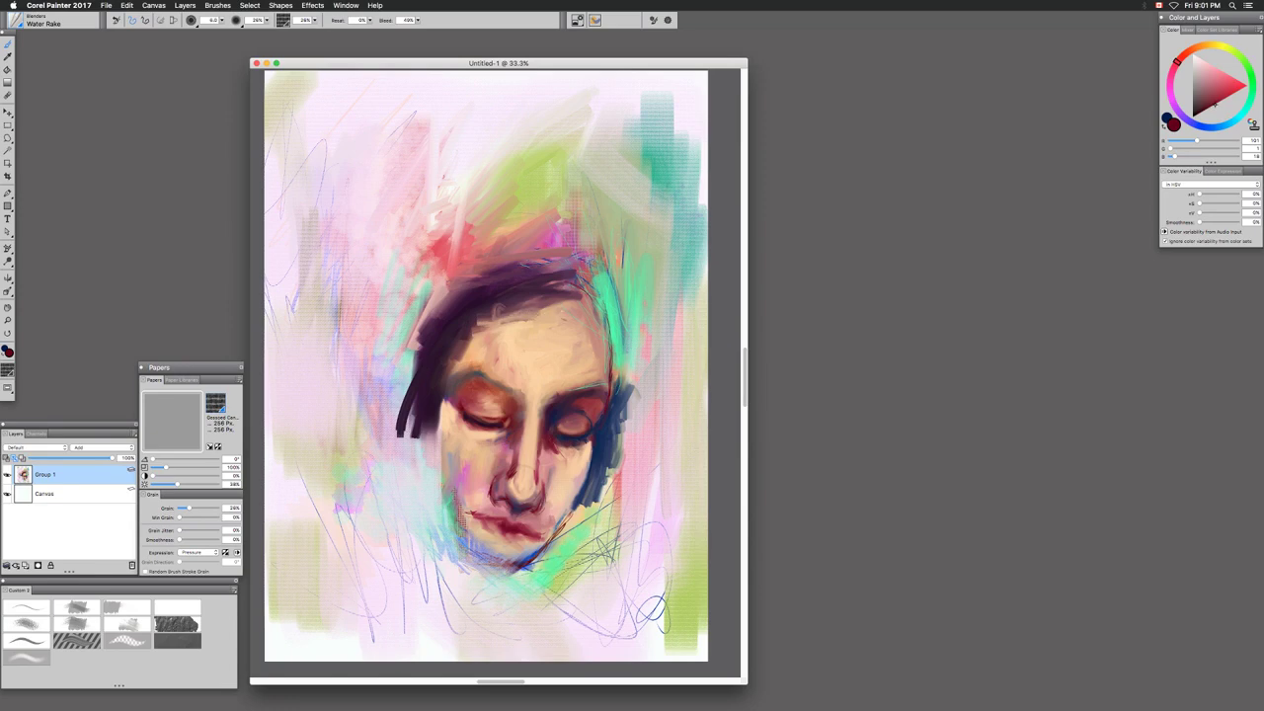